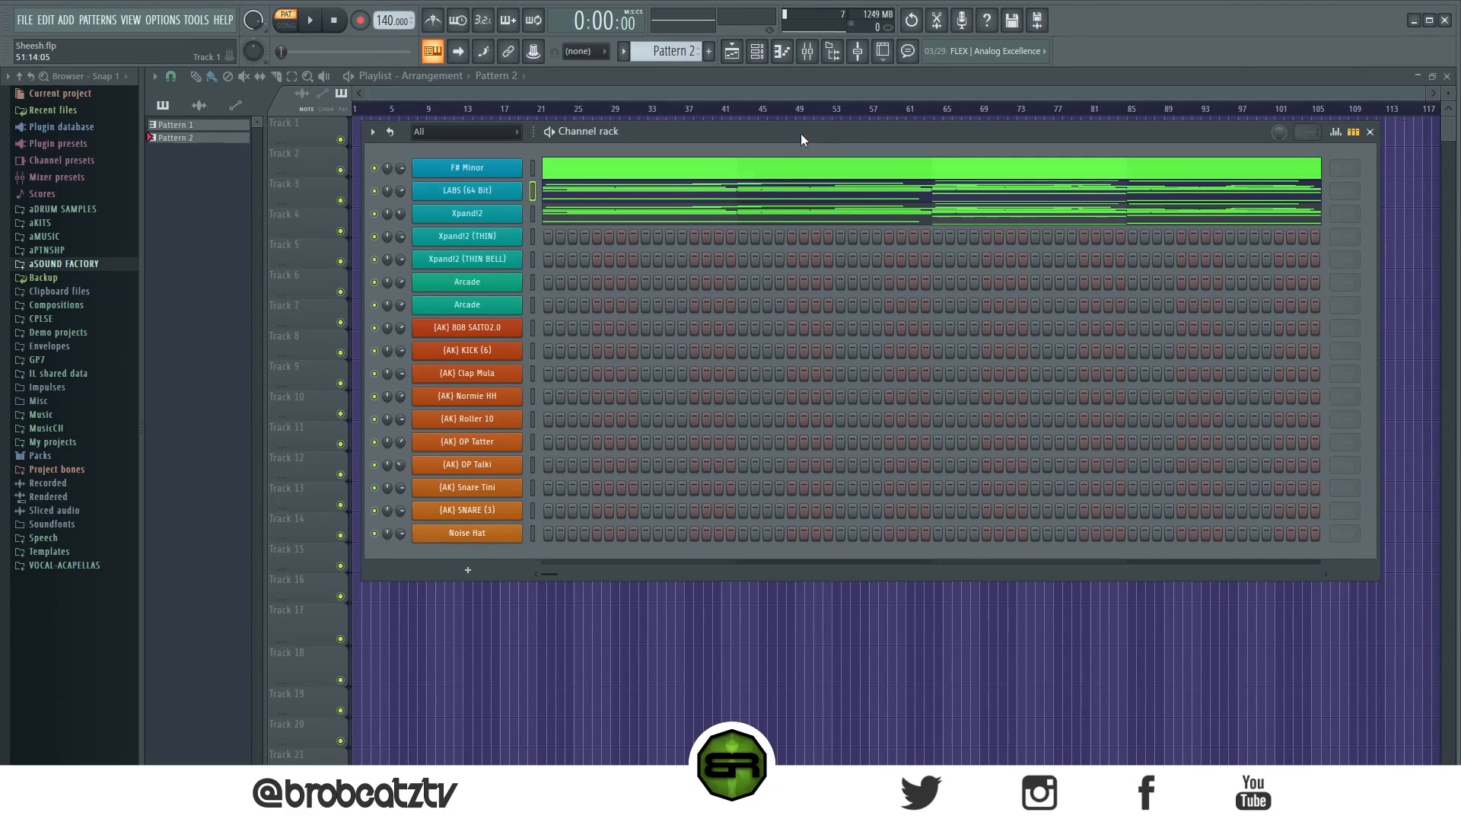
Play the pattern briefly and inspect the instrument loaded on the LABS channel
left_click_drag(801, 134, 750, 127)
key("space")
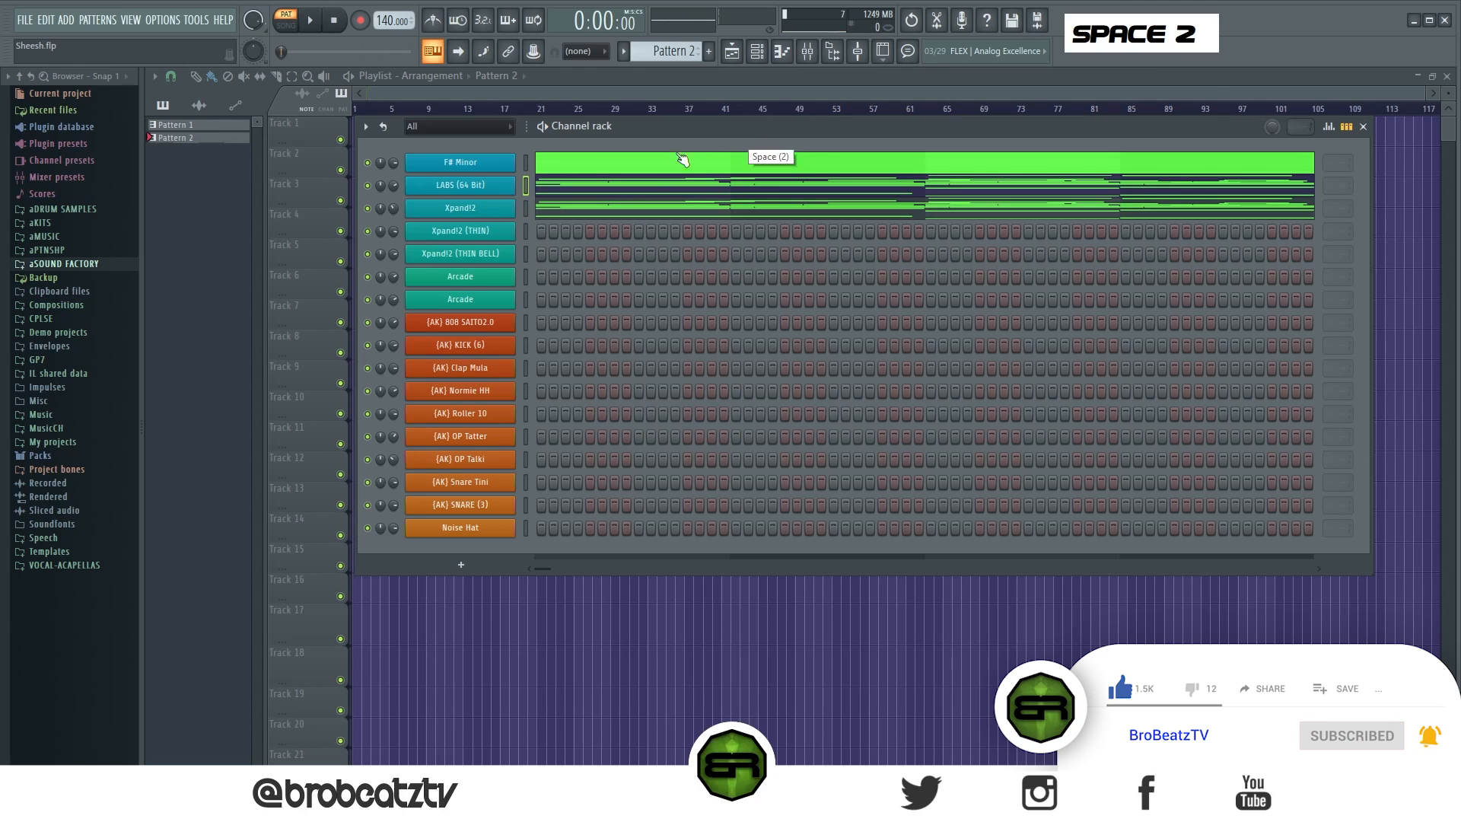
left_click_drag(629, 124, 632, 131)
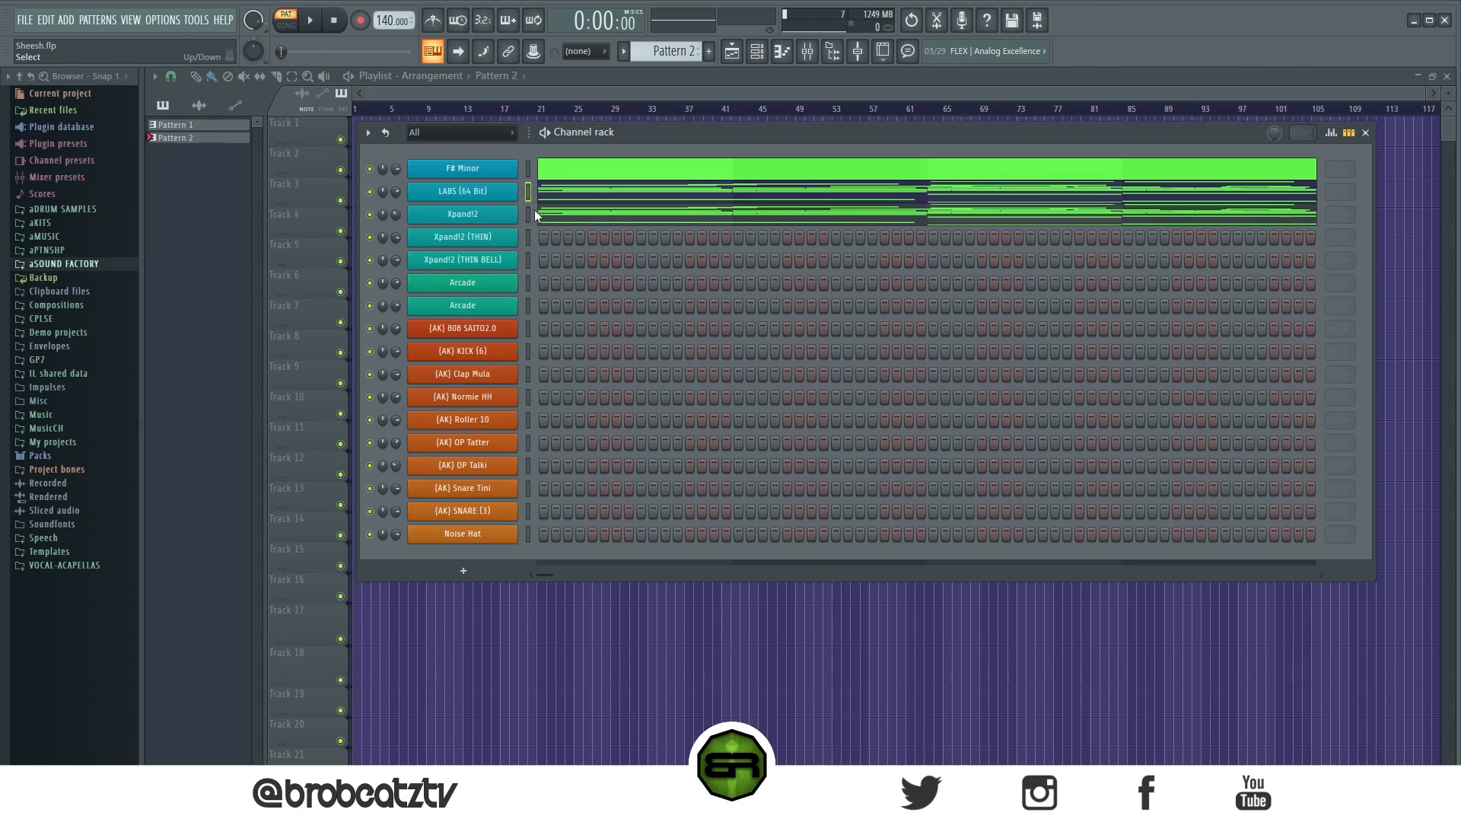
left_click(473, 192)
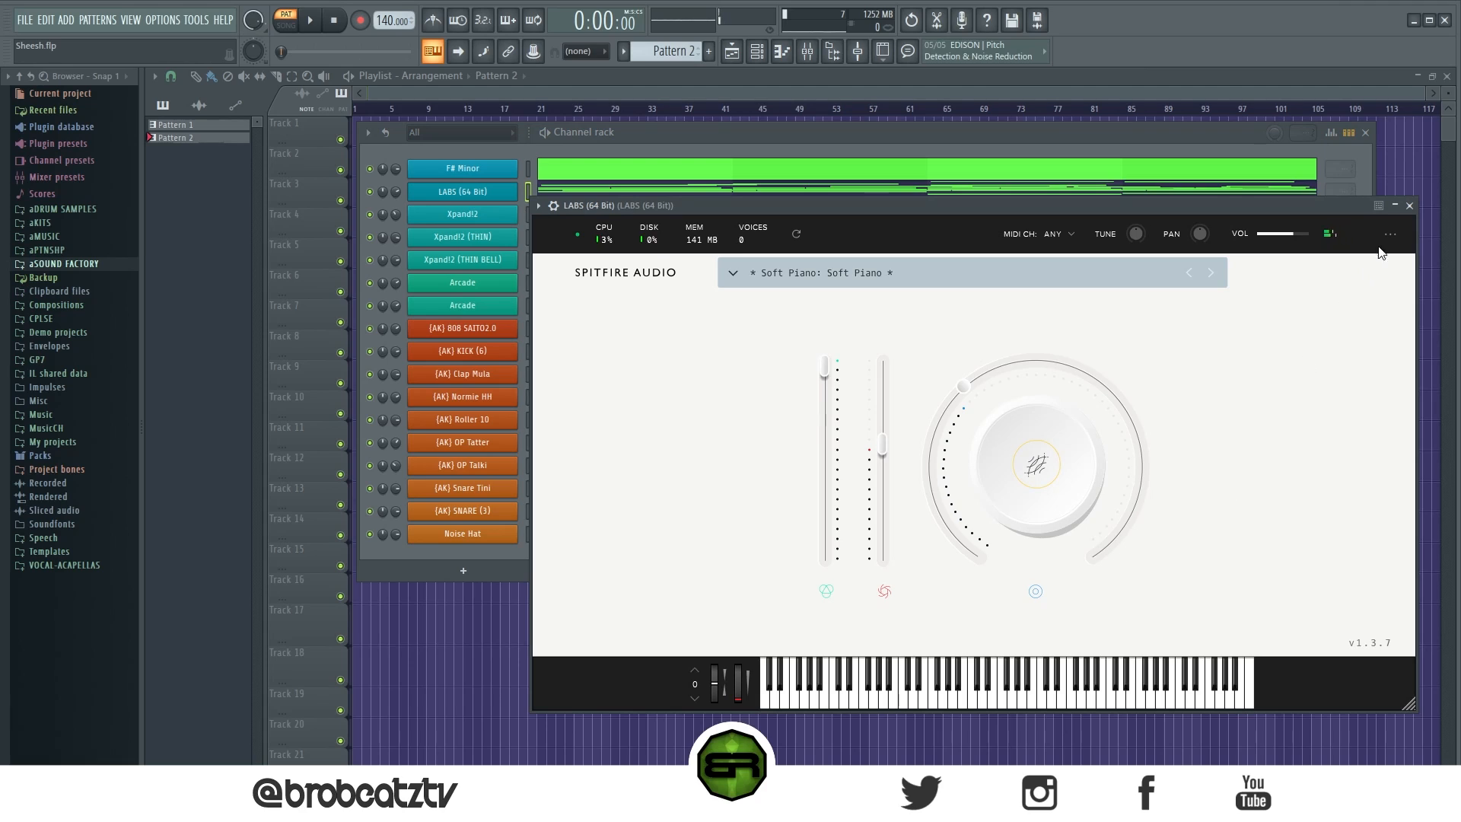
left_click(1410, 206)
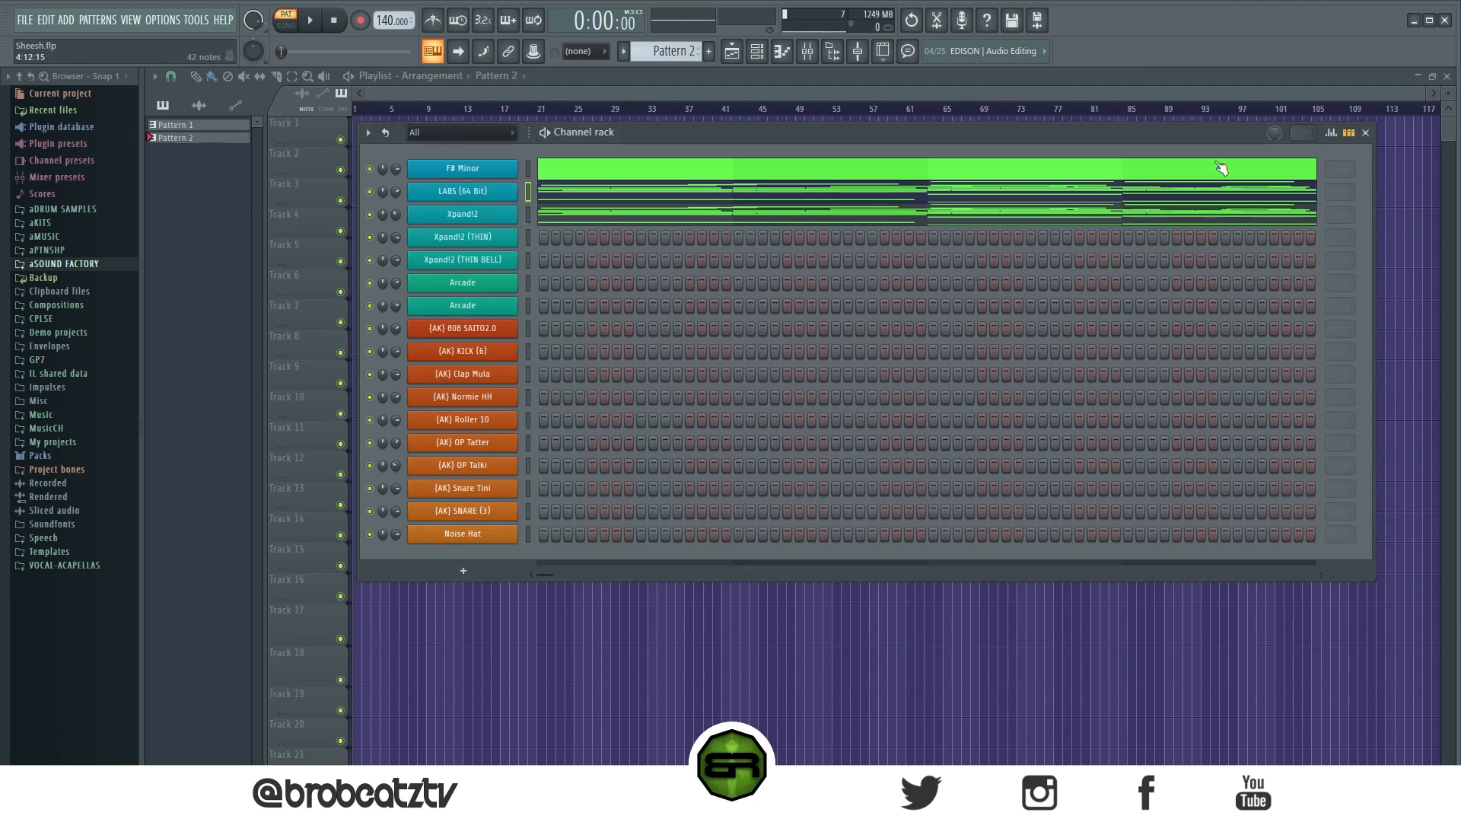
Open the Xpand!2 (THIN) instrument, audition its sound and close it again
left_click(481, 239)
left_click_drag(614, 132, 651, 140)
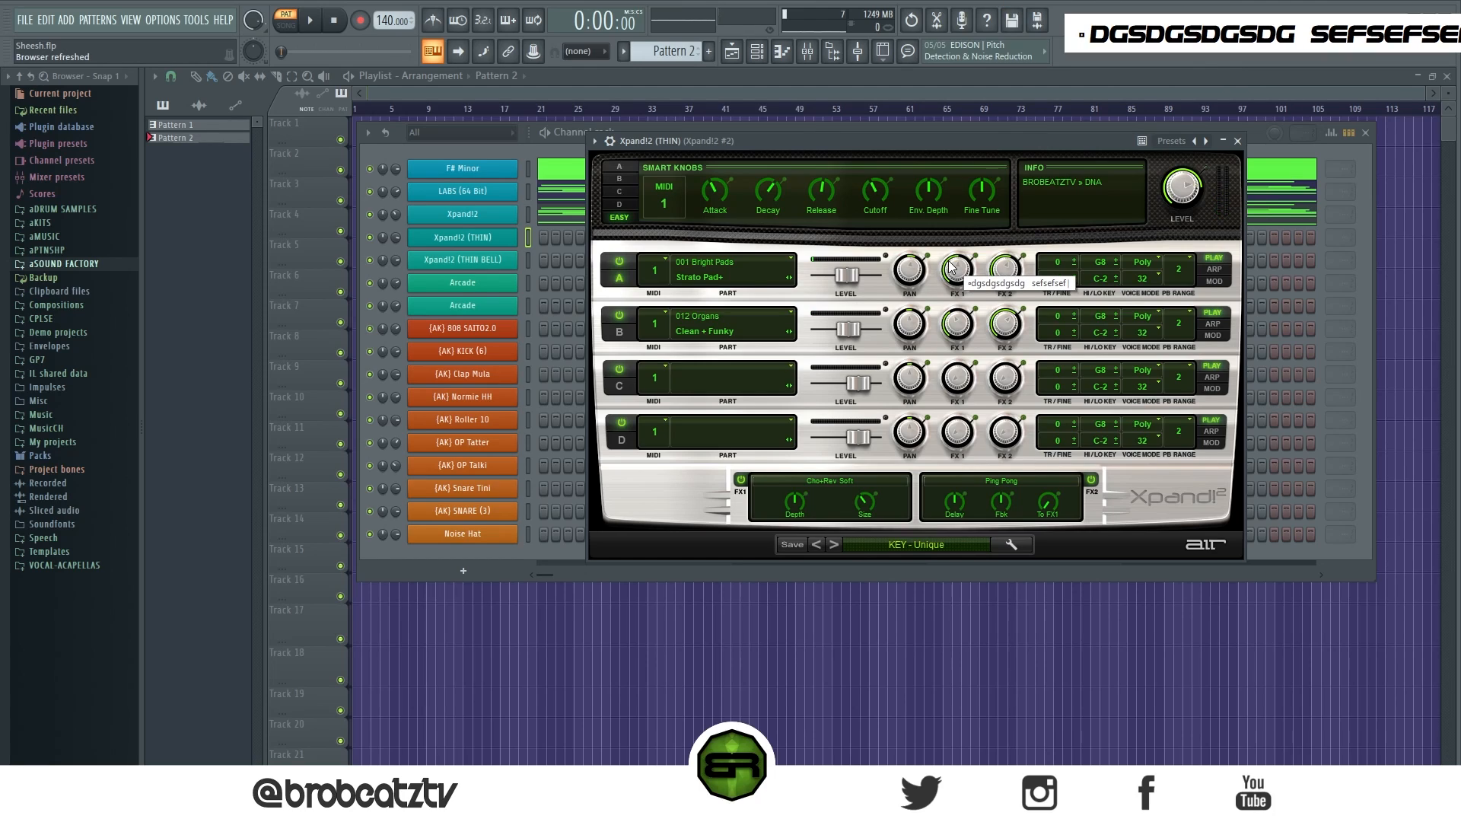
left_click(1237, 141)
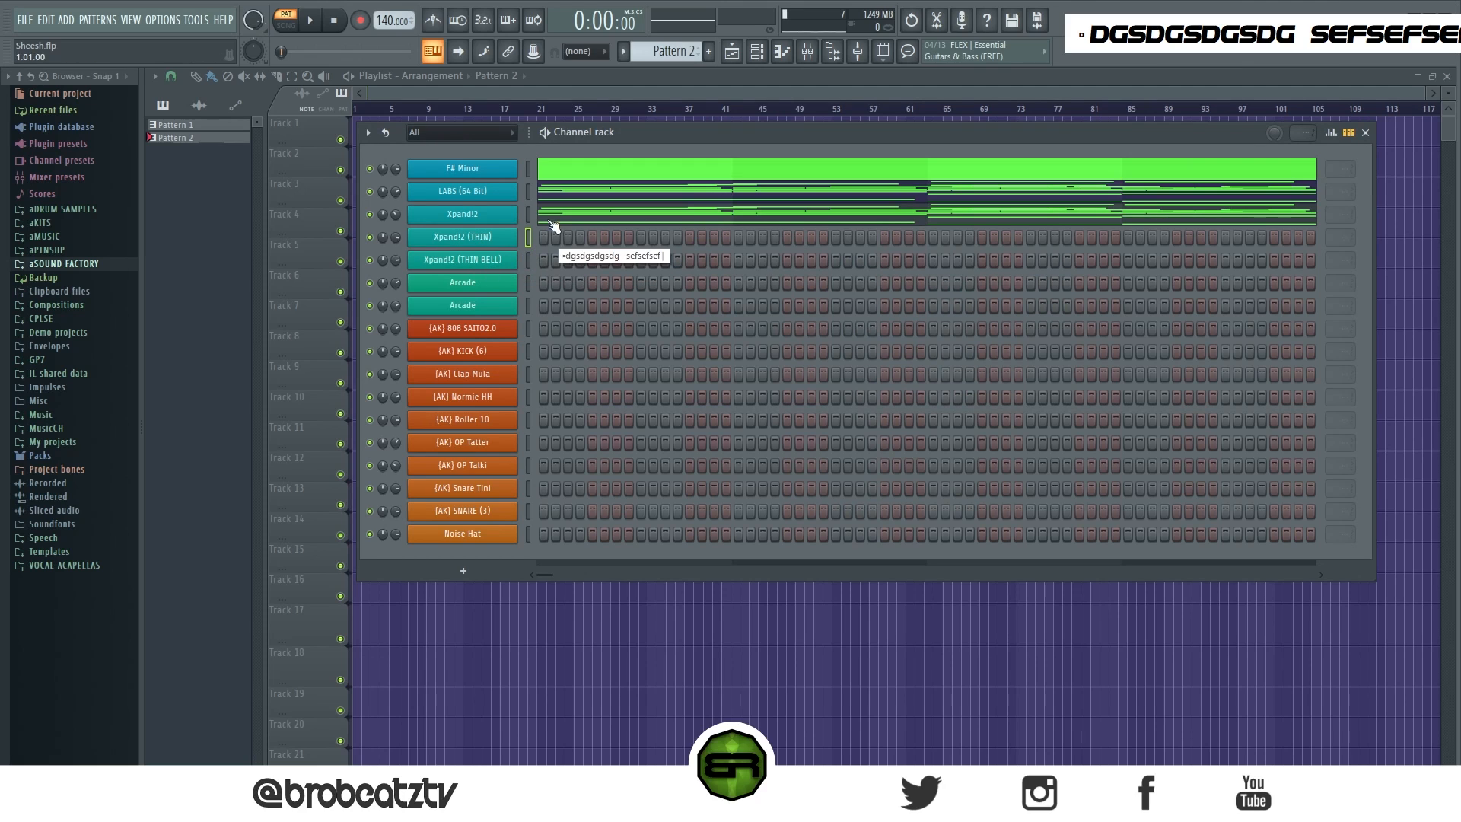
Examine the chord and melody notes in the LABS channel's piano roll, and return to the channel rack
scroll(587, 228, "down", 1)
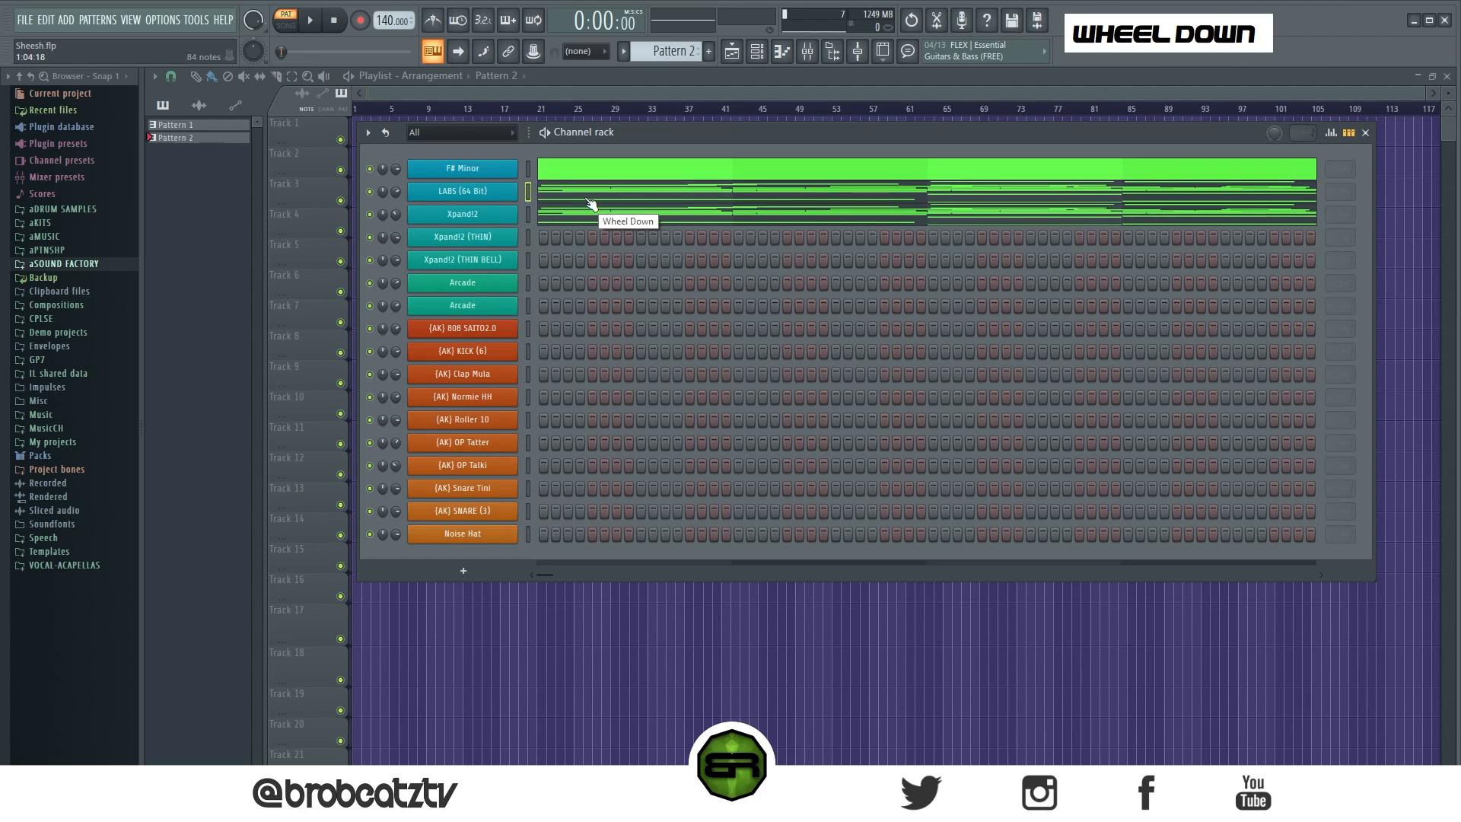
left_click(590, 199)
scroll(621, 293, "up", 2)
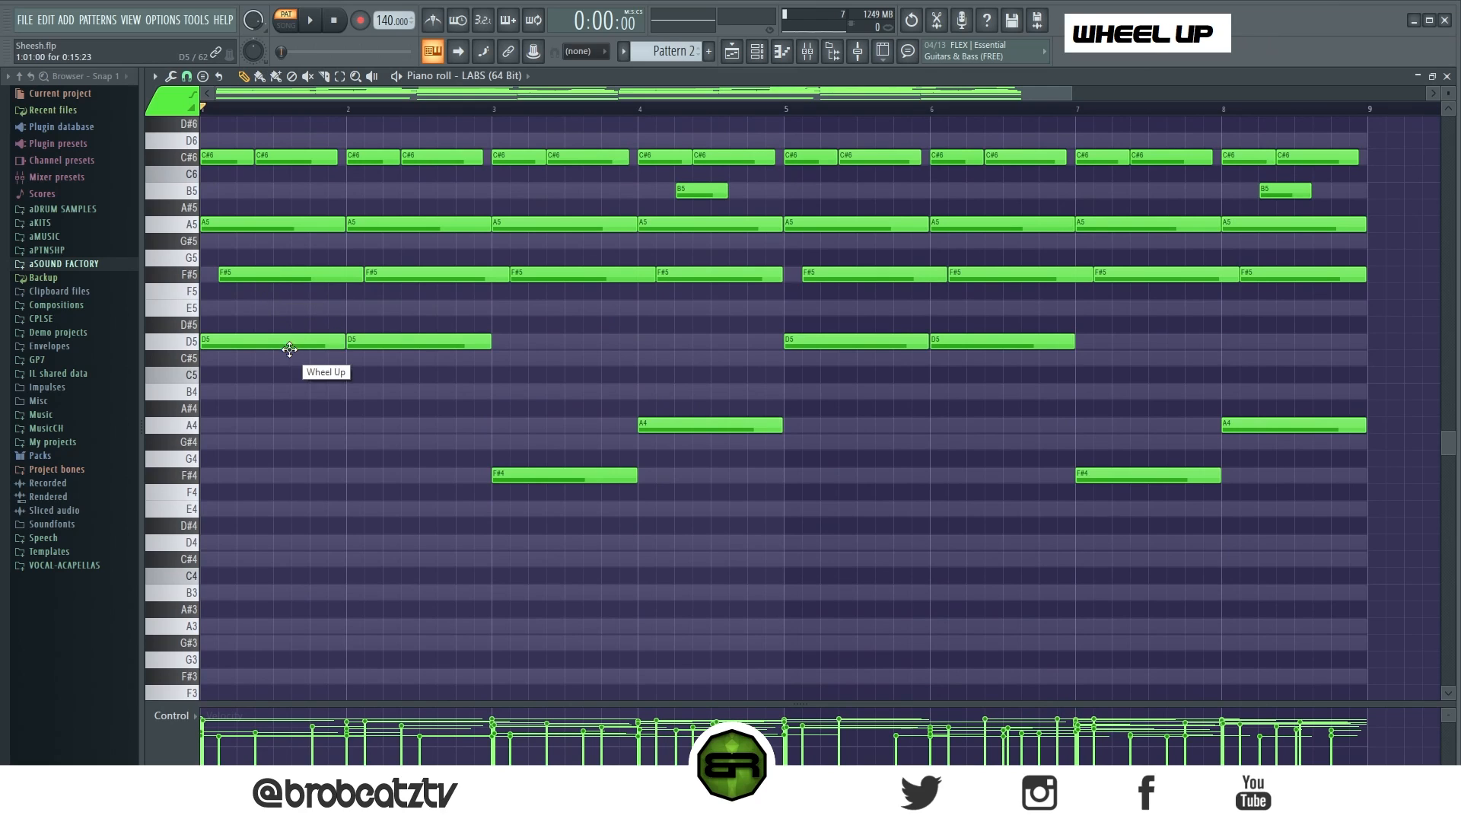
type("dgsdgsdgsdg sefsefsef")
scroll(807, 411, "up", 5)
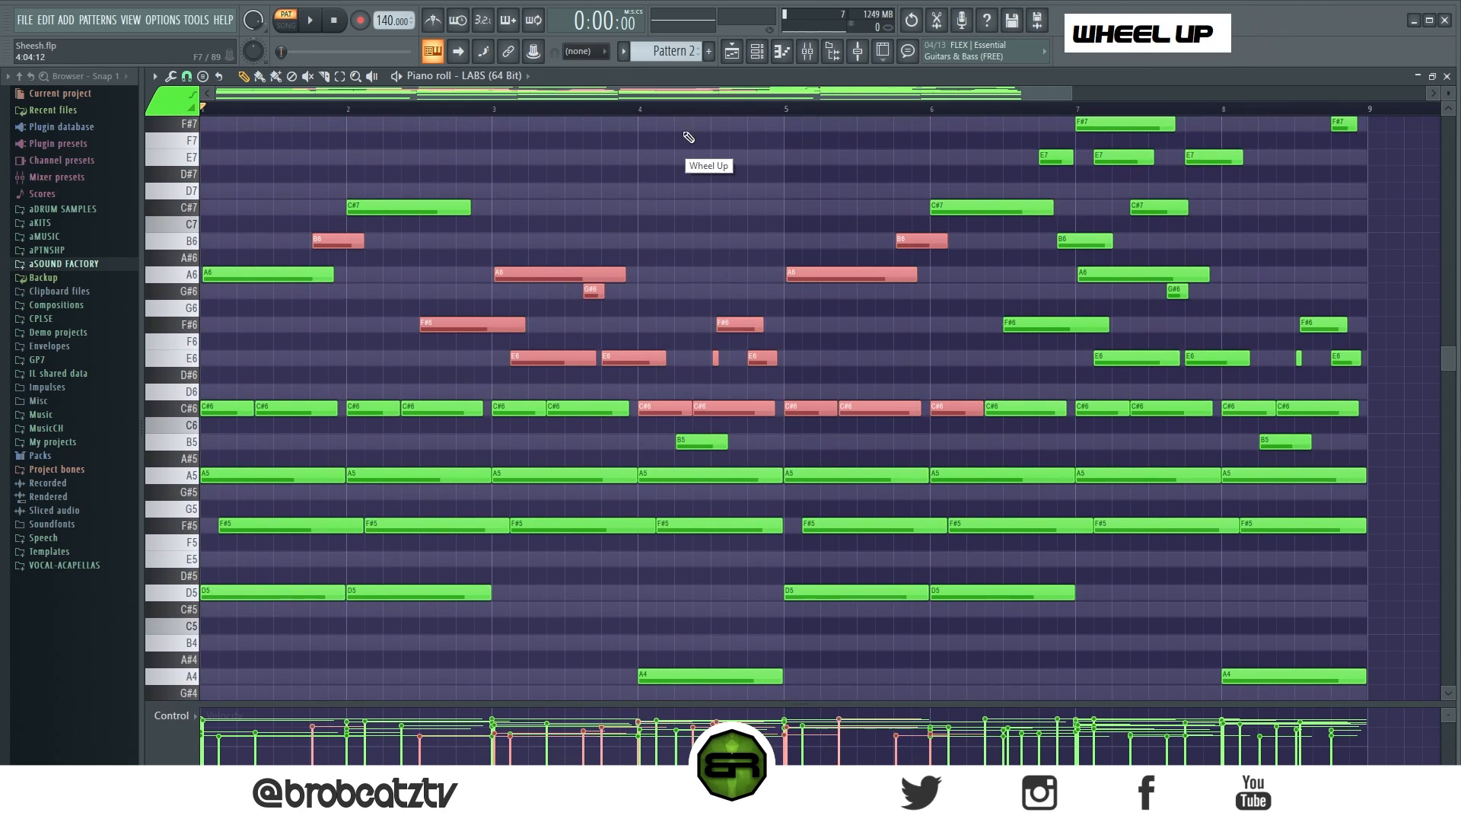
left_click(733, 53)
left_click(751, 55)
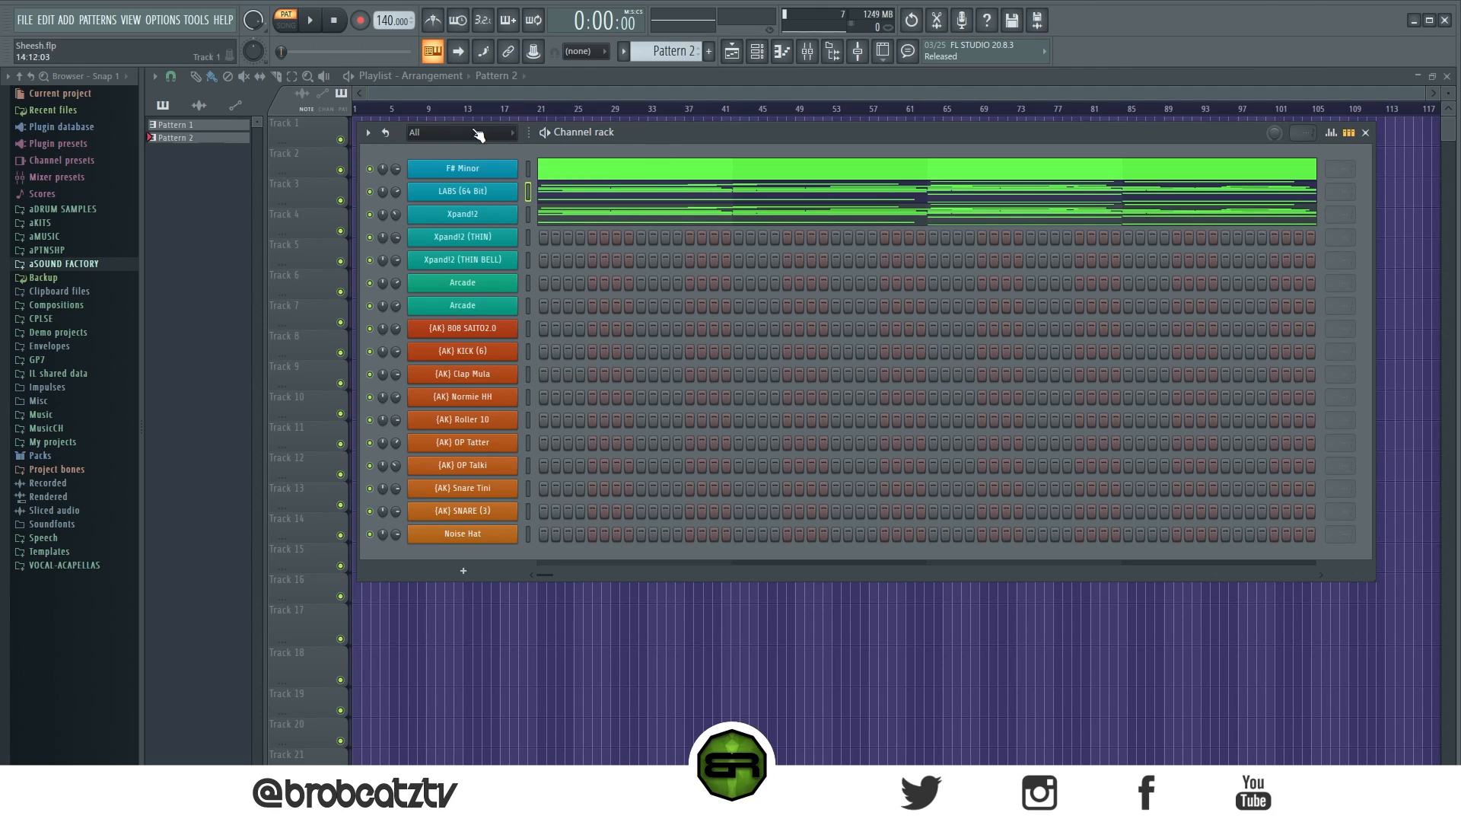
Open the plain Xpand!2 instrument, audition it with a few notes and close it
left_click(502, 220)
left_click_drag(810, 163, 820, 139)
key("e")
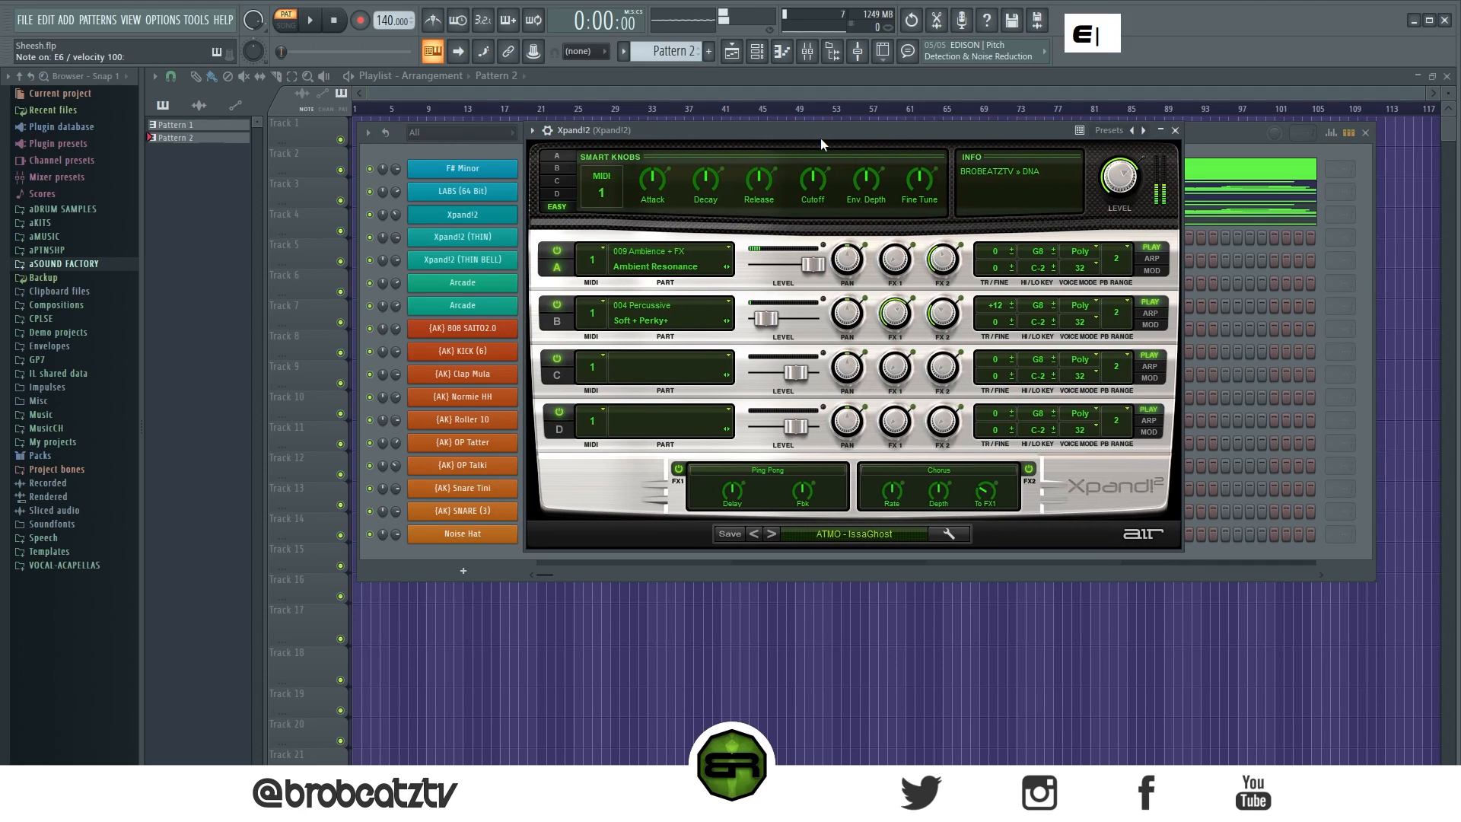
key("s")
key("f")
key("e")
key("s")
key("e")
key("f")
key("s")
key("e")
left_click(1178, 133)
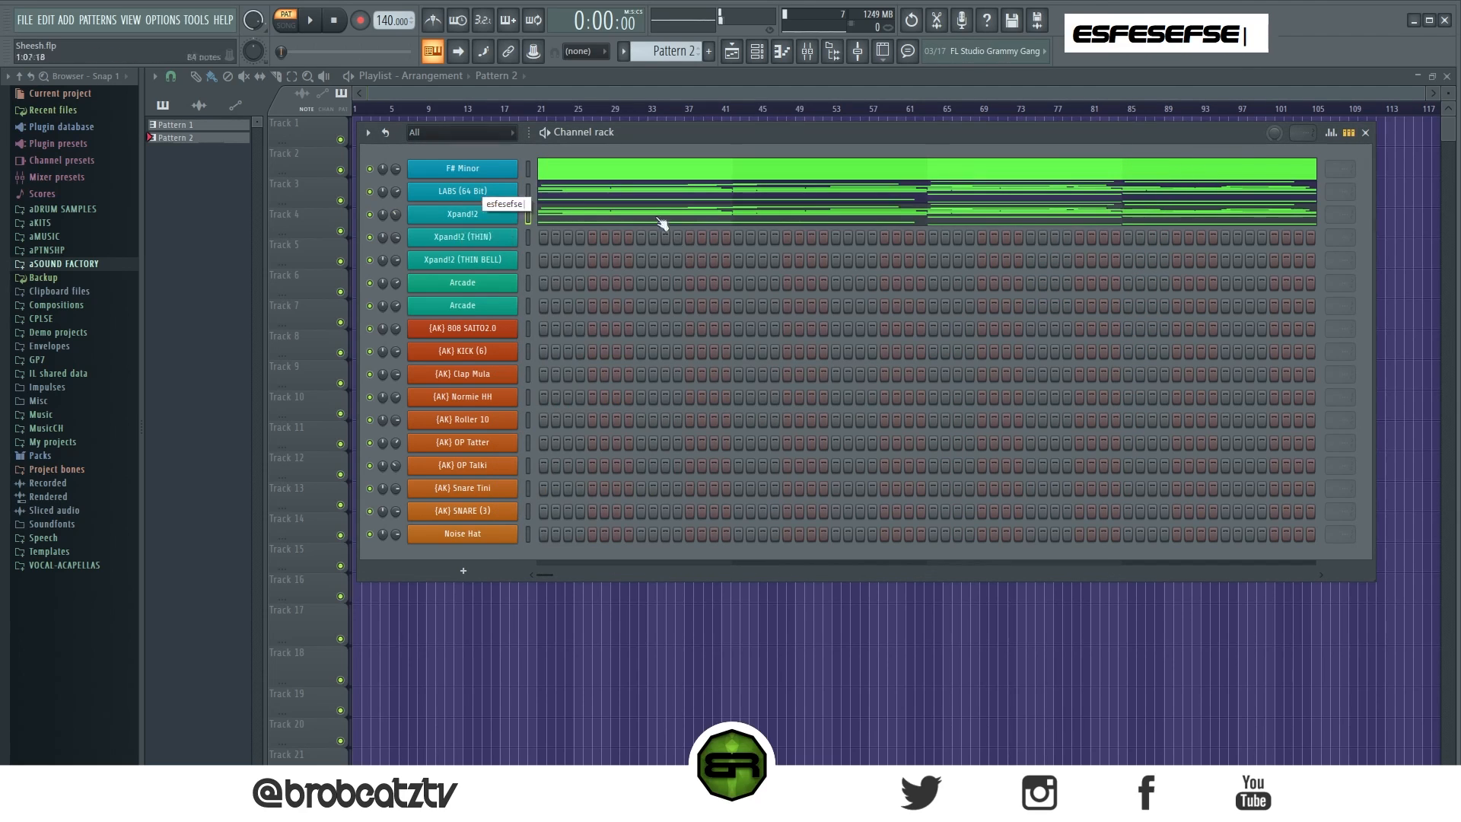
Open the Xpand!2 (THIN BELL) instrument, audition it with a repeated note pattern and close it
left_click(472, 261)
left_click_drag(668, 129, 734, 147)
key("s")
key("e")
key("f")
key("s")
key("e")
key("f")
key("s")
key("e")
key("f")
key("s")
key("e")
key("f")
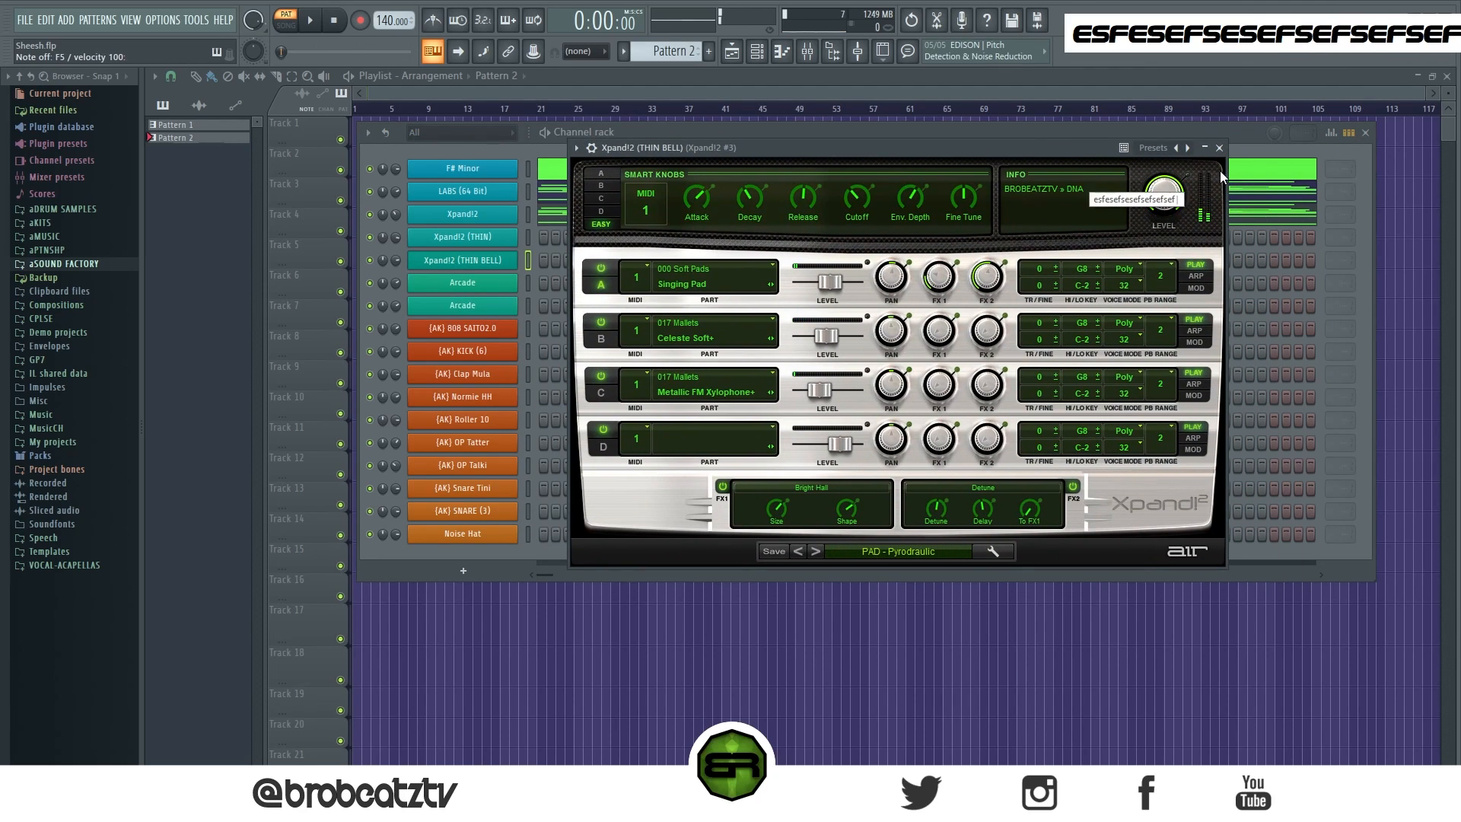
left_click(1219, 147)
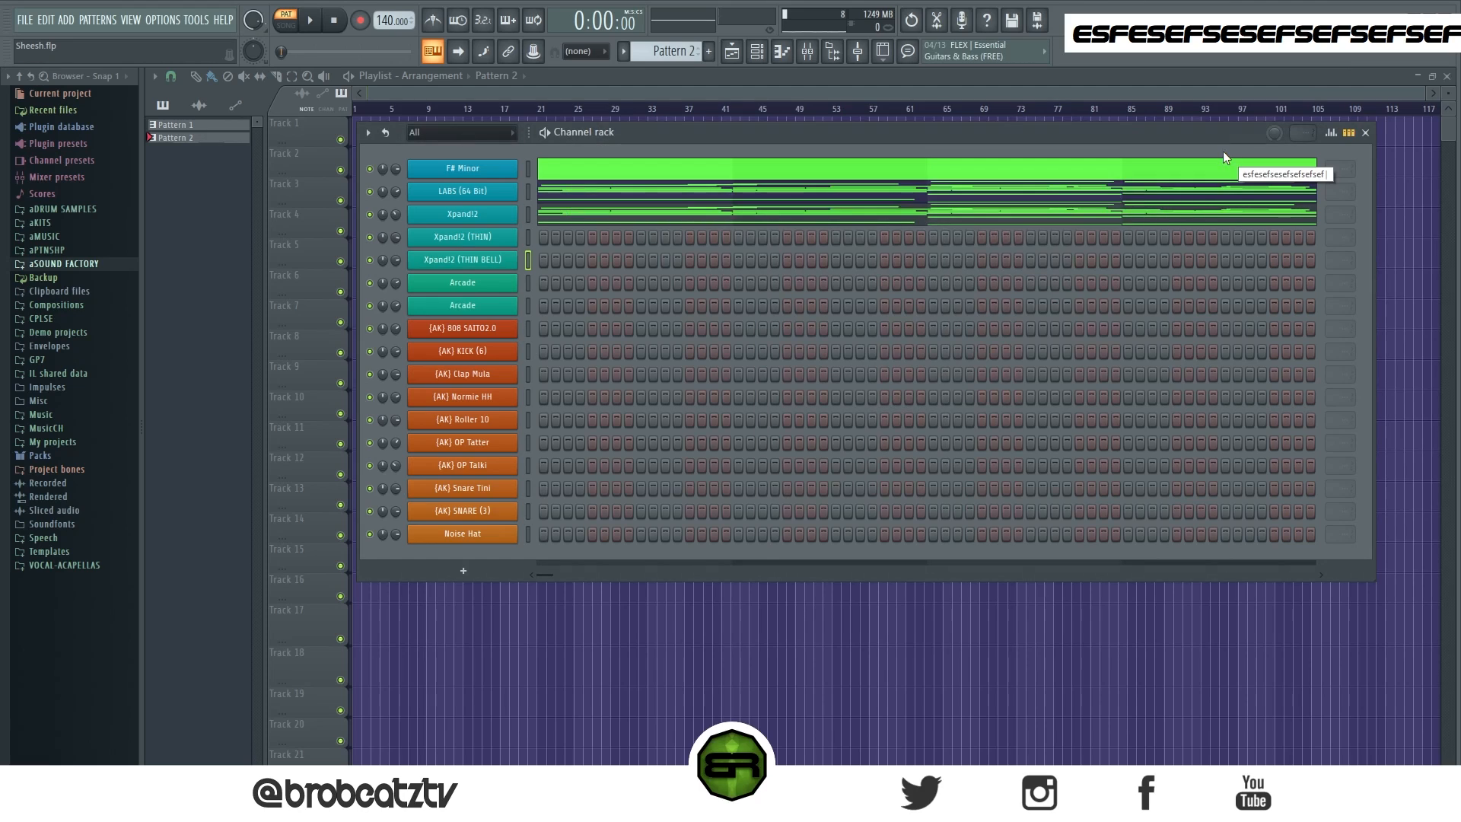
Copy the first bar's chord notes D5, F#5, A5 and C#6 from LABS into the Xpand!2 (THIN) piano roll
right_click(514, 238)
left_click(556, 237)
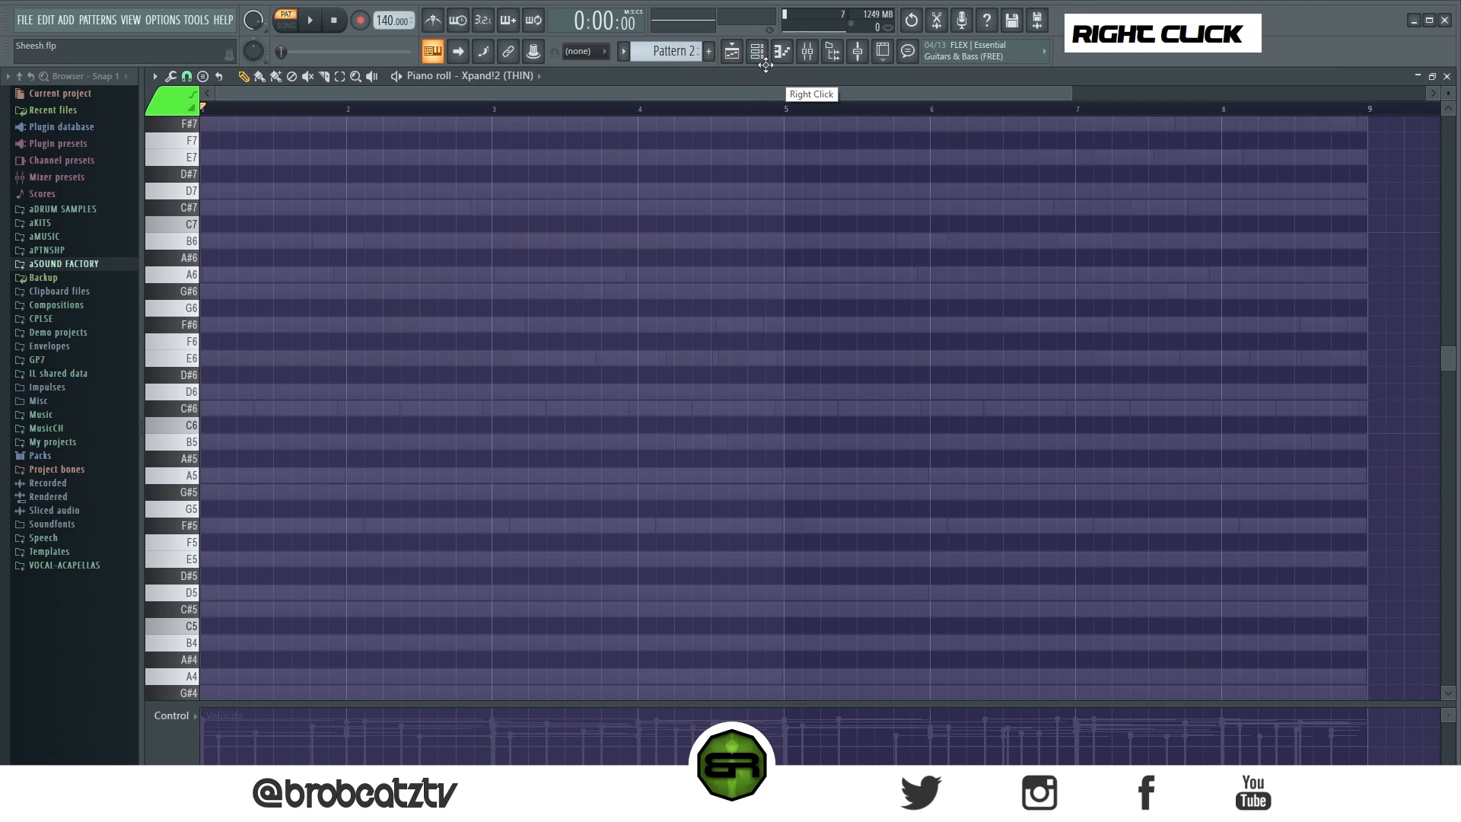
left_click(745, 52)
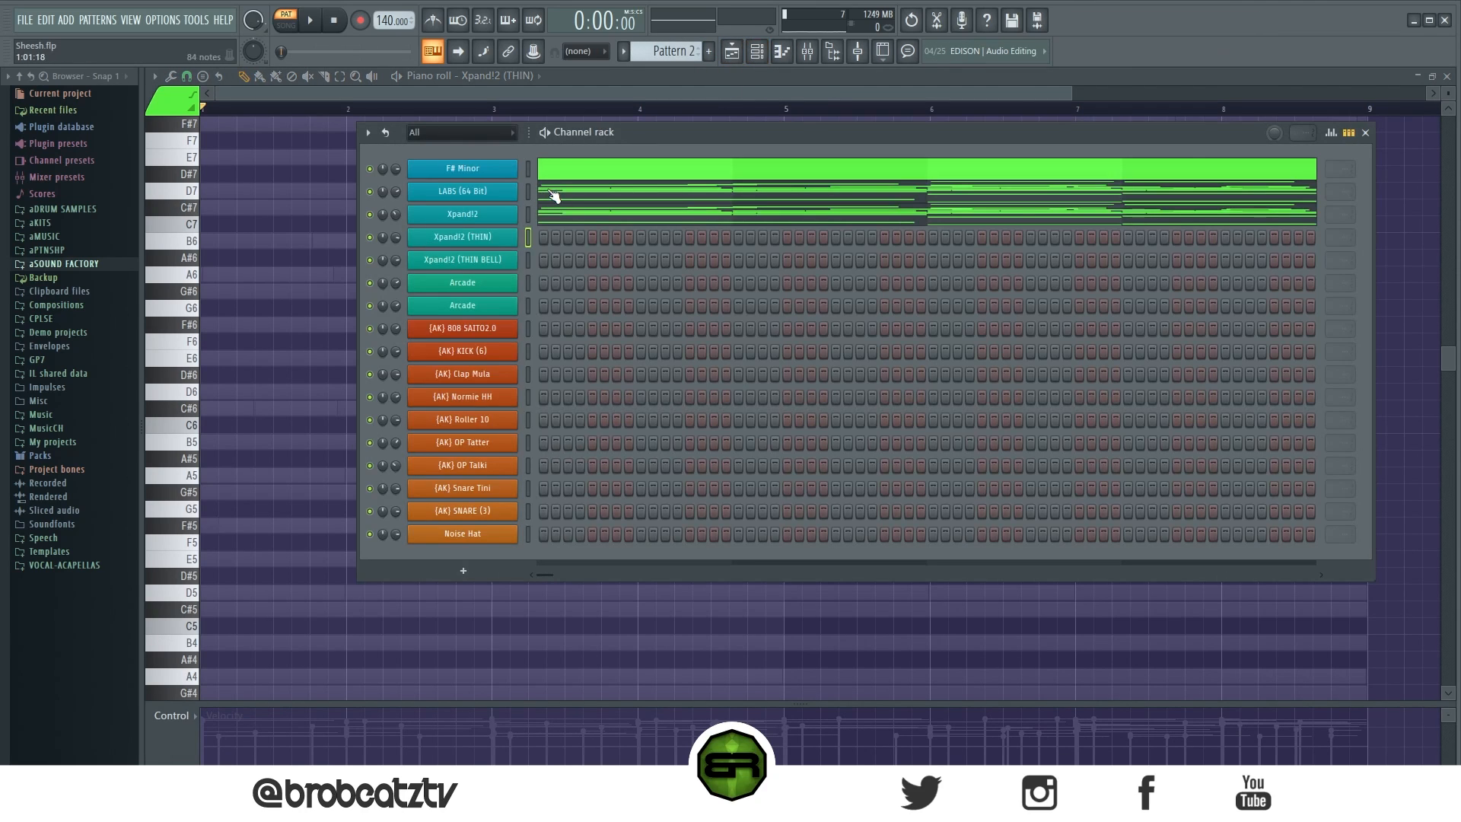
left_click(554, 195)
scroll(404, 277, "down", 5)
left_click_drag(217, 142, 247, 396)
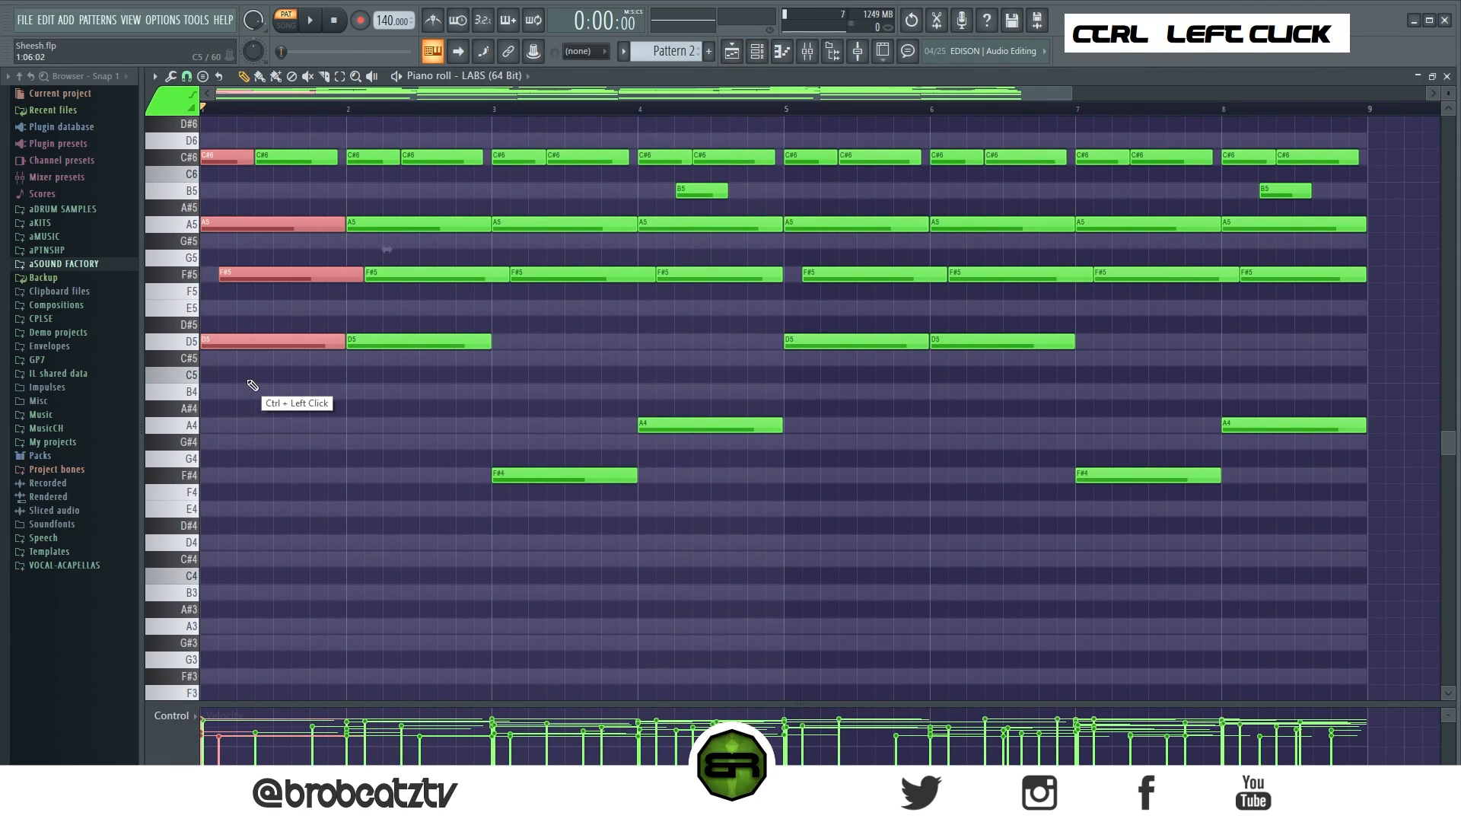
left_click(757, 51)
right_click(460, 230)
left_click(465, 237)
key("ctrl+v")
scroll(336, 391, "up", 3)
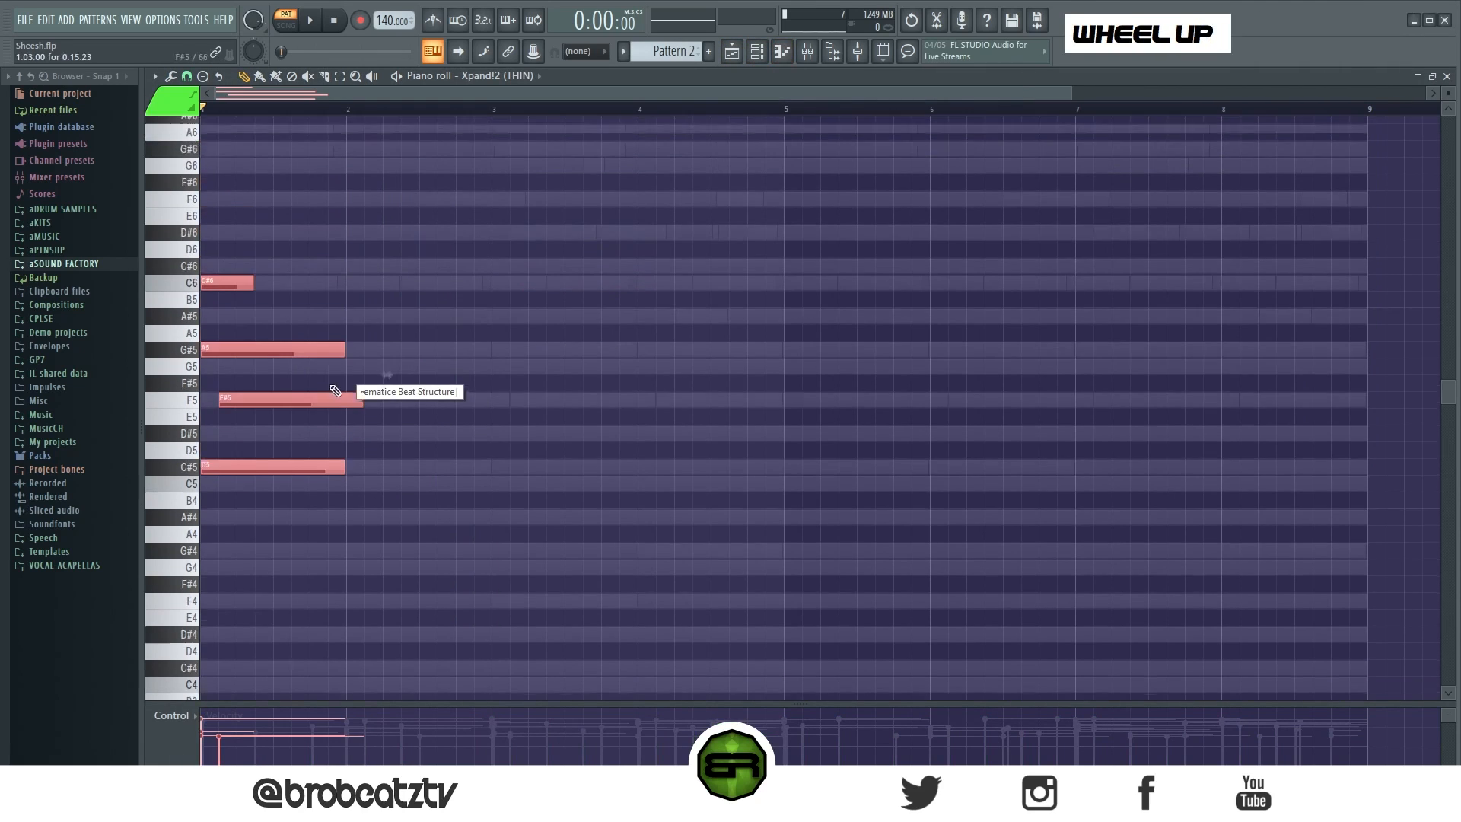
Shorten the four pasted chord notes together to about an eighth of a bar
right_click(297, 390)
left_click_drag(221, 291, 359, 557)
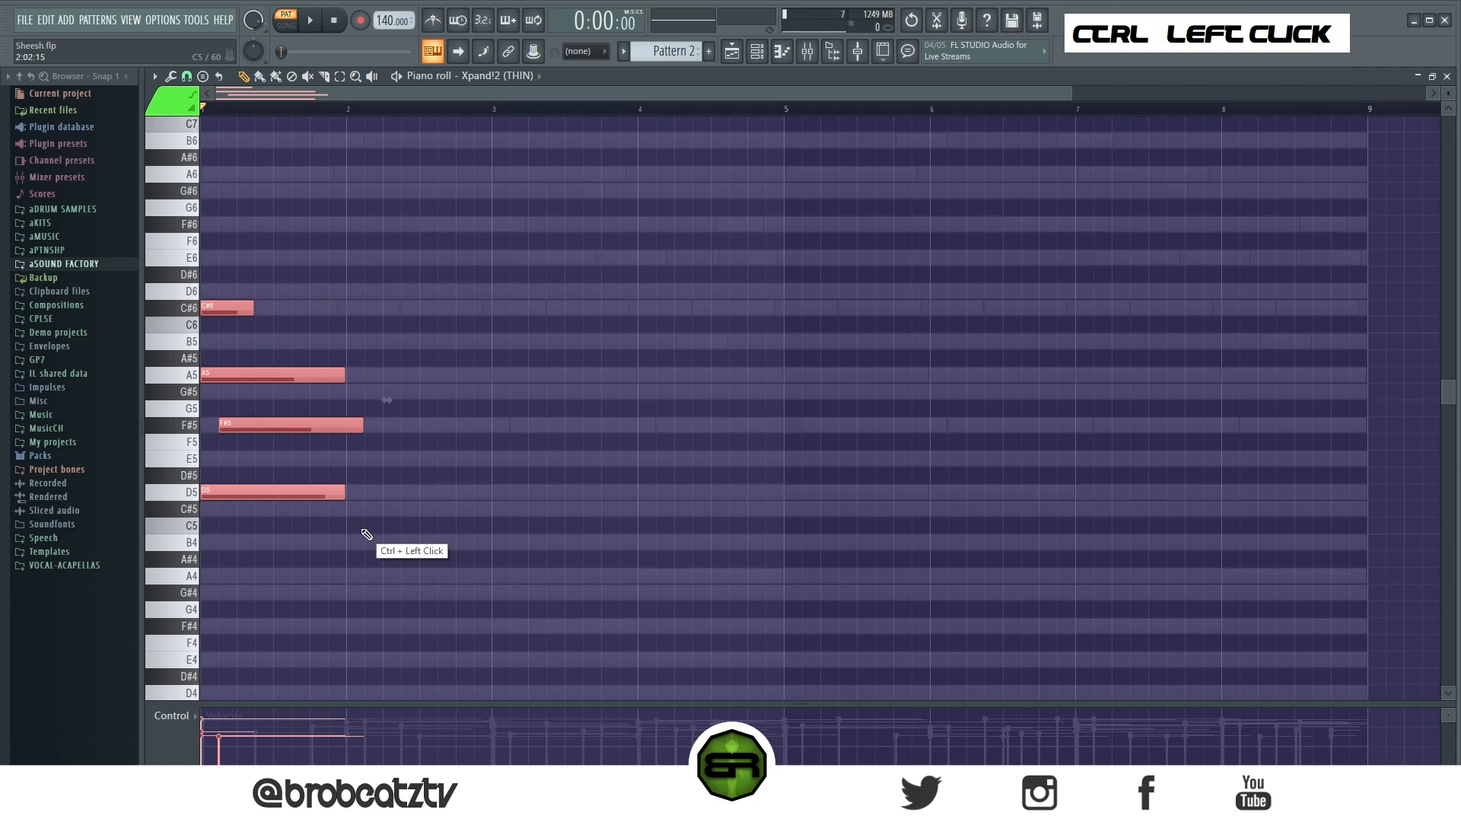
key("shift+d")
right_click(308, 412, "shift")
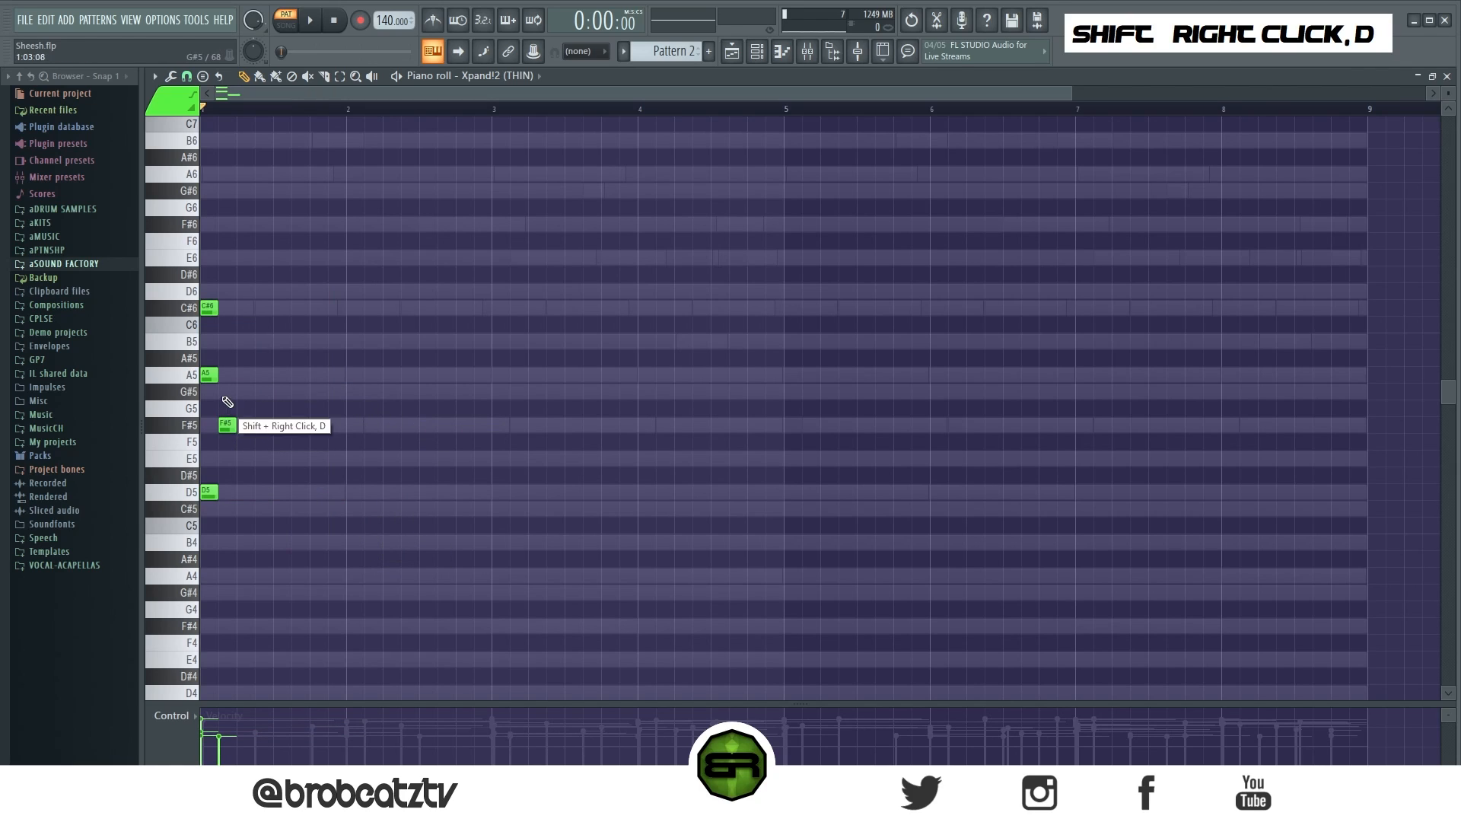
Delete the D5 note and spread out the rest as very short hits, with F#5 at bar 3 and A5 at bar 4
right_click(209, 492)
left_click_drag(225, 427, 499, 425)
left_click_drag(209, 375, 477, 369)
key("ctrl+a")
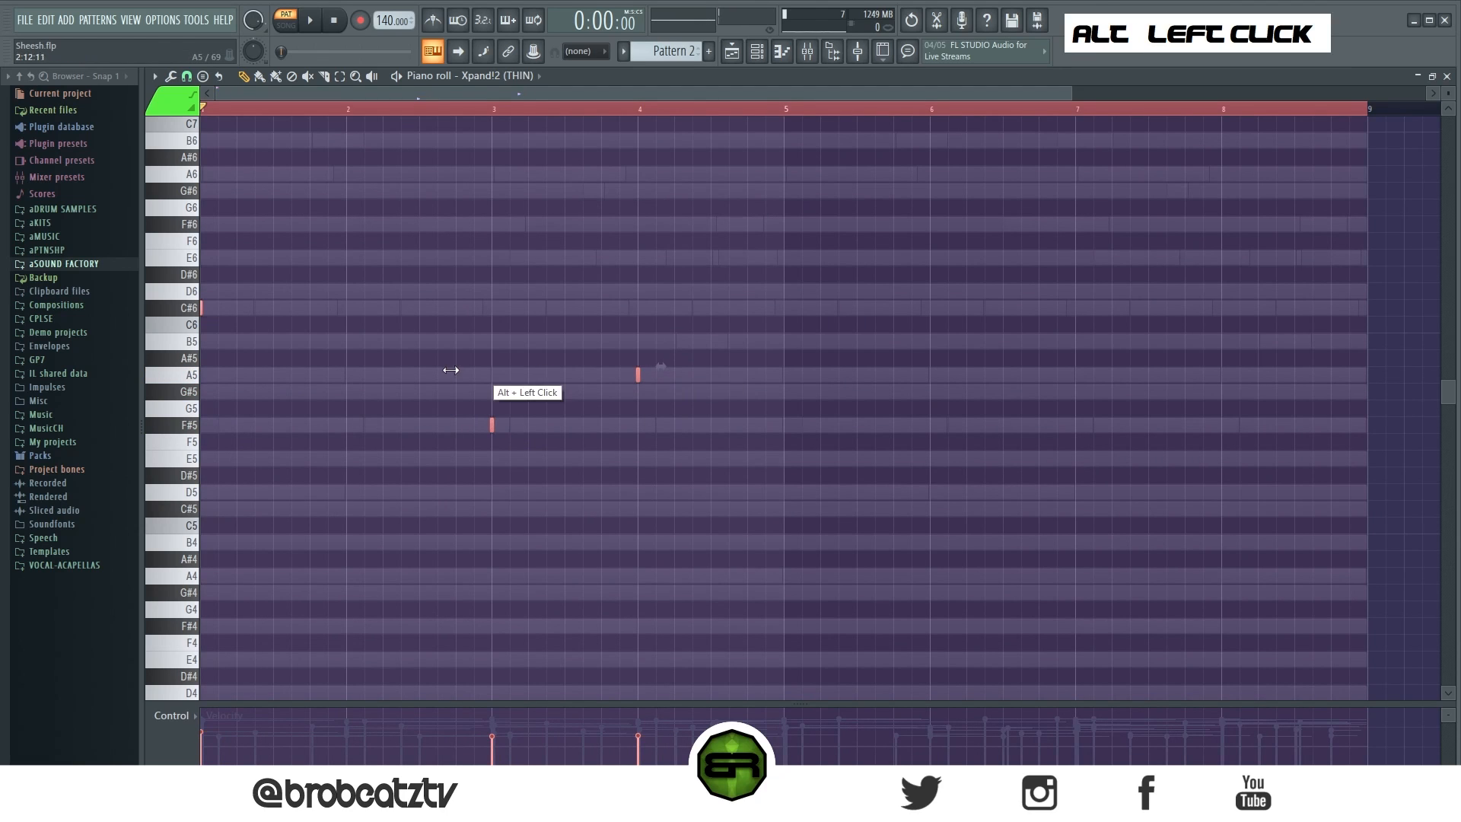
Mute the LABS channel and play the pattern to hear the sparse Xpand!2 (THIN) notes
key("space")
left_click(758, 50)
key("space")
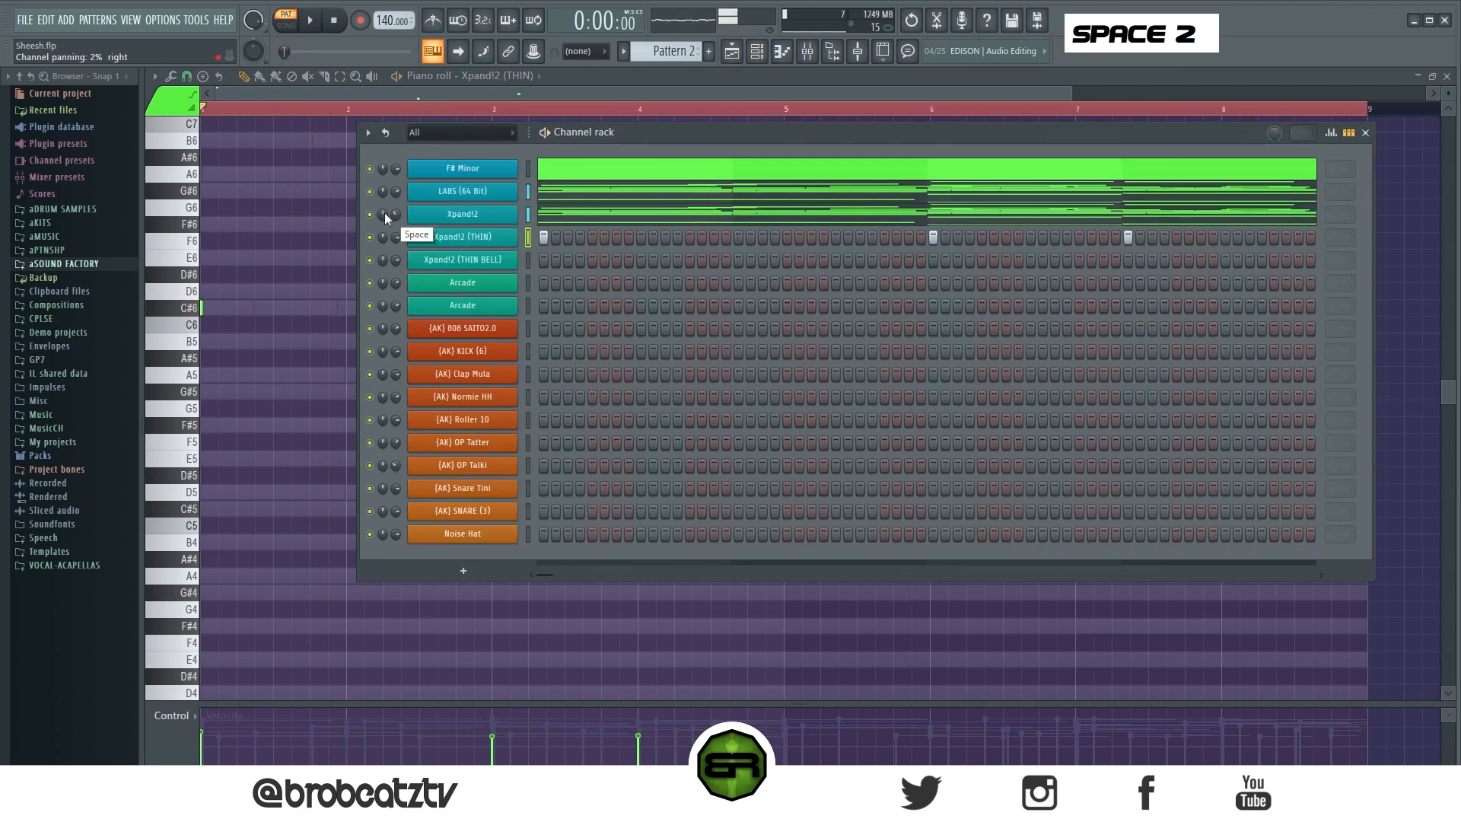
right_click(319, 191)
key("space")
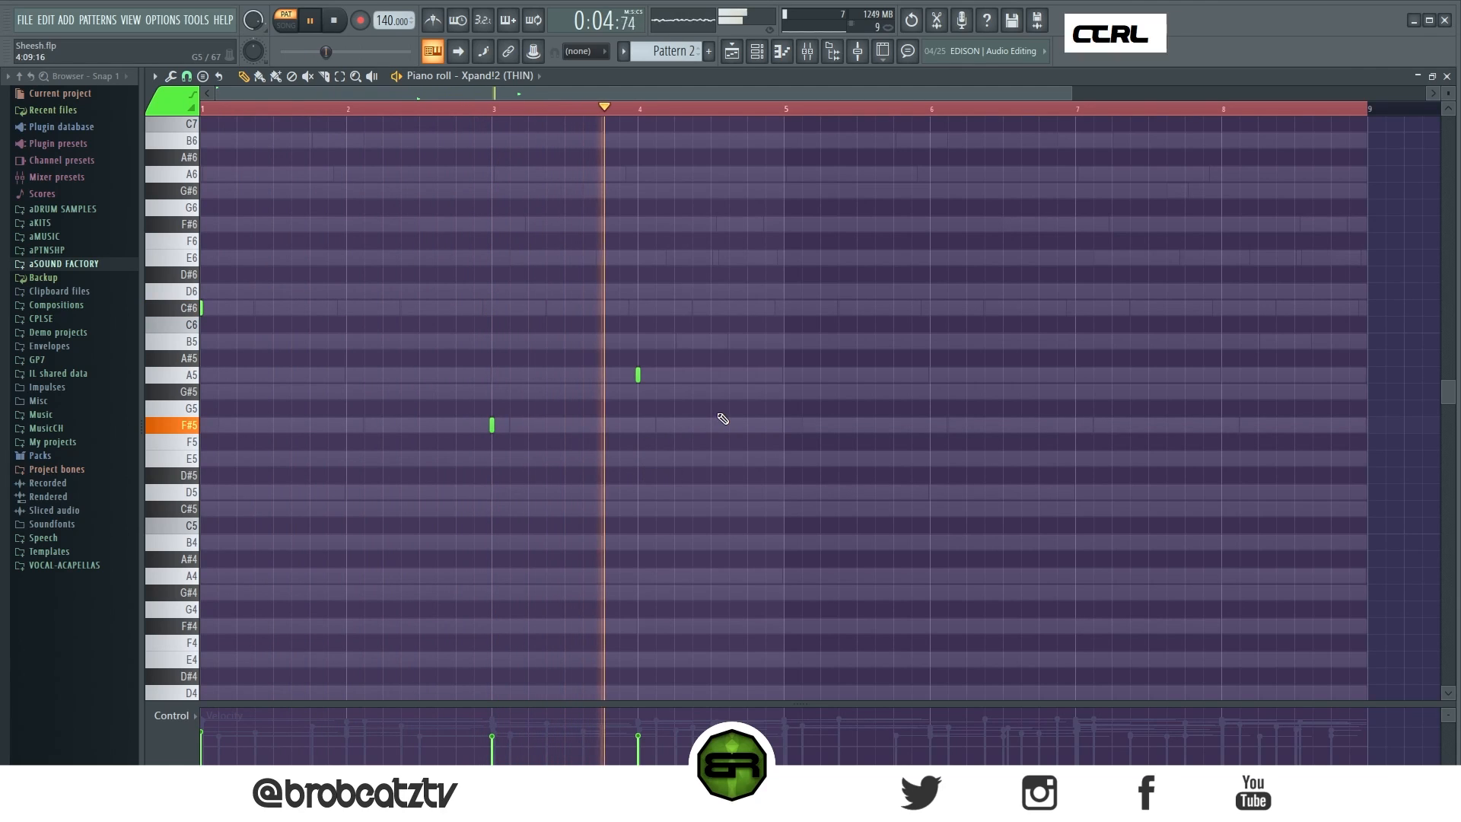
Stop playback and duplicate all three Xpand!2 (THIN) notes four bars on, starting at bar 5
key("ctrl+a")
key("space")
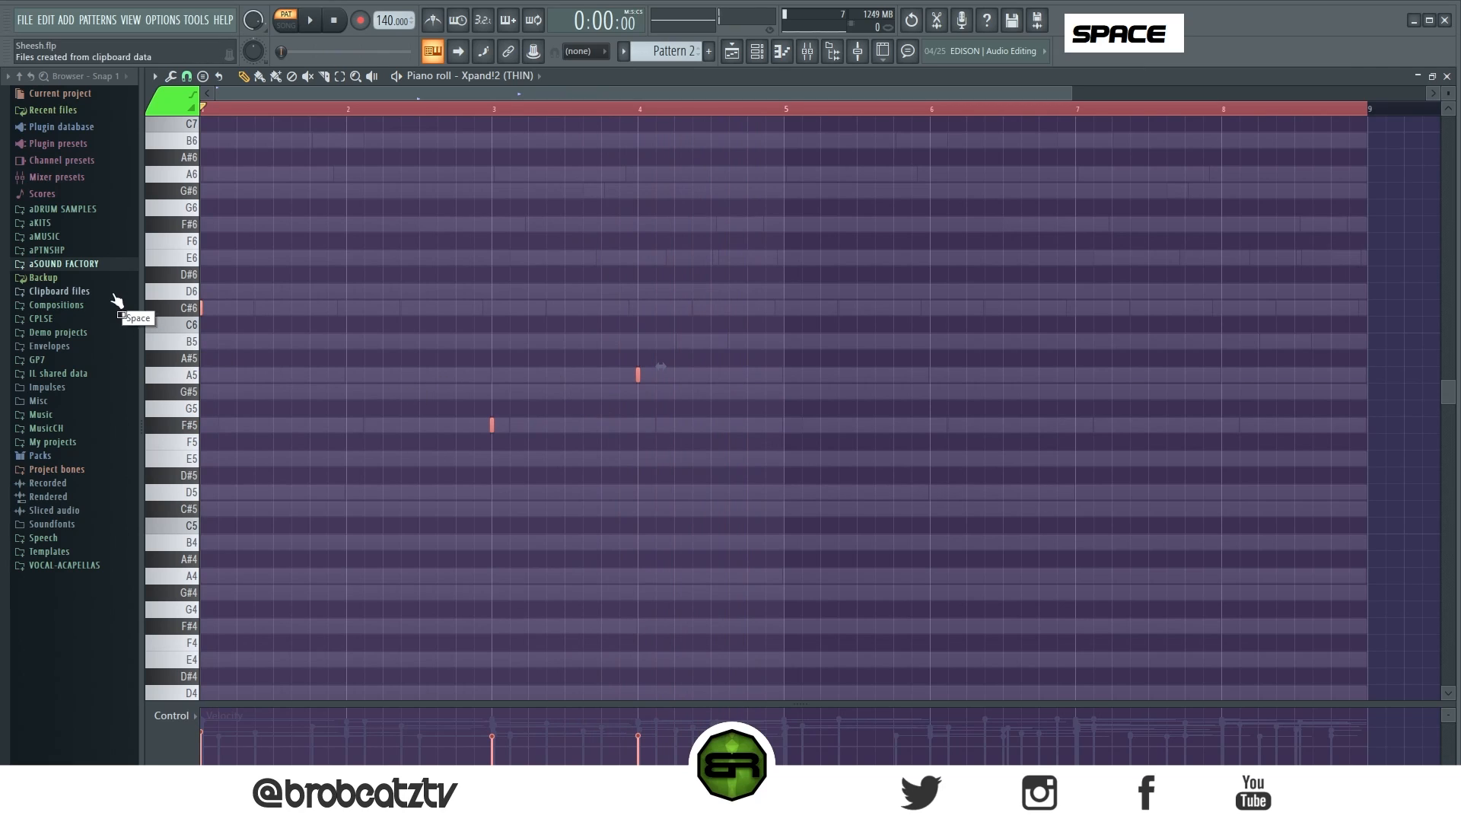
left_click_drag(202, 308, 789, 339)
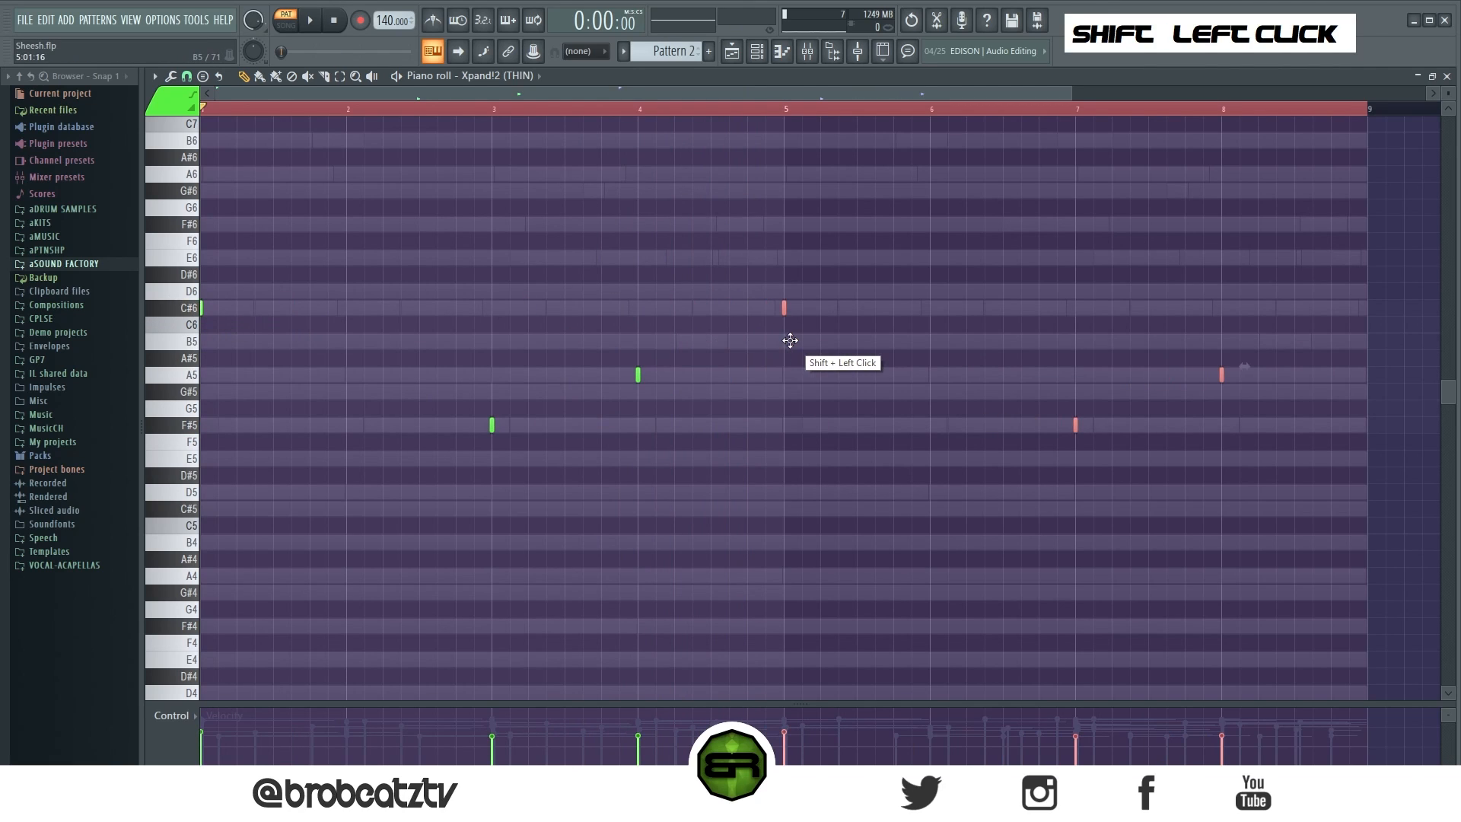
left_click(733, 385)
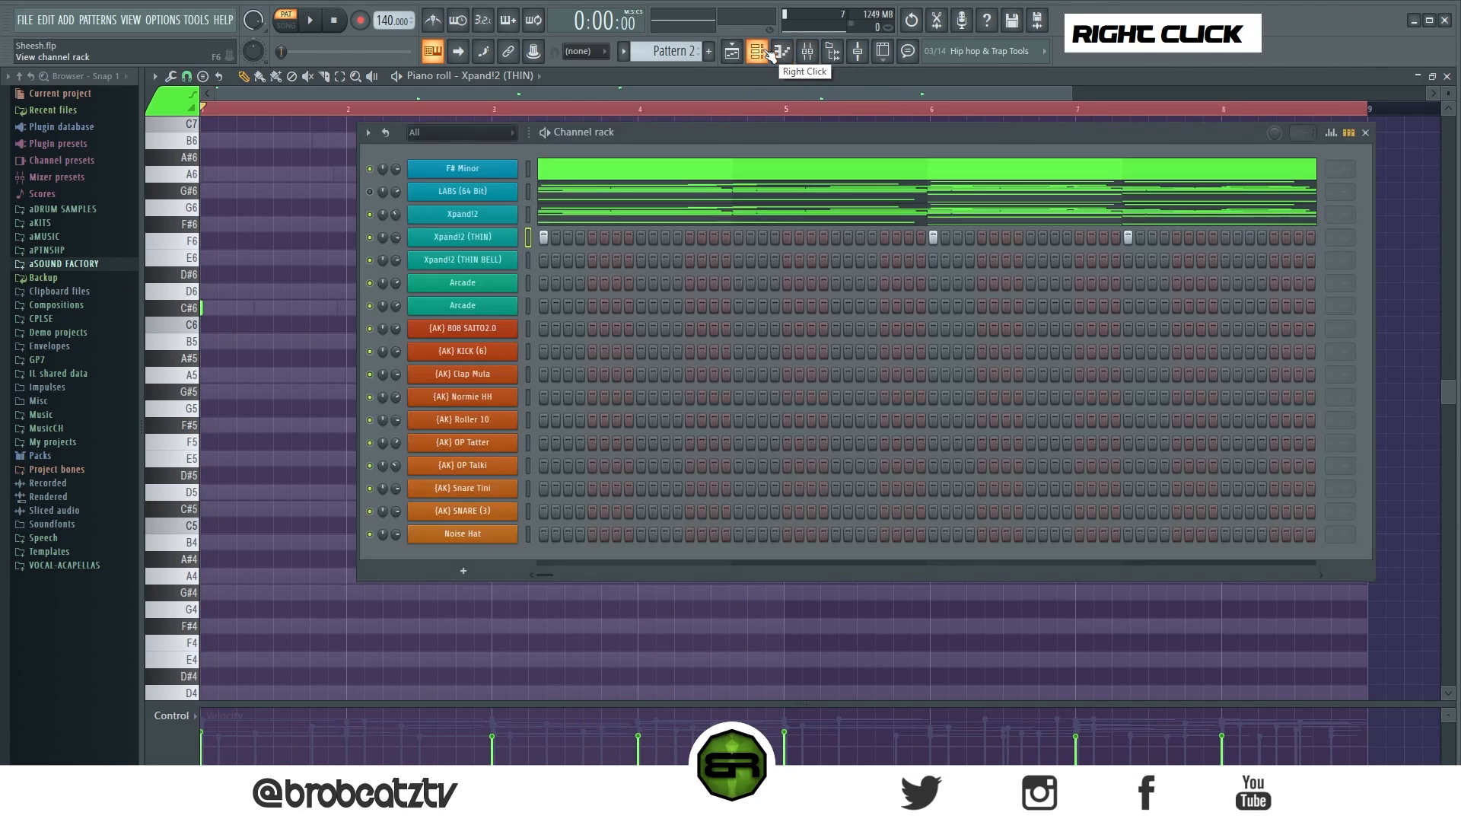
Copy the short run of G#7, A7, G#7 and E7 melody notes in bar 6 of the LABS piano roll
left_click(807, 51)
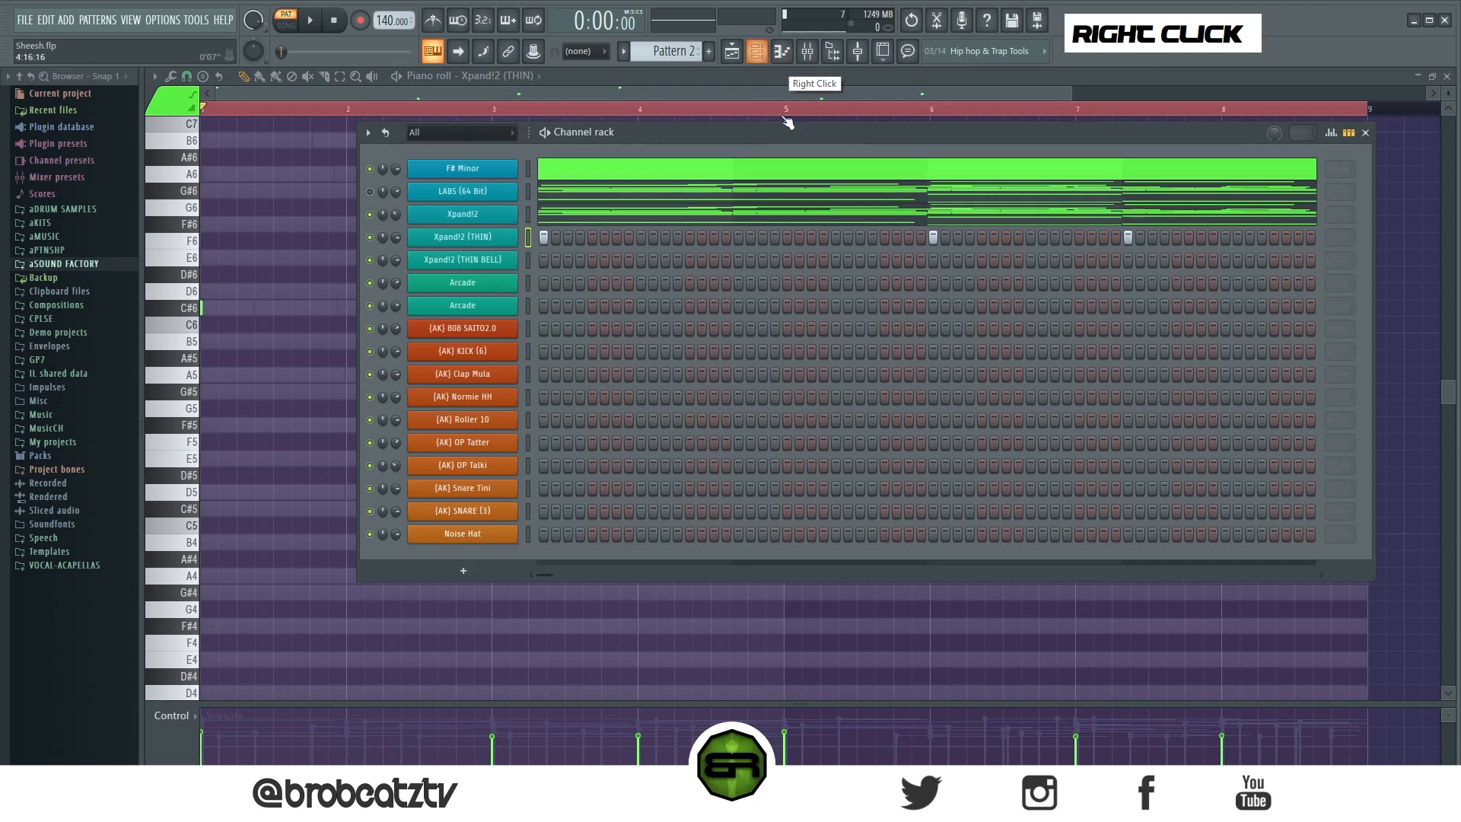
right_click(582, 199)
scroll(535, 303, "up", 3)
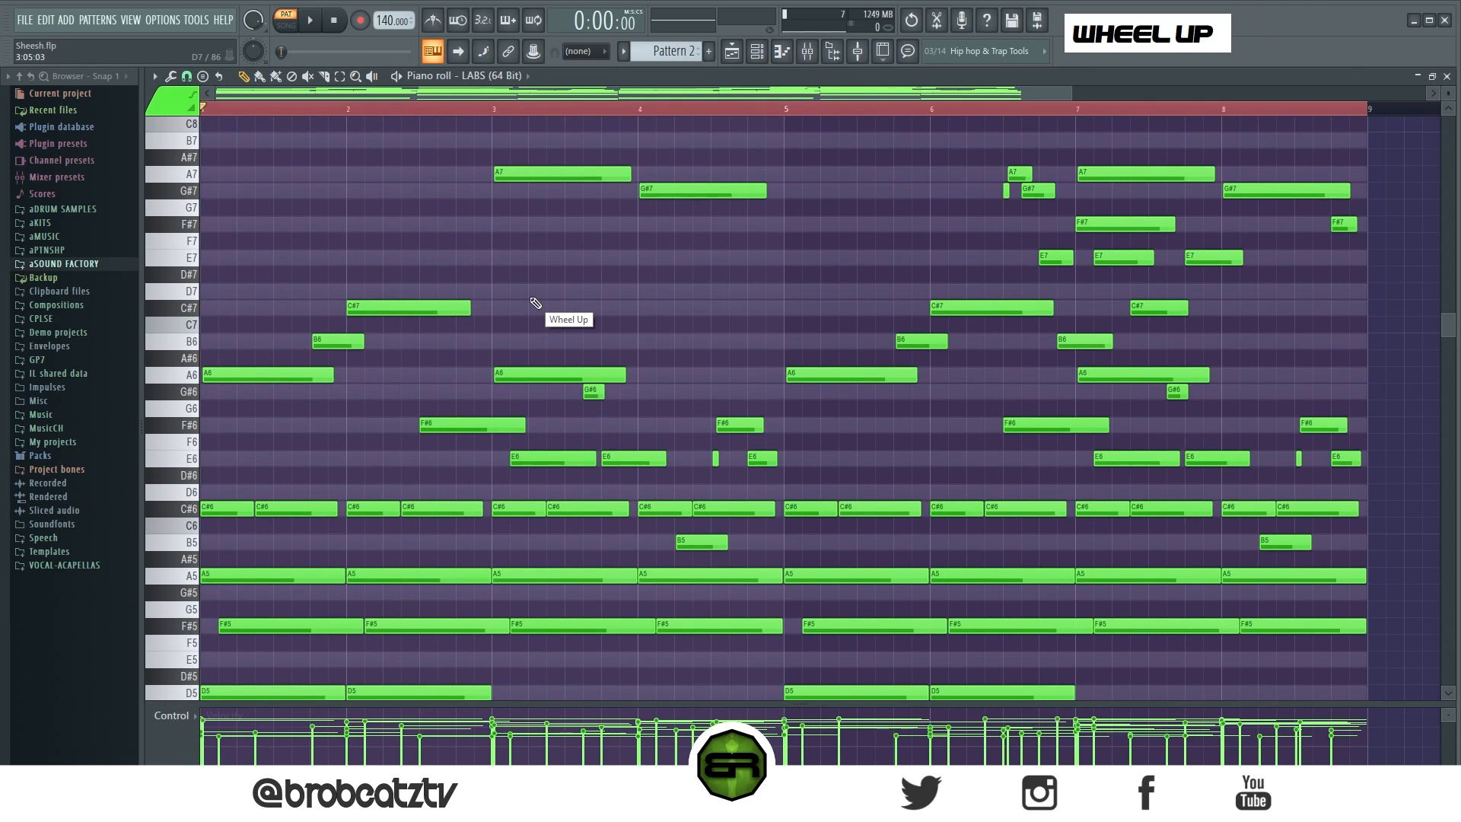
scroll(746, 330, "up", 3)
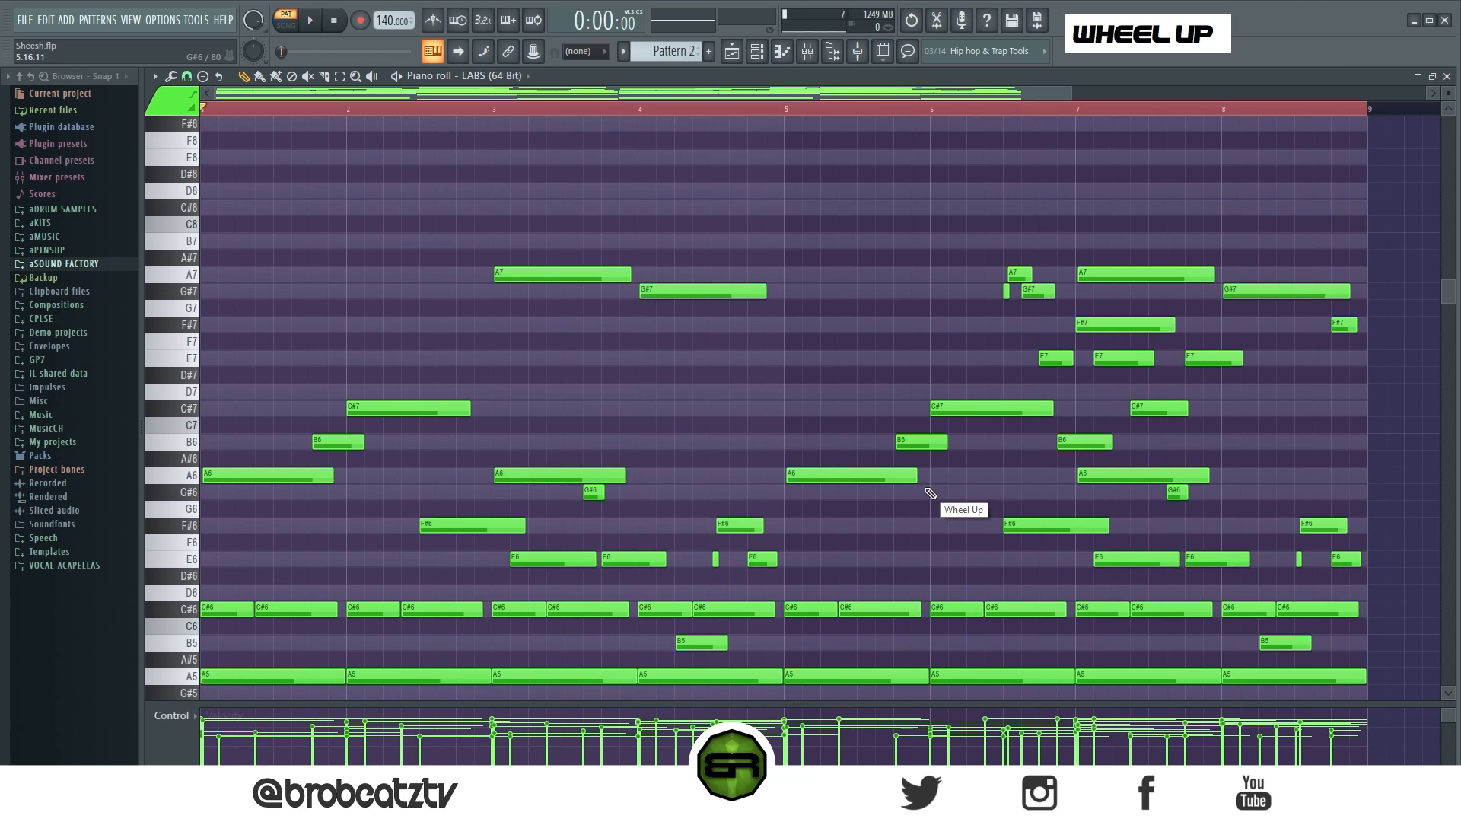
left_click_drag(983, 234, 1072, 373)
key("ctrl")
key("ctrl+c")
Paste the copied melody run into bar 1 of the Xpand!2 (THIN BELL) piano roll
right_click(763, 146)
left_click(732, 51)
left_click(756, 52)
right_click(490, 251)
left_click(554, 259)
key("ctrl+v")
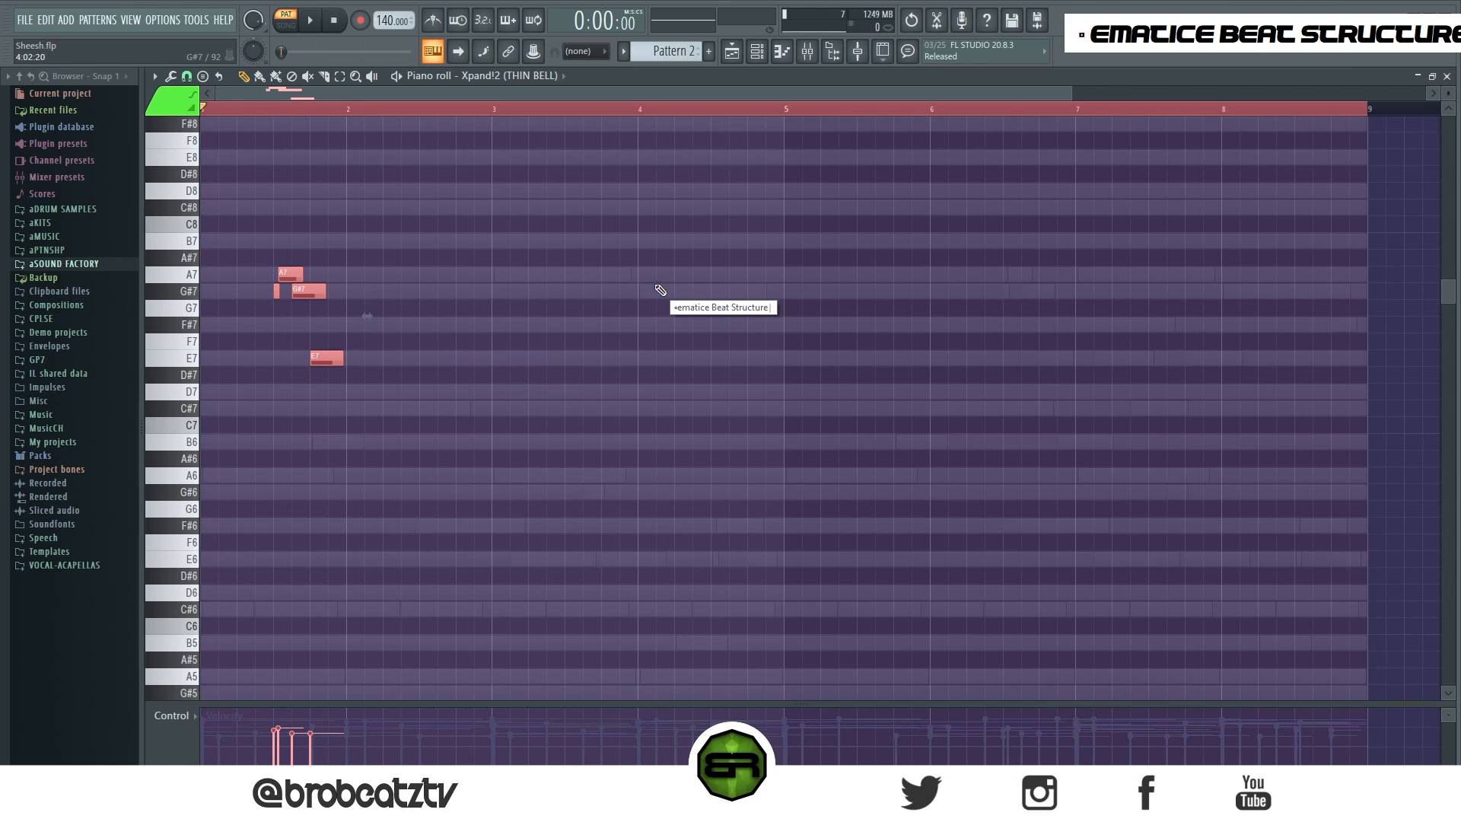
right_click(640, 296)
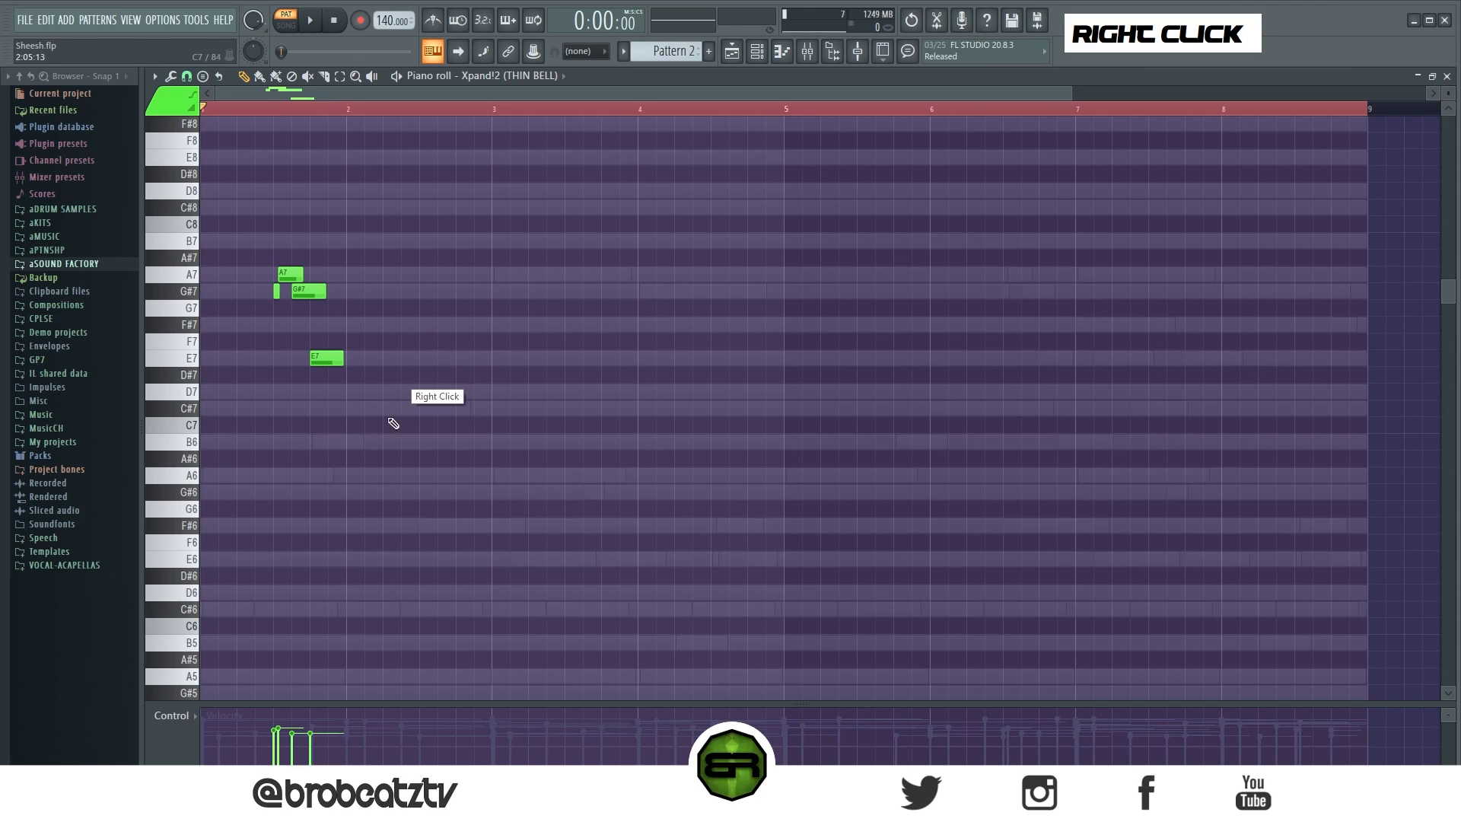
Play the pattern to hear the pasted Xpand!2 (THIN BELL) run with the other channels
left_click(510, 408)
right_click(509, 409)
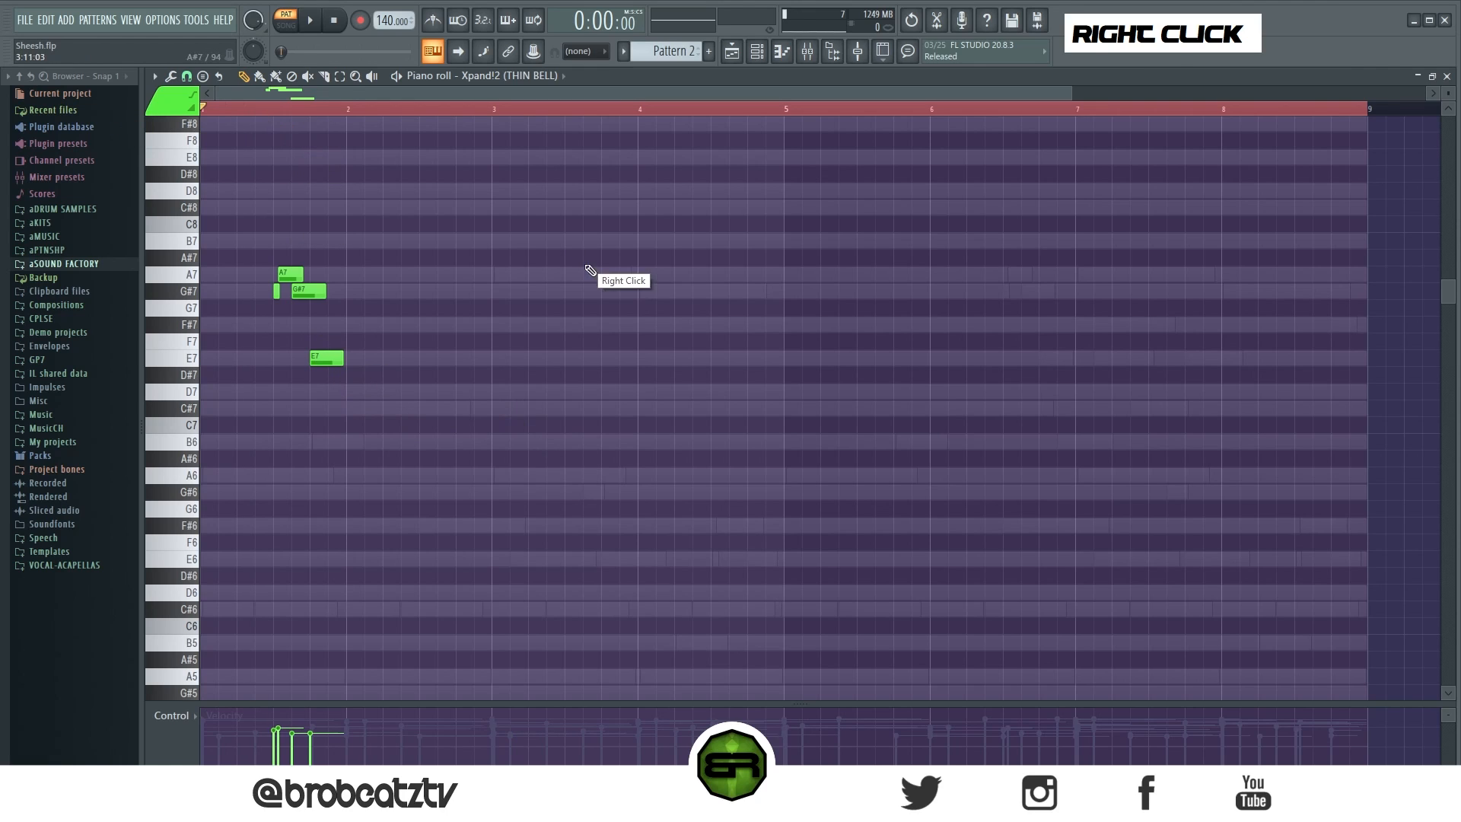
key("space")
key("space")
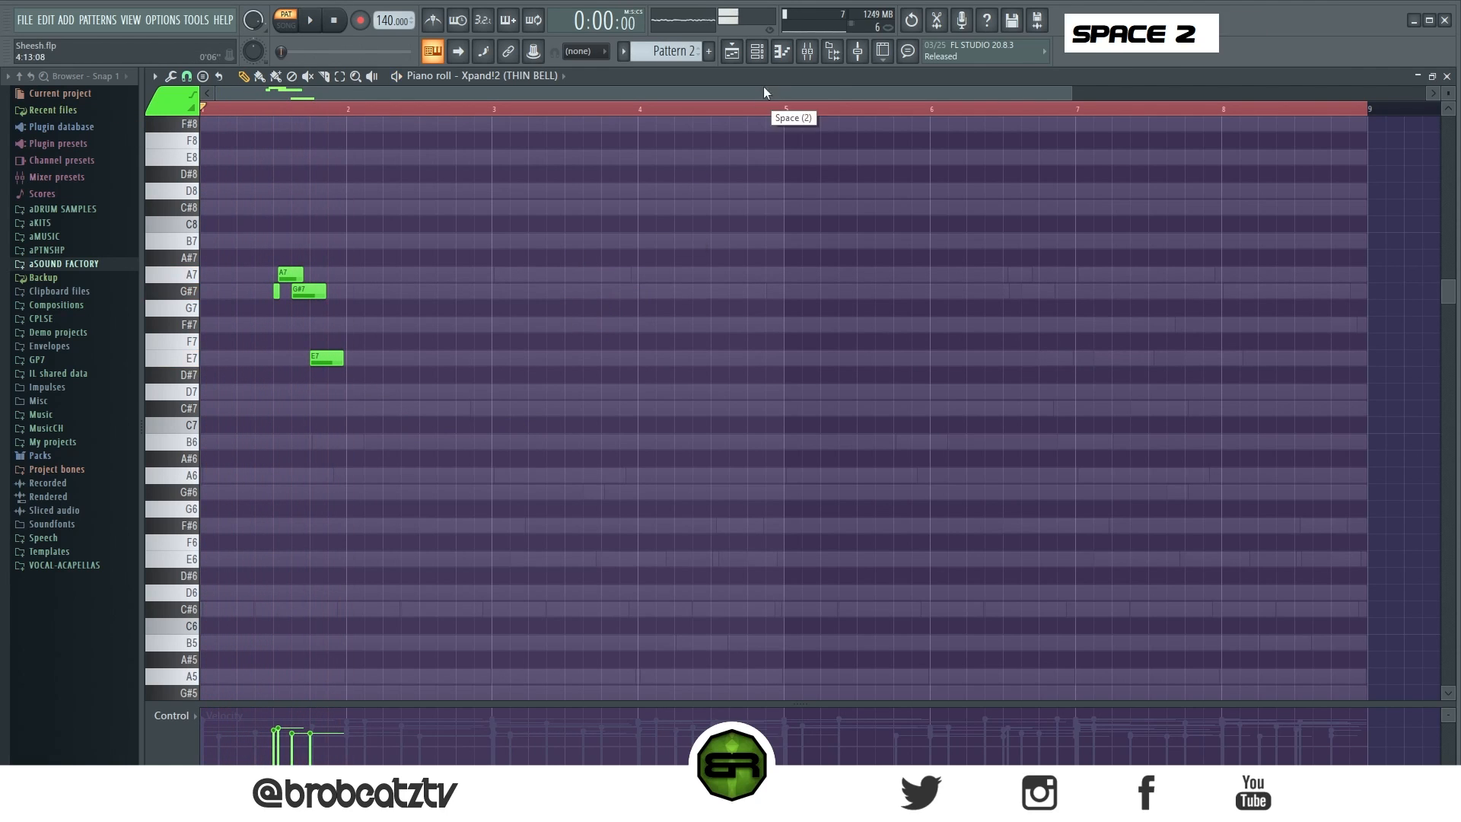
left_click(757, 51)
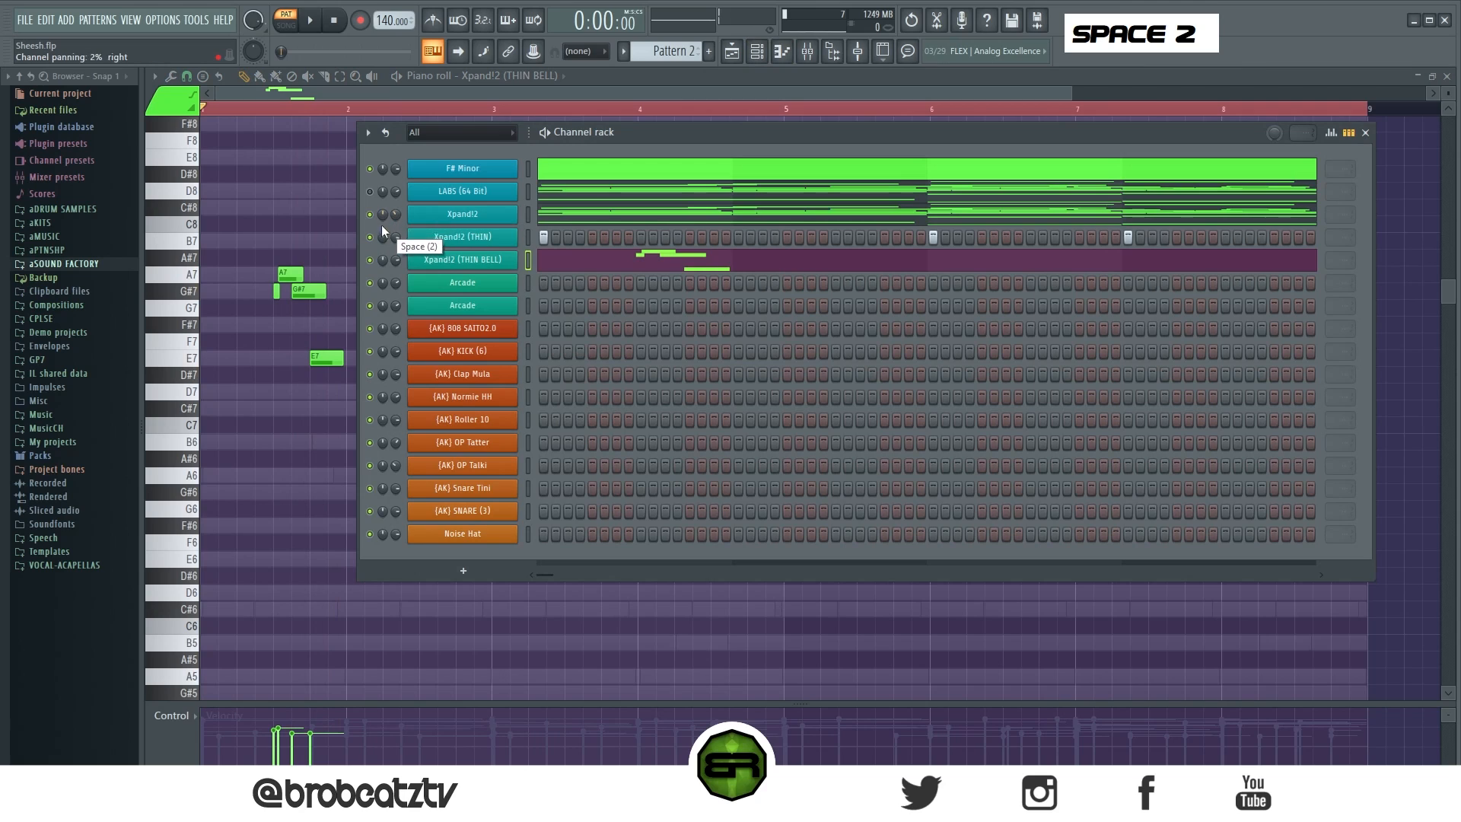
right_click(359, 234)
key("space")
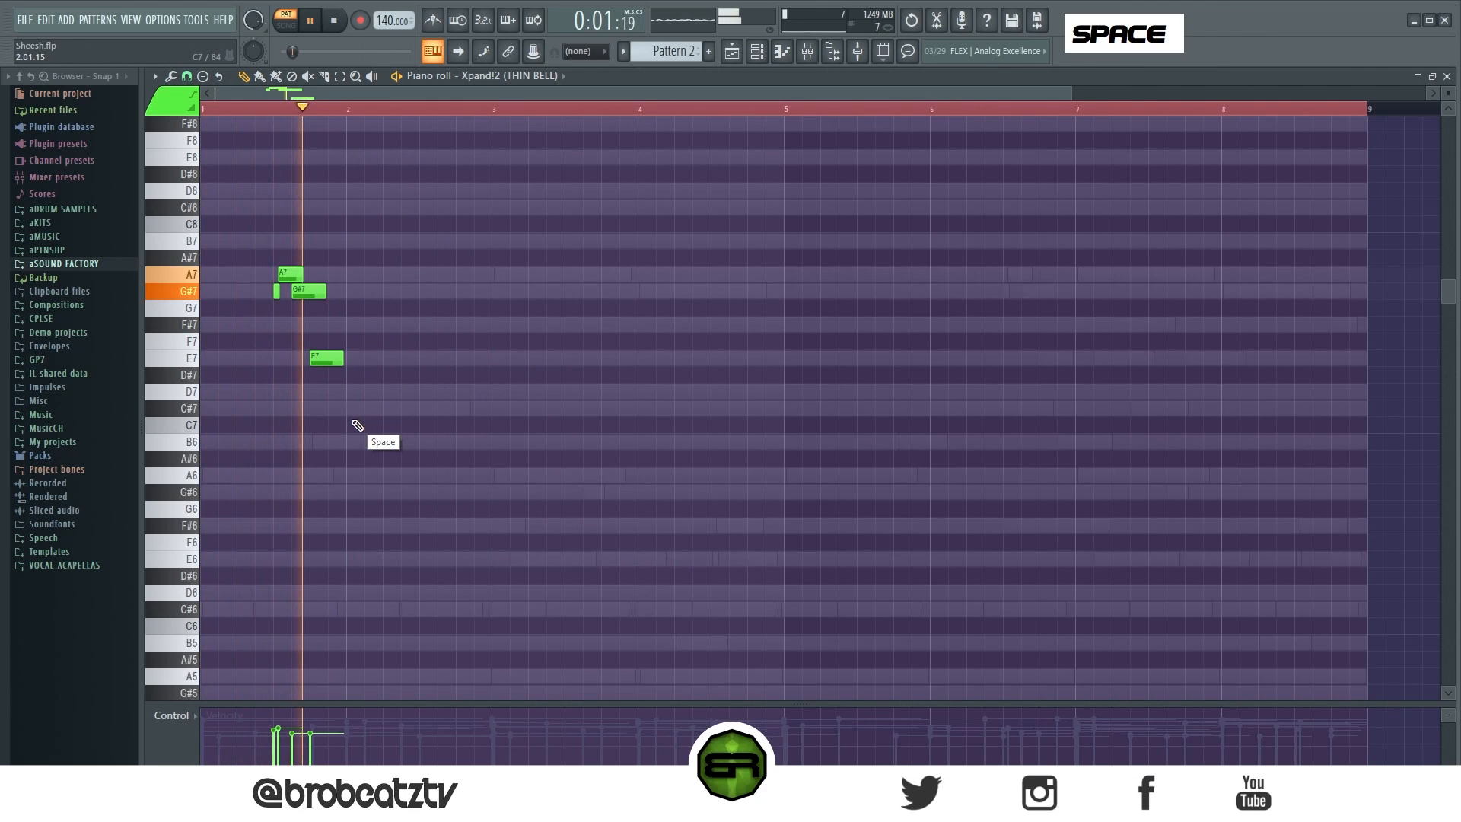
Extend the Xpand!2 (THIN BELL) run with a B6 note at 1:15 and a C#7 note at bar 2, and play it back
key("space")
left_click(328, 442)
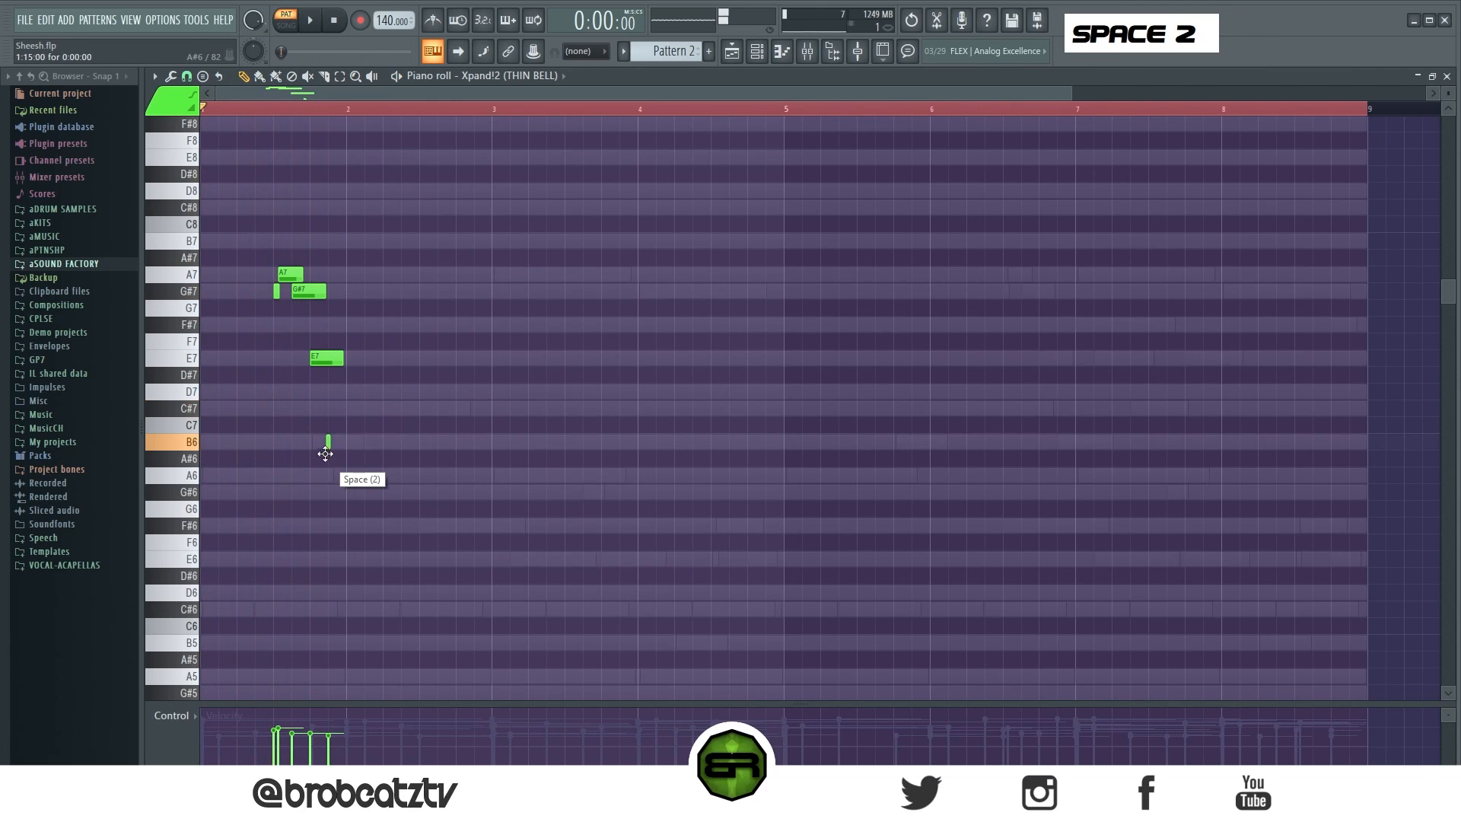
mouse_move(331, 448)
left_mouse_down()
mouse_move(376, 443)
mouse_move(364, 408)
mouse_move(358, 444)
mouse_move(342, 444)
left_mouse_up()
left_click(401, 408, "alt")
key("space")
key("space")
key("space")
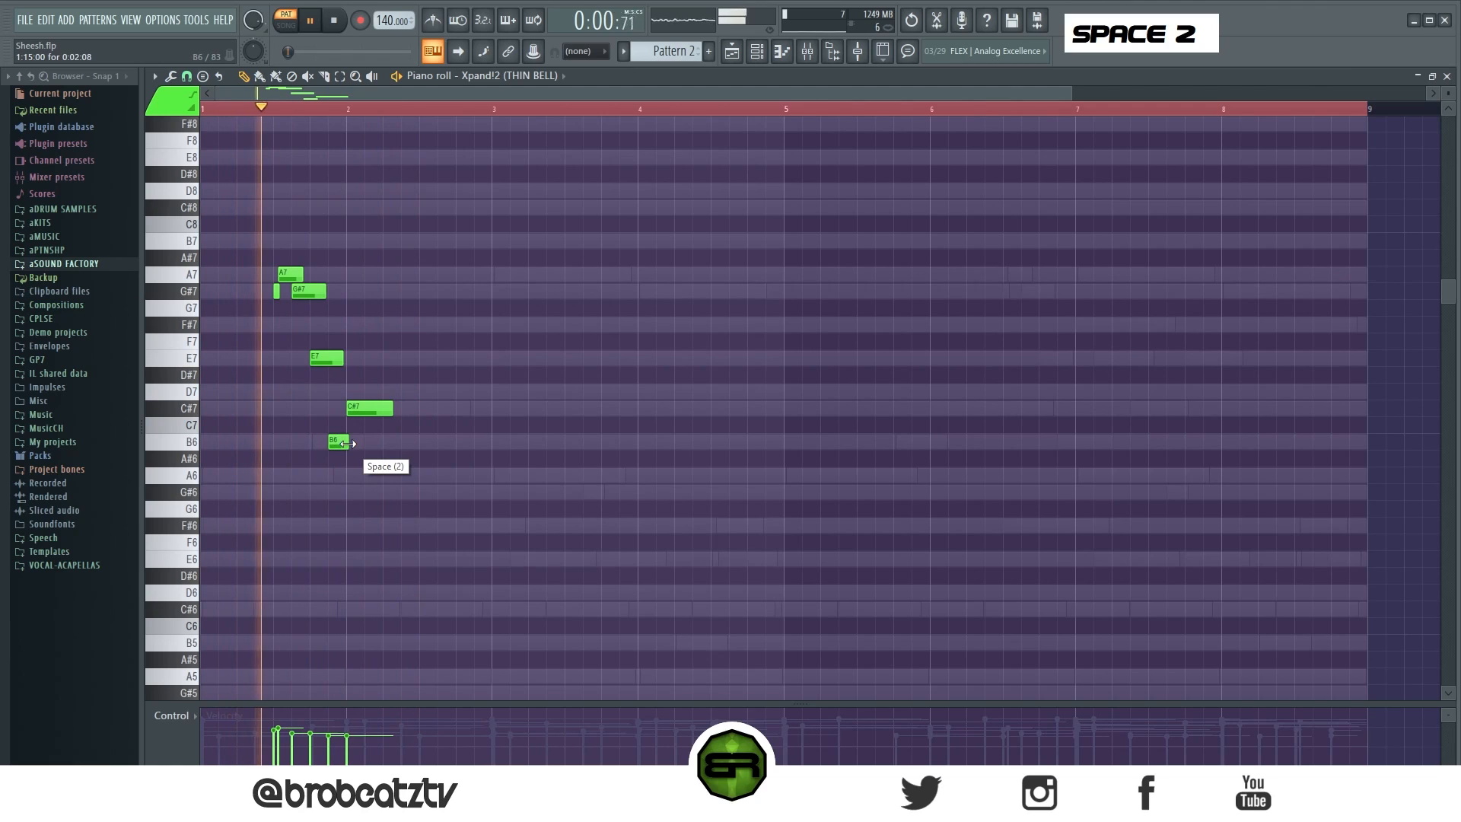
key("space")
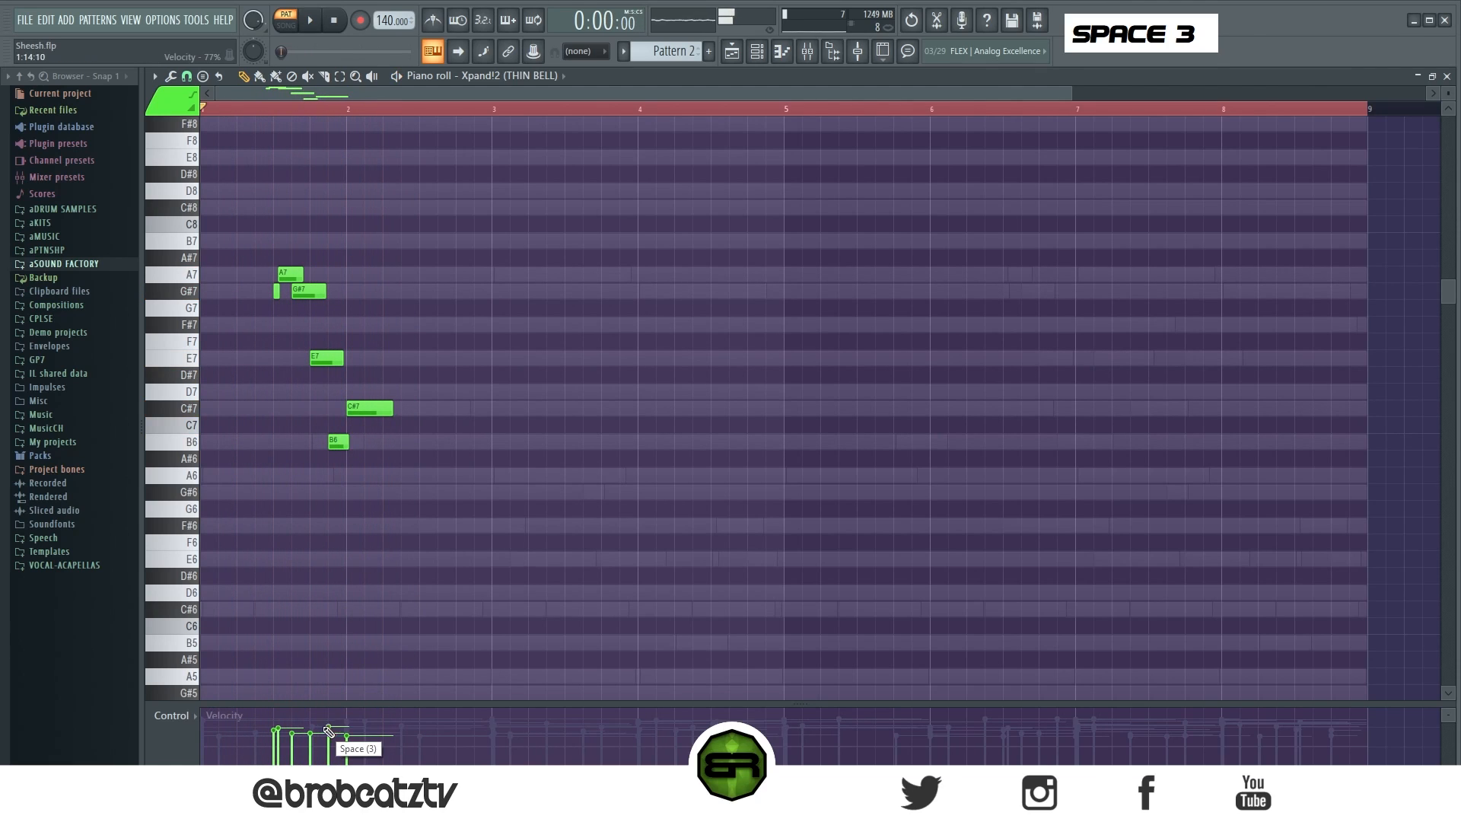
Raise the velocities of the new B6 and C#7 notes and lengthen the C#7 note to 0:06:00 during playback
double_click(361, 720)
right_click(436, 454)
key("space")
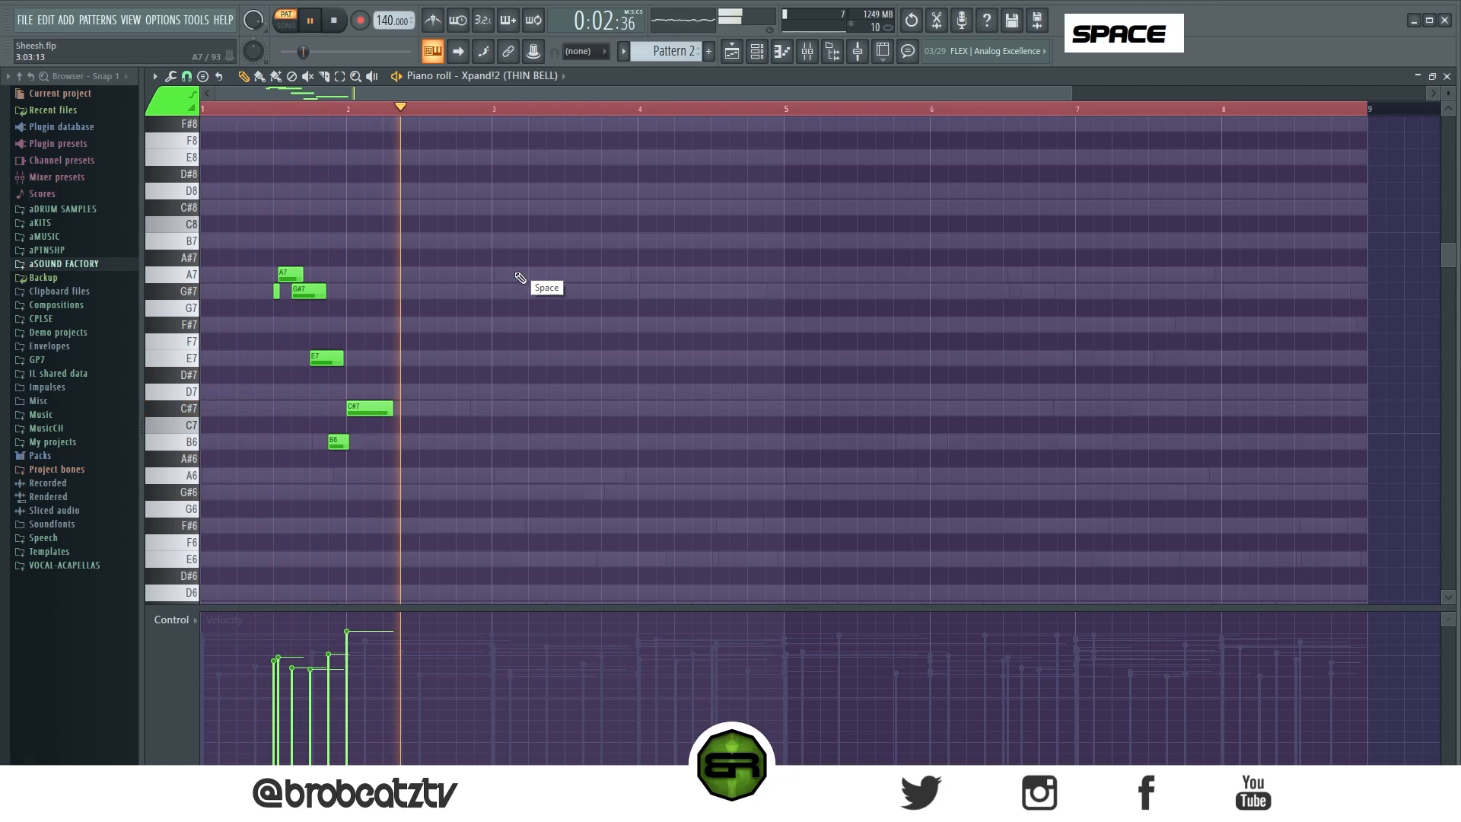
left_click_drag(391, 407, 403, 408)
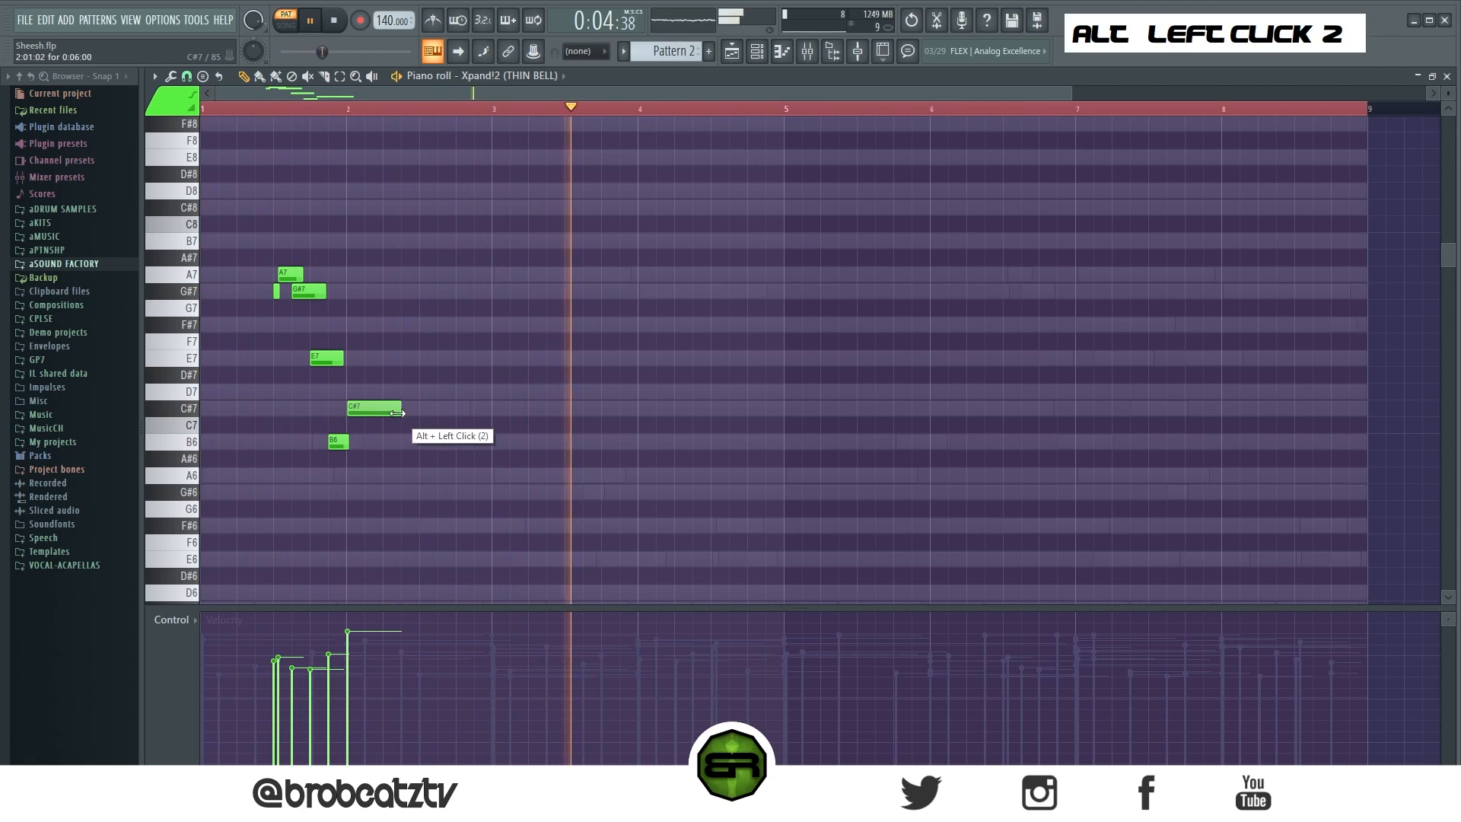
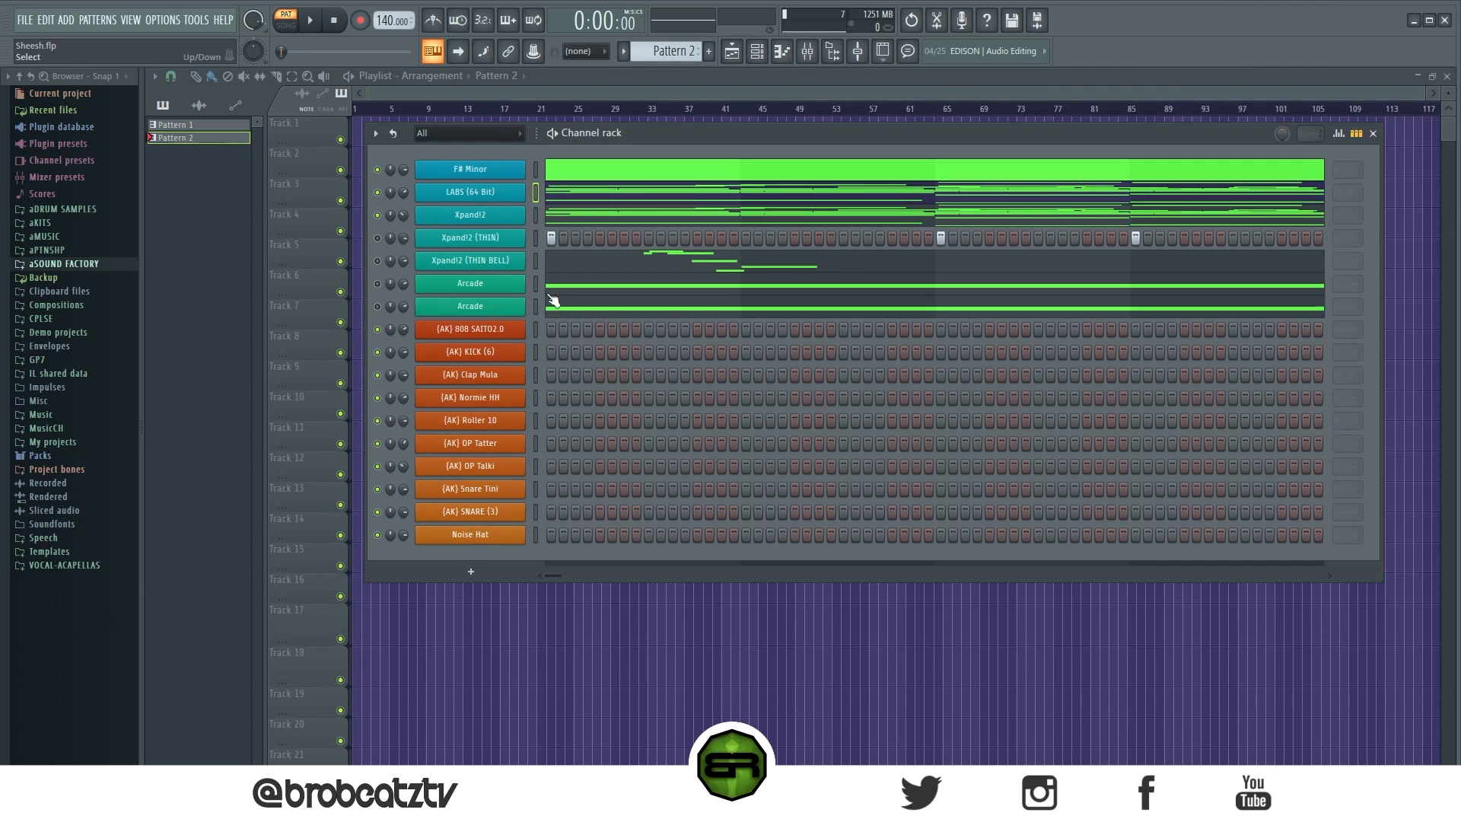
Copy the D5 note in bar 1, the F#4 in bar 3 and the A4 in bar 4 of the LABS piano roll
double_click(618, 201)
scroll(603, 304, "down", 5)
left_click(312, 243, "ctrl")
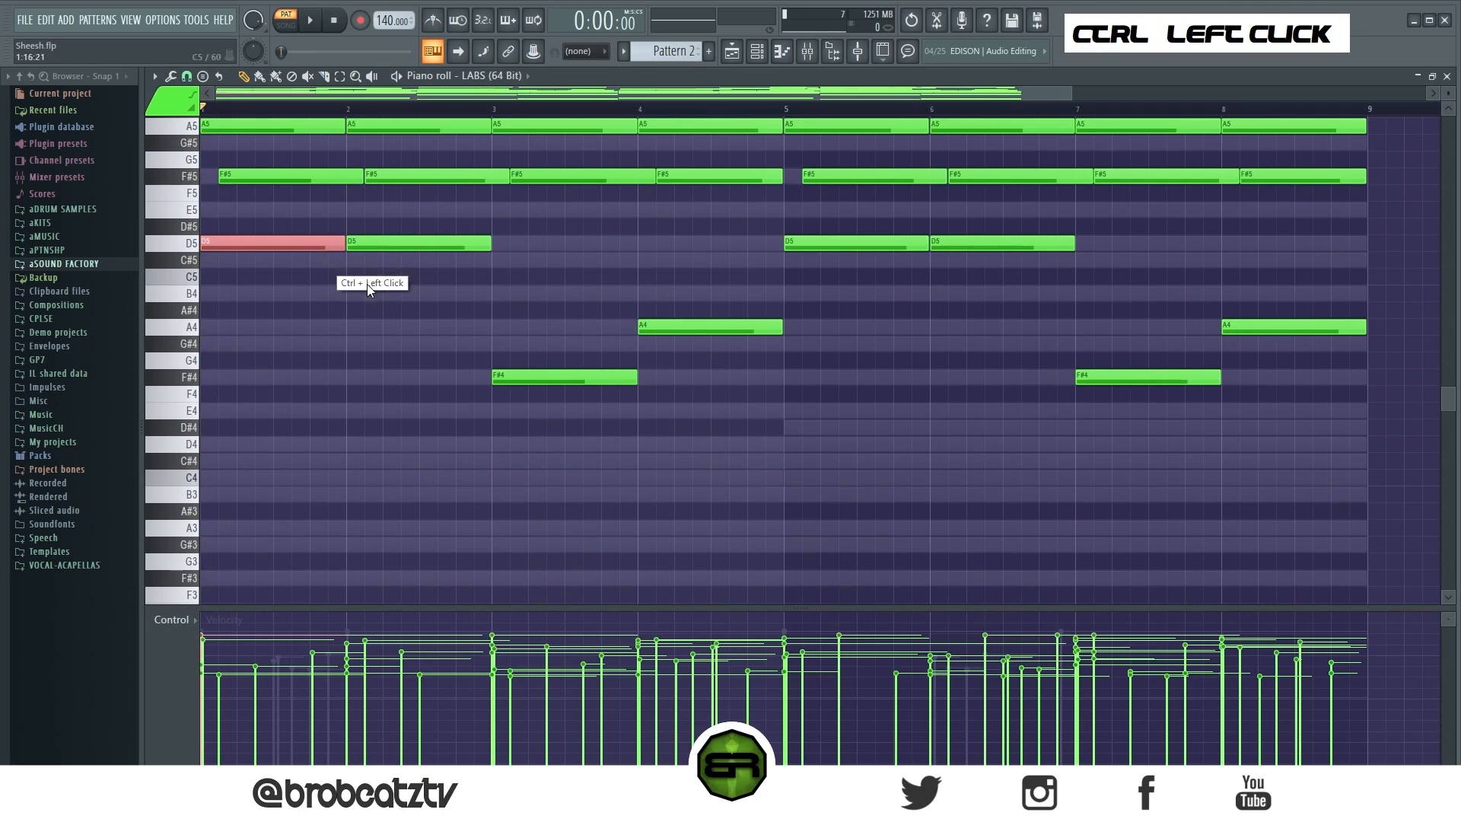
left_click(613, 376, "ctrl+shift")
double_click(706, 329, "ctrl+shift")
key("ctrl+c")
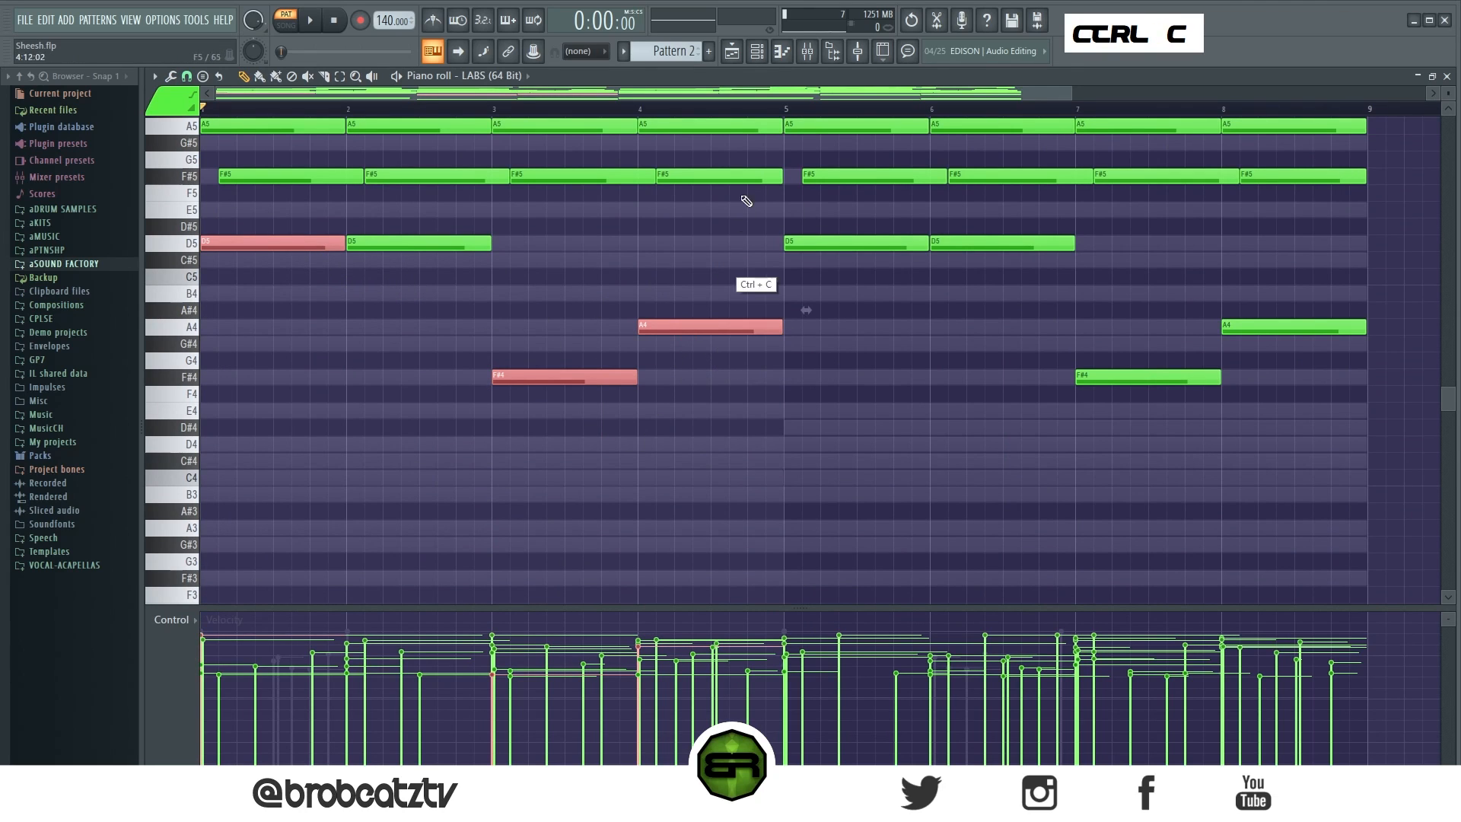
Paste the copied bass notes into the (AK) 808 SAITO2.0 piano roll
left_click(807, 51)
right_click(466, 330)
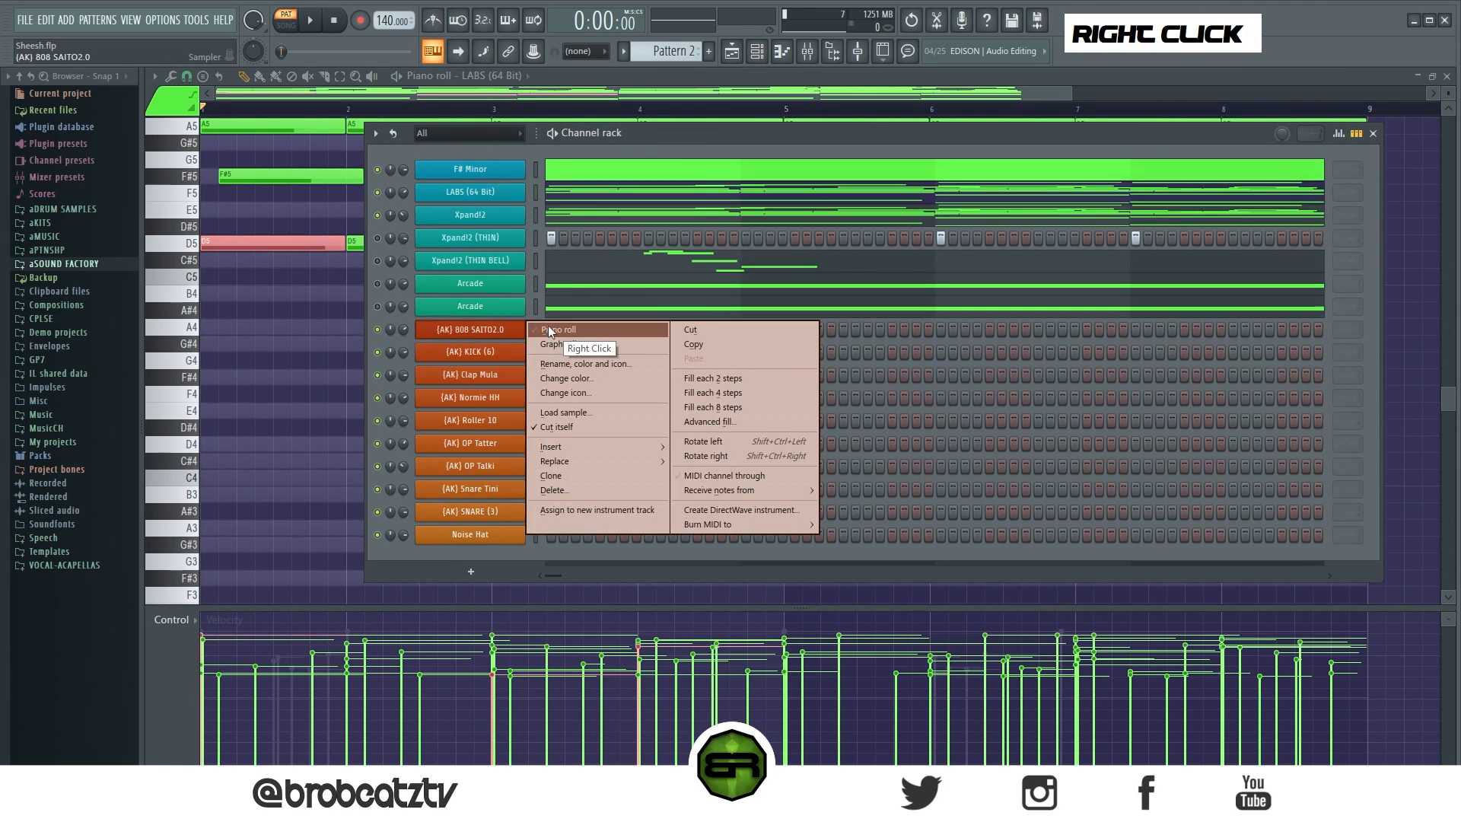
left_click(556, 330)
Shorten the three pasted 808 notes to two steps each and raise their velocities to maximum
scroll(414, 365, "down", 3)
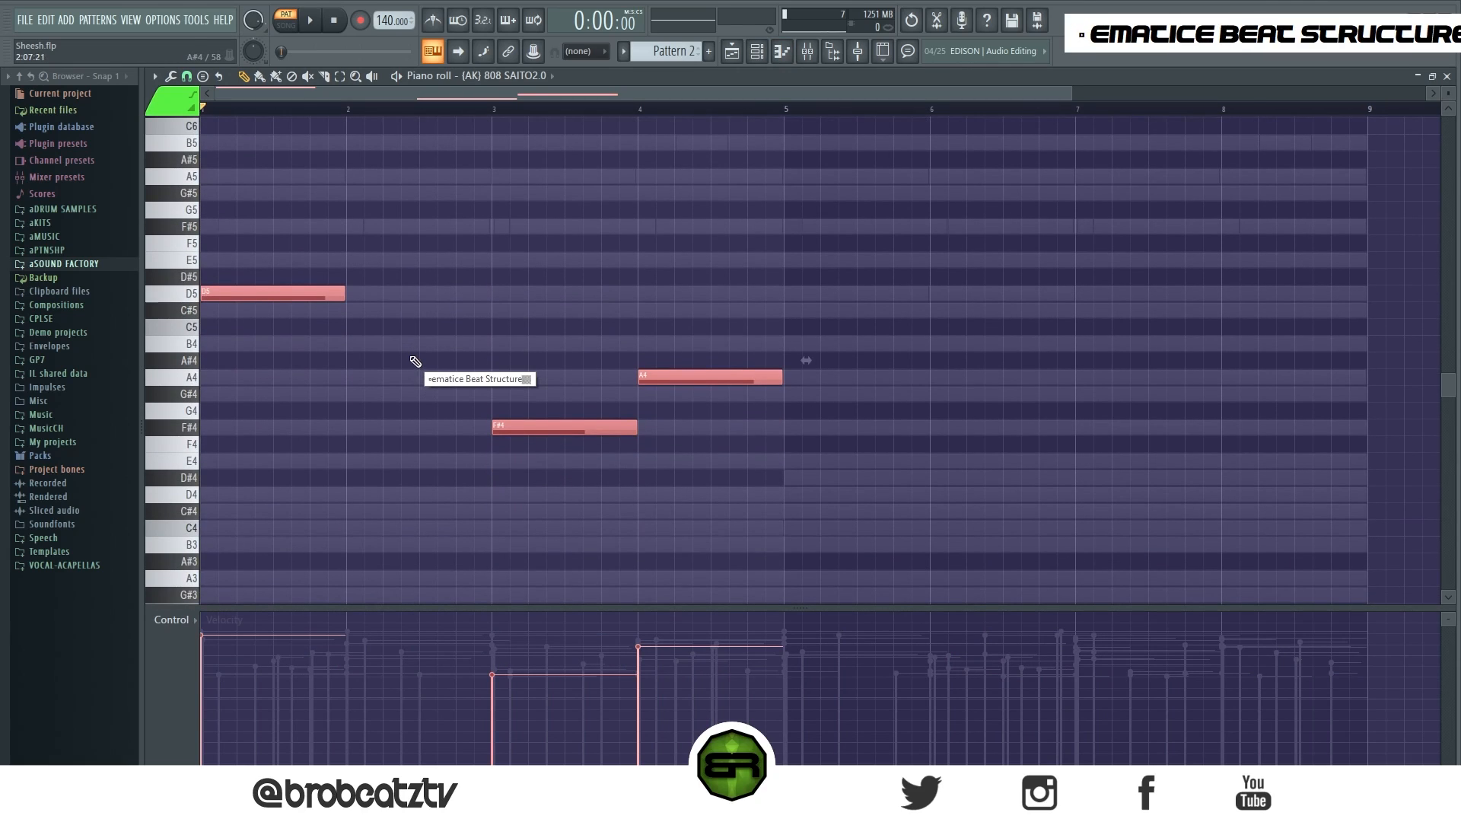
scroll(414, 361, "up", 3)
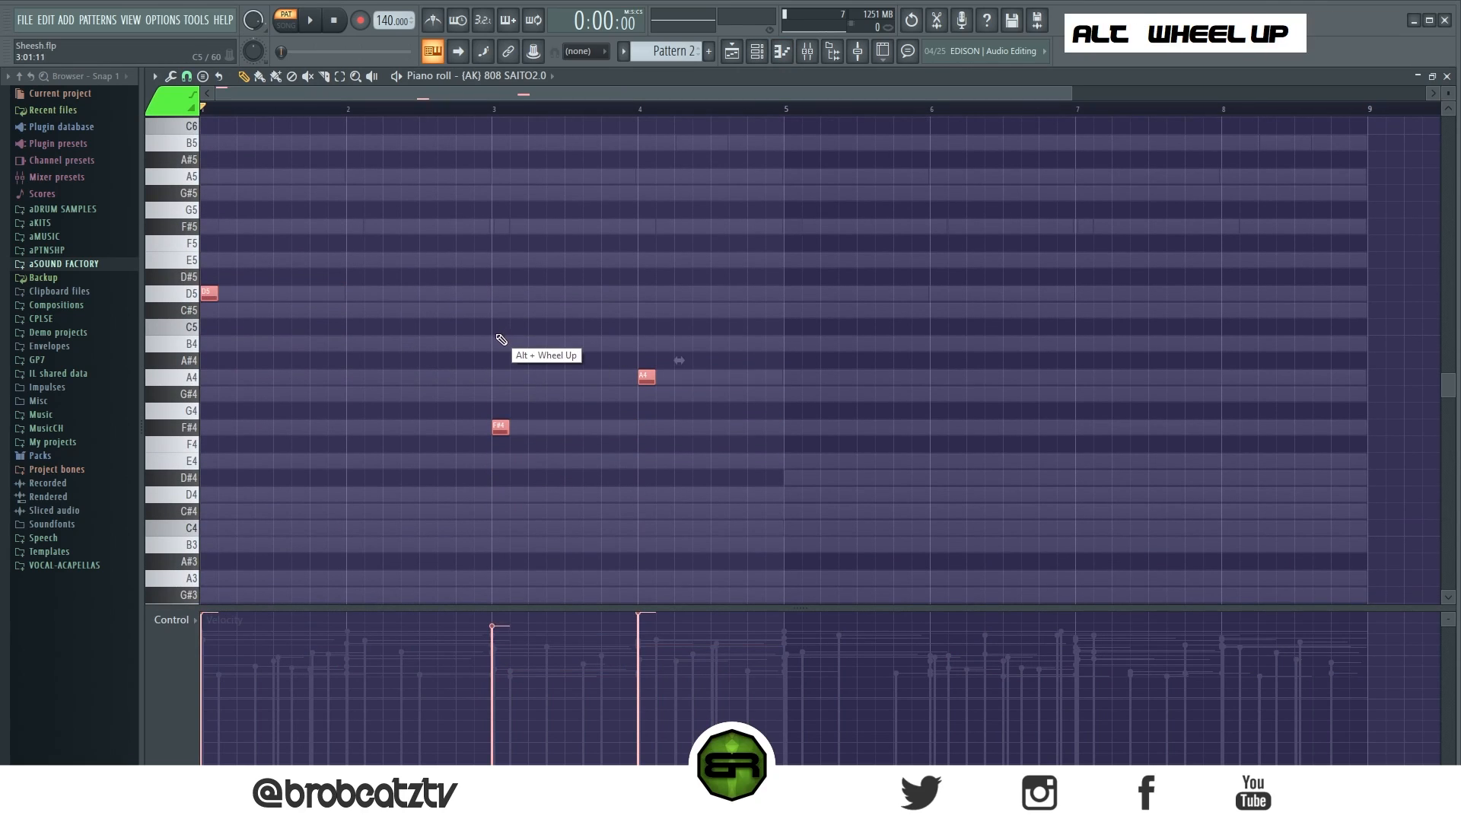
right_click(499, 340)
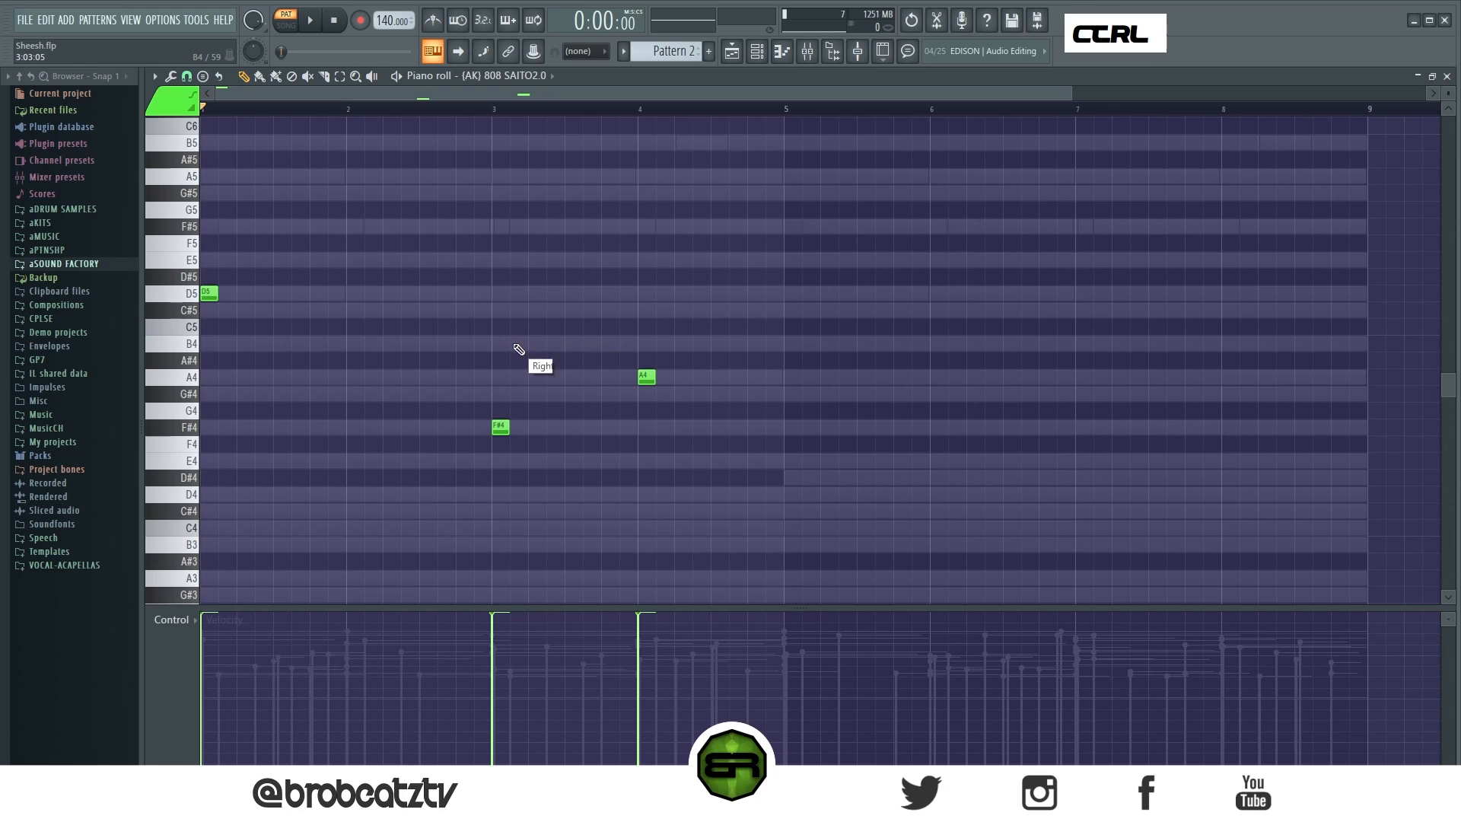
Raise the 808's F#4 and A4 notes one octave, and move all three notes up another octave to D6, F#6 and A6
key("ctrl+a")
left_click_drag(492, 390, 483, 478, "ctrl")
key("ctrl+Up")
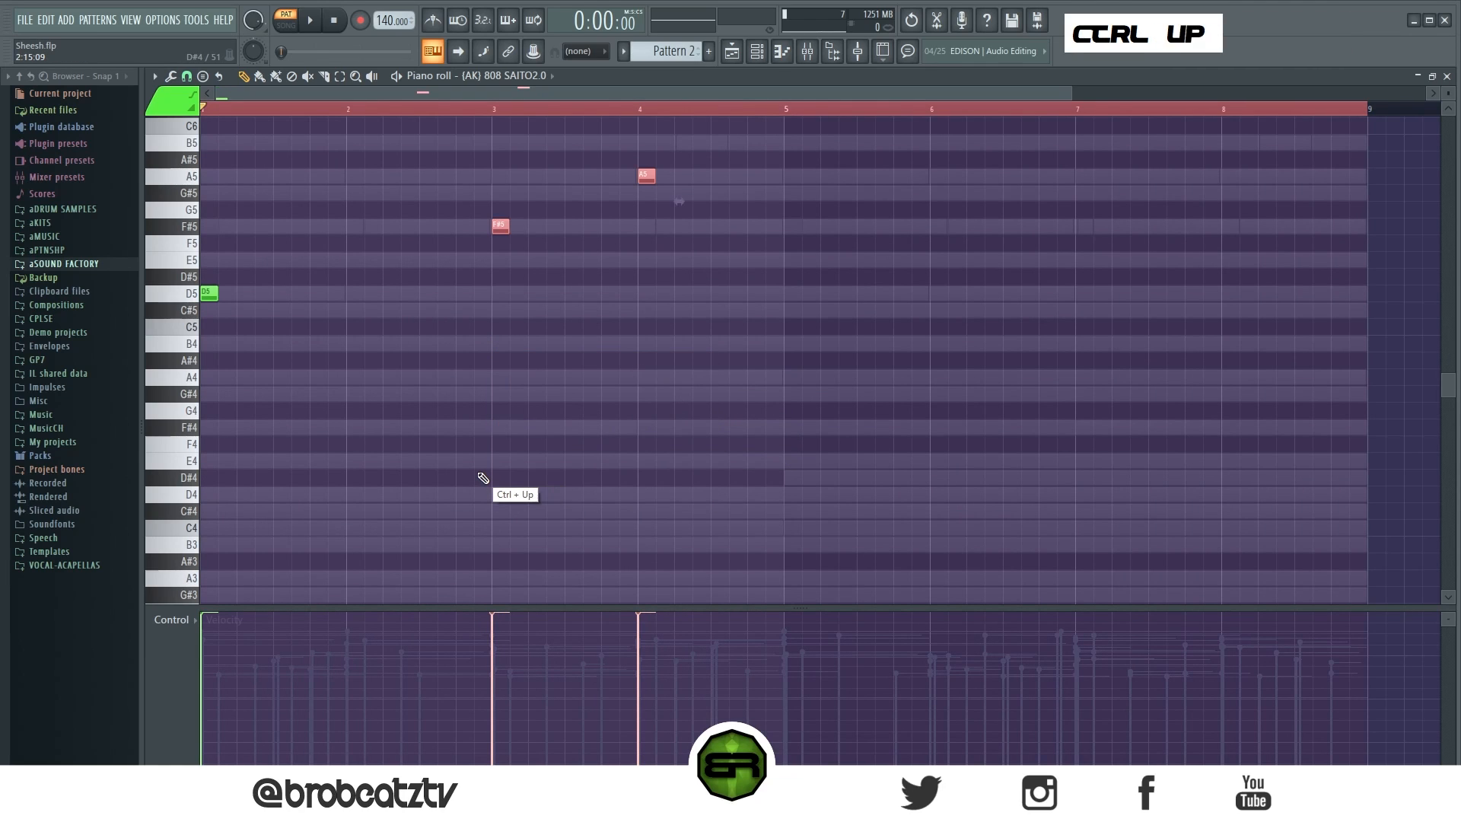
key("space")
key("ctrl+a")
key("ctrl+Up")
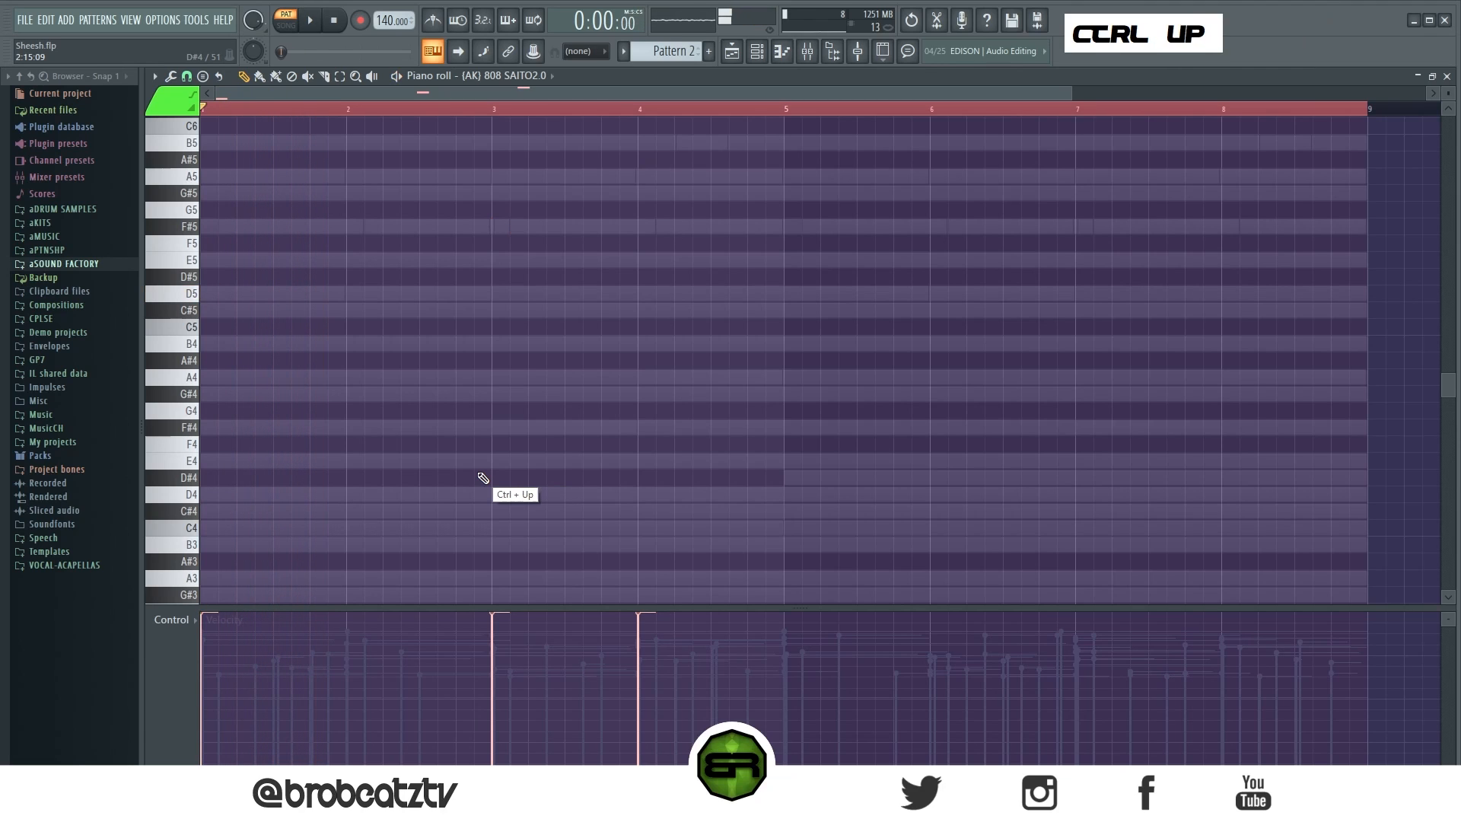
scroll(522, 509, "up", 7)
right_click(459, 483)
scroll(435, 430, "down", 3)
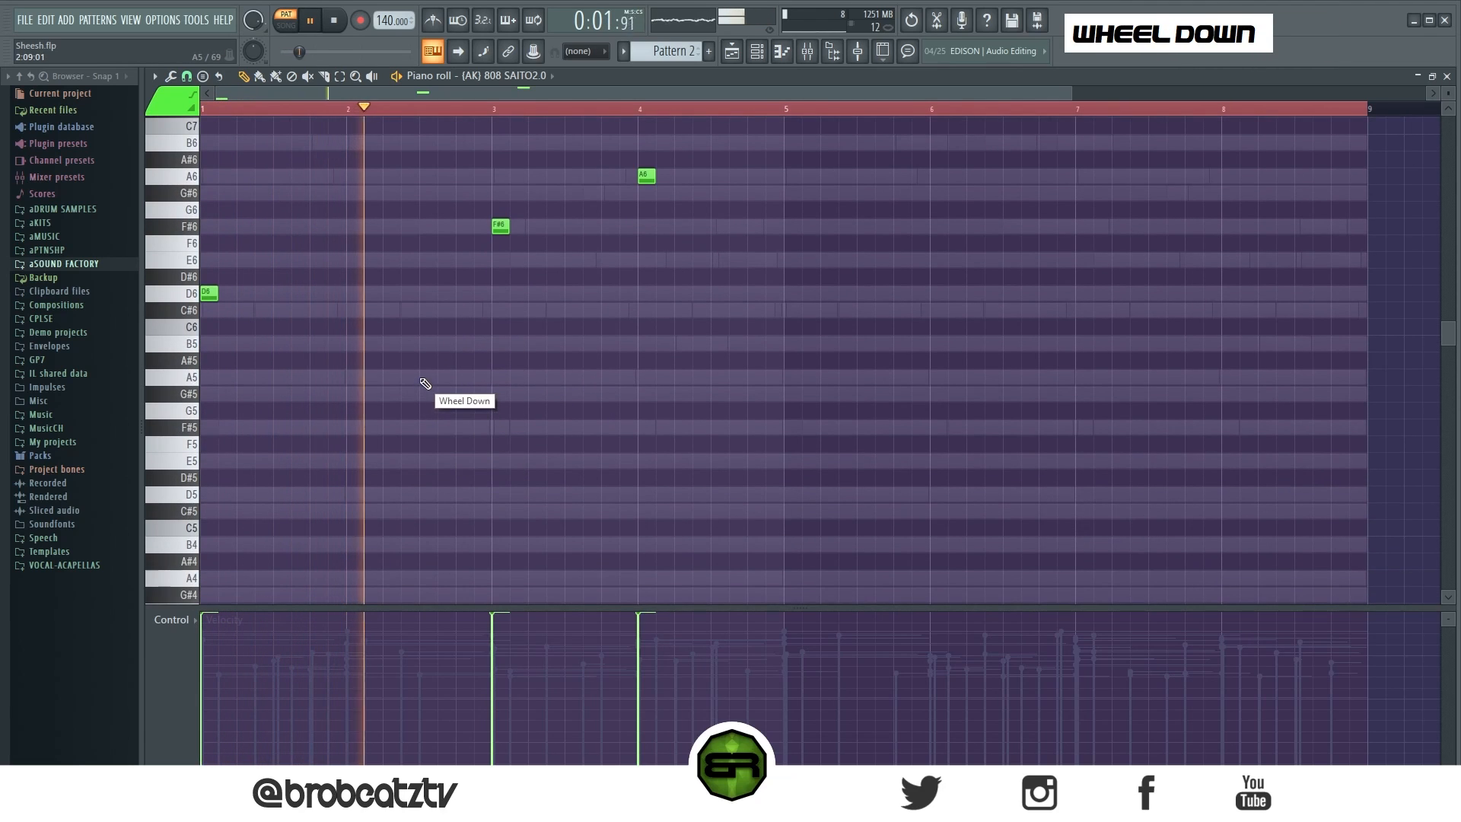
Replay the pattern and add a two-step D6 note at 2:05 in the 808 piano roll
key("space")
key("space")
left_click(385, 297)
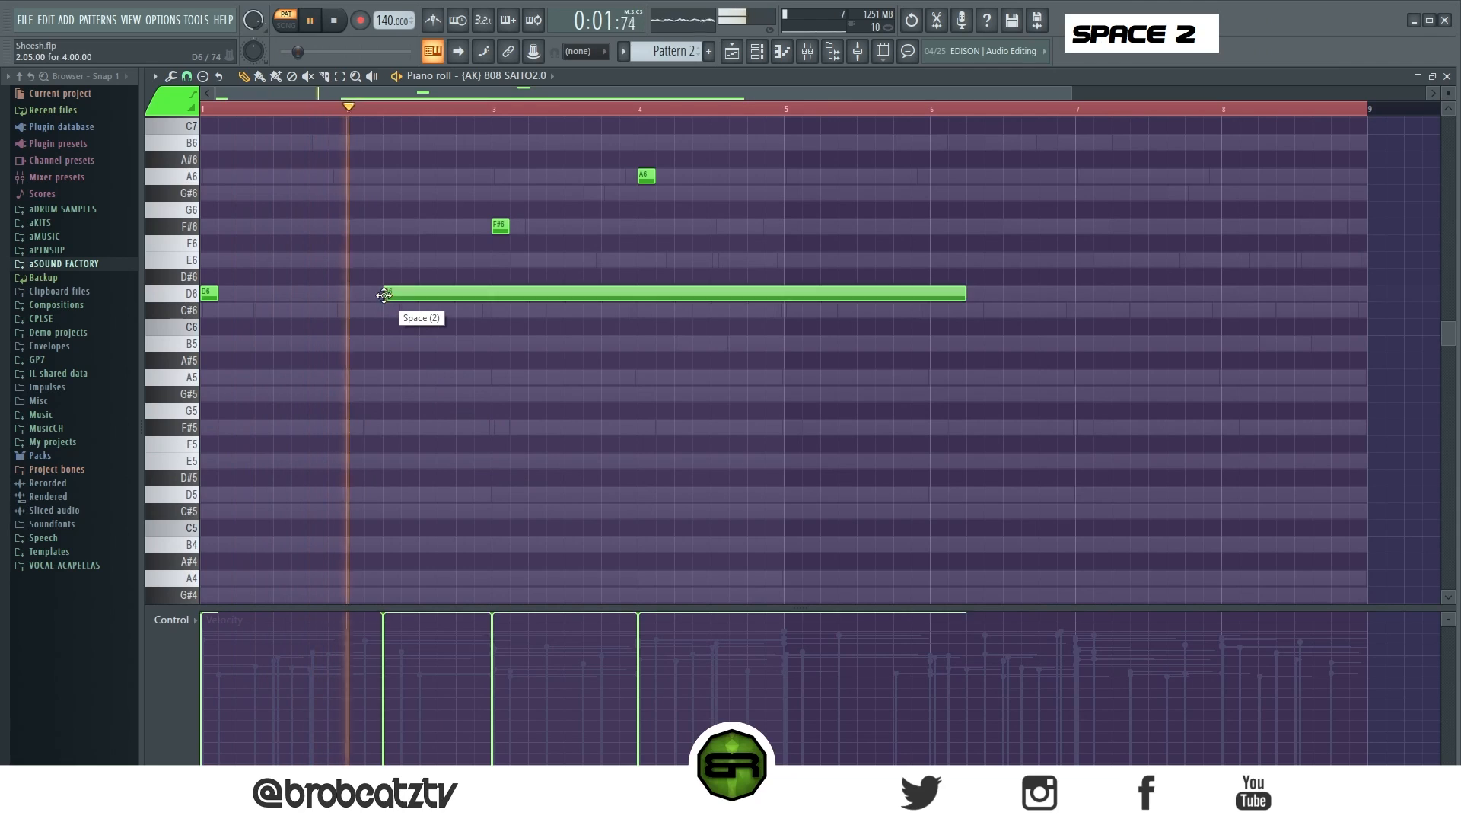
right_click(435, 296)
key("space")
left_click(389, 294)
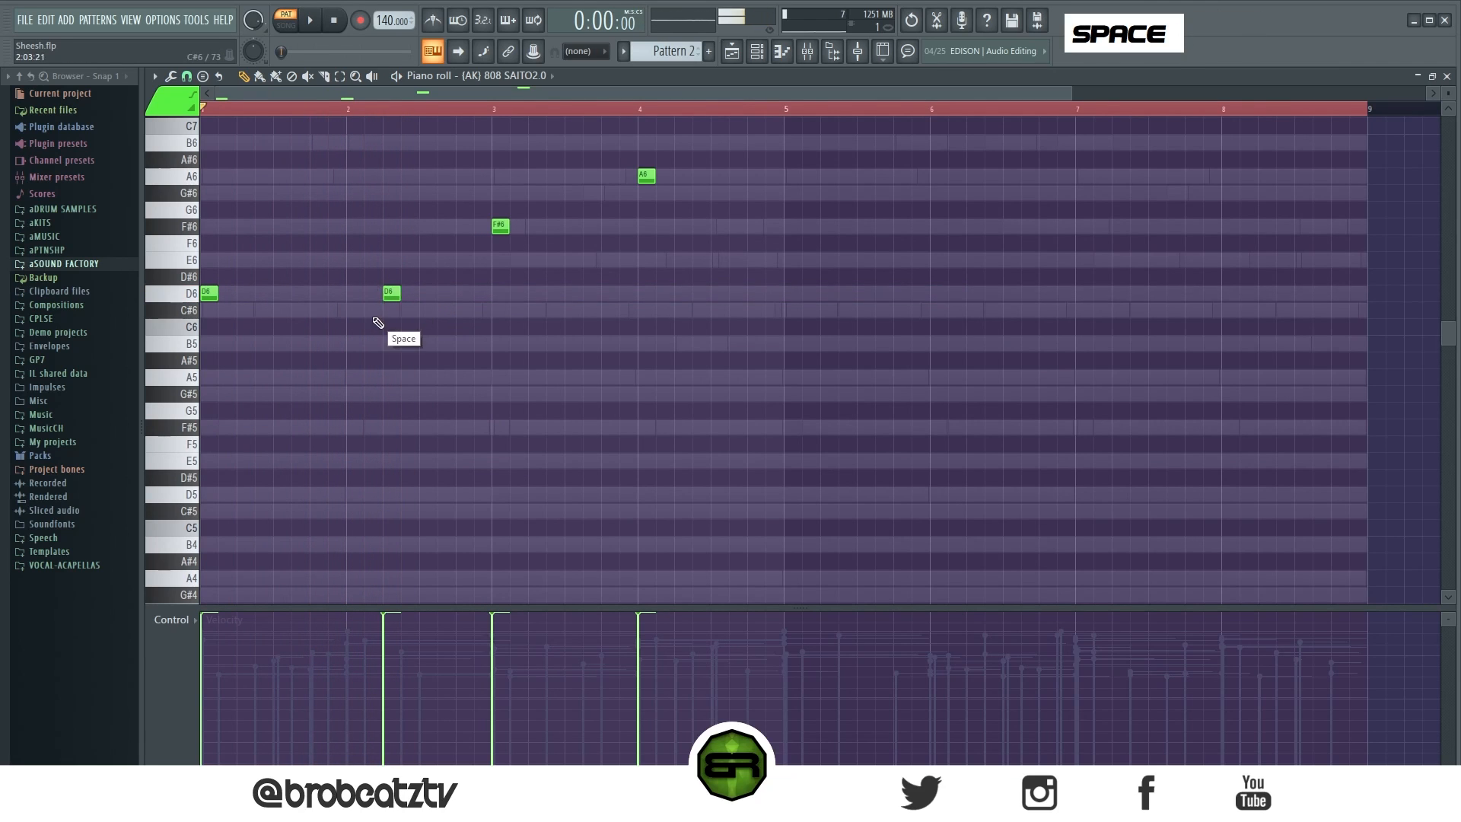
Add another short 808 note at 2:11 and raise it one octave from D6 to D7
scroll(374, 320, "up", 3)
scroll(344, 96, "up", 3)
left_click_drag(361, 96, 255, 99)
scroll(865, 366, "up", 1)
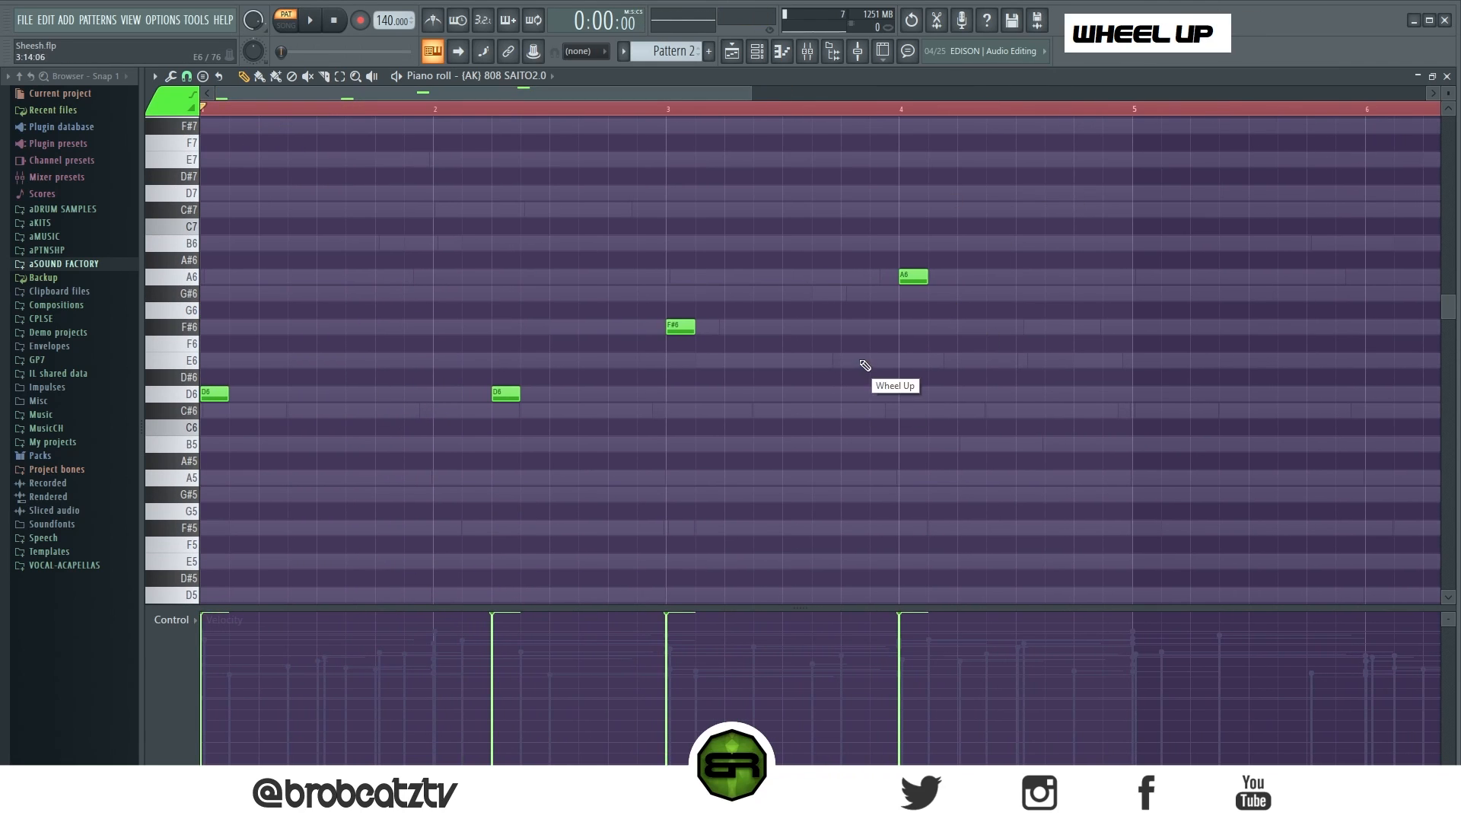
left_click(582, 392)
left_click(587, 392, "ctrl")
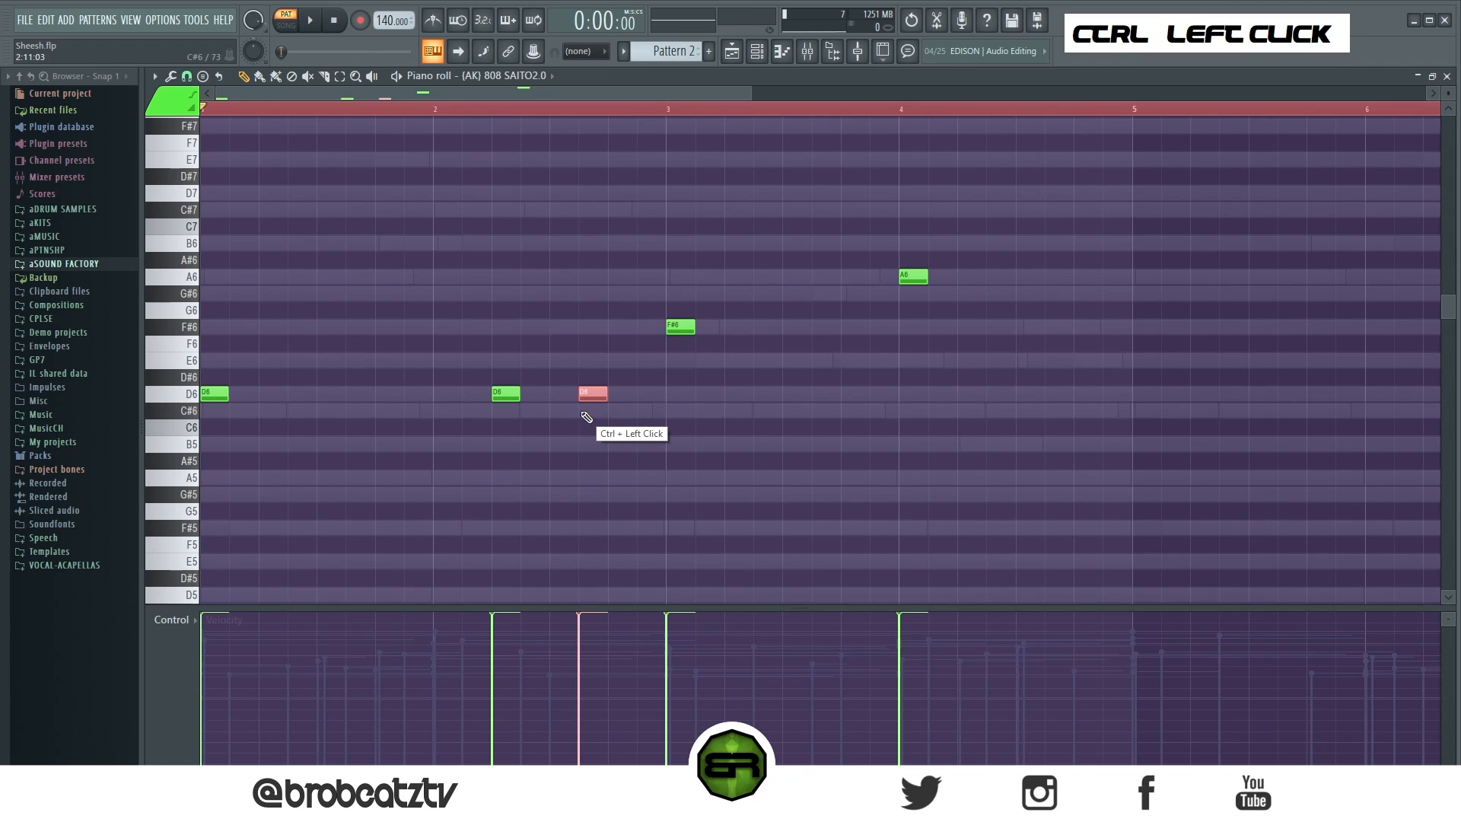
key("ctrl+Up")
Lower the 808 note at 2:05 one octave to D5 and play the pattern to check it
left_click(507, 394, "ctrl")
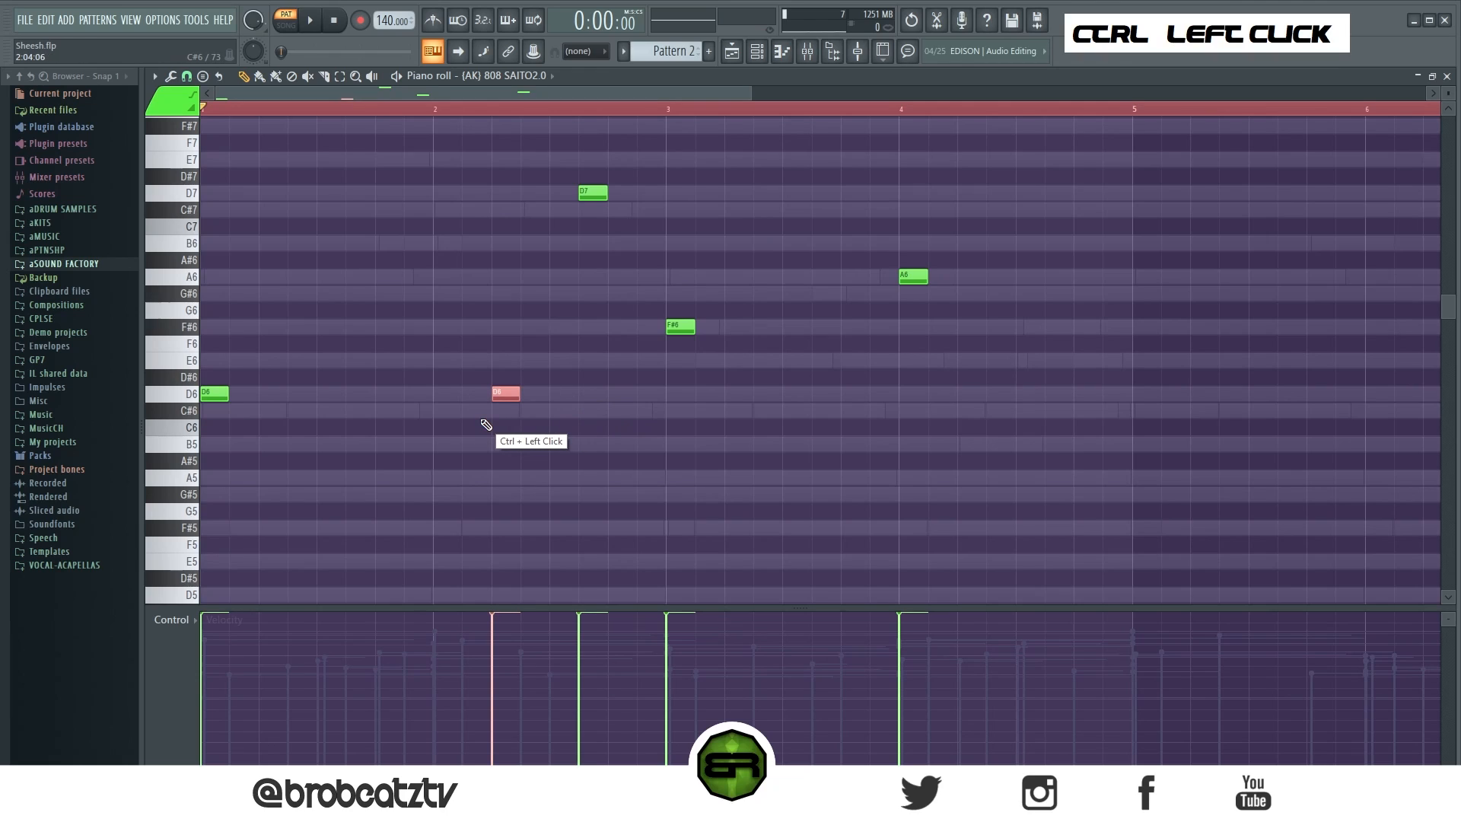
key("ctrl+Down")
key("space")
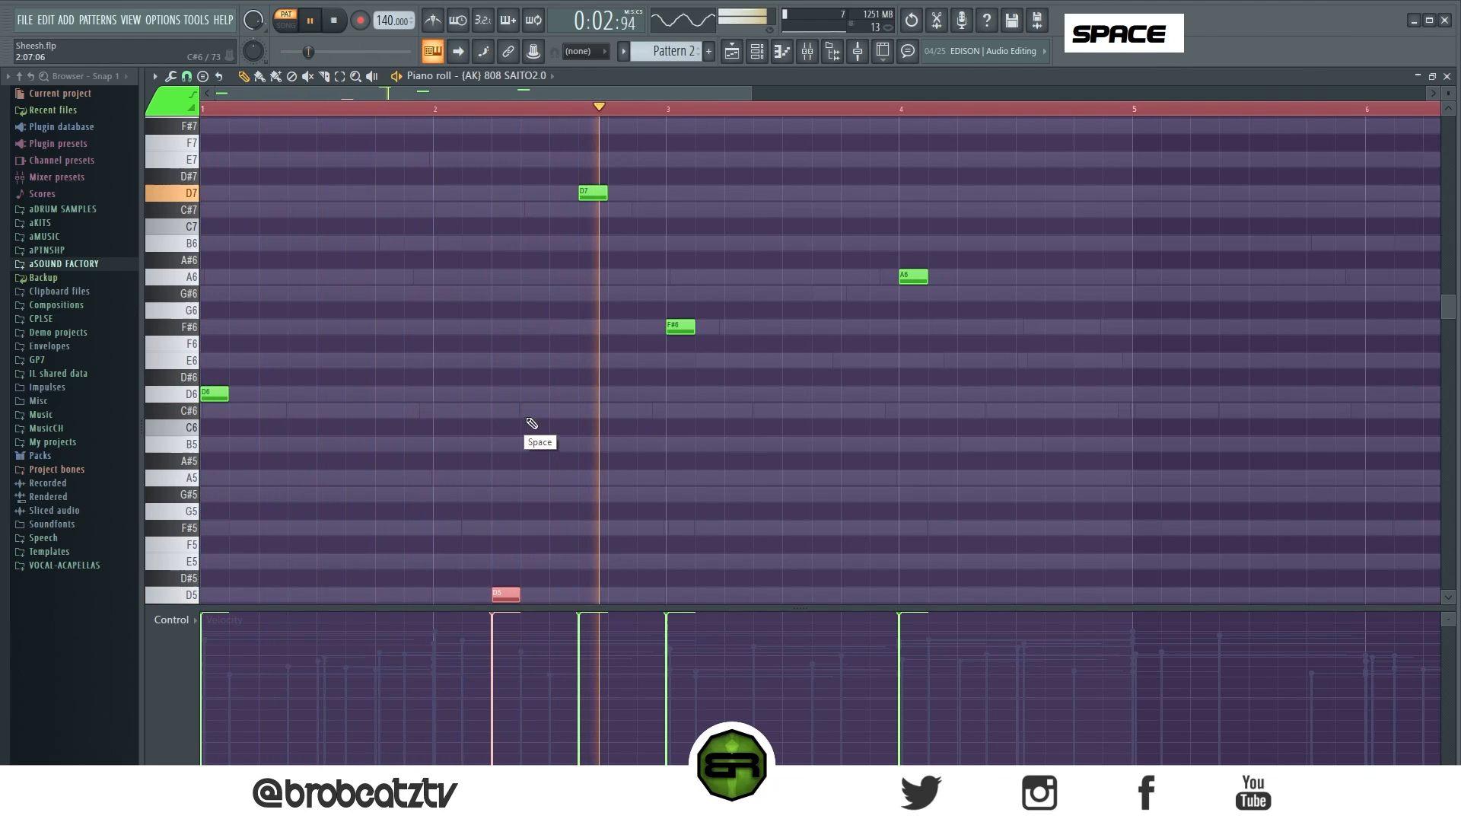
key("space")
Add short F#6 notes at 3:07 and 3:13, and short A6 notes at 4:11, 4:13 and 4:15
left_click(765, 327)
left_click(846, 327)
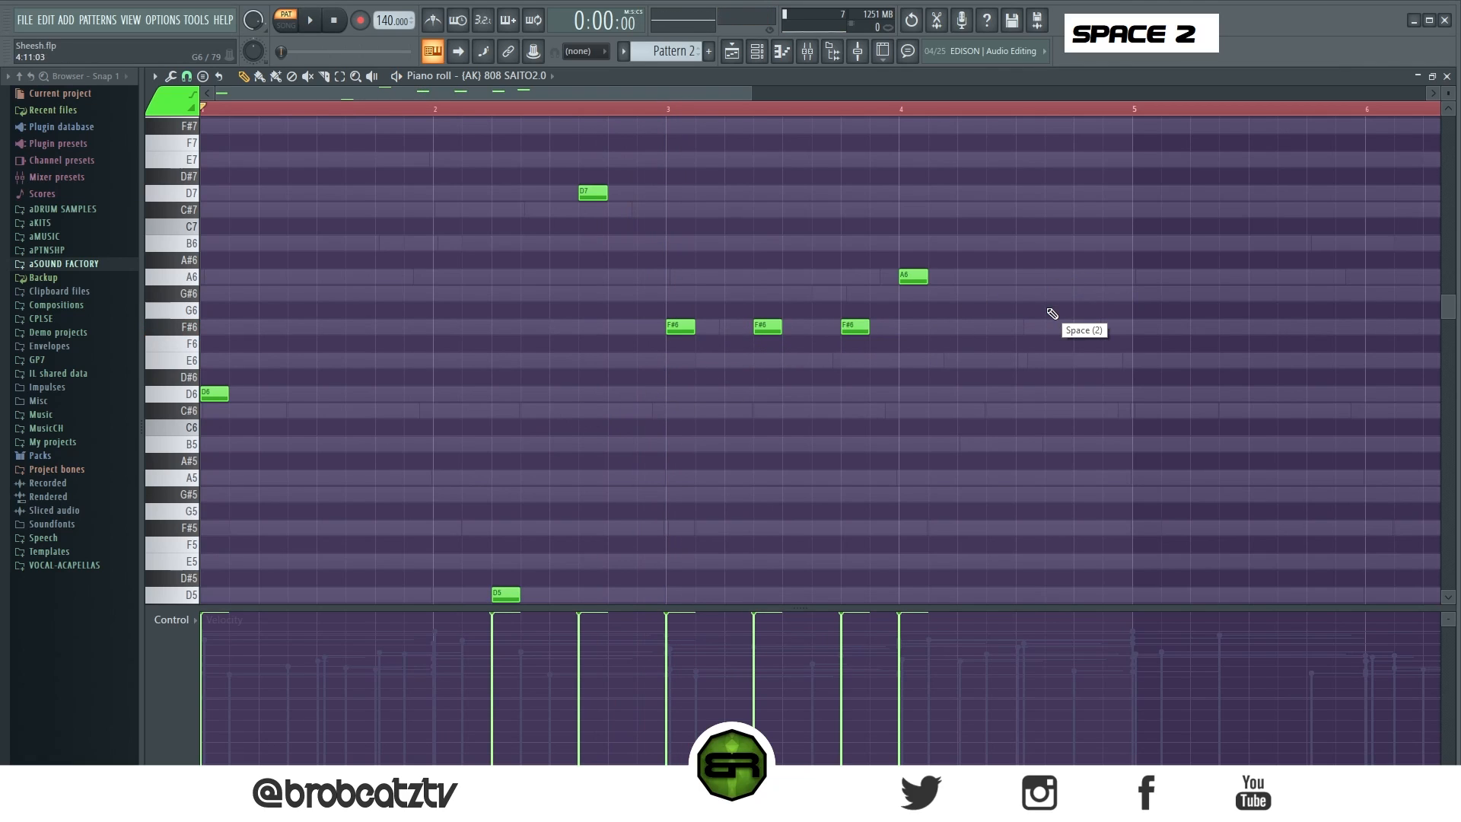
left_click(1057, 277)
left_click(1112, 276)
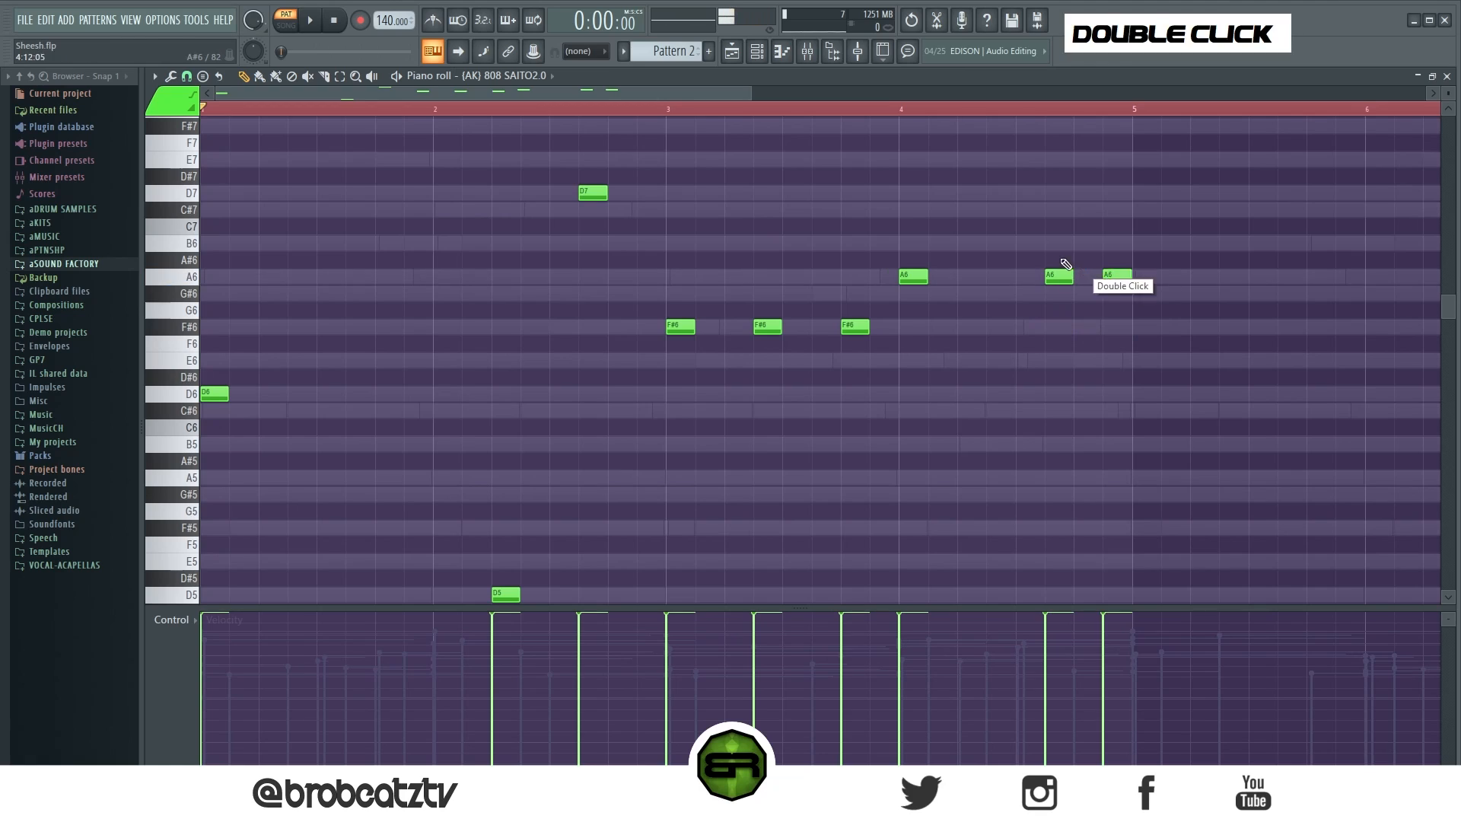
left_click(1053, 278, "ctrl")
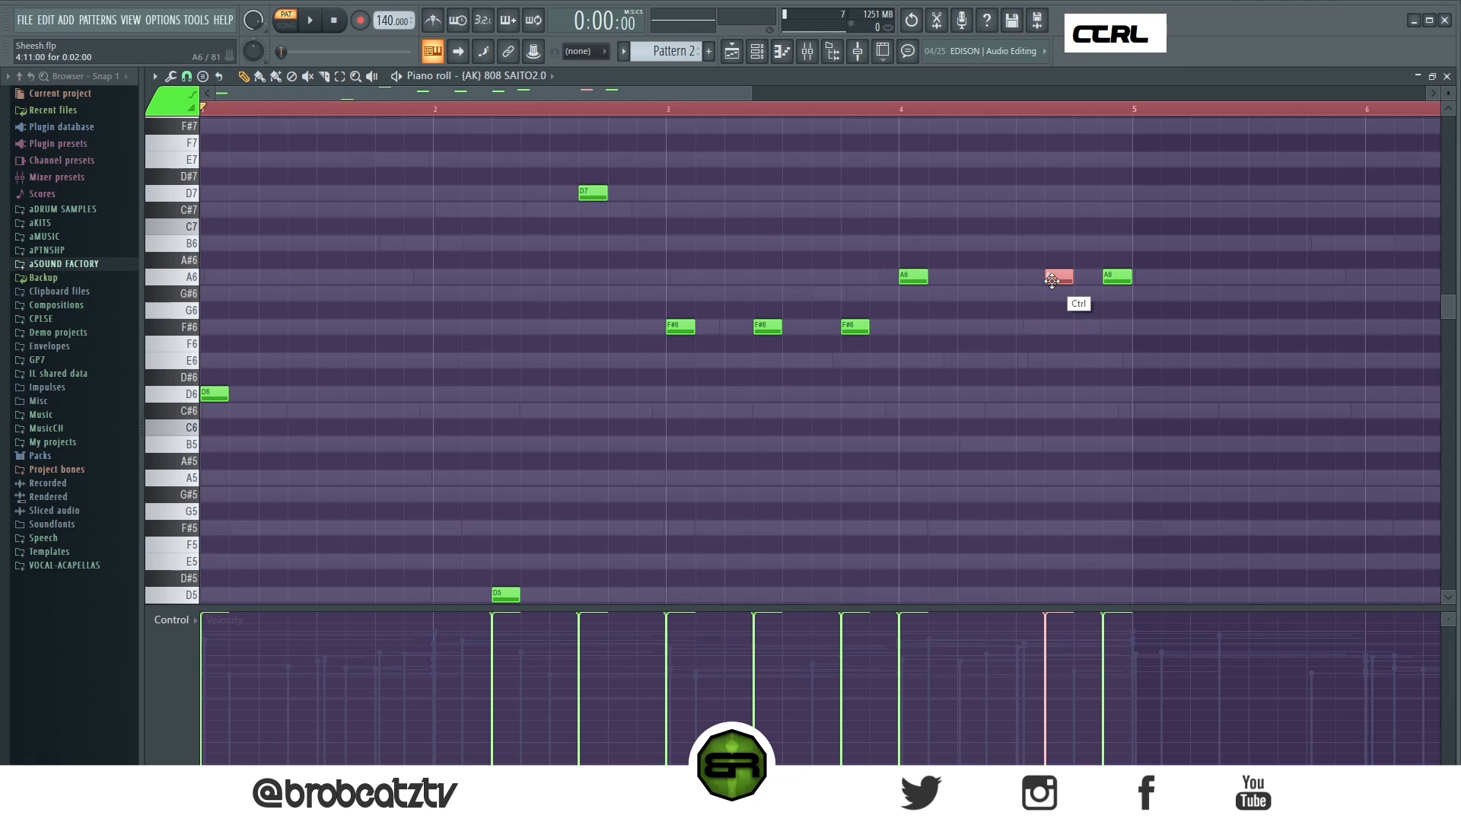
left_click_drag(1084, 248, 1089, 288)
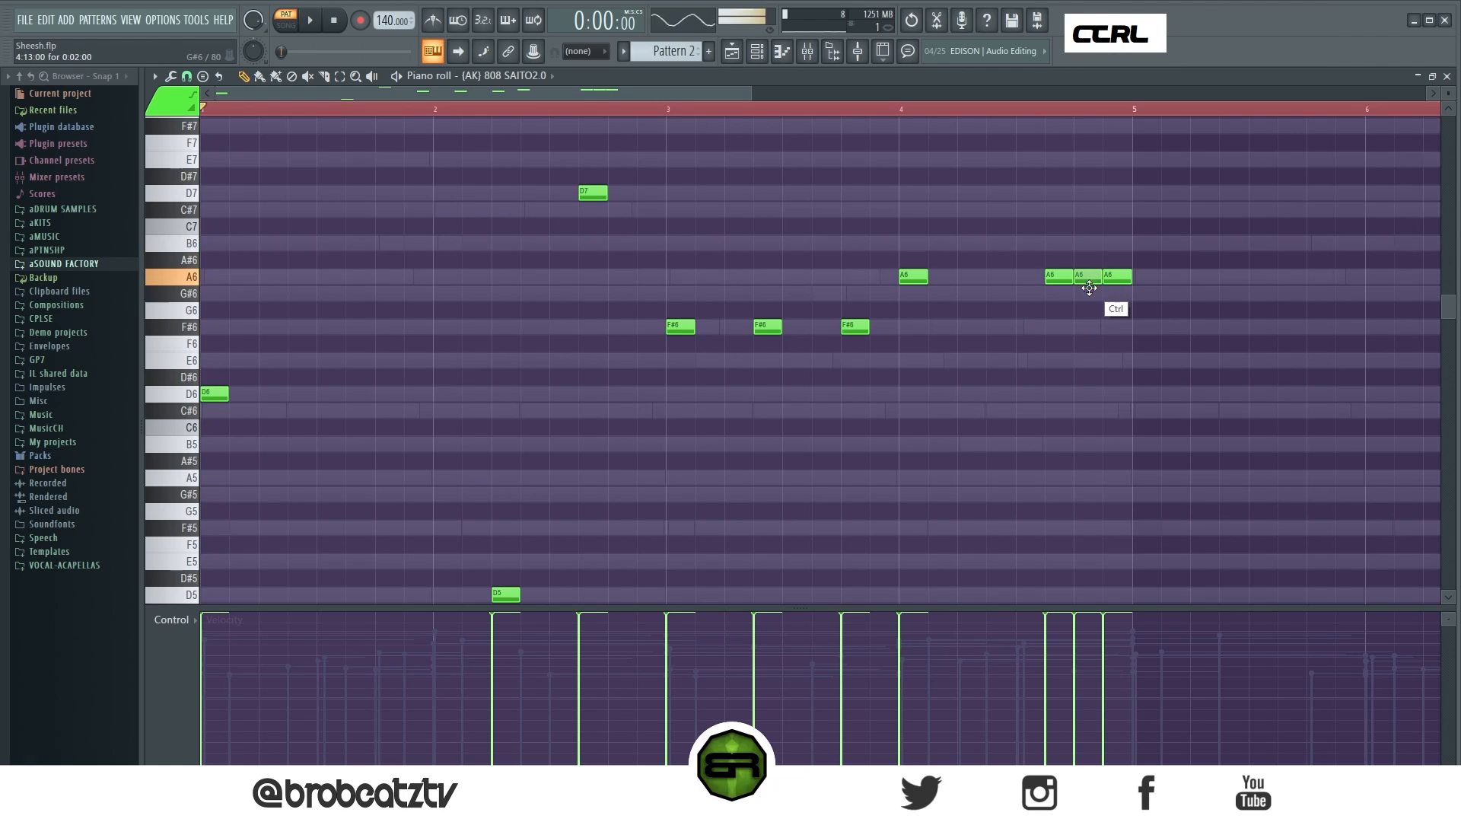
Raise the A6 note at 4:13 one octave to A7 and lower the one at 4:11 to A5
left_click(1089, 282, "ctrl")
key("ctrl+Up")
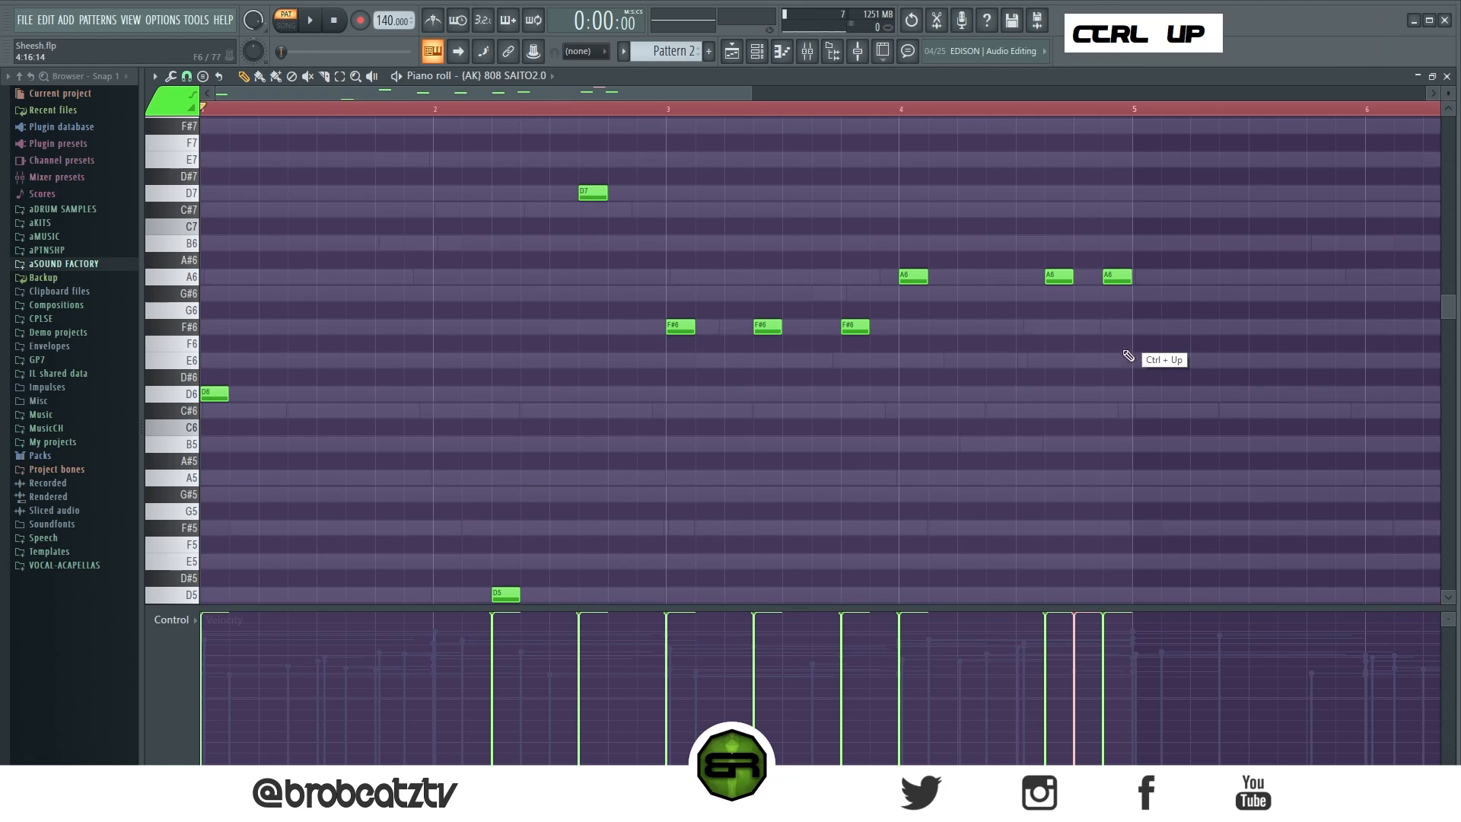
scroll(1130, 350, "up", 2)
left_click(1050, 379, "ctrl")
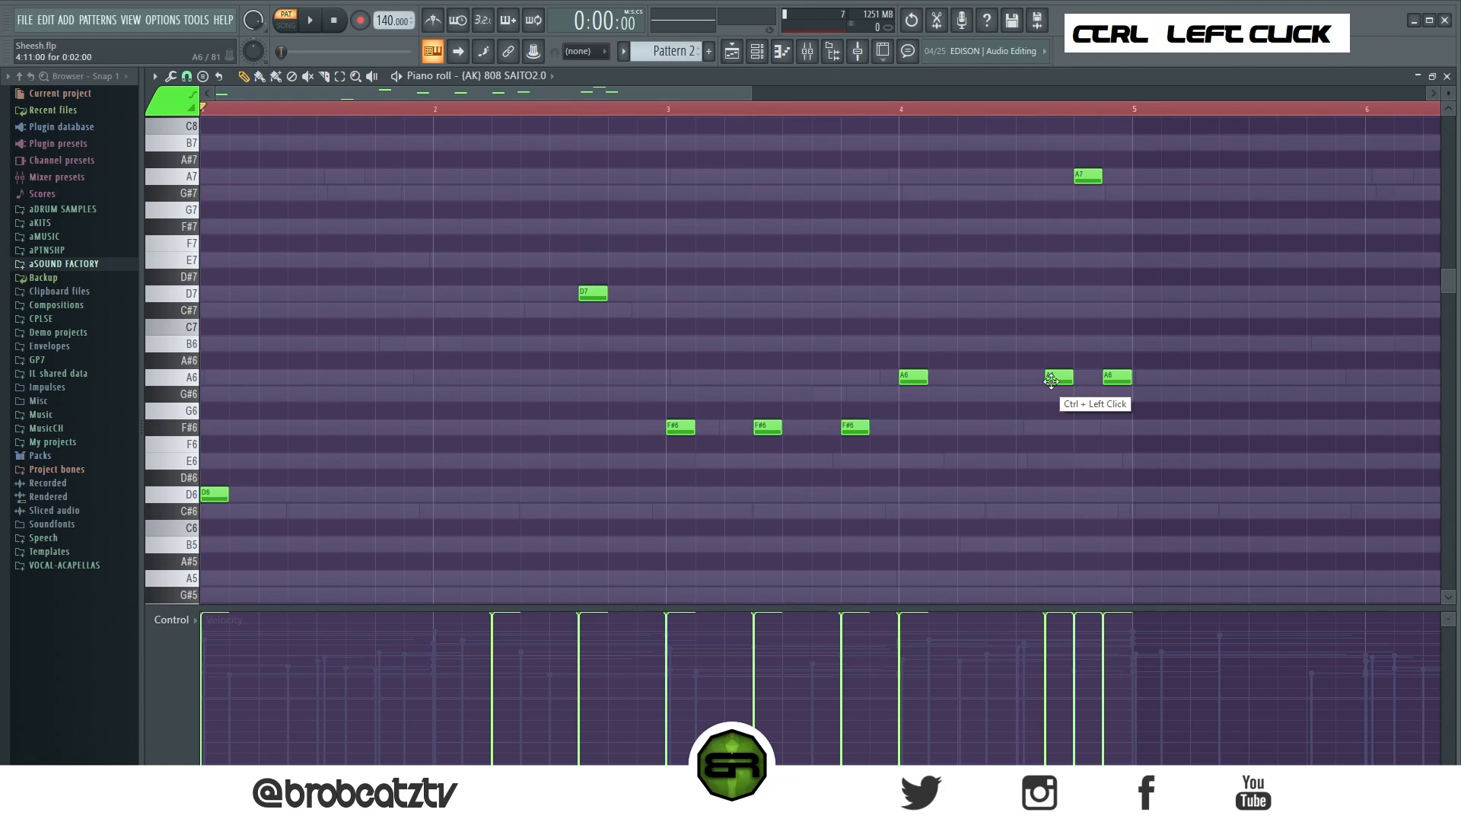
left_click(1052, 380, "ctrl")
key("ctrl+Down")
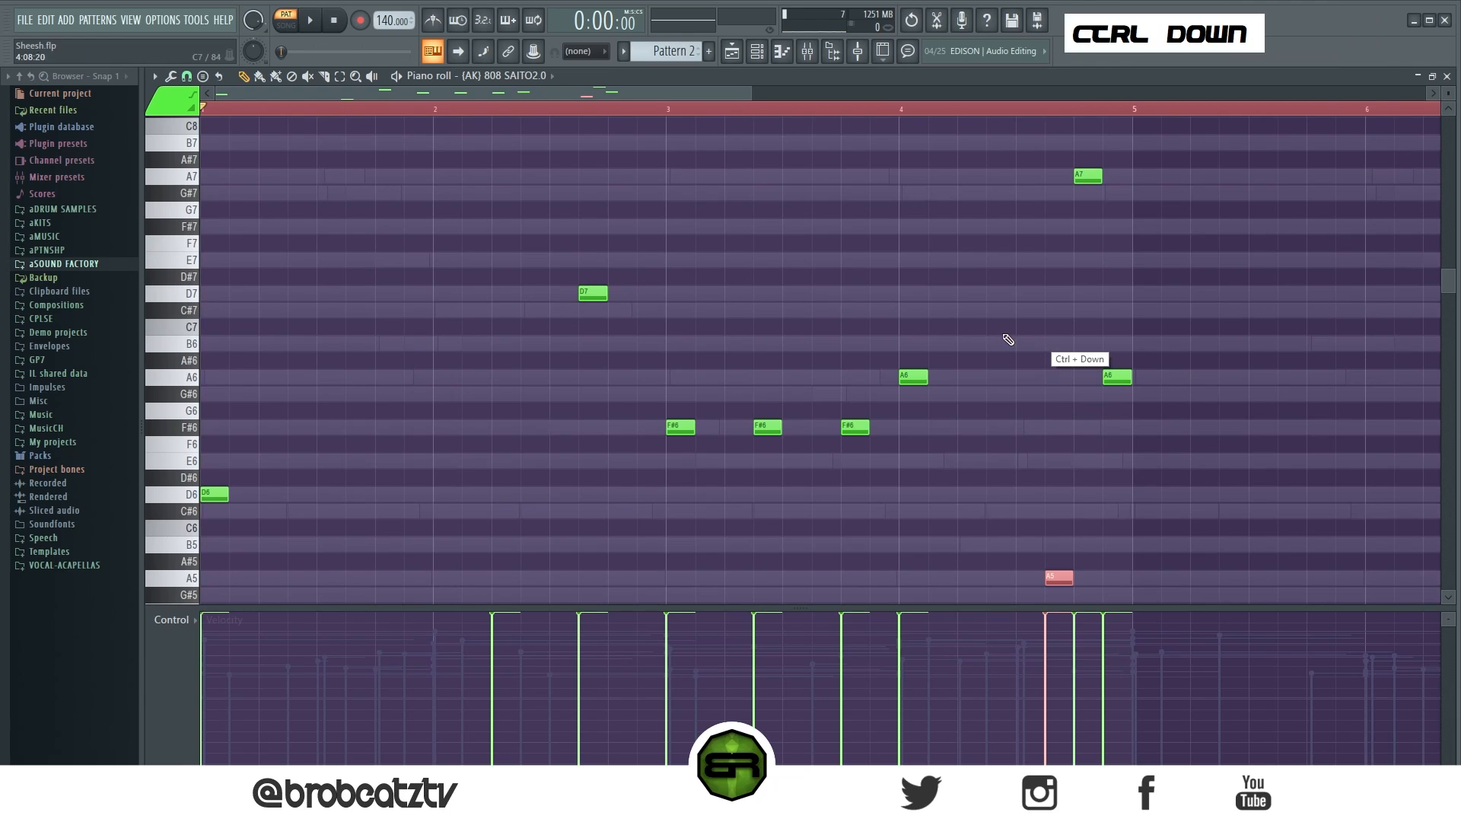
Replace the A6 note at the start of bar 4 with one at 4:05, and play the 808 line
right_click(944, 372)
right_click(913, 378)
left_click_drag(999, 379, 972, 378)
right_click(685, 264, "ctrl")
key("space")
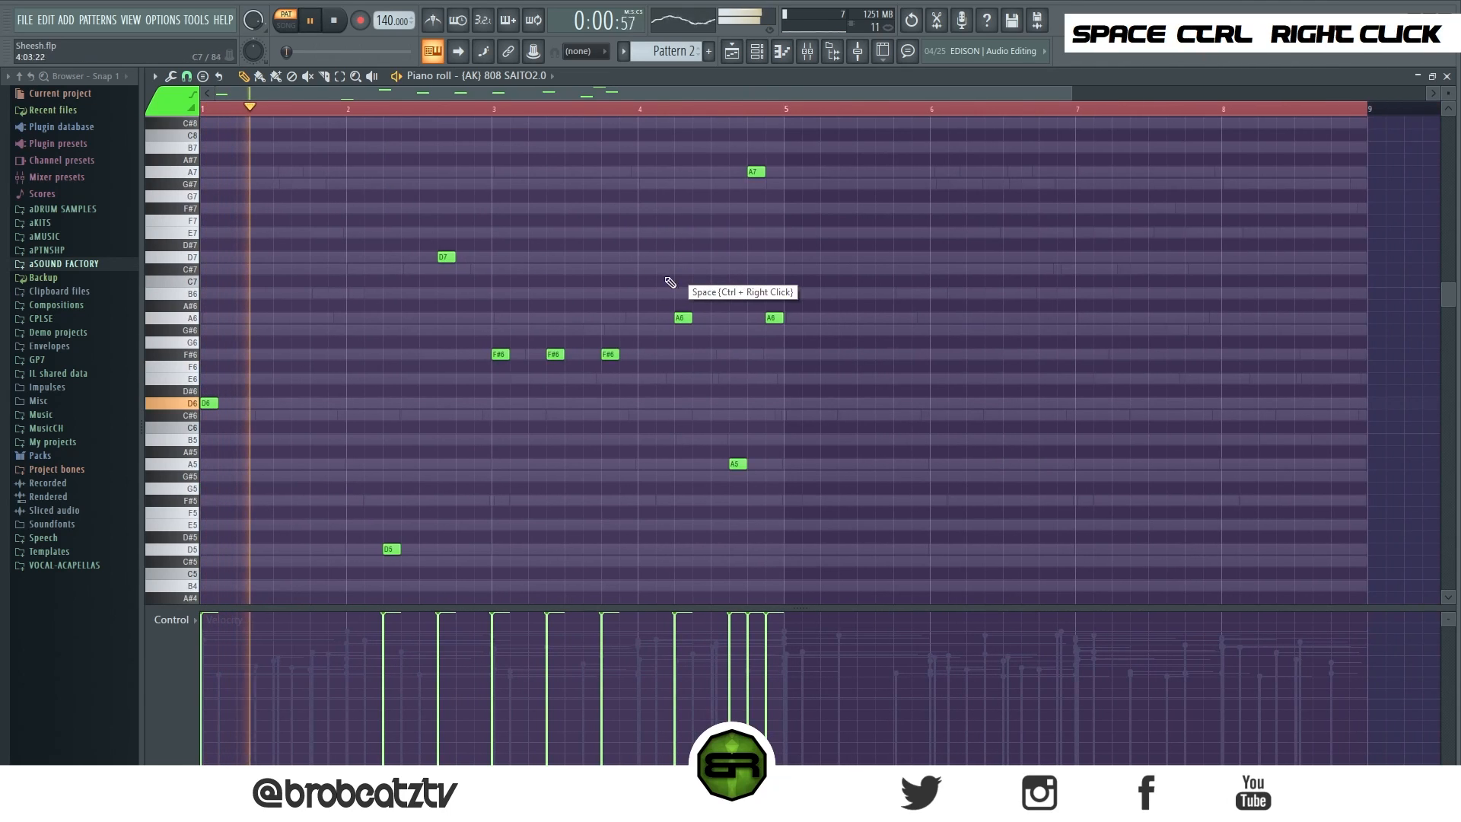
Duplicate all the 808 notes four bars on, starting at bar 5, and restart playback
key("ctrl+a")
left_click_drag(214, 405, 803, 472)
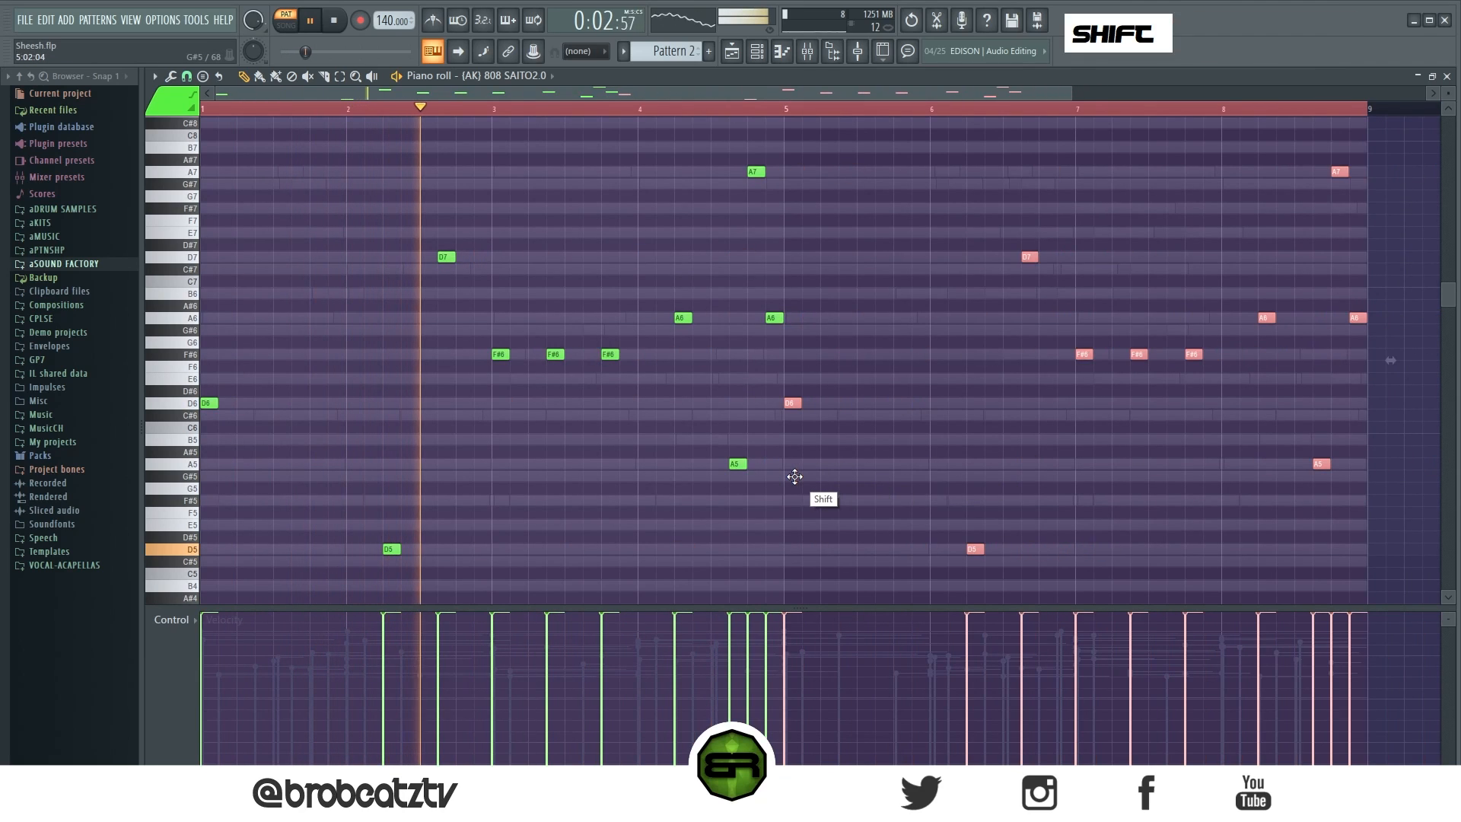
right_click(932, 443)
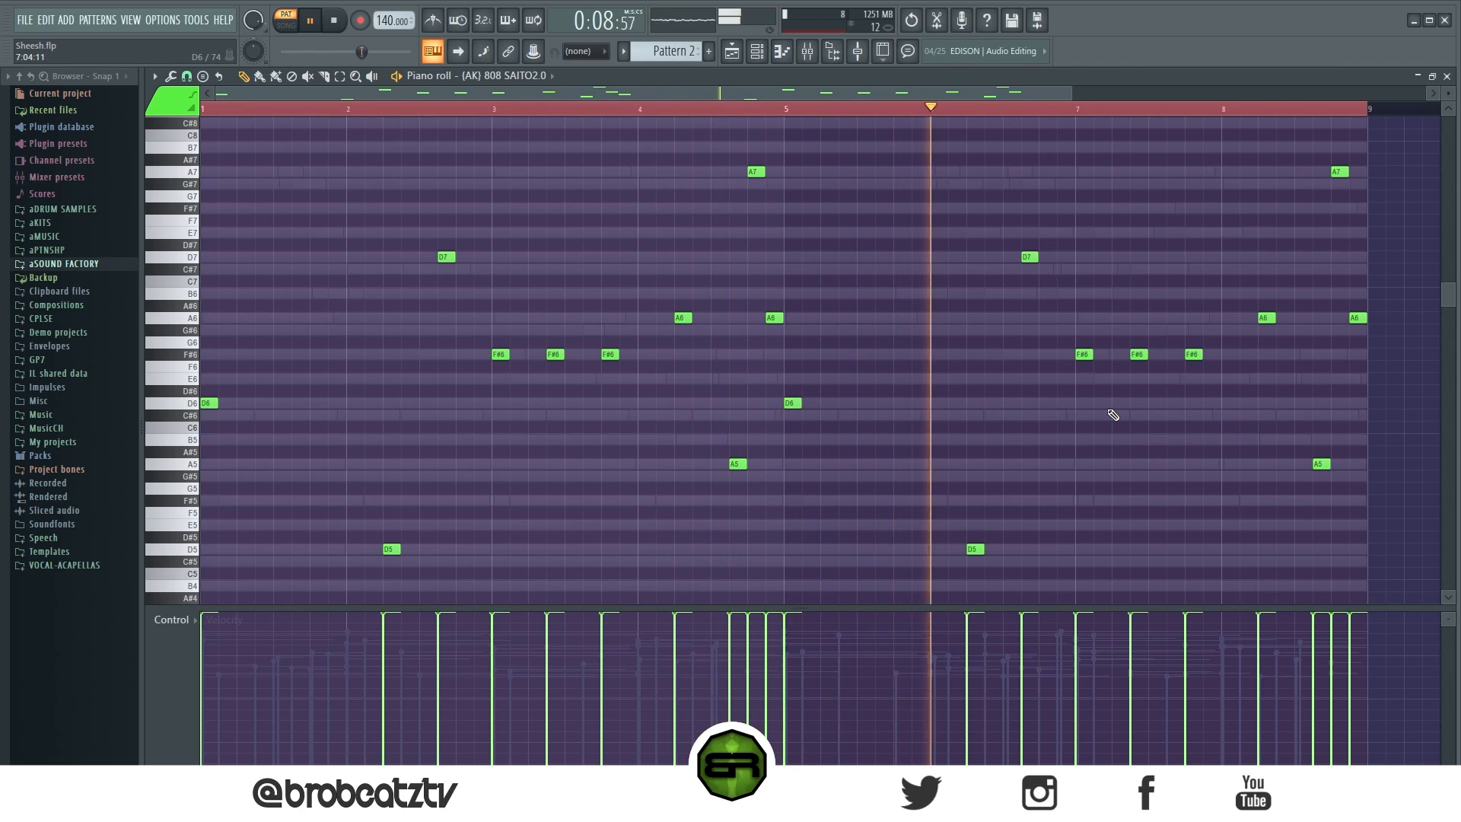
key("space")
key("space")
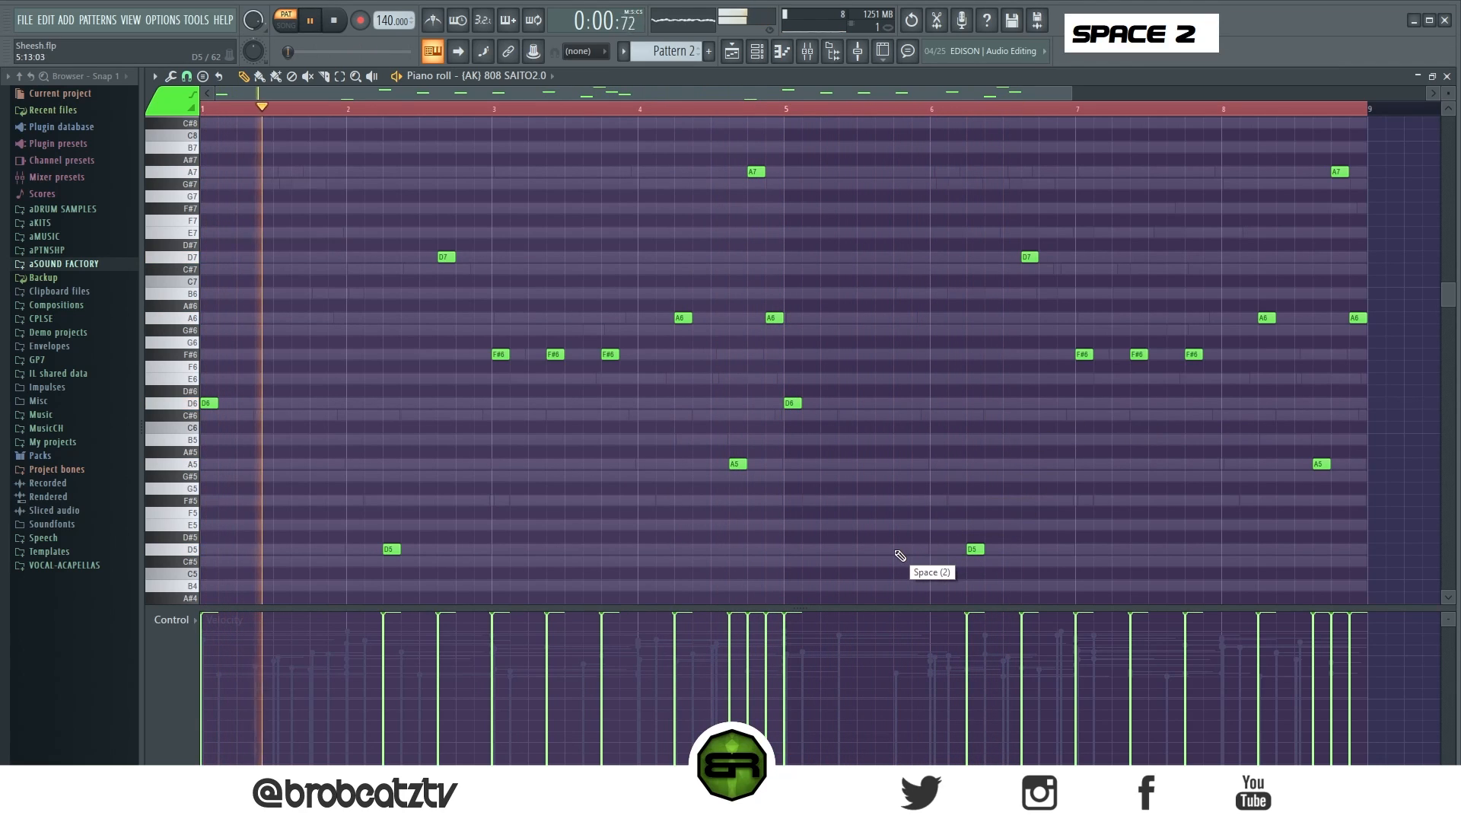
Add a short D5 note at 5:13 and raise the D5 note in bar 6 one octave to D6
key("space")
key("space")
left_click(900, 549)
left_click(977, 552, "ctrl")
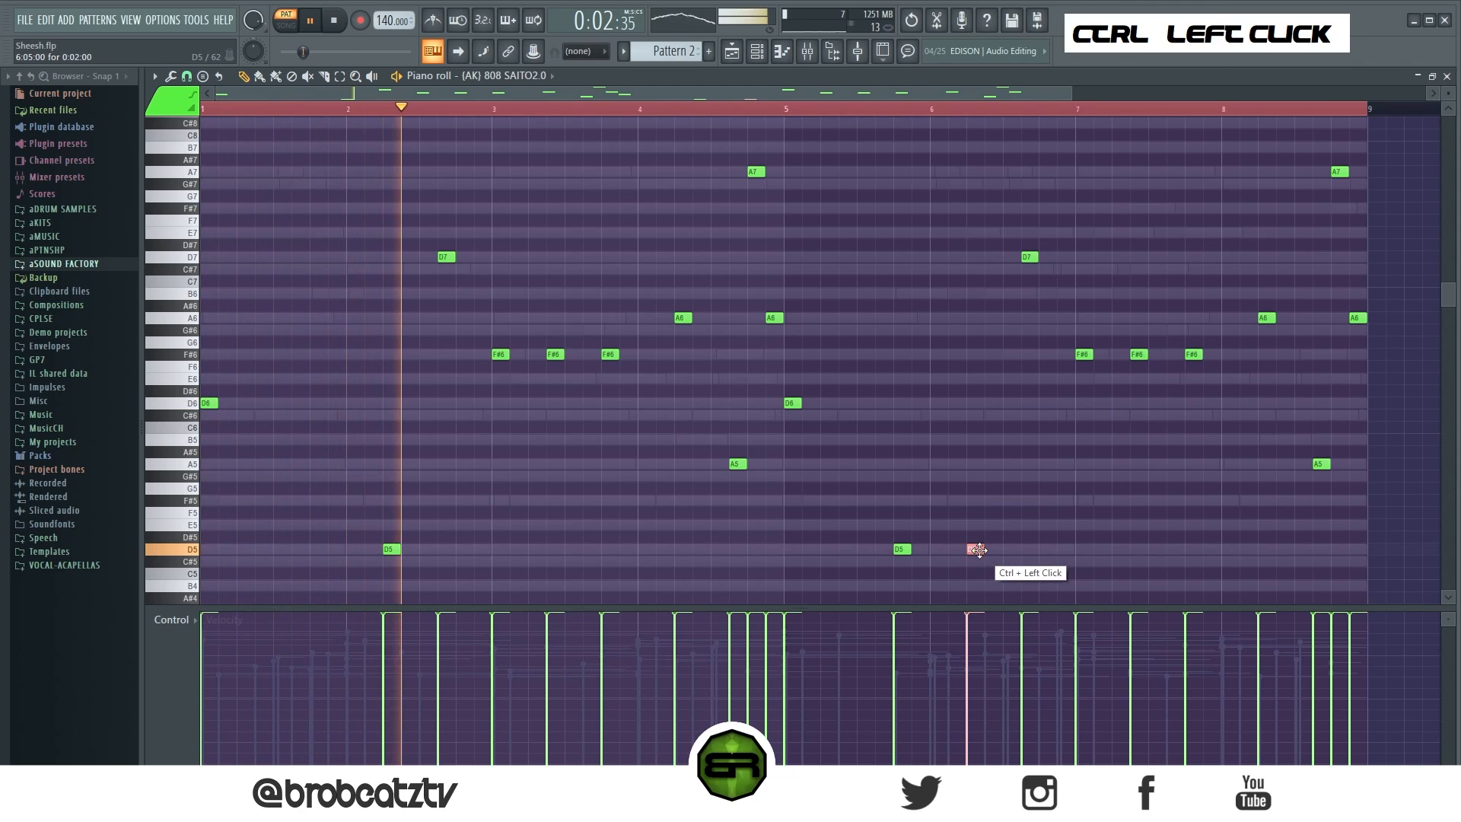
key("ctrl+Up")
right_click(1103, 502)
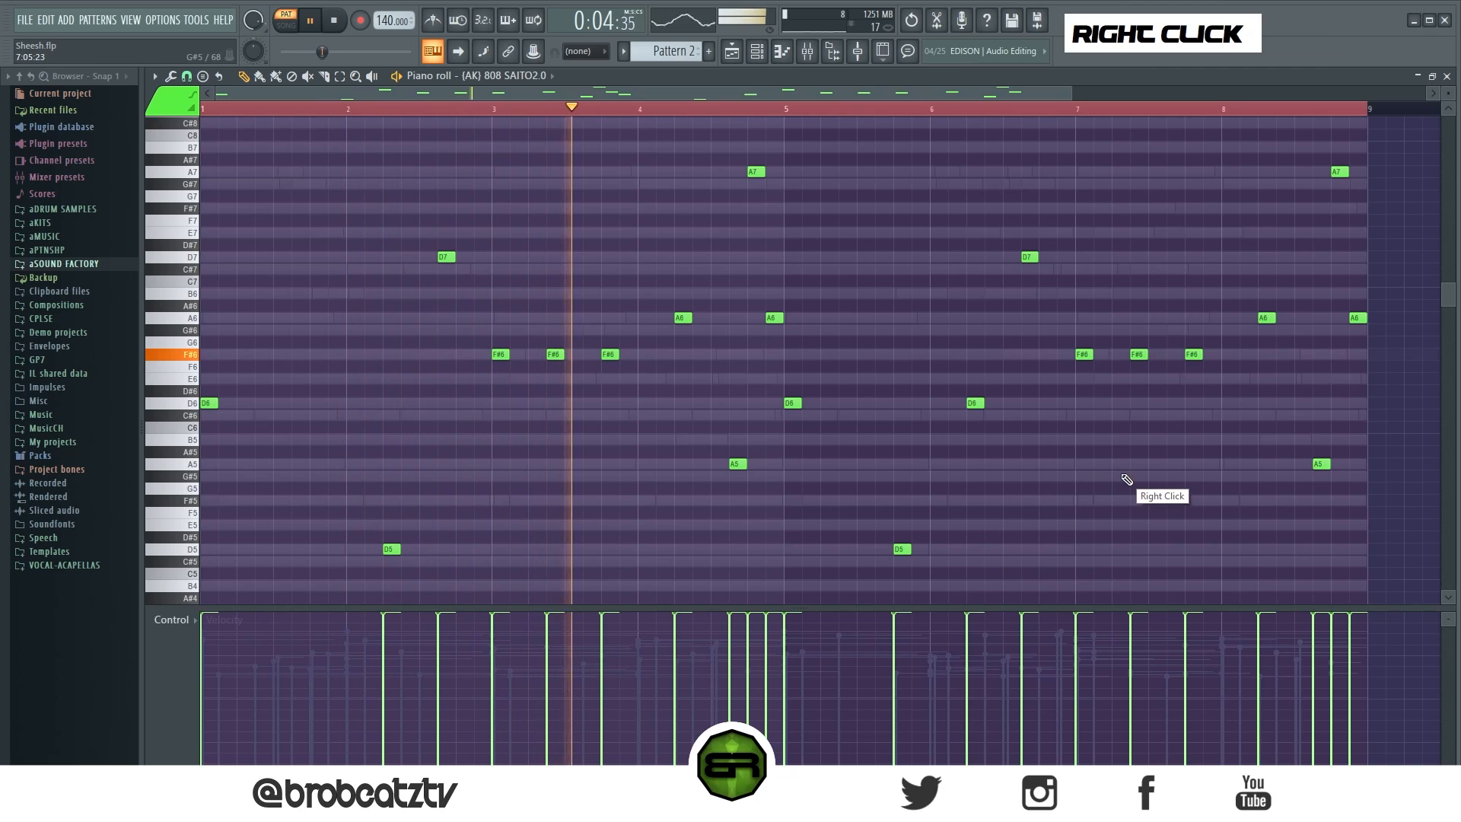
Delete the last A6 note at the end of bar 8 in the 808 piano roll
right_click(1356, 318)
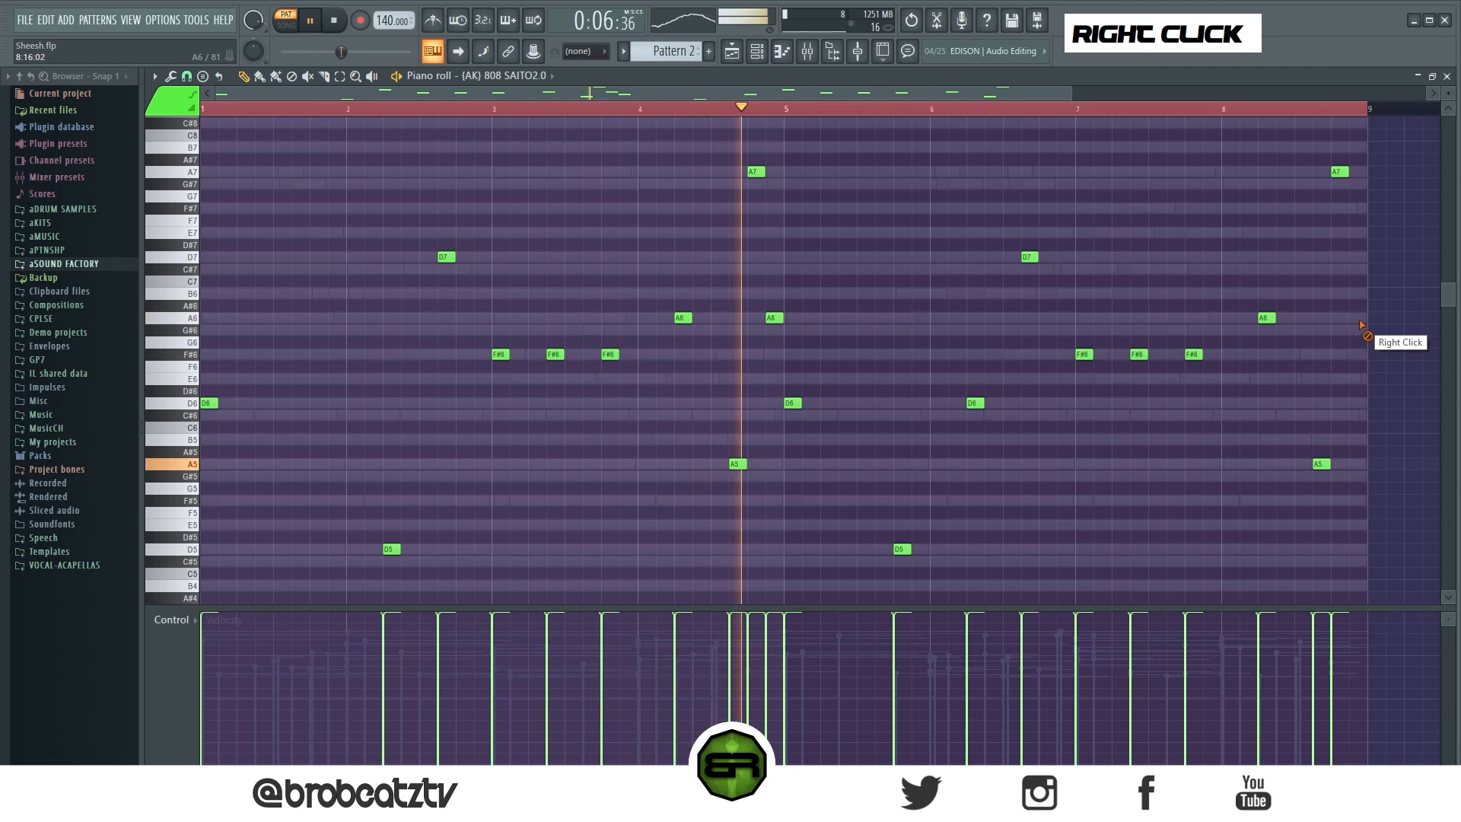
Move the A7 note in bar 8 of the 808 line two steps later to 8:15, and stop playback
left_click_drag(1341, 169, 1358, 173)
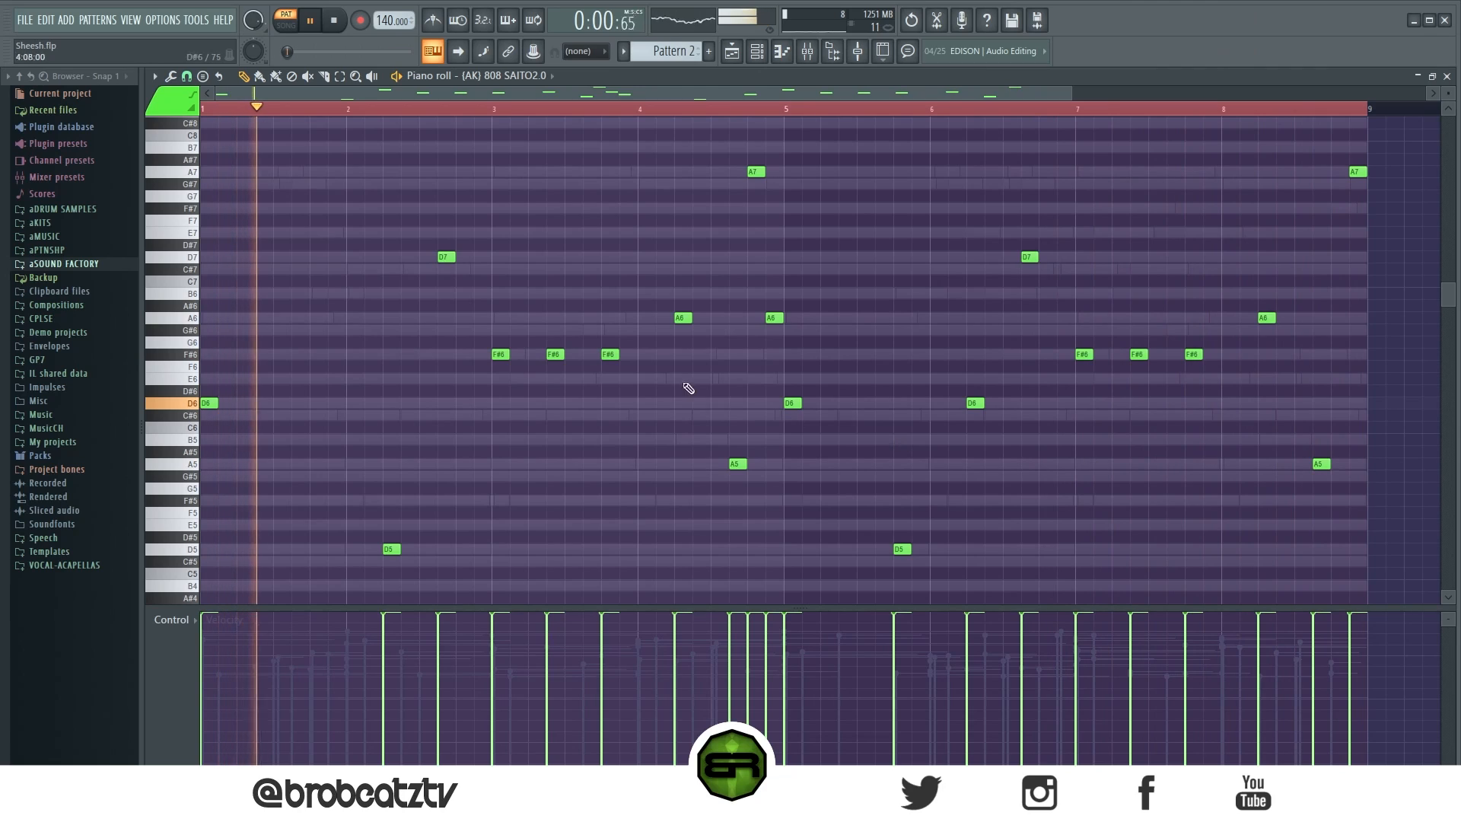
key("space")
Copy all the 808 notes to the (AK) KICK (6) channel and flatten them onto C5
key("ctrl+a")
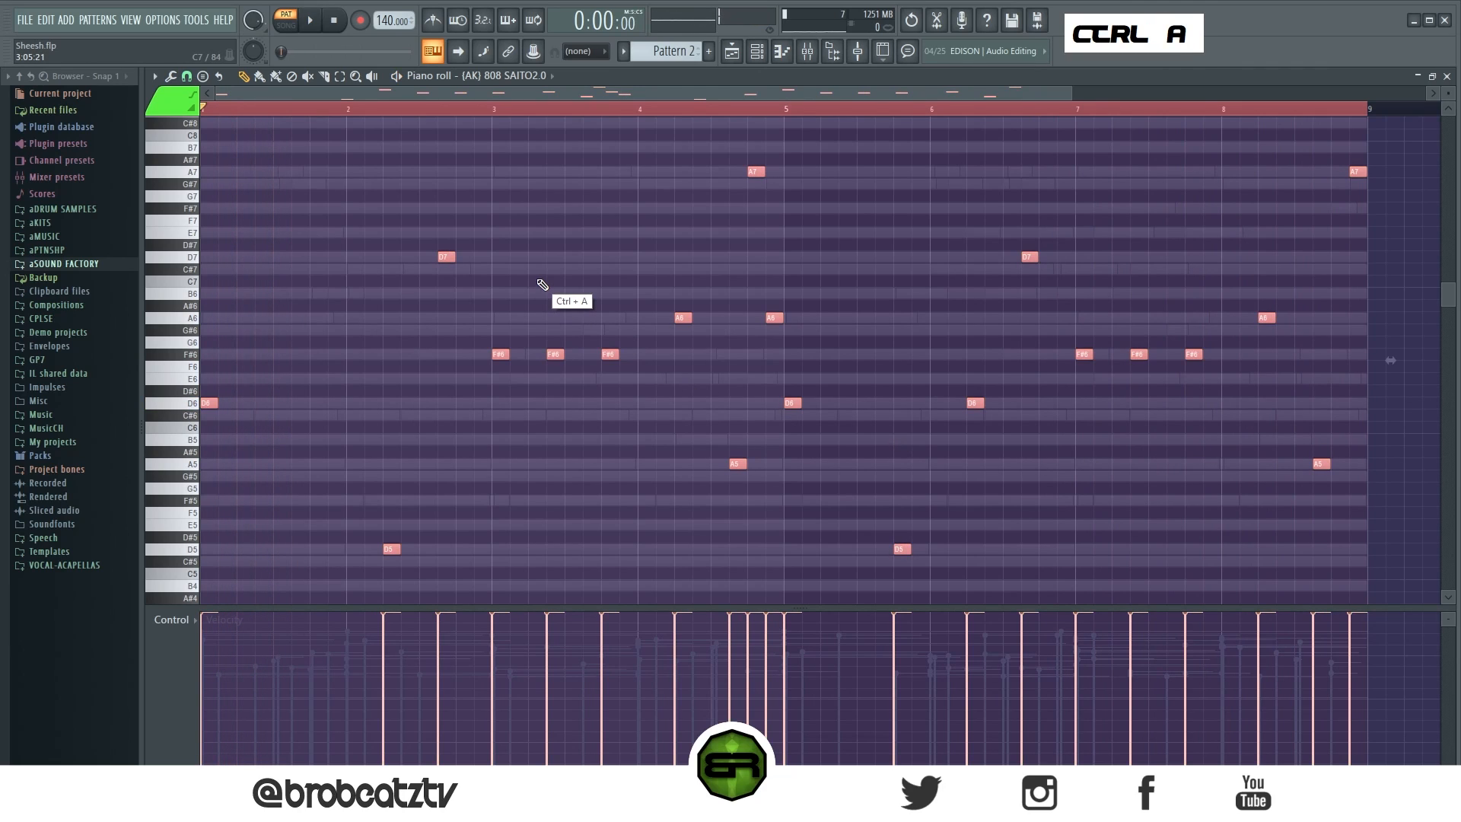
right_click(674, 249)
left_click(760, 53)
right_click(504, 350)
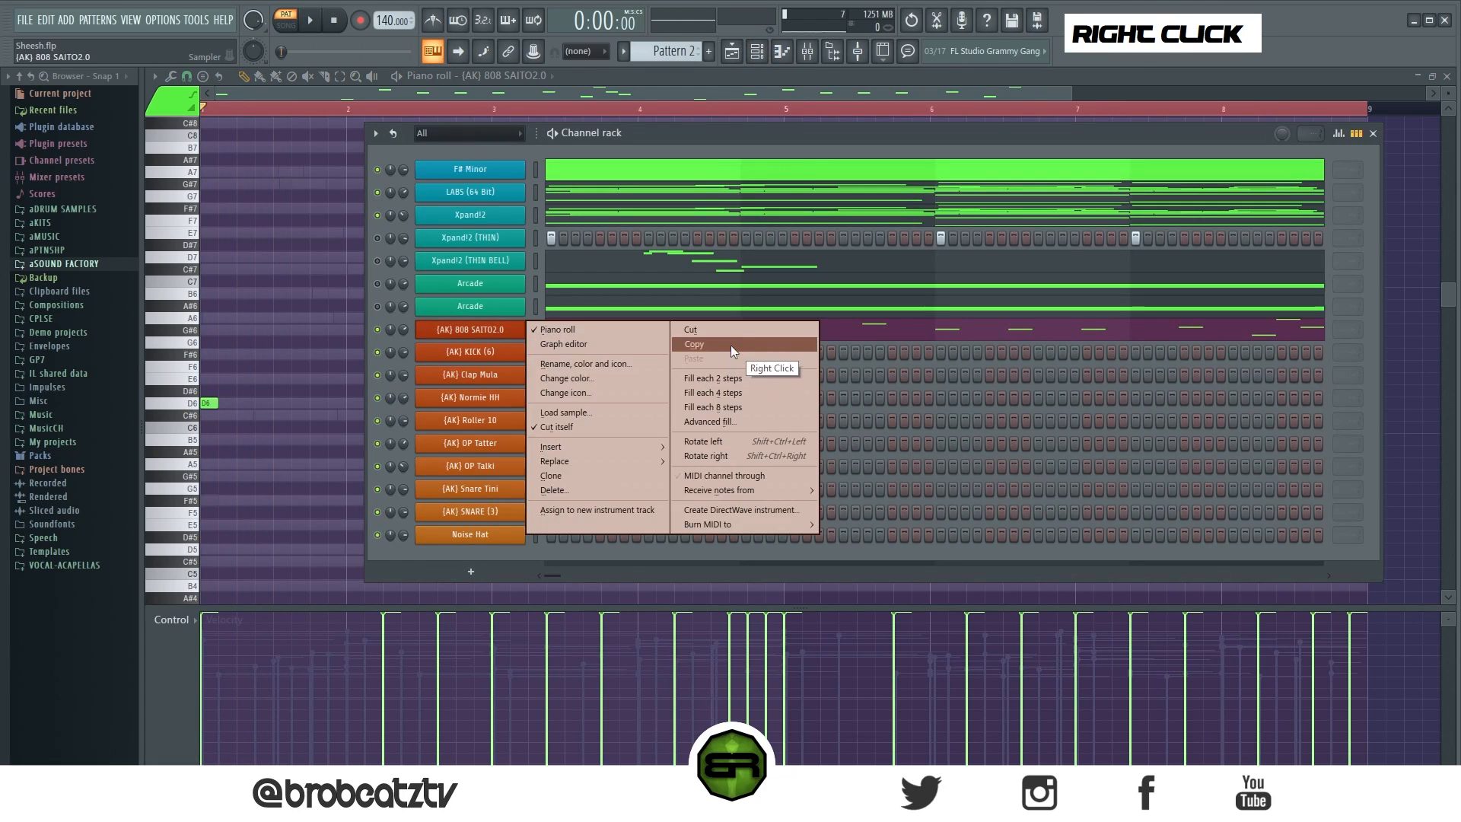
left_click(702, 381)
key("ctrl+a")
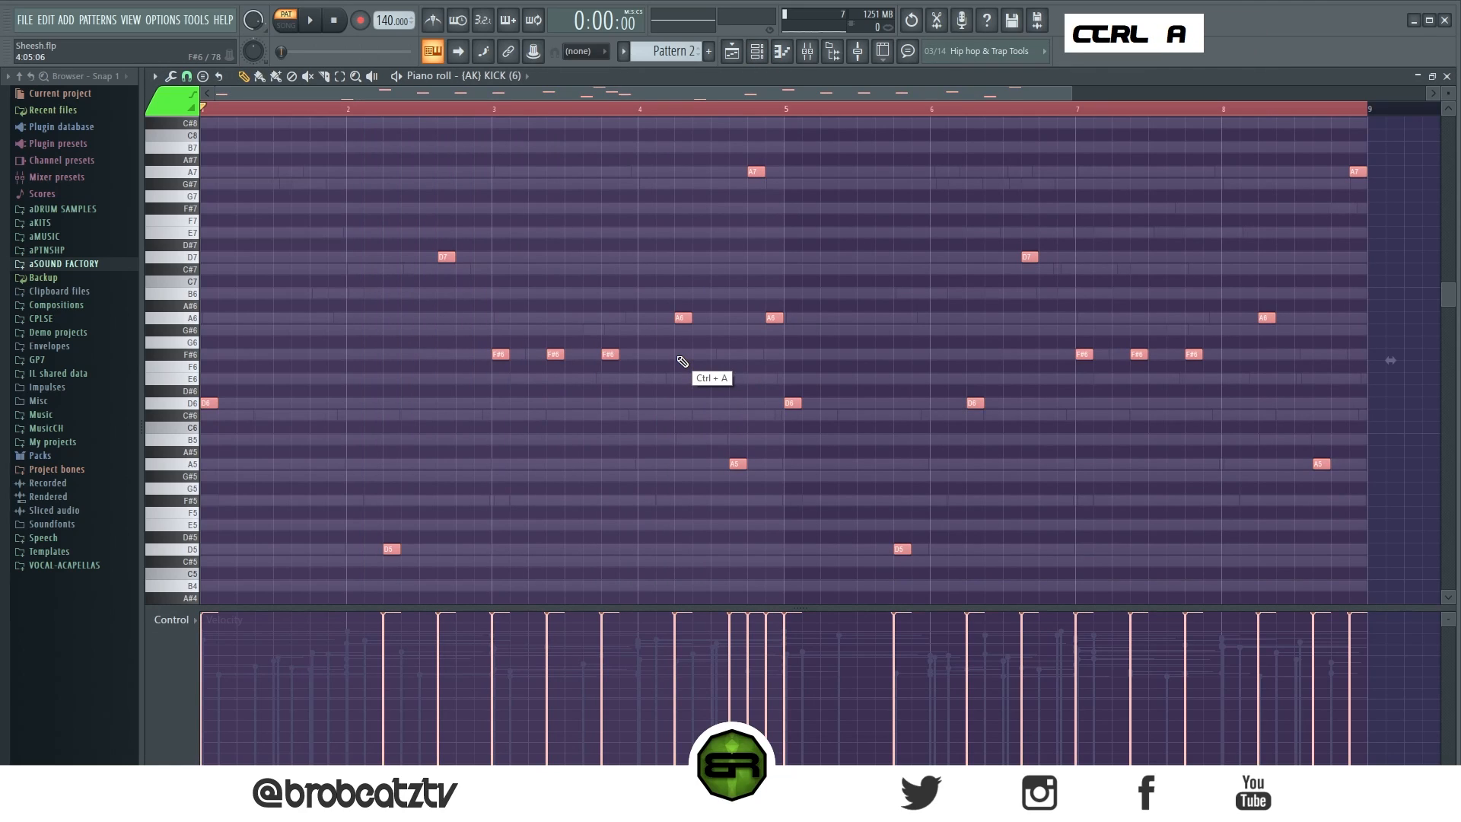
key("alt+k")
key("Return")
scroll(678, 356, "down", 5)
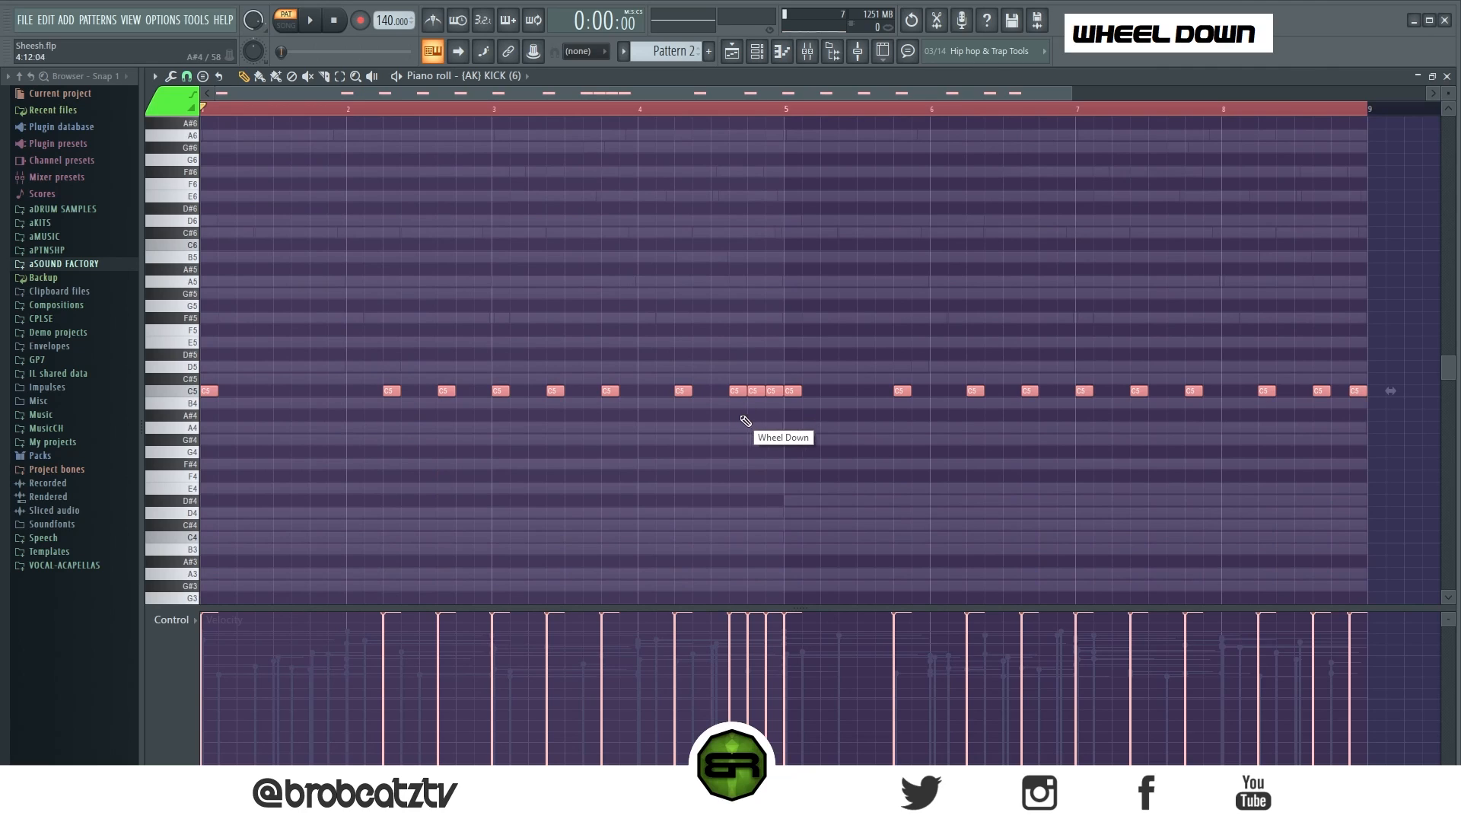
Delete the kick notes at 4:13, 4:15 and 8:15
right_click(765, 392)
right_click(1360, 392)
key("ctrl+a")
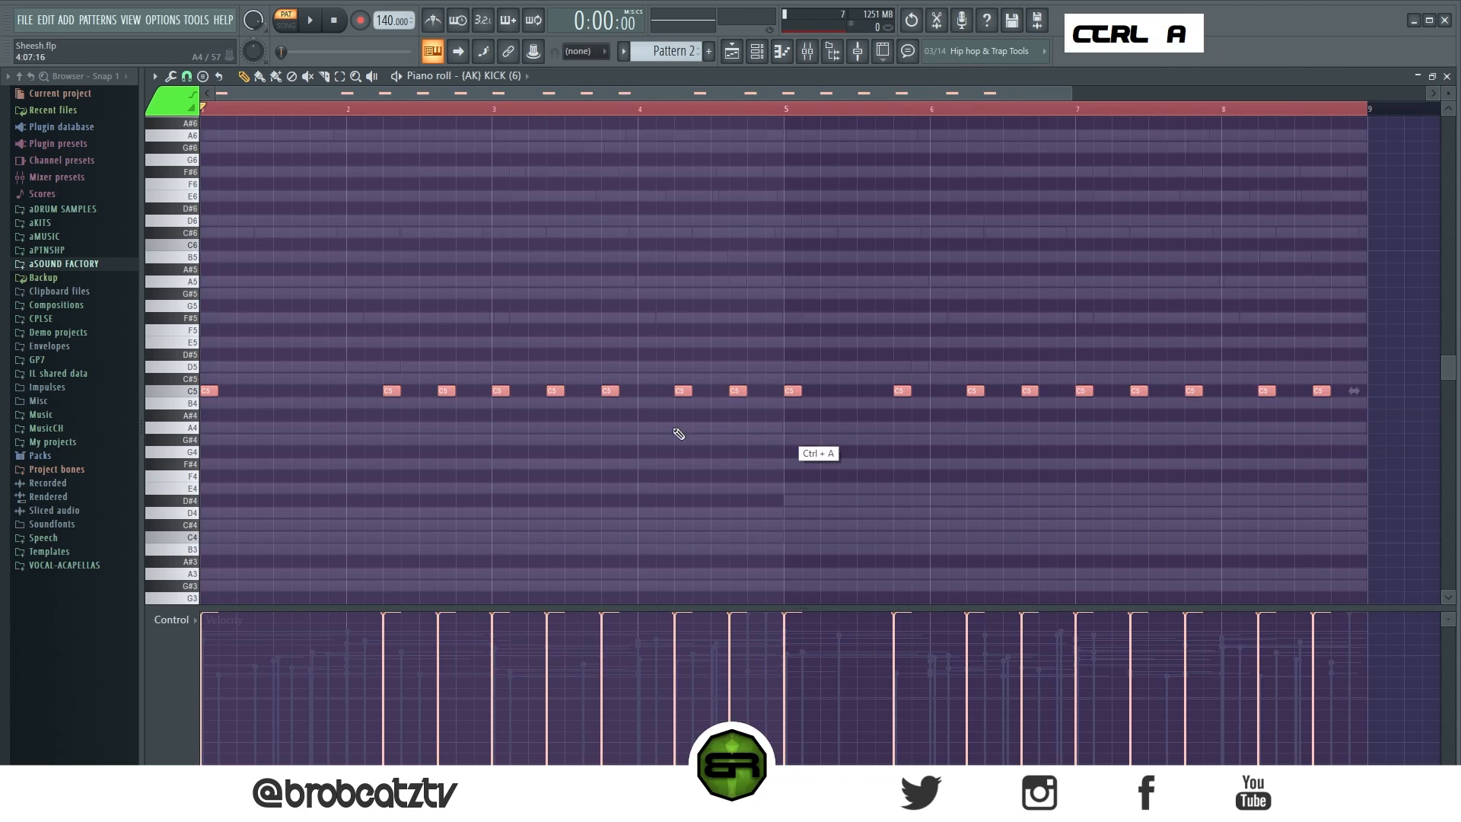
left_click_drag(392, 391, 360, 398, "shift")
right_click(369, 328)
key("ctrl+a")
right_click(573, 240)
Play the pattern briefly, and lower all the (AK) 808 SAITO2.0 notes by one octave
left_click(755, 60)
key("space")
key("space")
left_click(589, 330)
key("ctrl+Down")
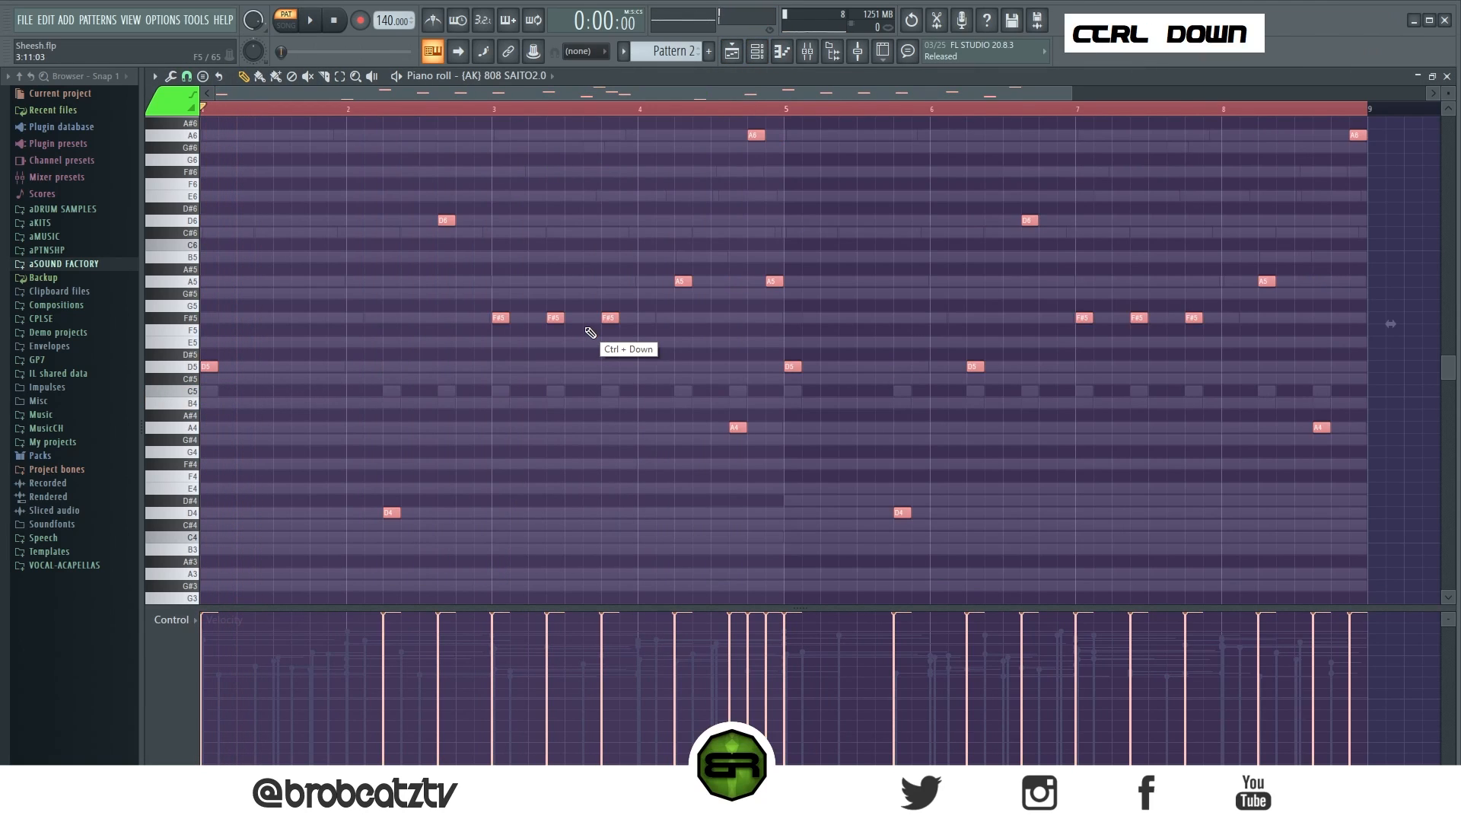
right_click(742, 171)
double_click(780, 53)
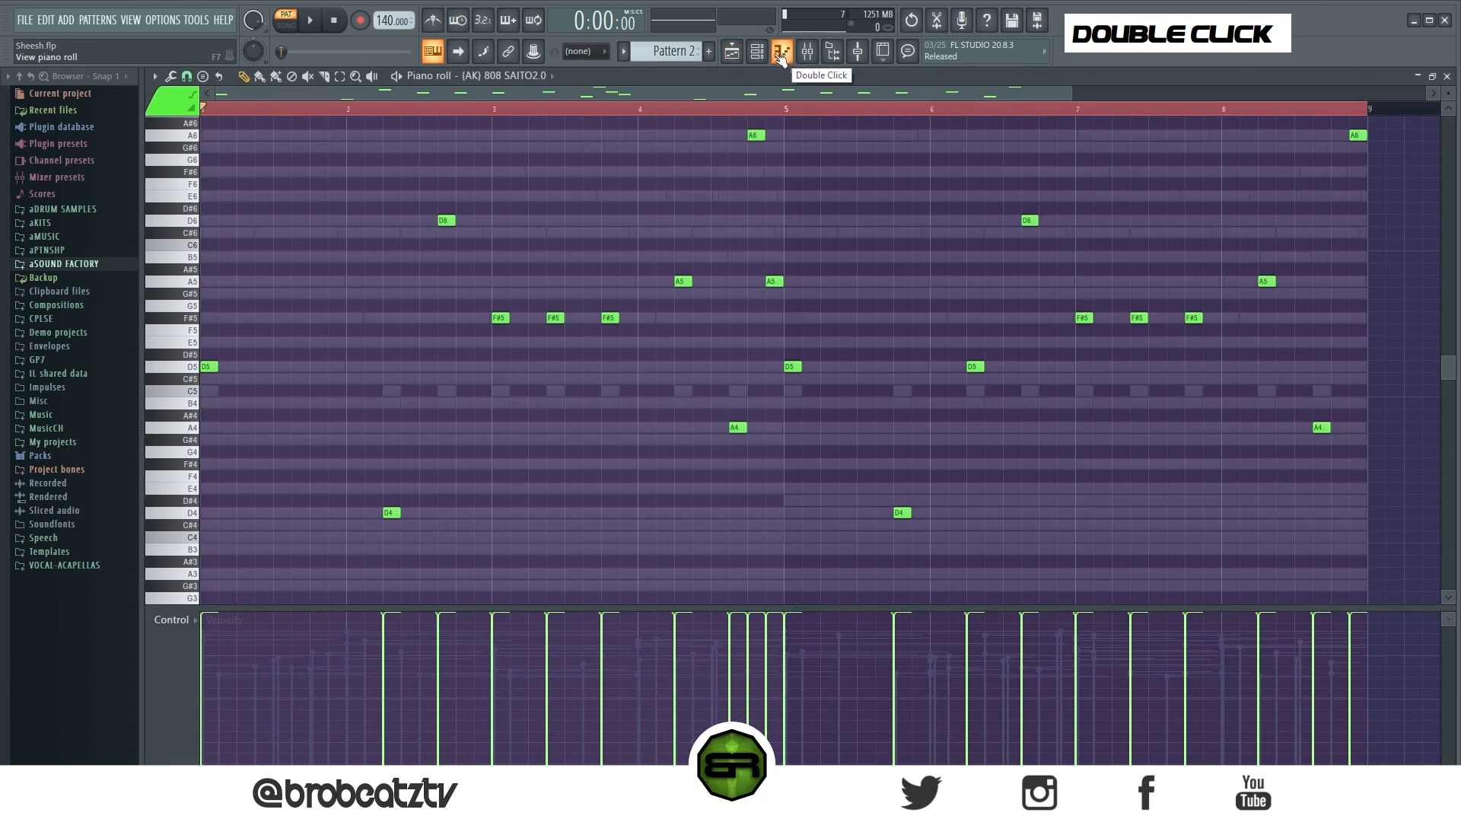
Play the pattern from the channel rack while adjusting the Xpand!2 (THIN BELL) channel volume, and stop playback
left_click(758, 52)
key("space")
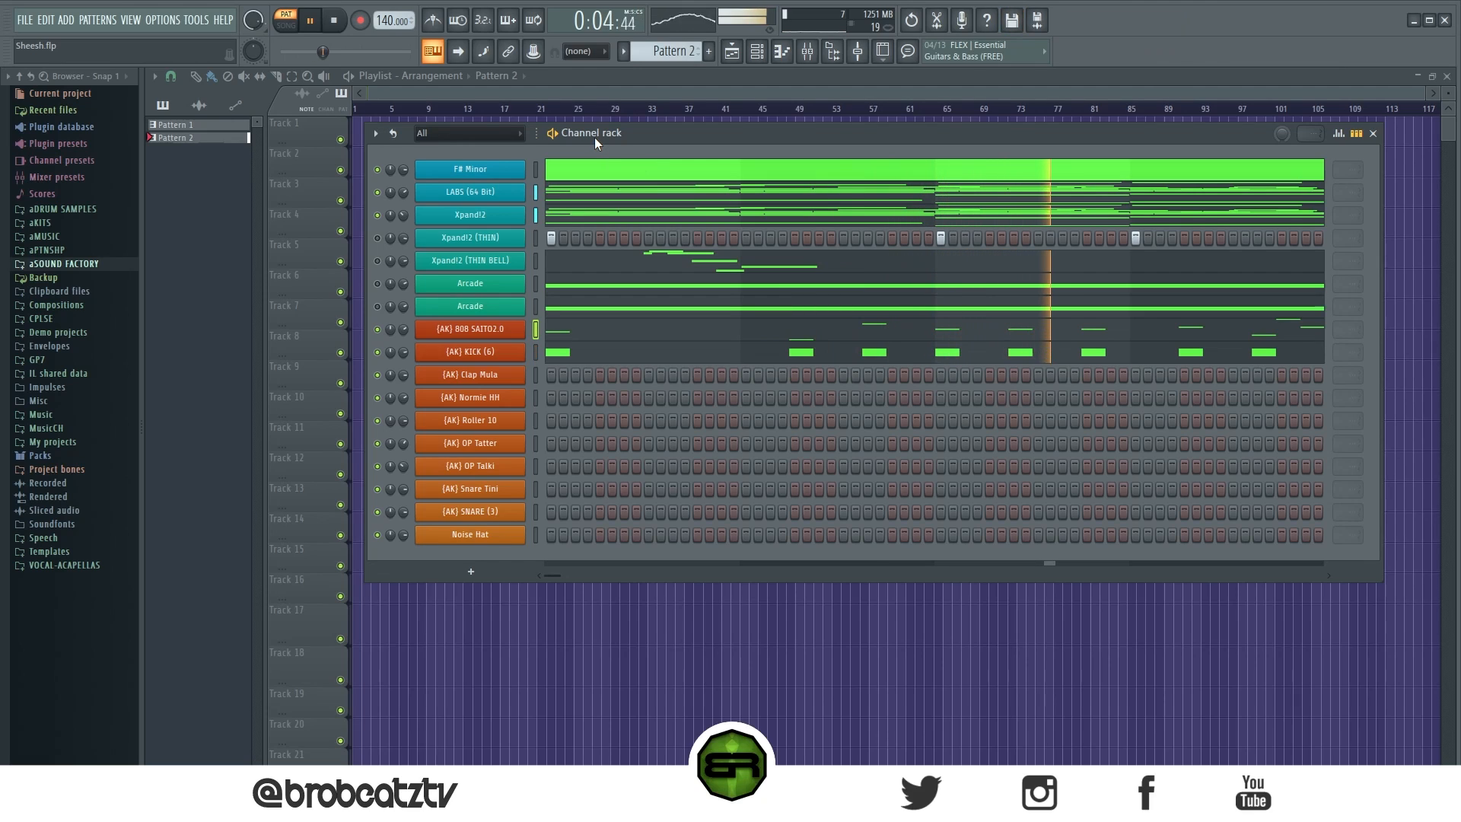
double_click(406, 276)
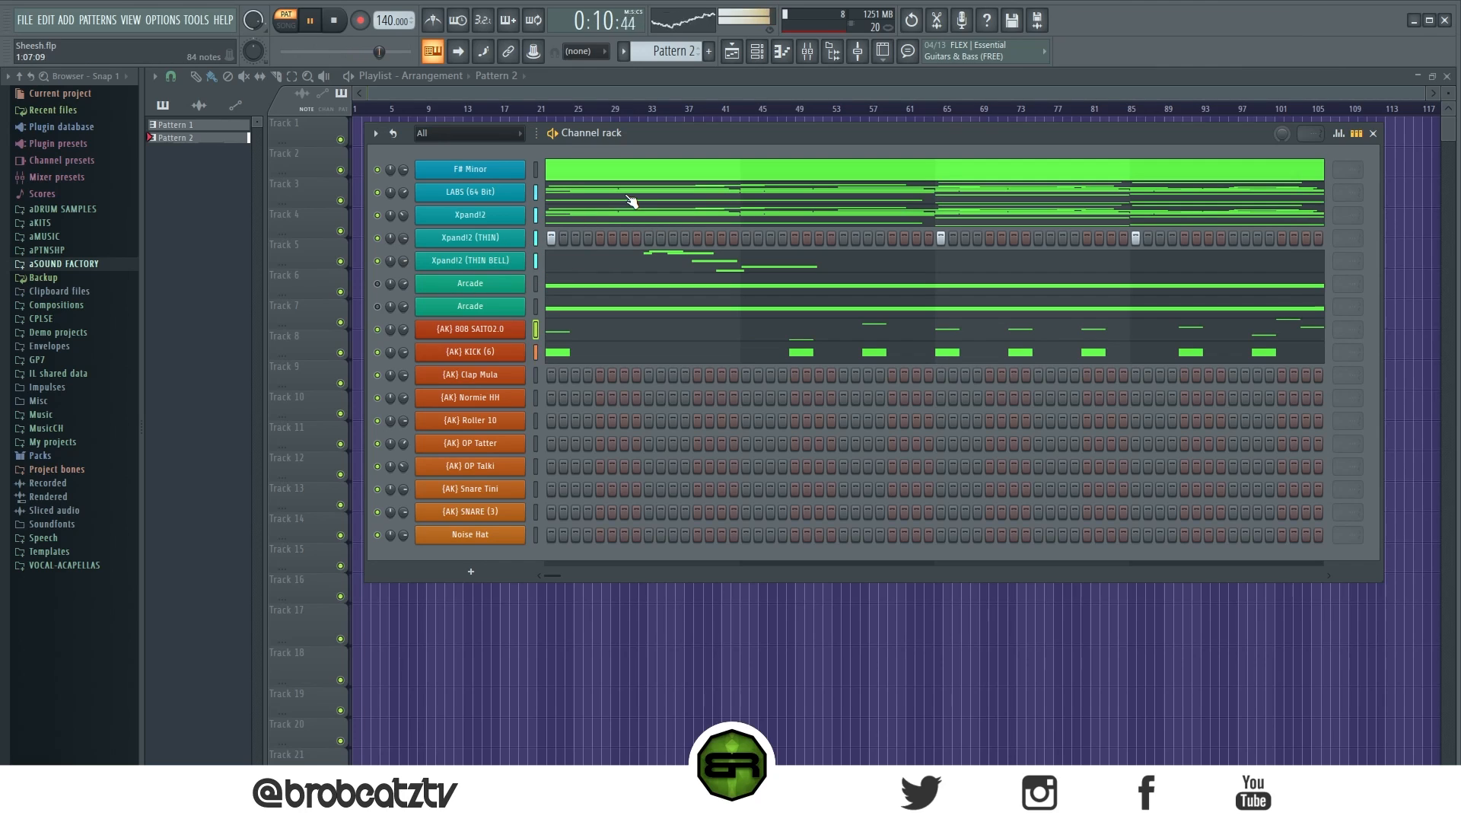
scroll(404, 258, "down", 3)
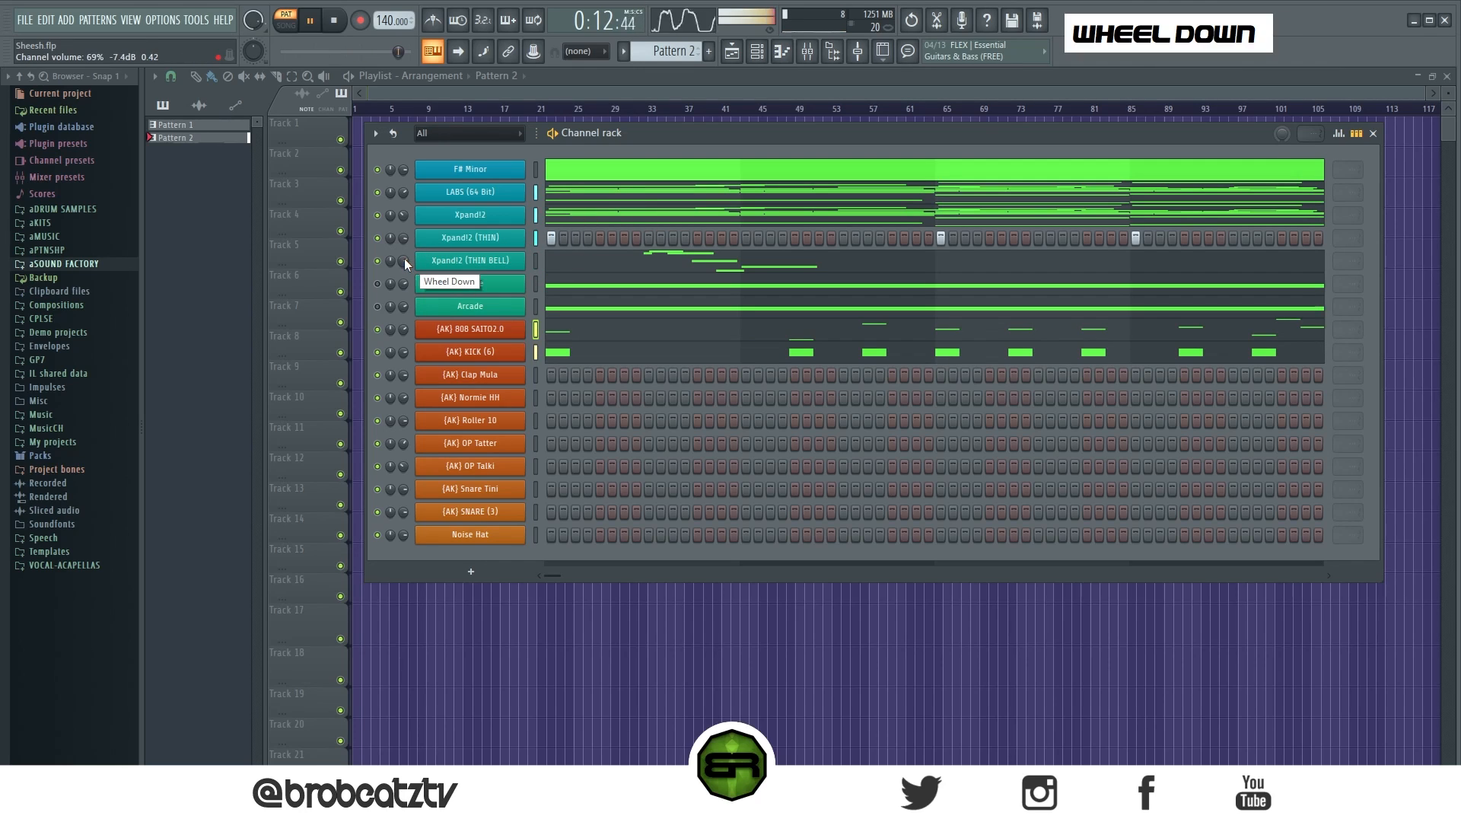
scroll(410, 258, "up", 2)
key("space")
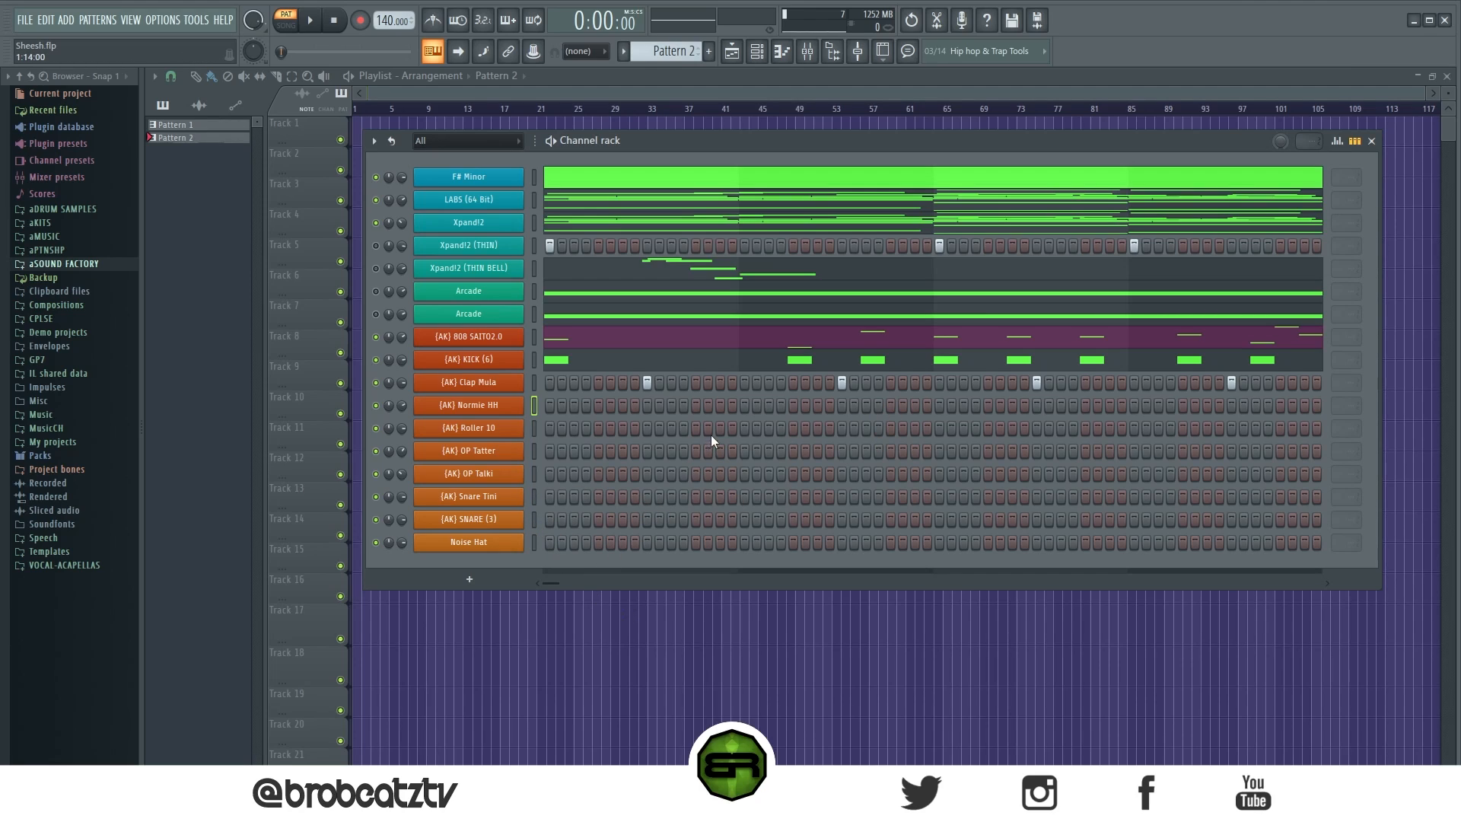
Fill the (AK) Normie HH channel every two steps, with an extra hit at 2:06, and open its piano roll
right_click(528, 418)
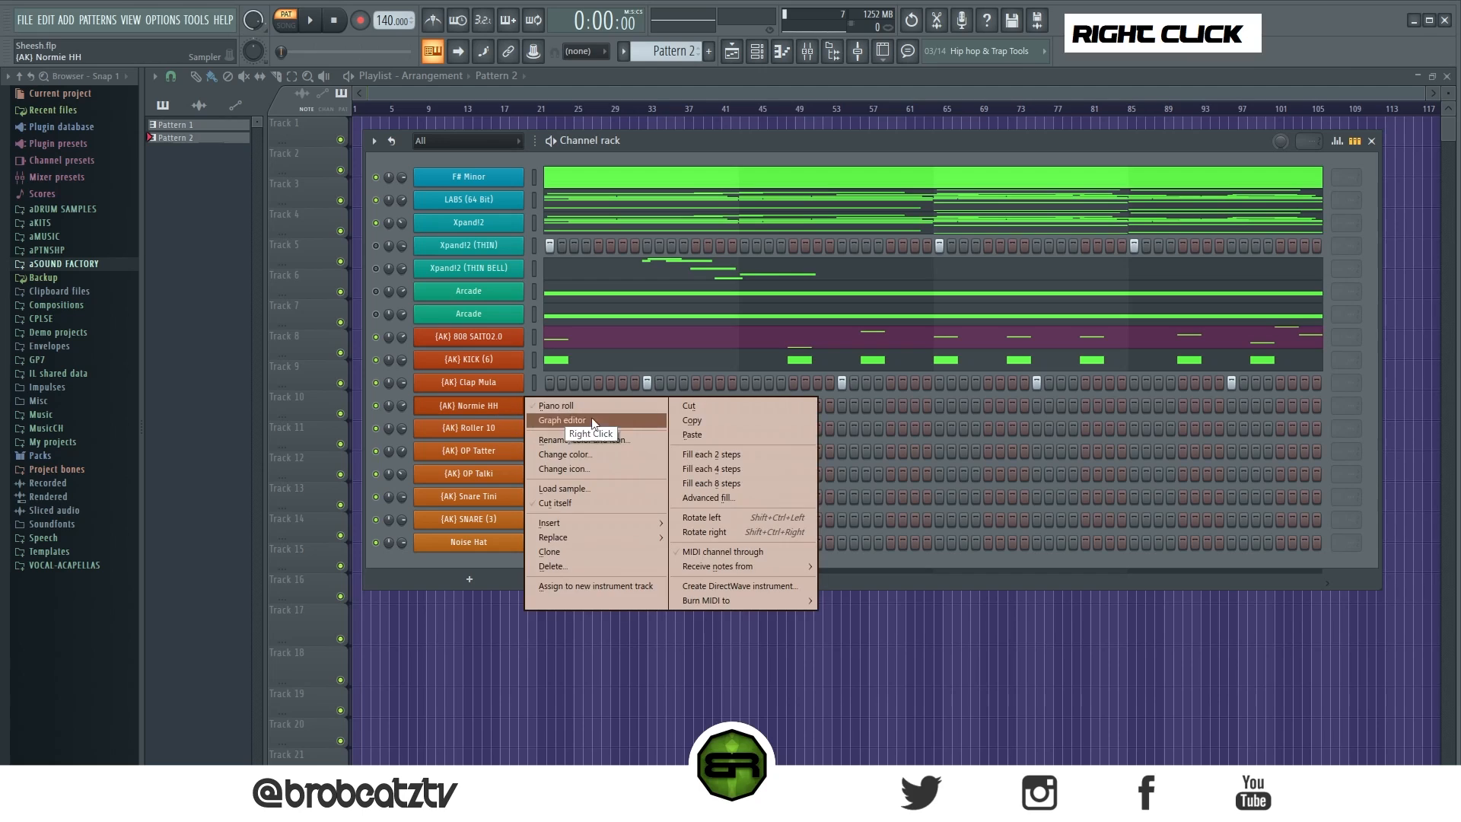
left_click(700, 455)
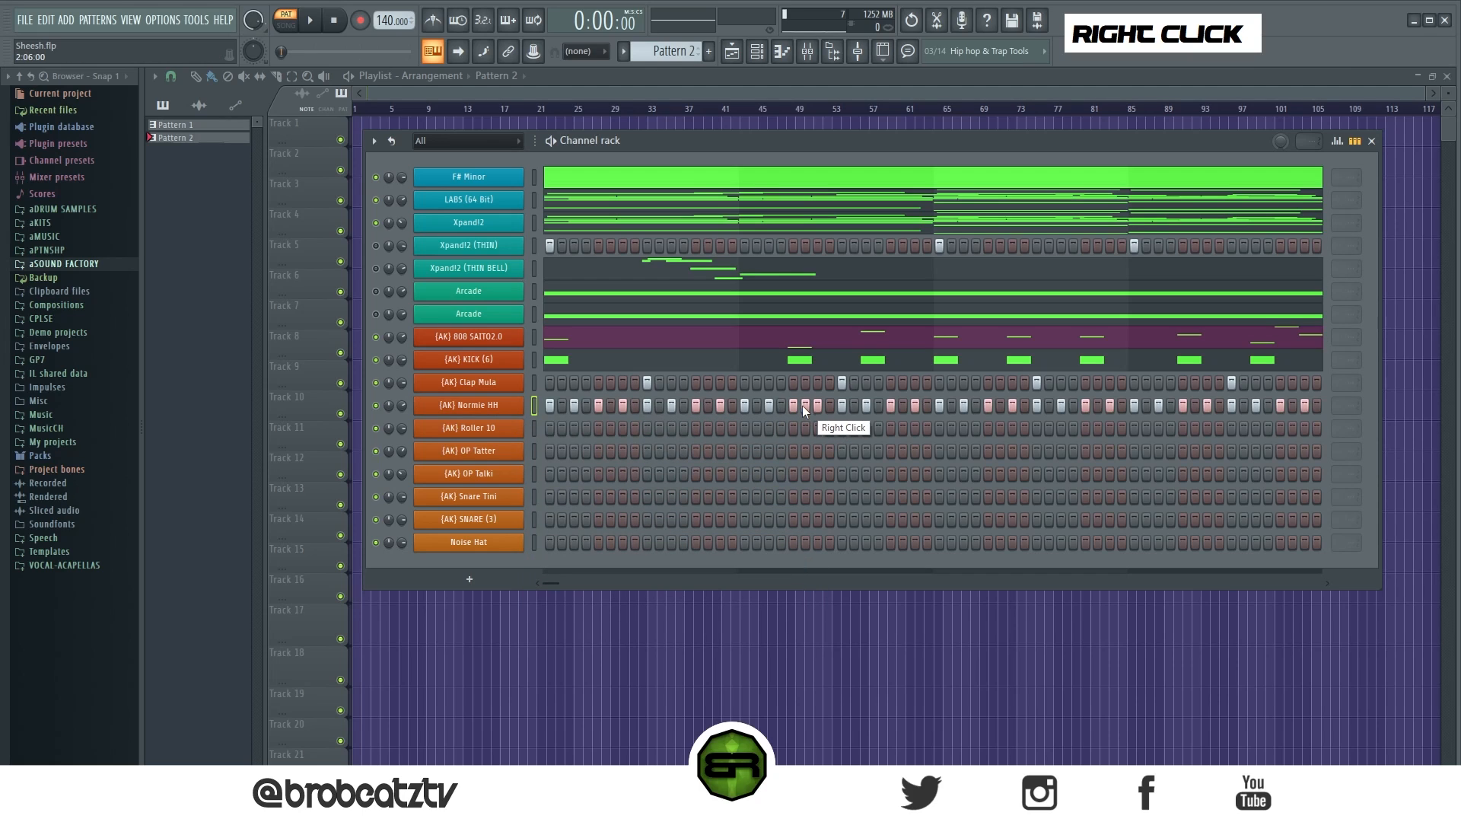
right_click(519, 405)
left_click(533, 405)
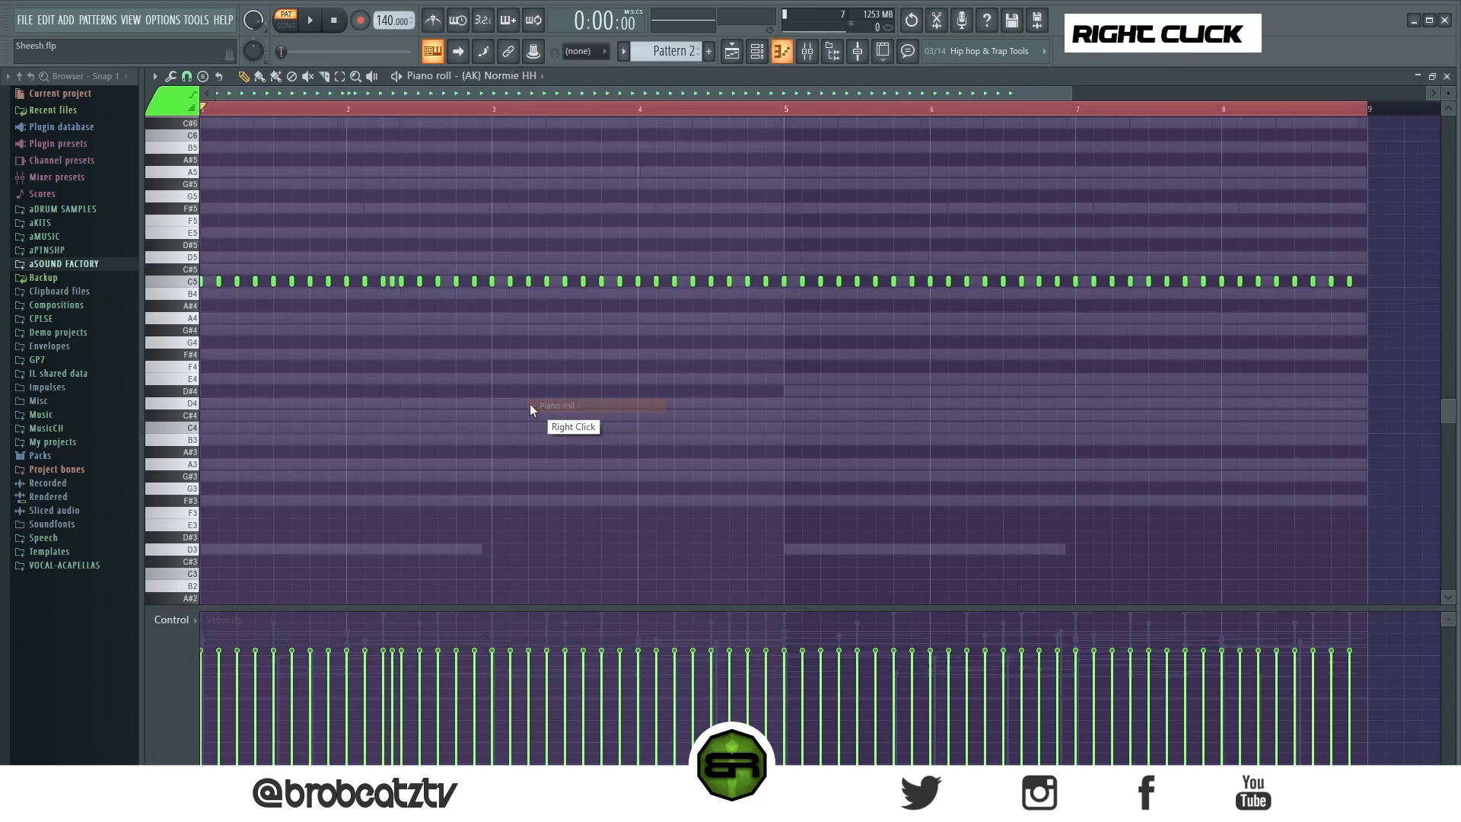
Replace the hi-hat notes of bars 5 to 8 with a copy of bars 1 to 4, and start playback
left_click_drag(1413, 242, 784, 356, "ctrl")
key("ctrl+Delete")
key("ctrl+a")
left_click_drag(222, 283, 788, 283, "shift")
left_click(291, 149)
key("space")
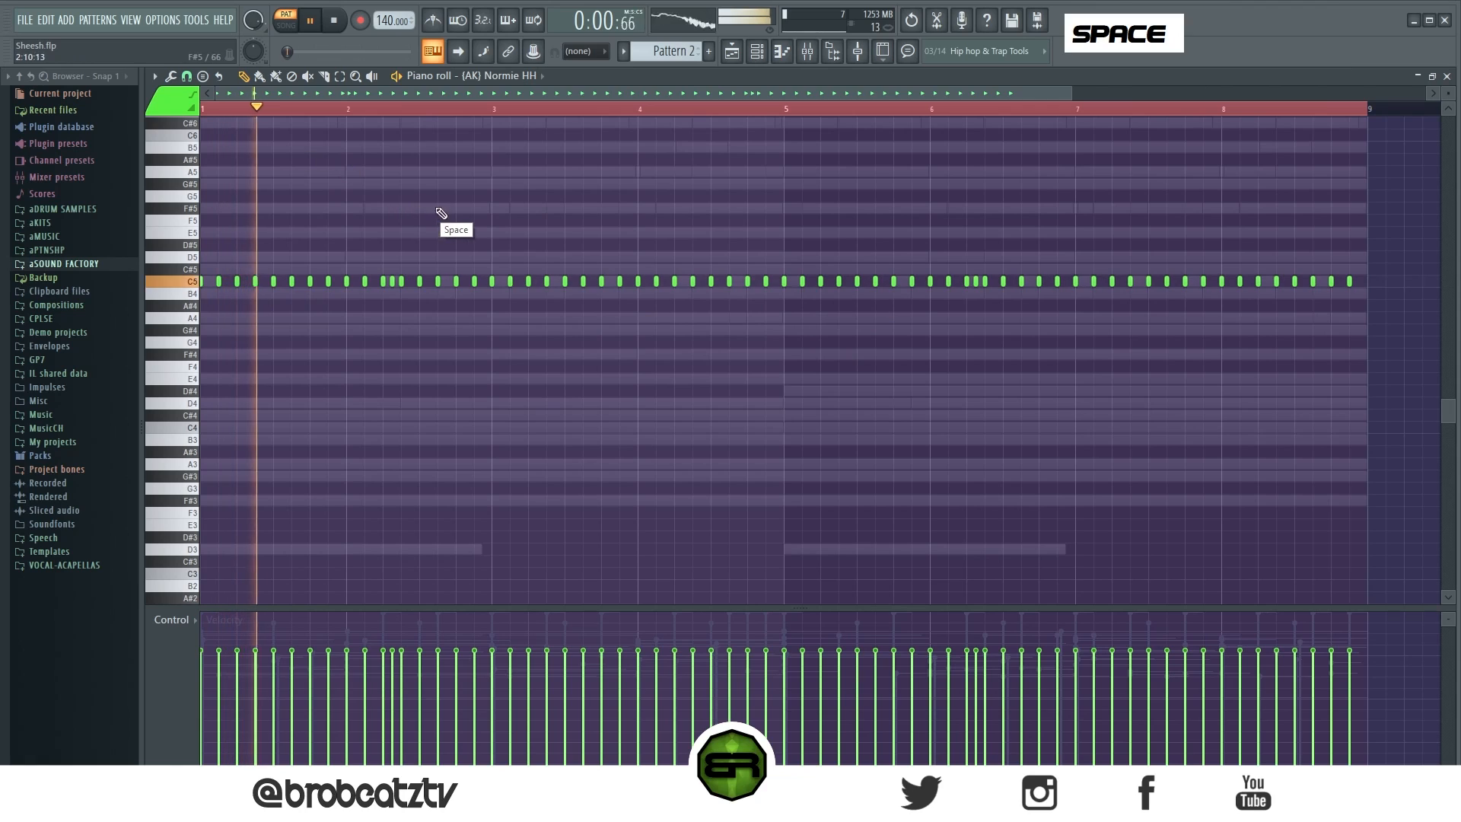
Randomize the levels of all the hi-hat notes with the piano roll randomizer, accept the result and stop playback
key("ctrl+a")
key("alt+r")
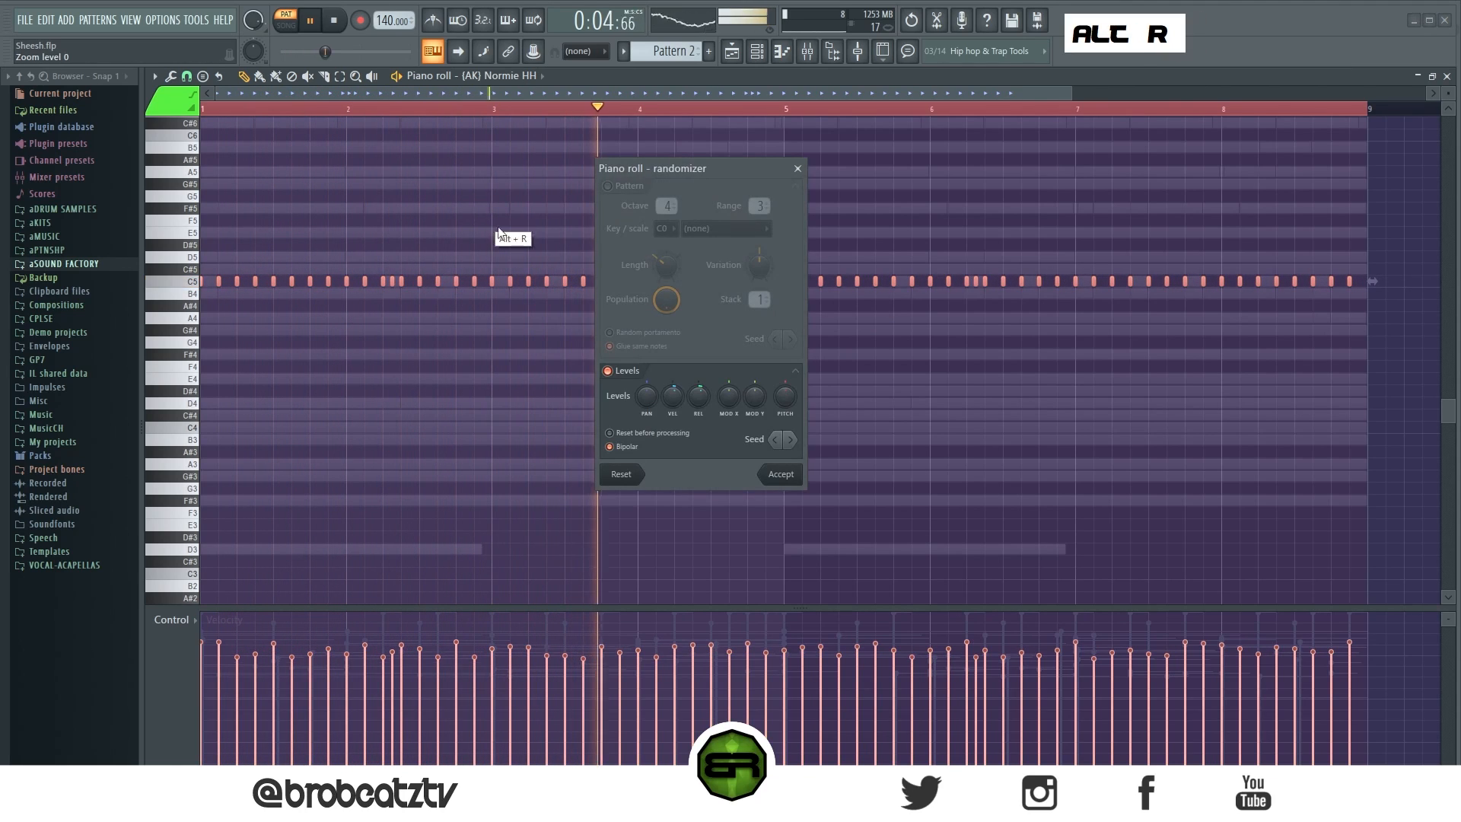
left_click(772, 475)
right_click(711, 423)
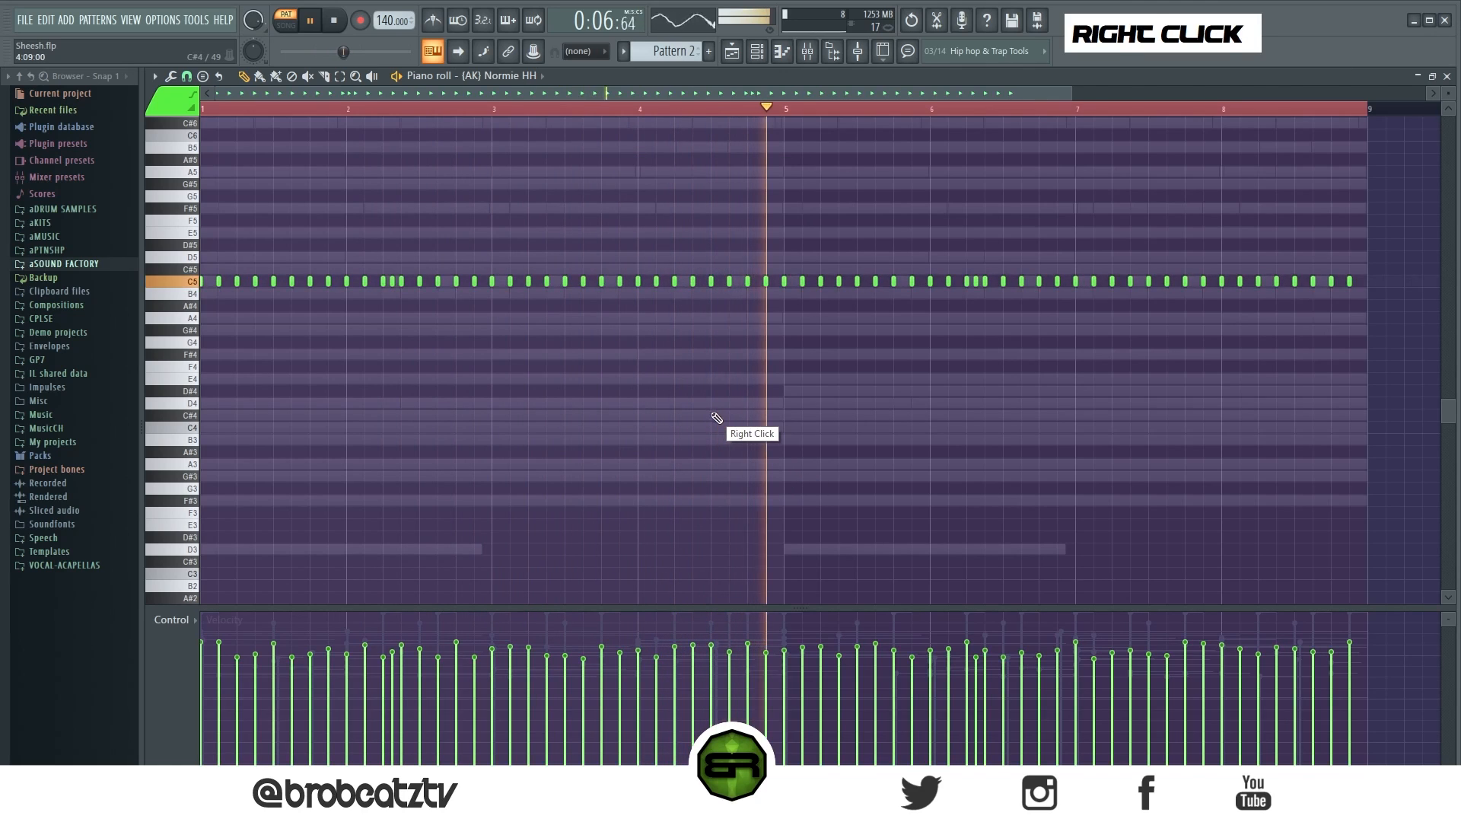
scroll(713, 420, "up", 1)
key("space")
Add an (AK) Roller 10 hit at 1:05 in the channel rack and play the pattern
left_click(731, 51)
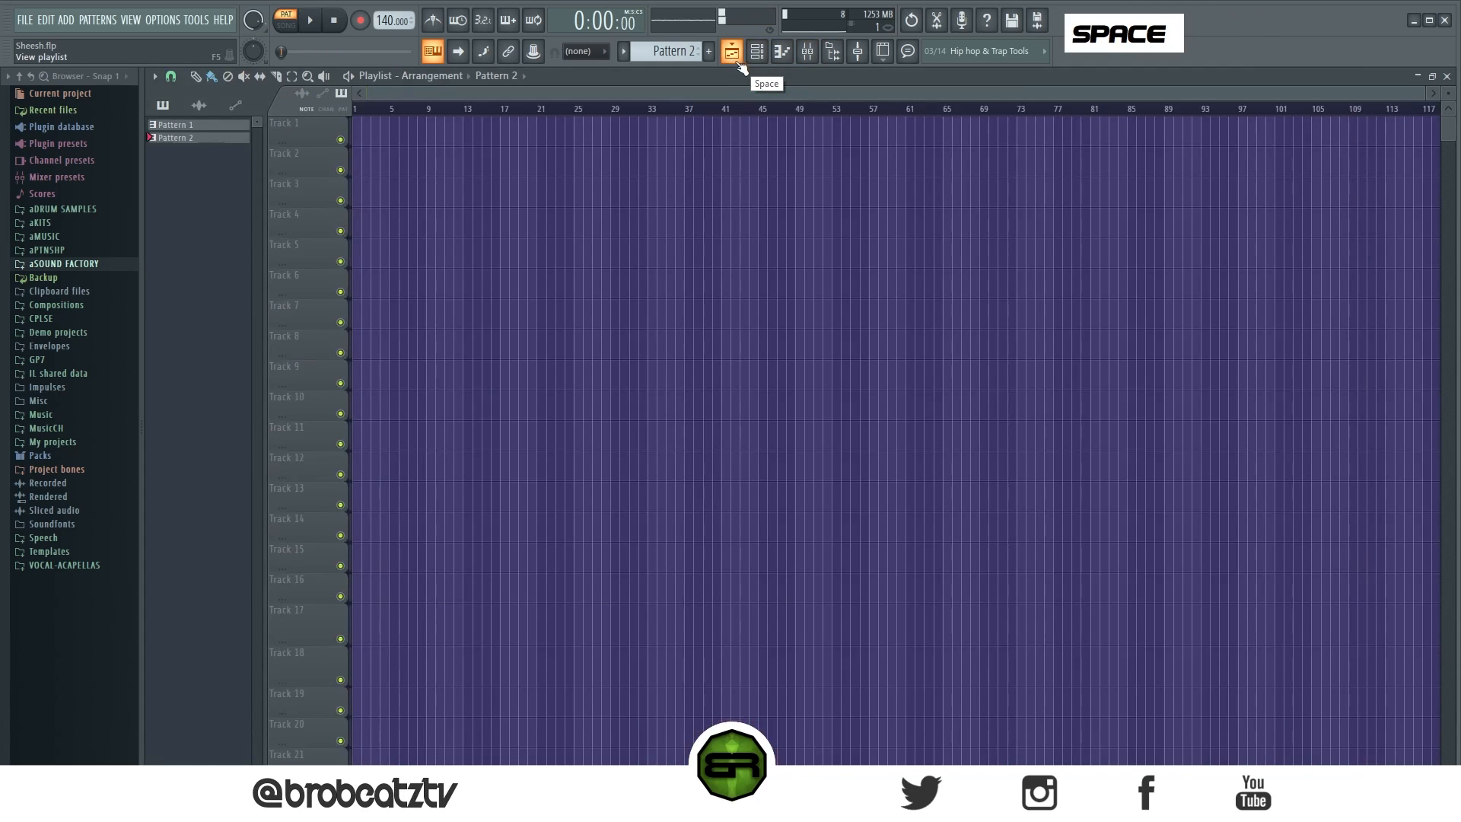
double_click(724, 133)
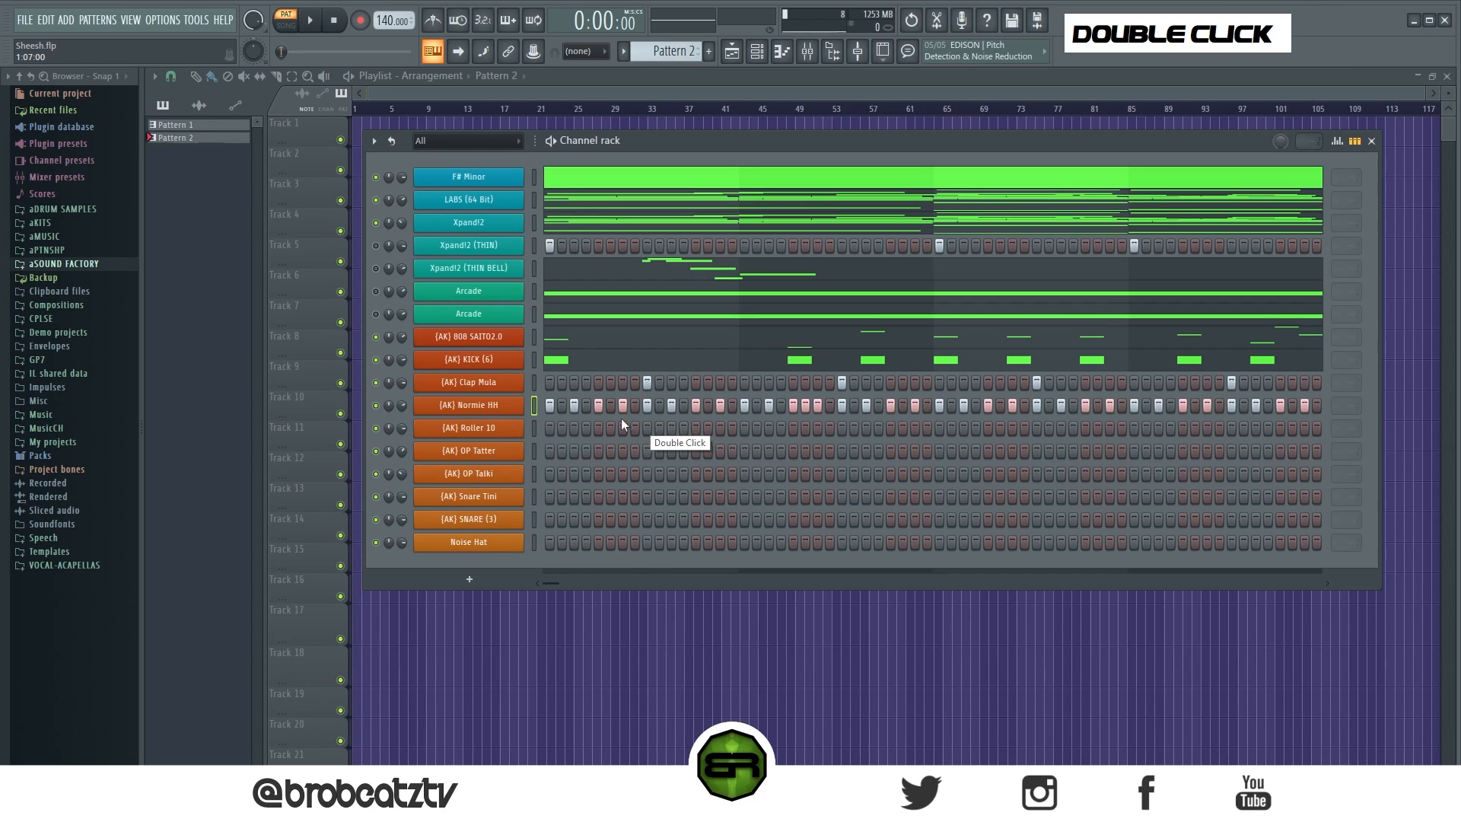
left_click(598, 429)
key("space")
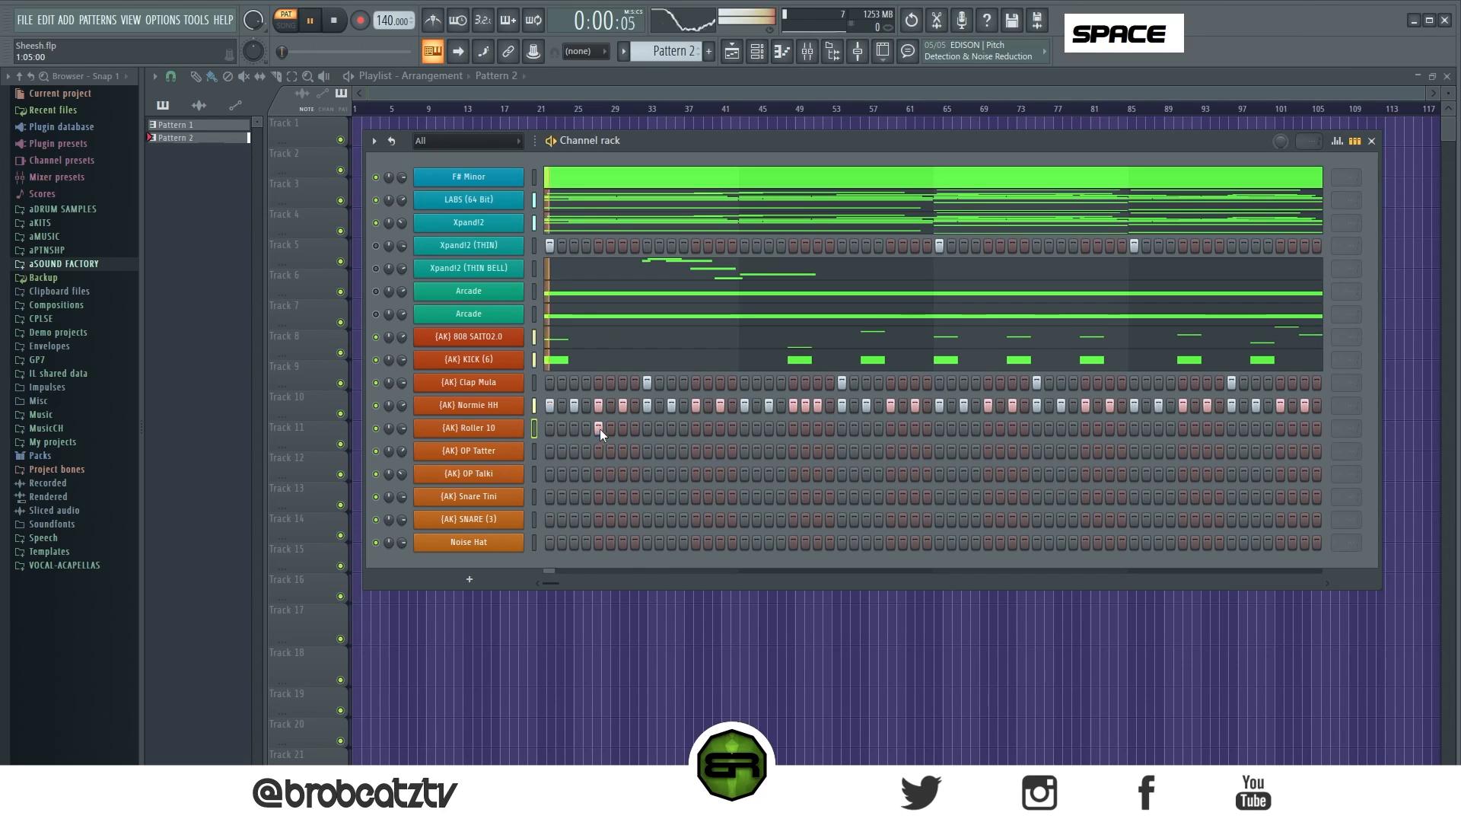
Repeat the (AK) Roller 10 hit at 5:05 in its piano roll and return to the channel rack
right_click(516, 429)
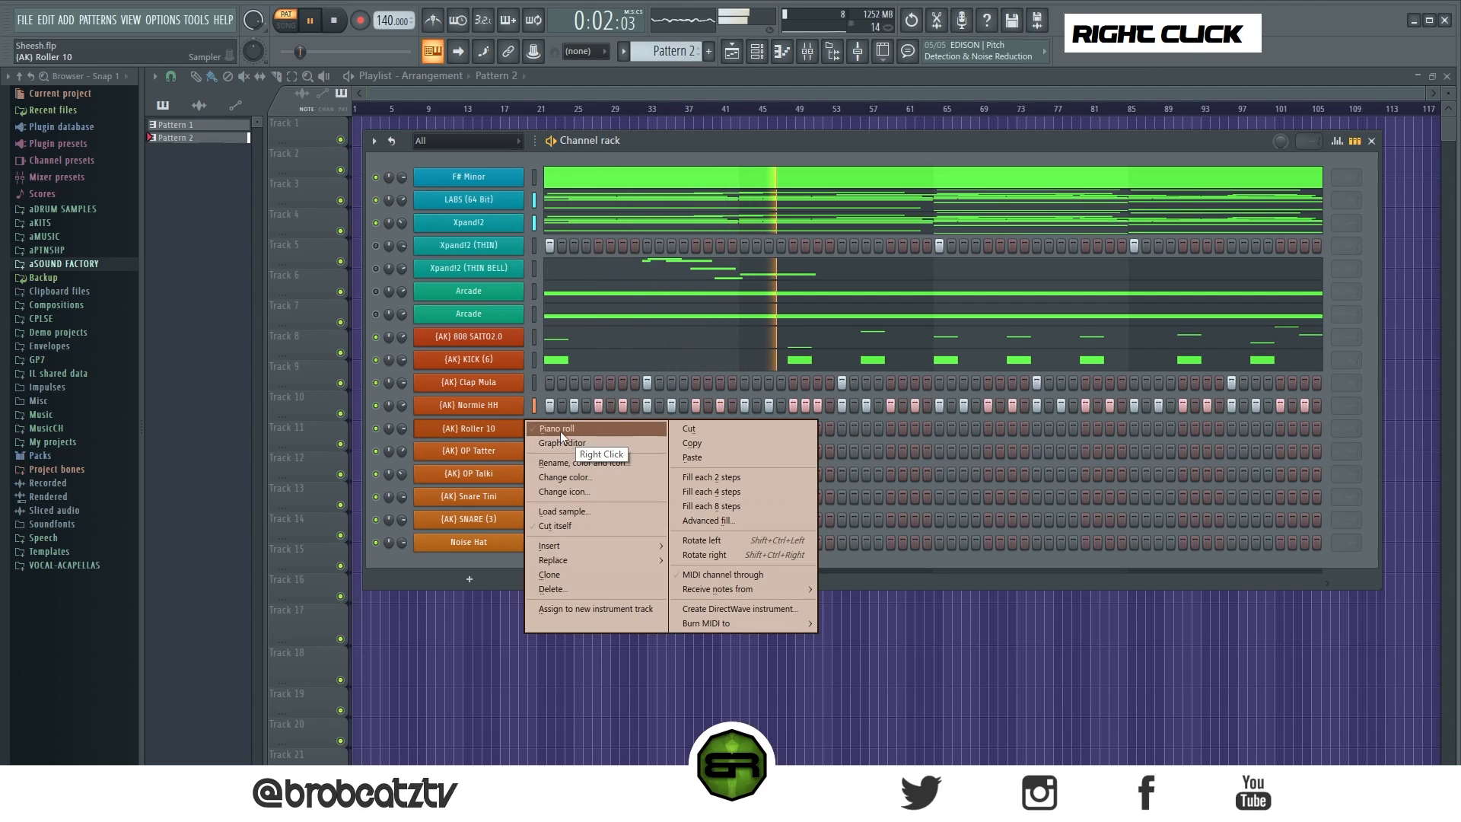
left_click(560, 430)
key("ctrl+a")
key("space")
left_click(820, 317, "shift")
right_click(680, 344)
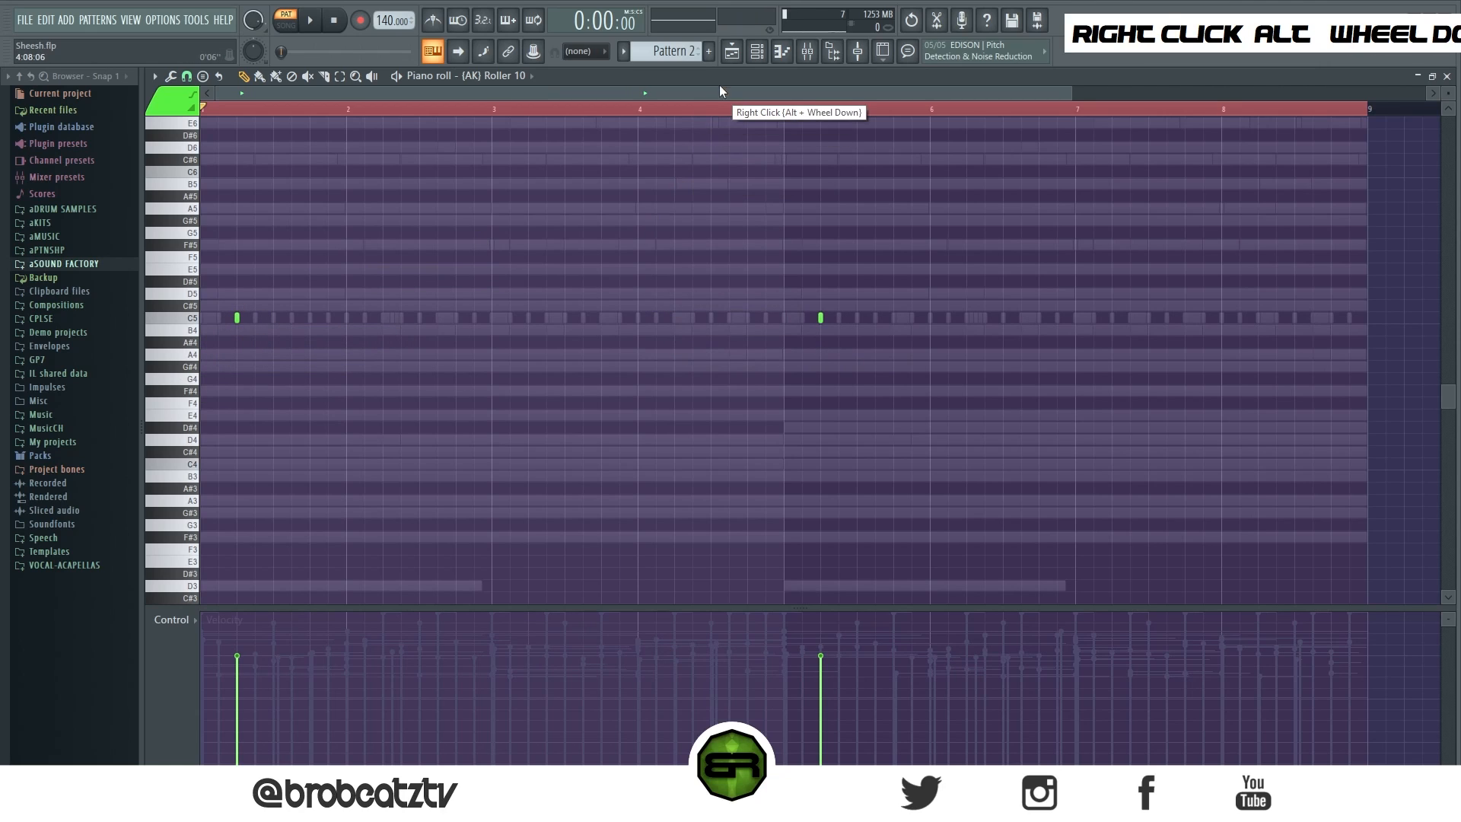
left_click(732, 51)
left_click(757, 51)
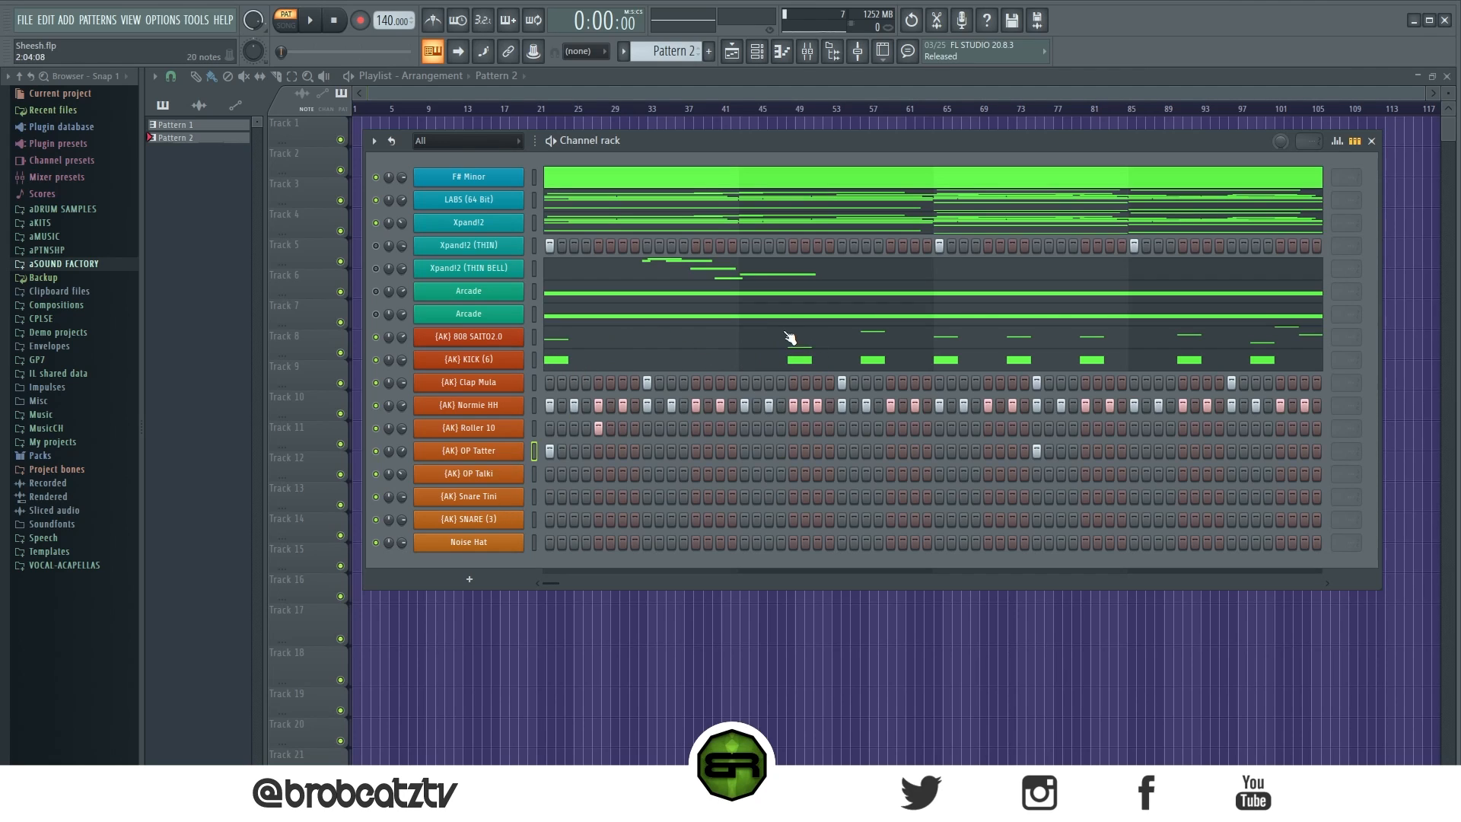
Open the 808 piano roll, select the D4 note in bar 2 and play the line briefly
left_click(801, 351)
scroll(508, 369, "down", 2)
left_click_drag(447, 335, 376, 411)
key("space")
key("space")
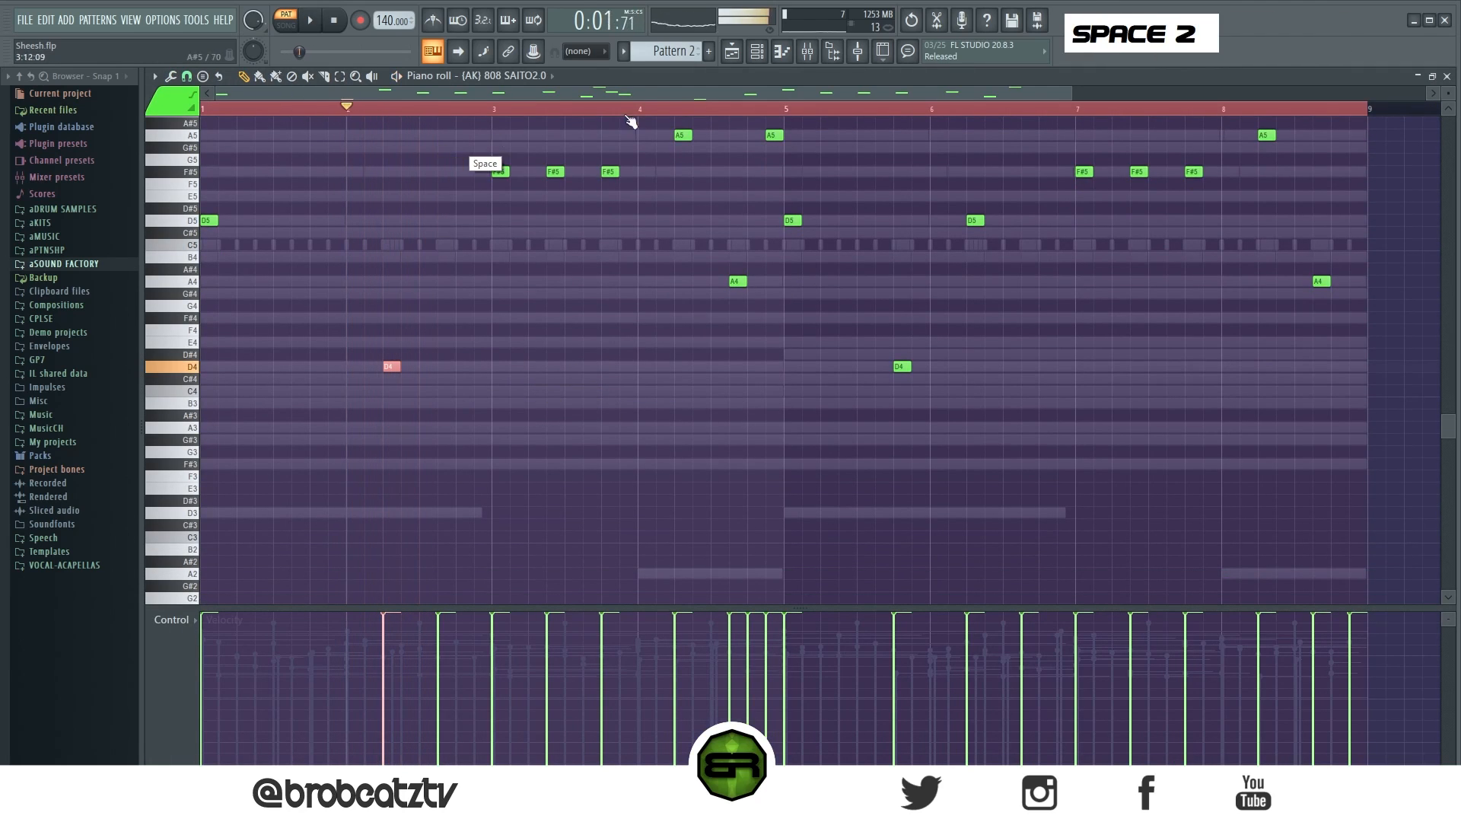
left_click(781, 51)
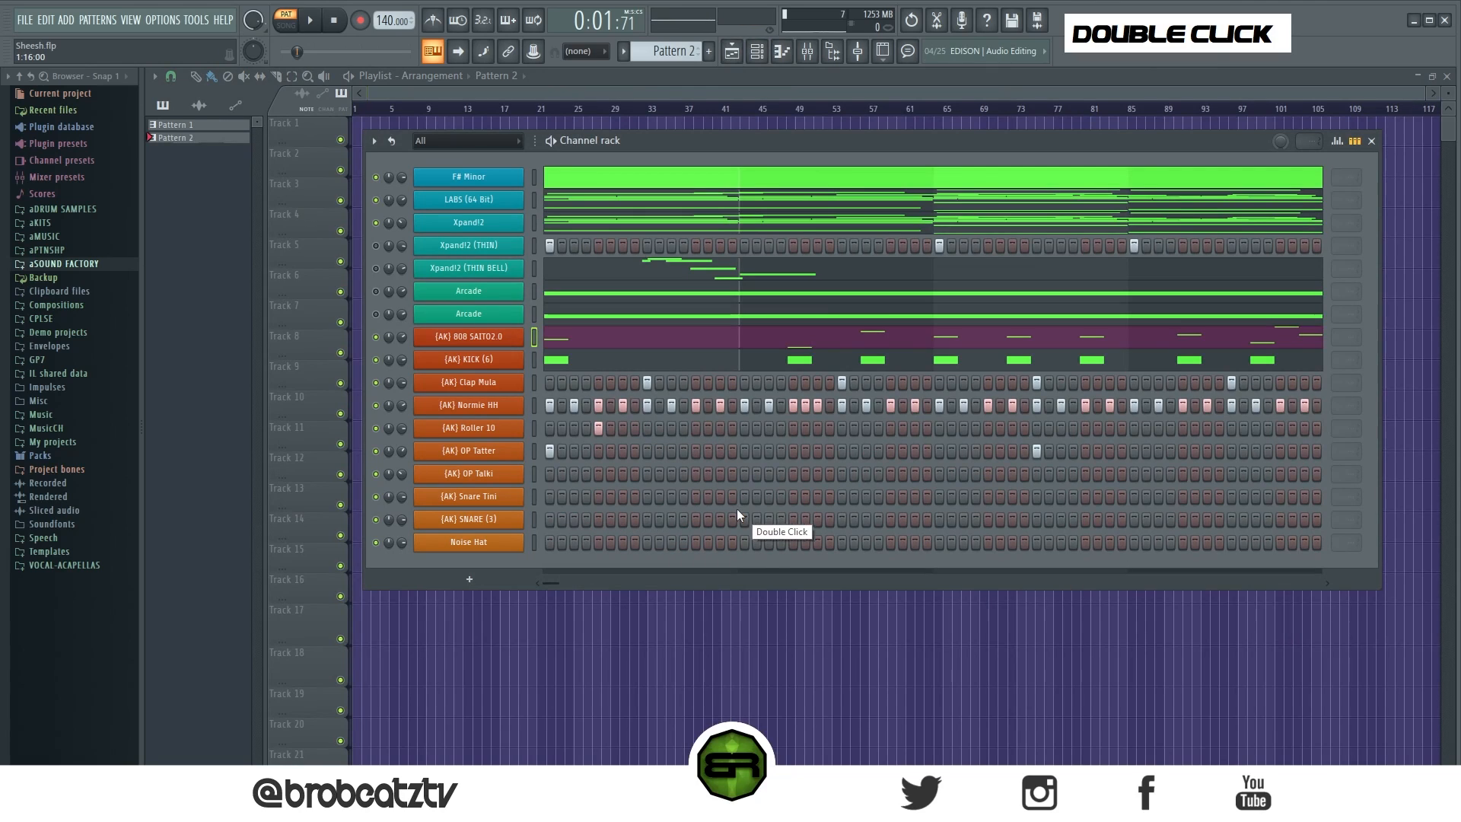
Add single hits for (AK) Snare Tini at 2:03, (AK) OP Talki at 2:04 and (AK) SNARE (3) at 2:05
left_click(780, 475)
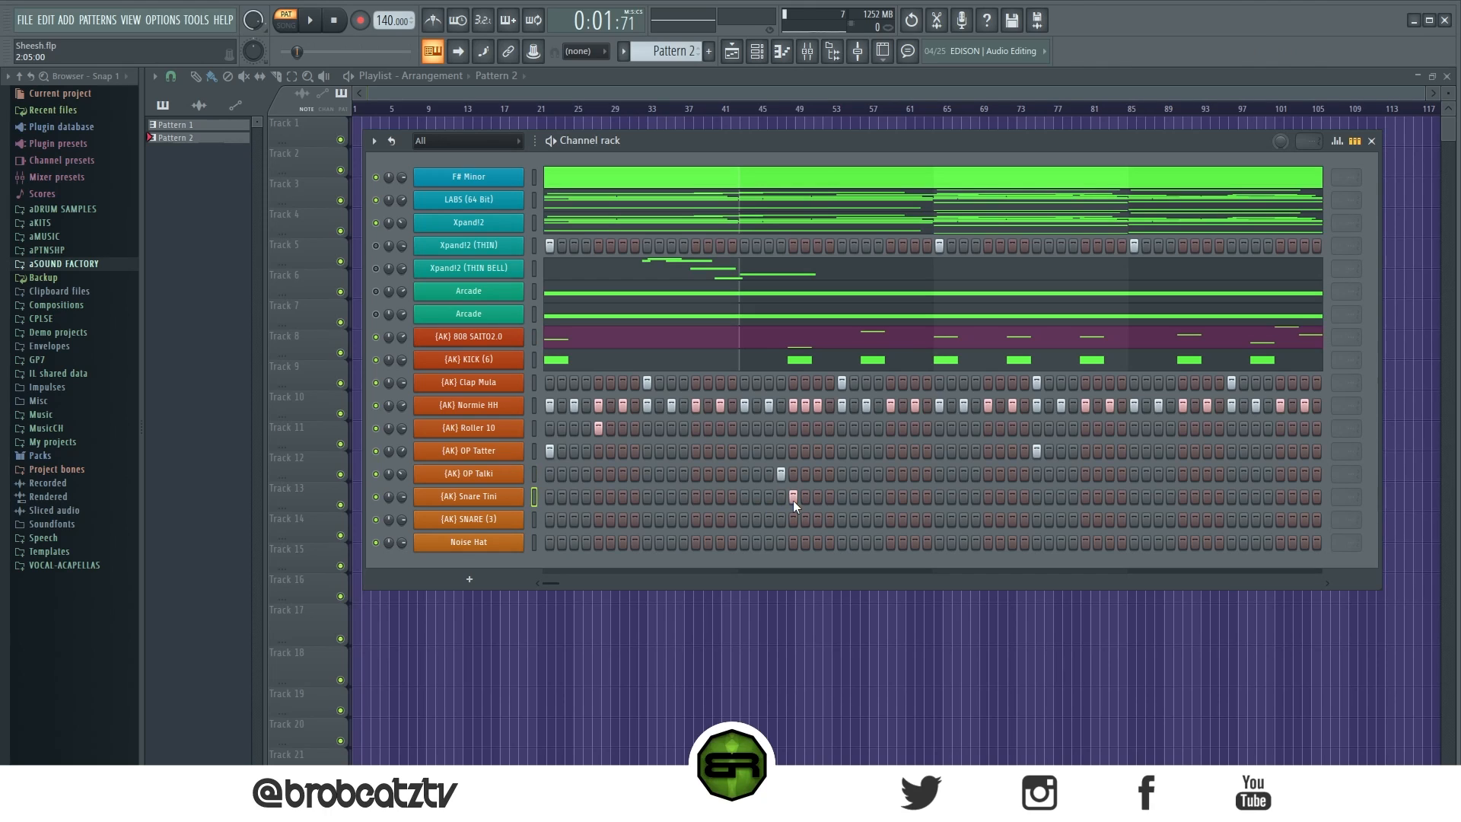
right_click(793, 500)
left_click(794, 519)
left_click(769, 497)
double_click(738, 518)
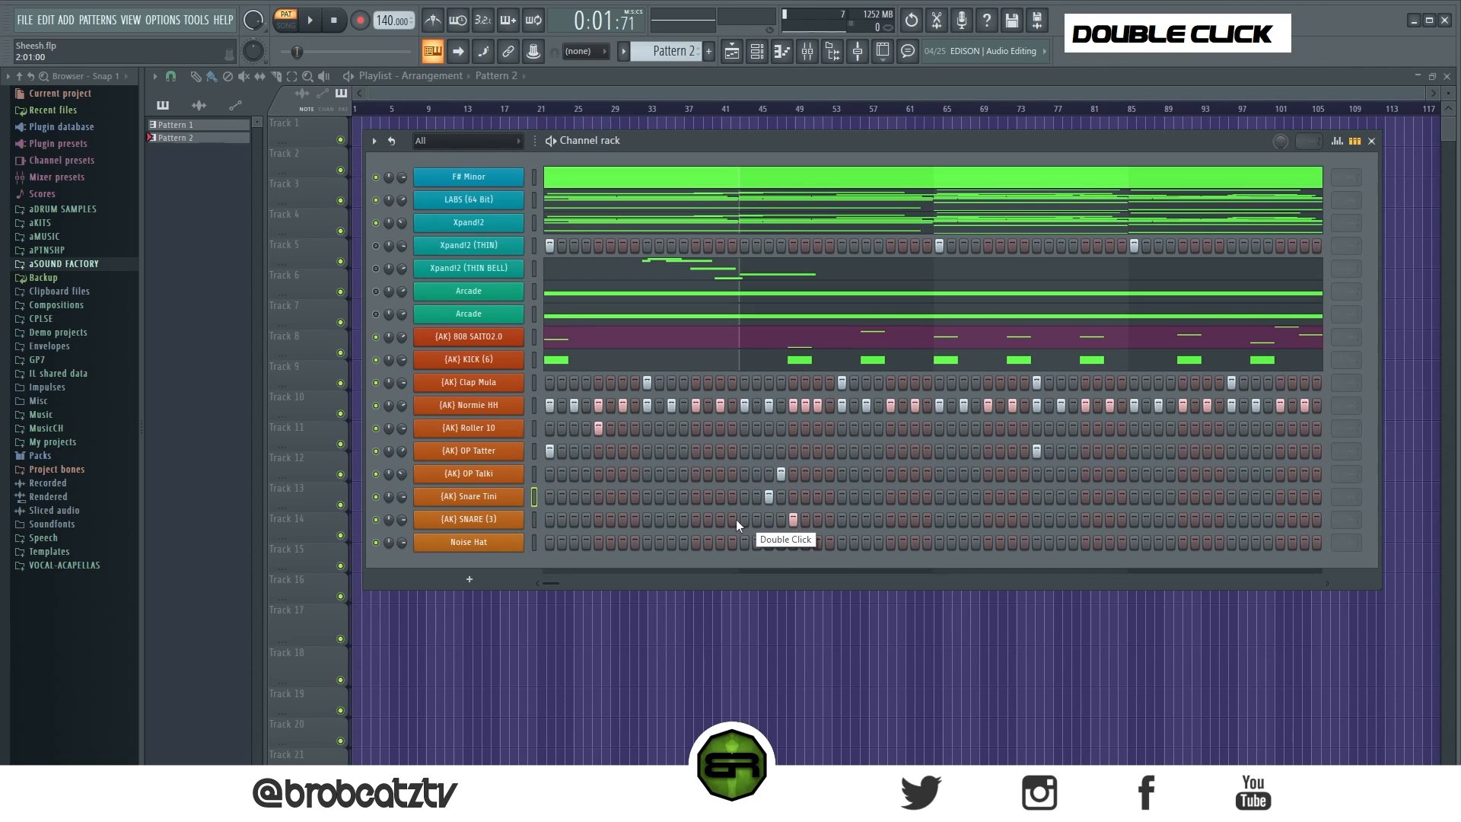
Start and stop the pattern repeatedly from the beginning to hear the new snare and percussion hits
key("space")
key("space")
key("space")
key("space")
double_click(335, 21)
key("space")
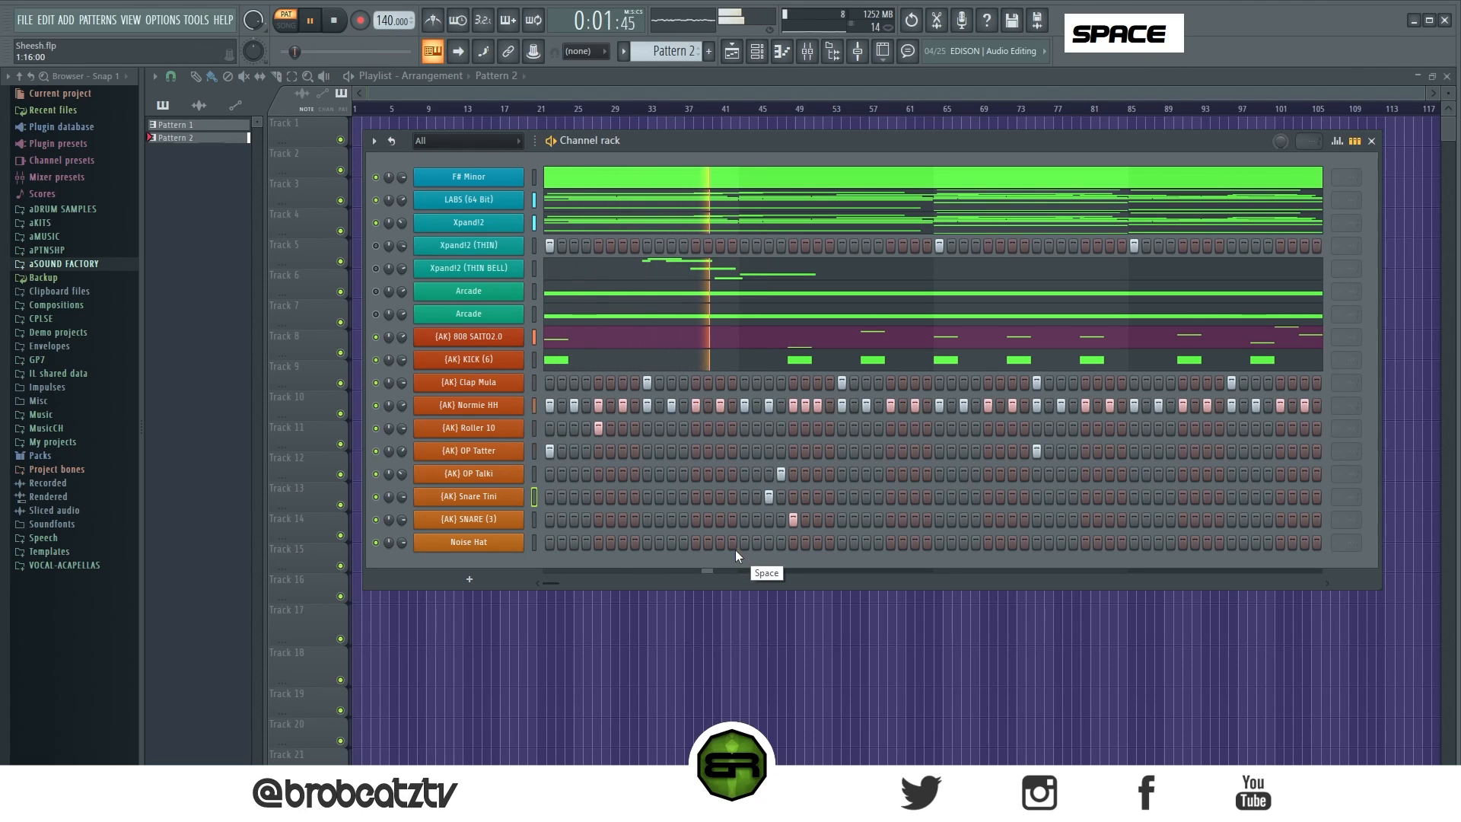
key("space")
key("space")
Add an (AK) SNARE (3) hit at 2:11 and an (AK) Snare Tini hit at 1:15, and replay the pattern
left_click(866, 519)
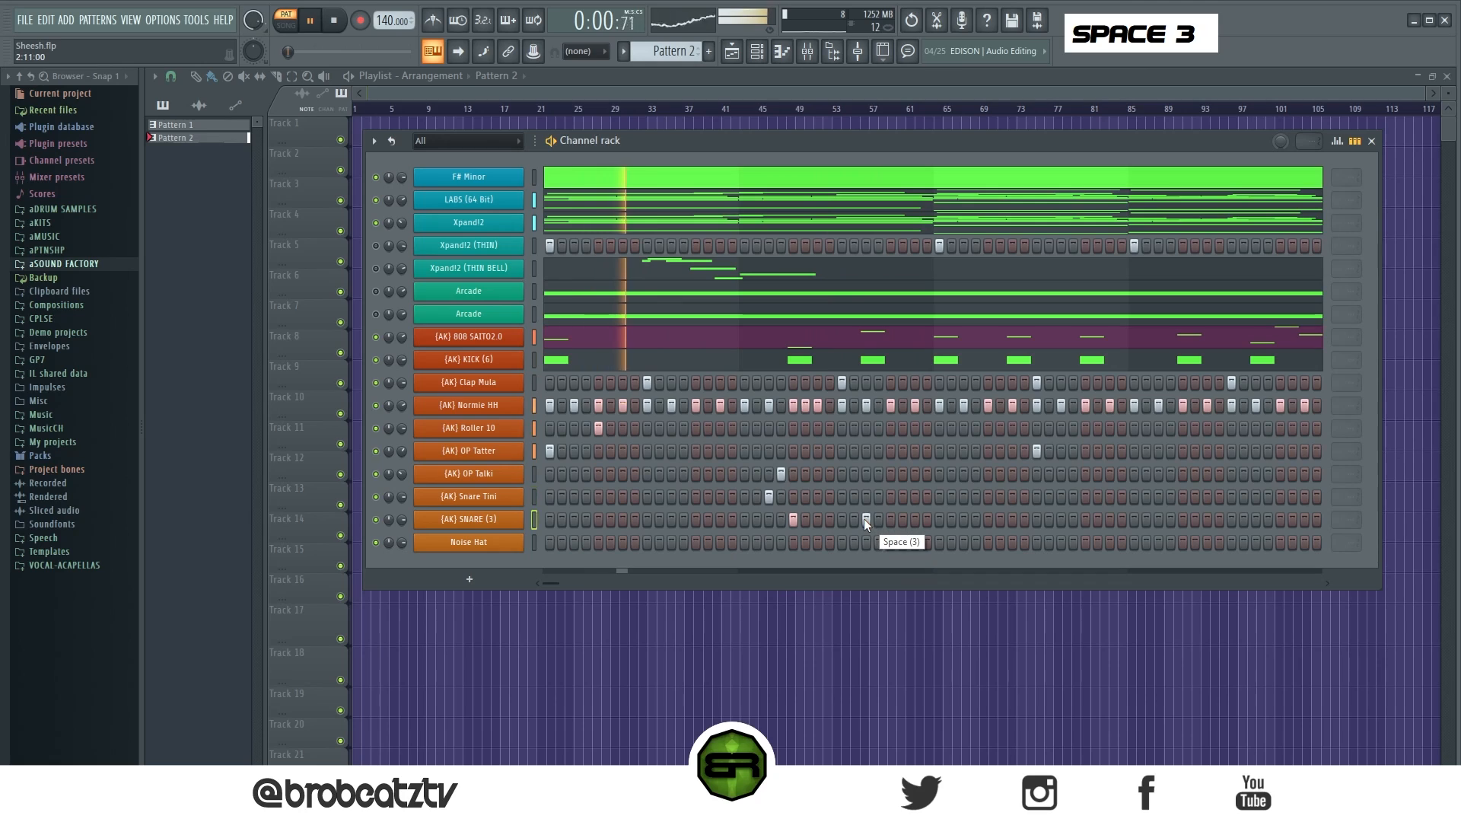
left_click(720, 496)
key("space")
key("space")
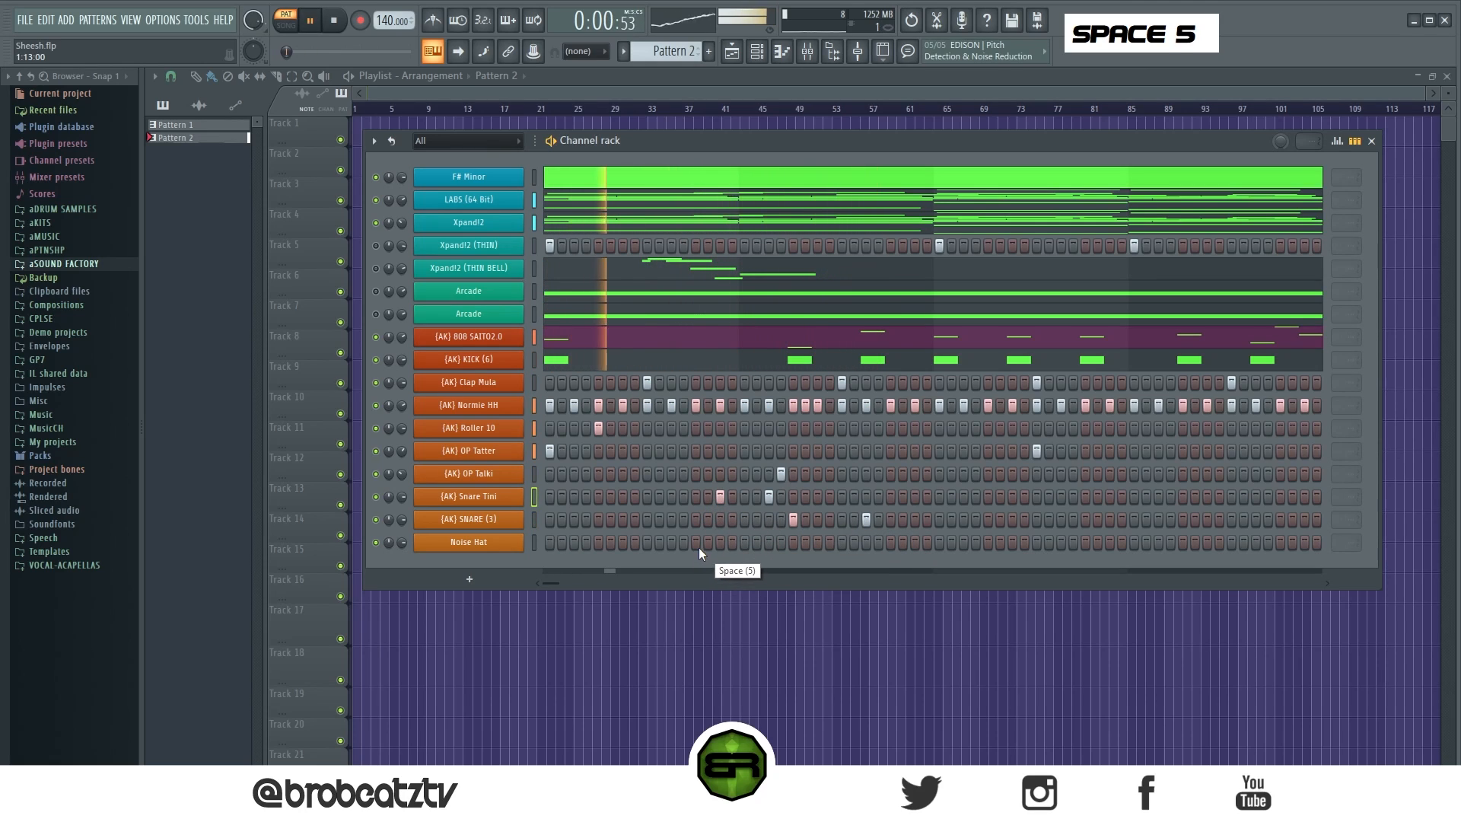
Add Noise Hat hits at 1:05, 1:13 and 1:14, replaying the pattern between edits
left_click(697, 543)
key("space")
key("space")
key("space")
left_click(710, 543)
right_click(710, 542)
key("space")
right_click(679, 543)
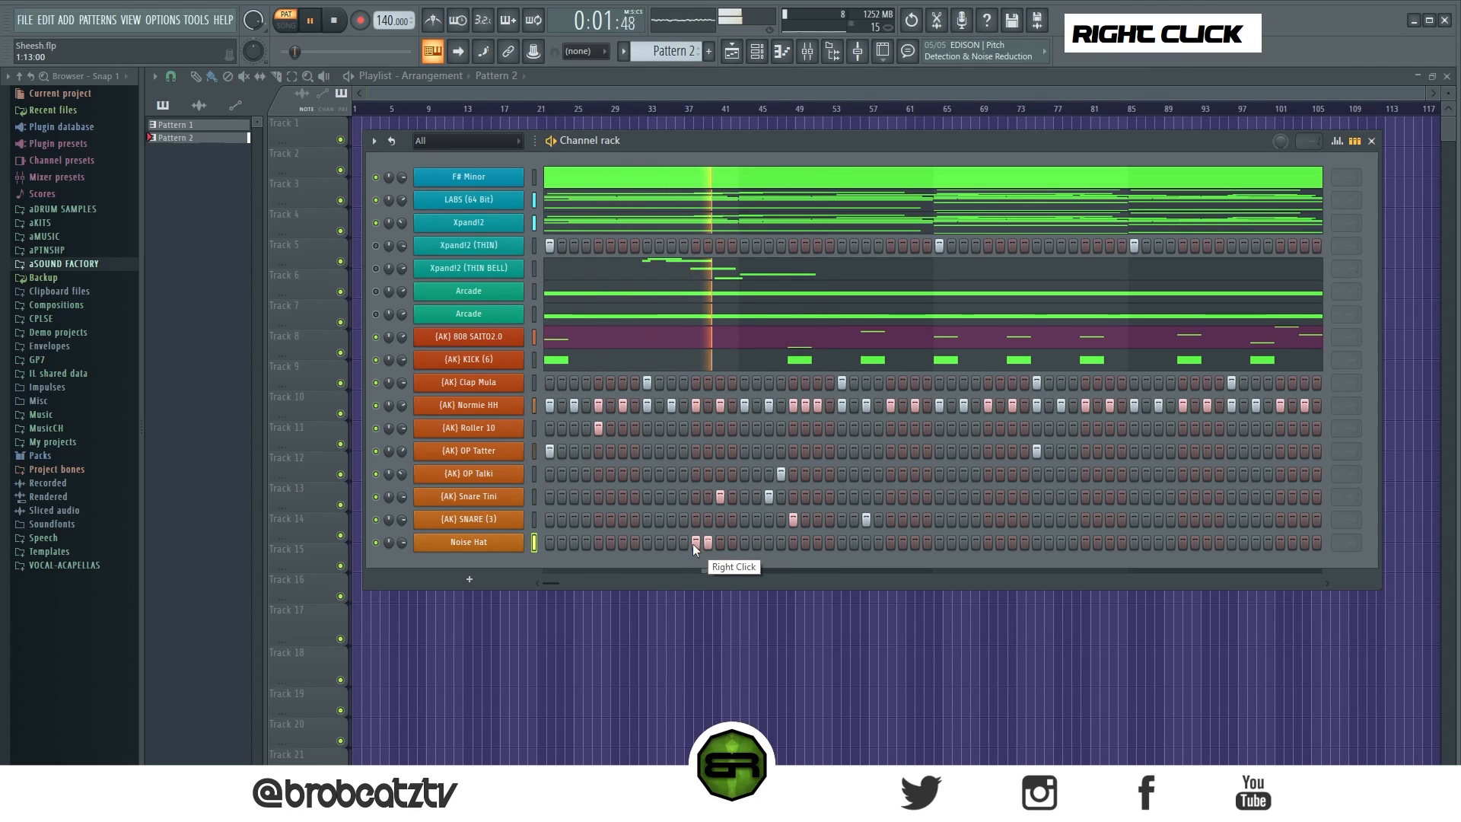
key("space")
key("space")
left_click(598, 544)
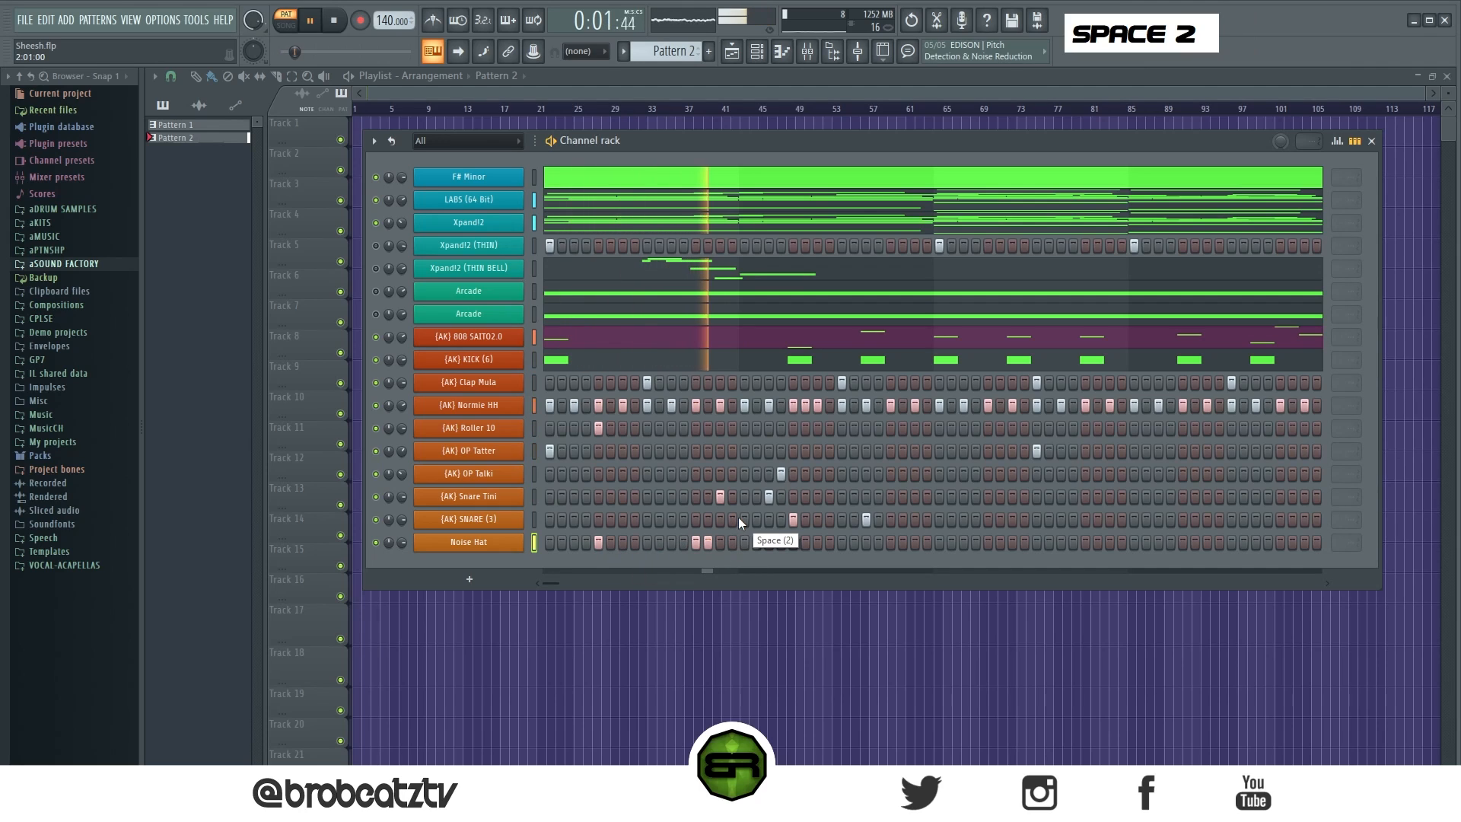
Replay the pattern and add an (AK) Snare Tini hit at 3:05 and an (AK) SNARE (3) hit at 3:11
key("space")
key("space")
left_click(988, 497)
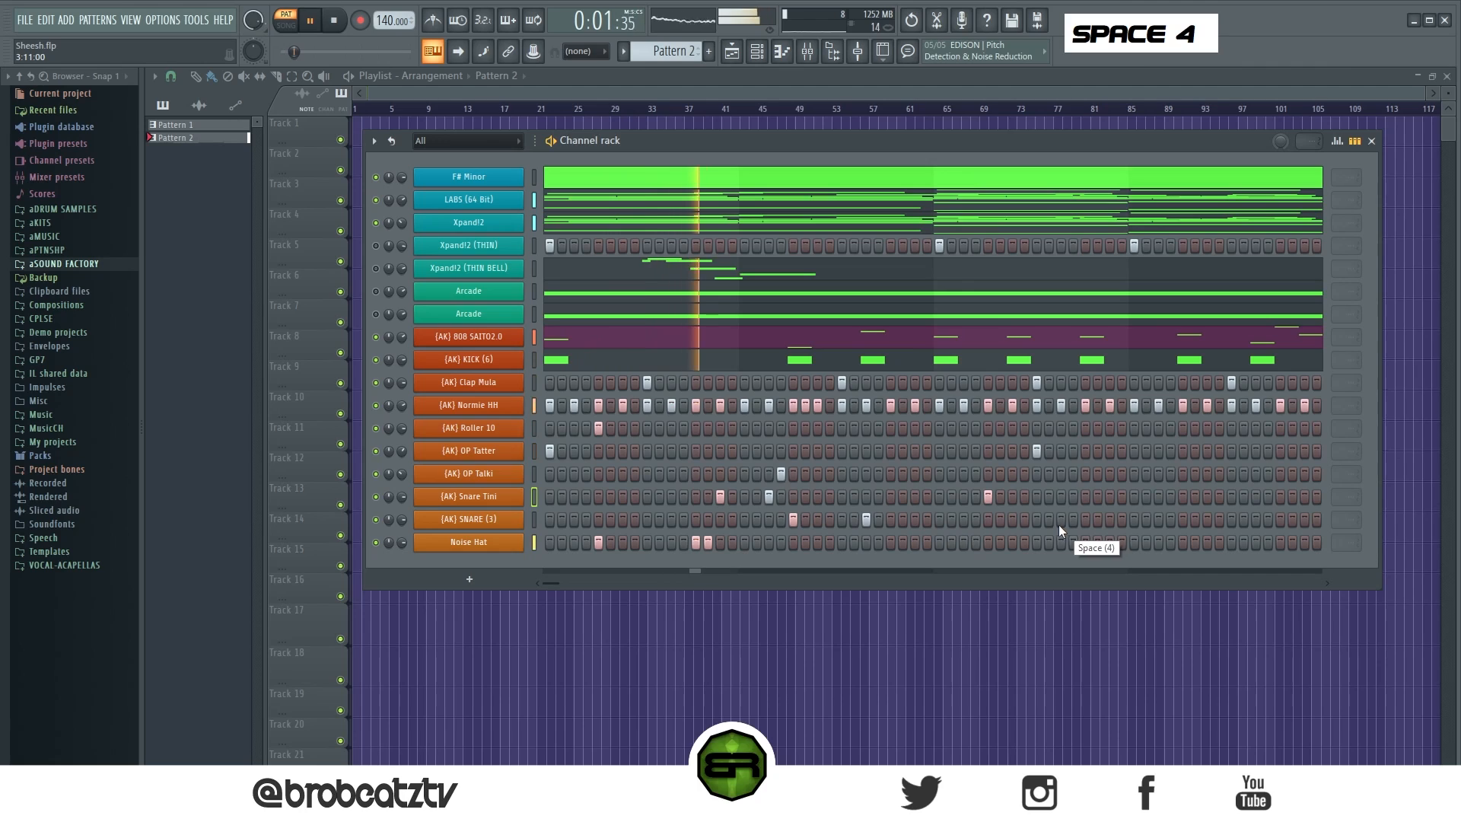
left_click(1061, 519)
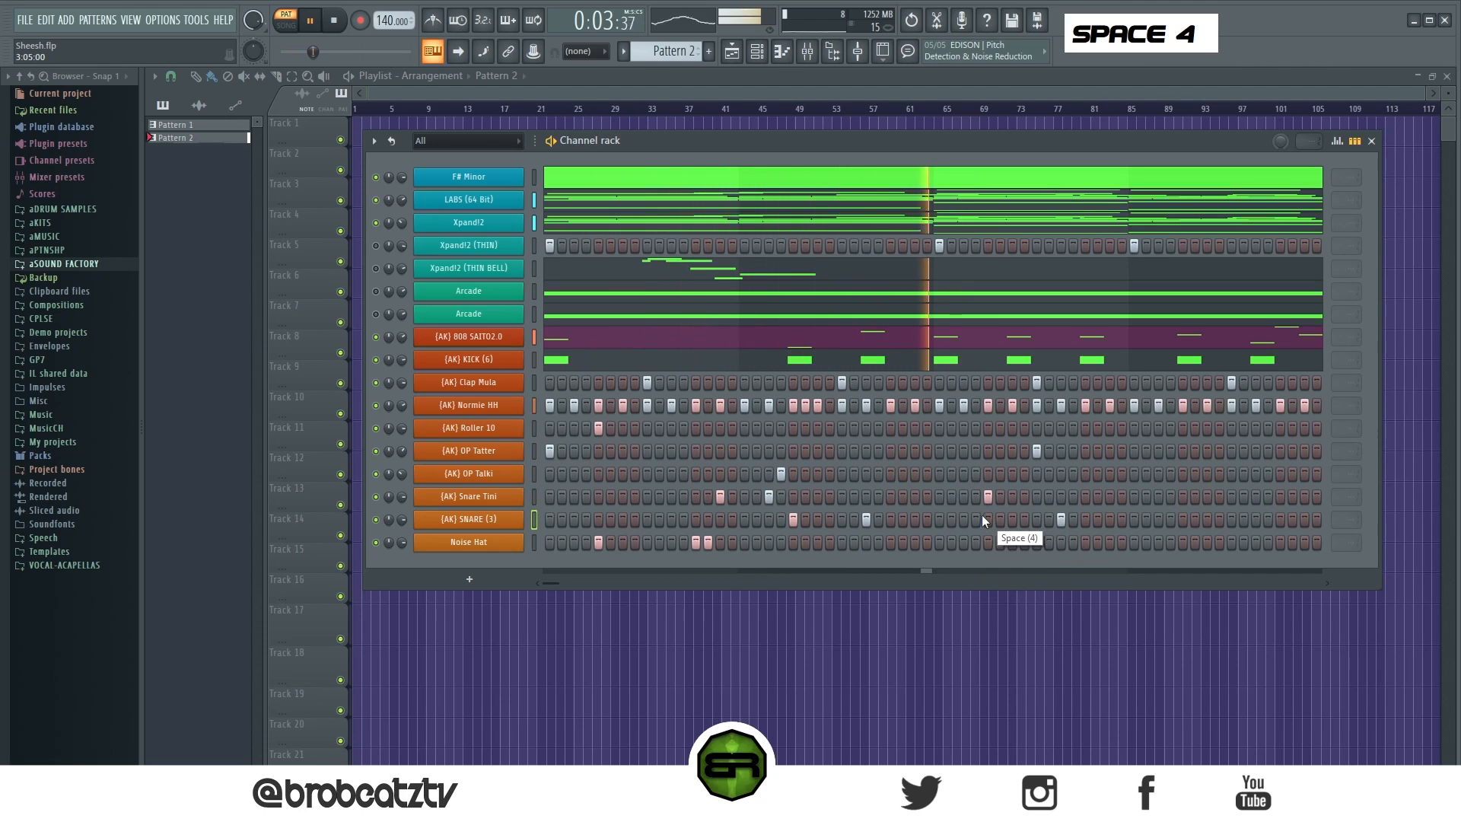
Replay the pattern and try (AK) SNARE (3) hits at 4:03 and 4:04 and an (AK) Snare Tini hit at 4:05
key("space")
key("space")
key("space")
left_click(1158, 519)
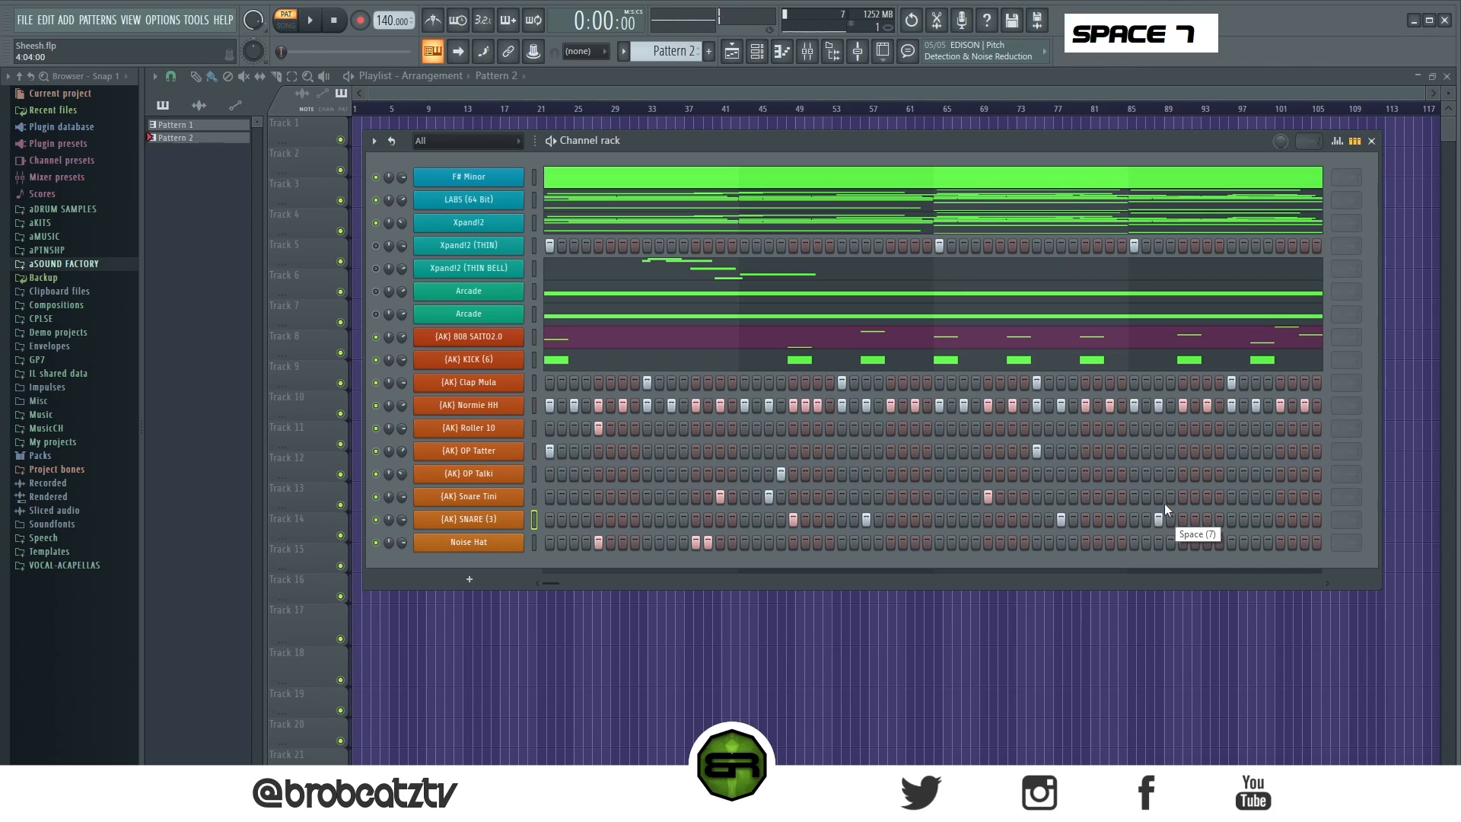
right_click(1159, 519)
left_click(1171, 520)
left_click(1183, 498)
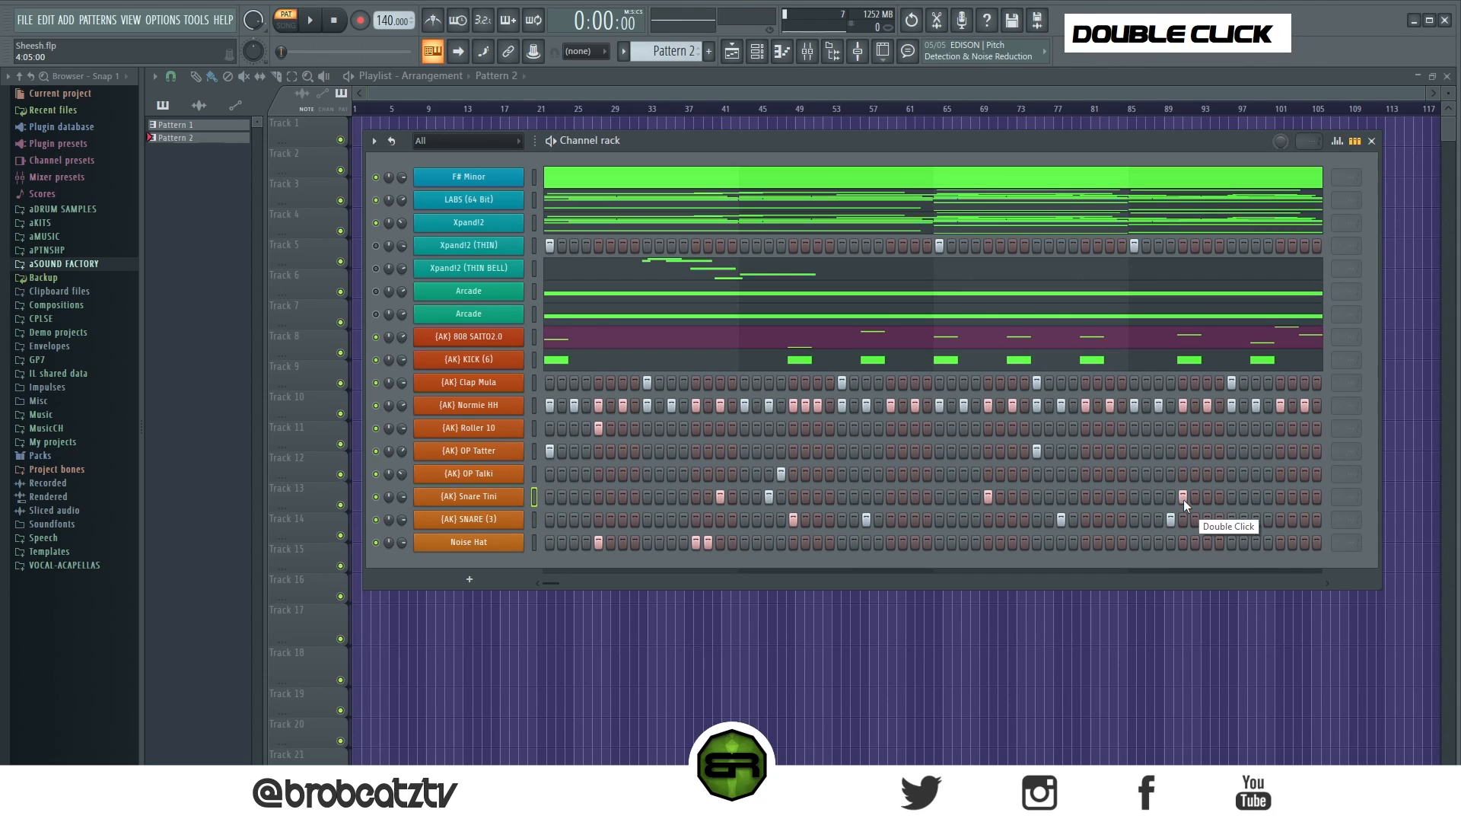
right_click(1183, 501)
right_click(1169, 521)
Add (AK) SNARE (3) hits at 4:03 and 4:15, an (AK) Snare Tini hit at 4:04 and a Noise Hat hit at 4:05
left_click(1158, 520)
left_click(1170, 500)
left_click(1193, 544)
left_click(1184, 543)
key("space")
right_click(1194, 542)
left_click(1304, 519)
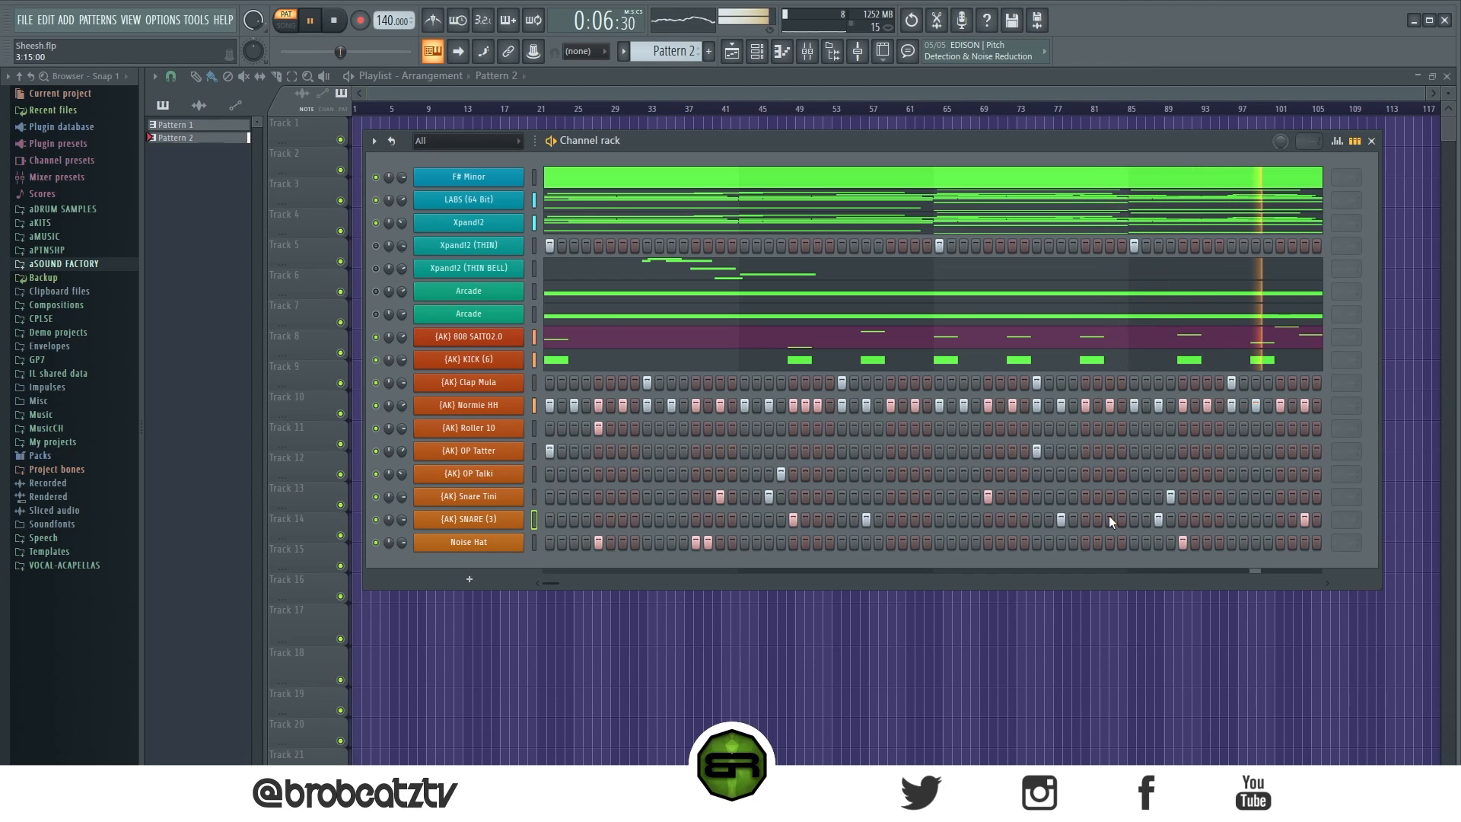
Unmute all channels, including both Arcade and the Xpand!2 (THIN) and (THIN BELL) channels, and replay the full pattern
left_click_drag(553, 583, 610, 588)
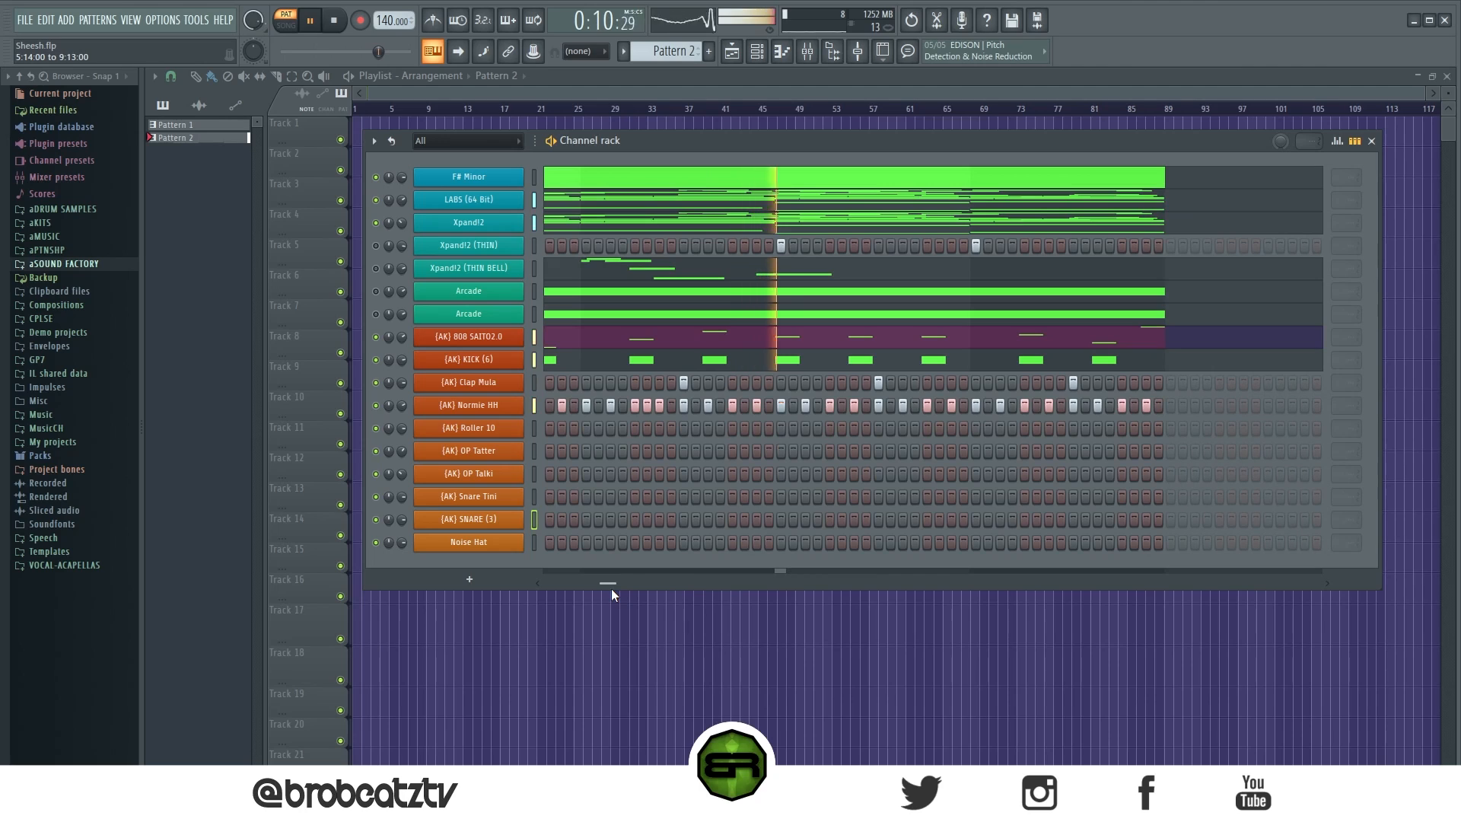
key("space")
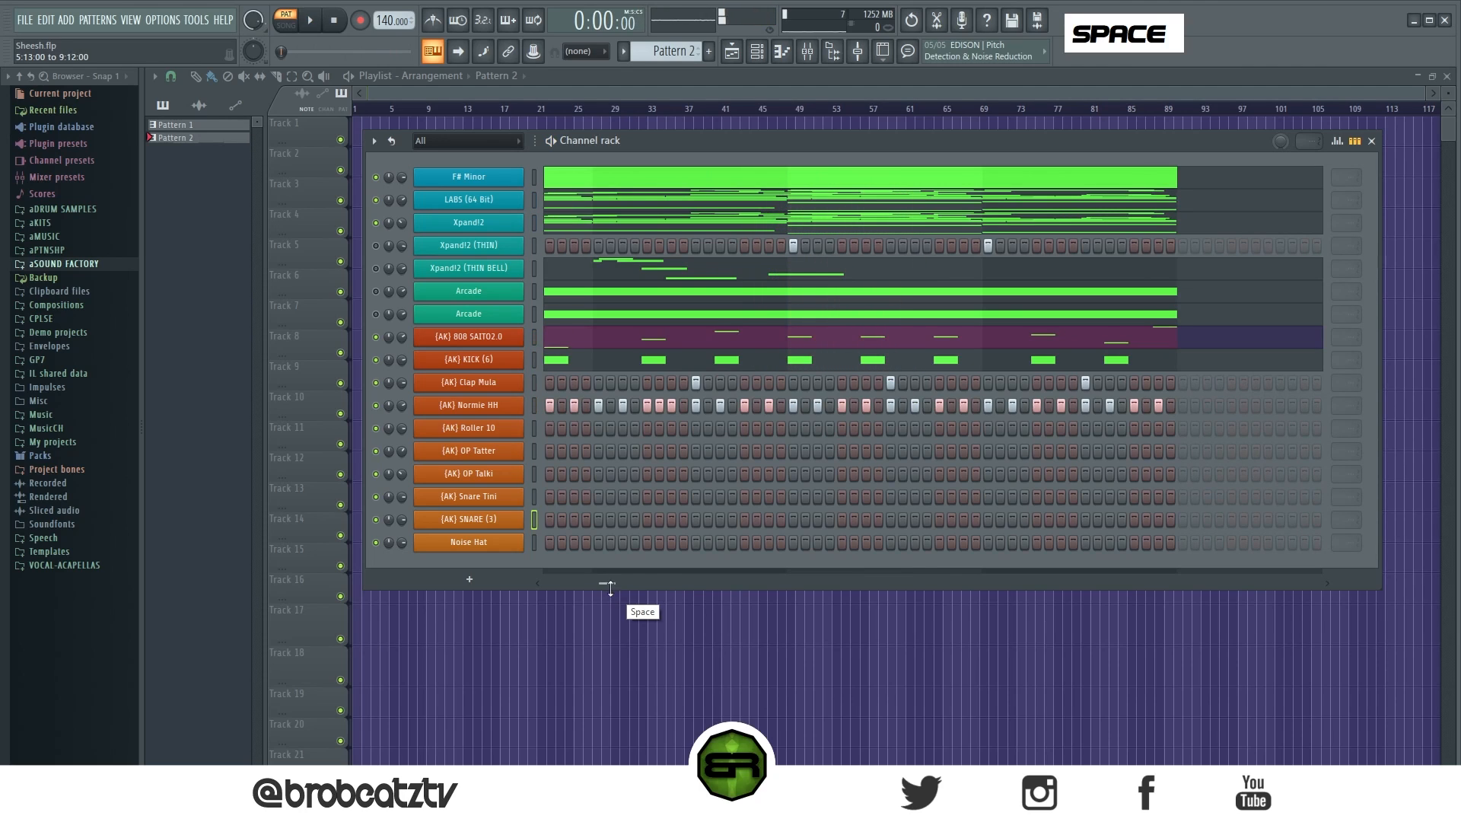
left_click_drag(604, 580, 549, 583)
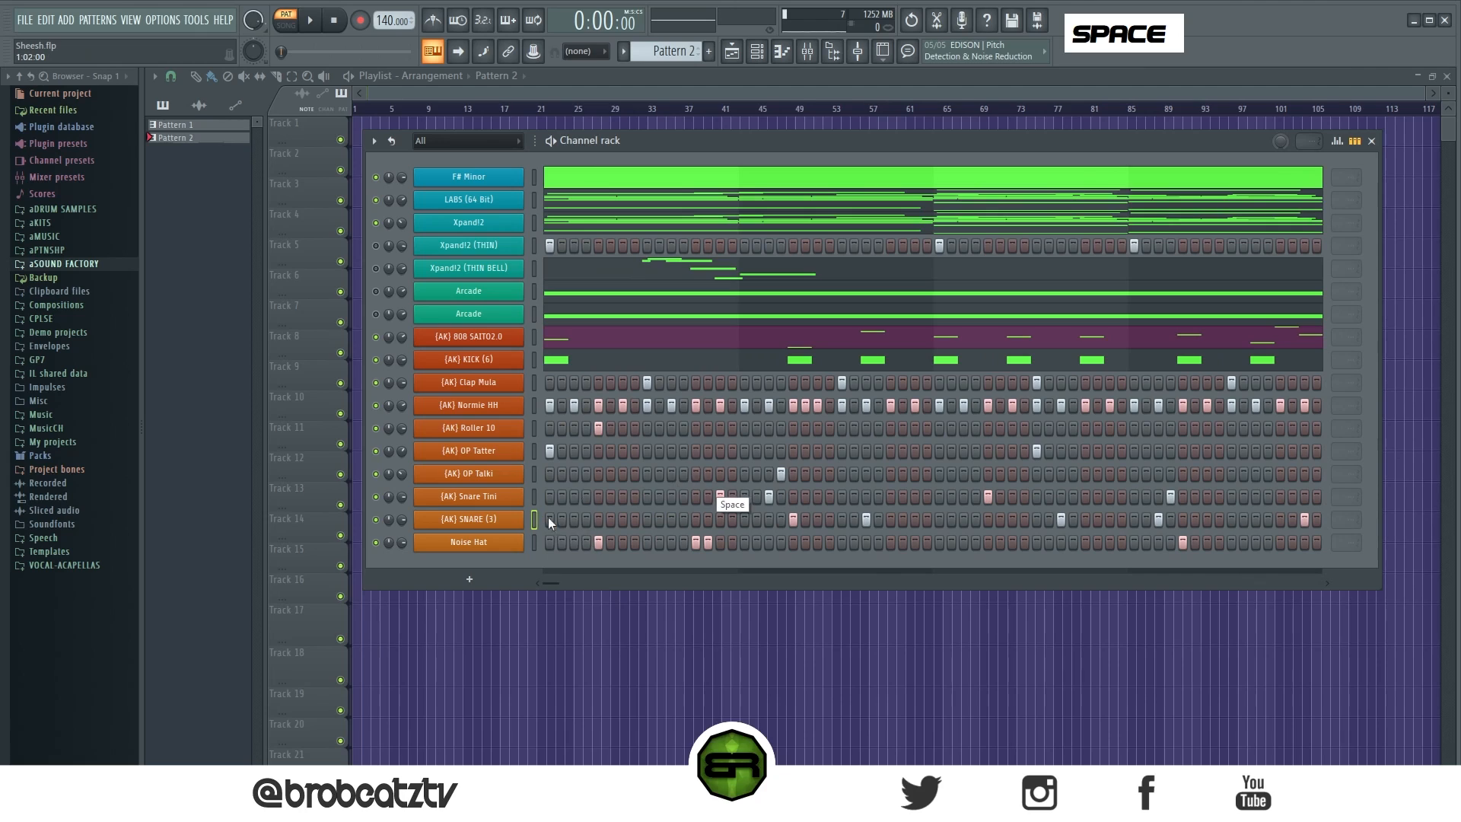
double_click(378, 313, "ctrl")
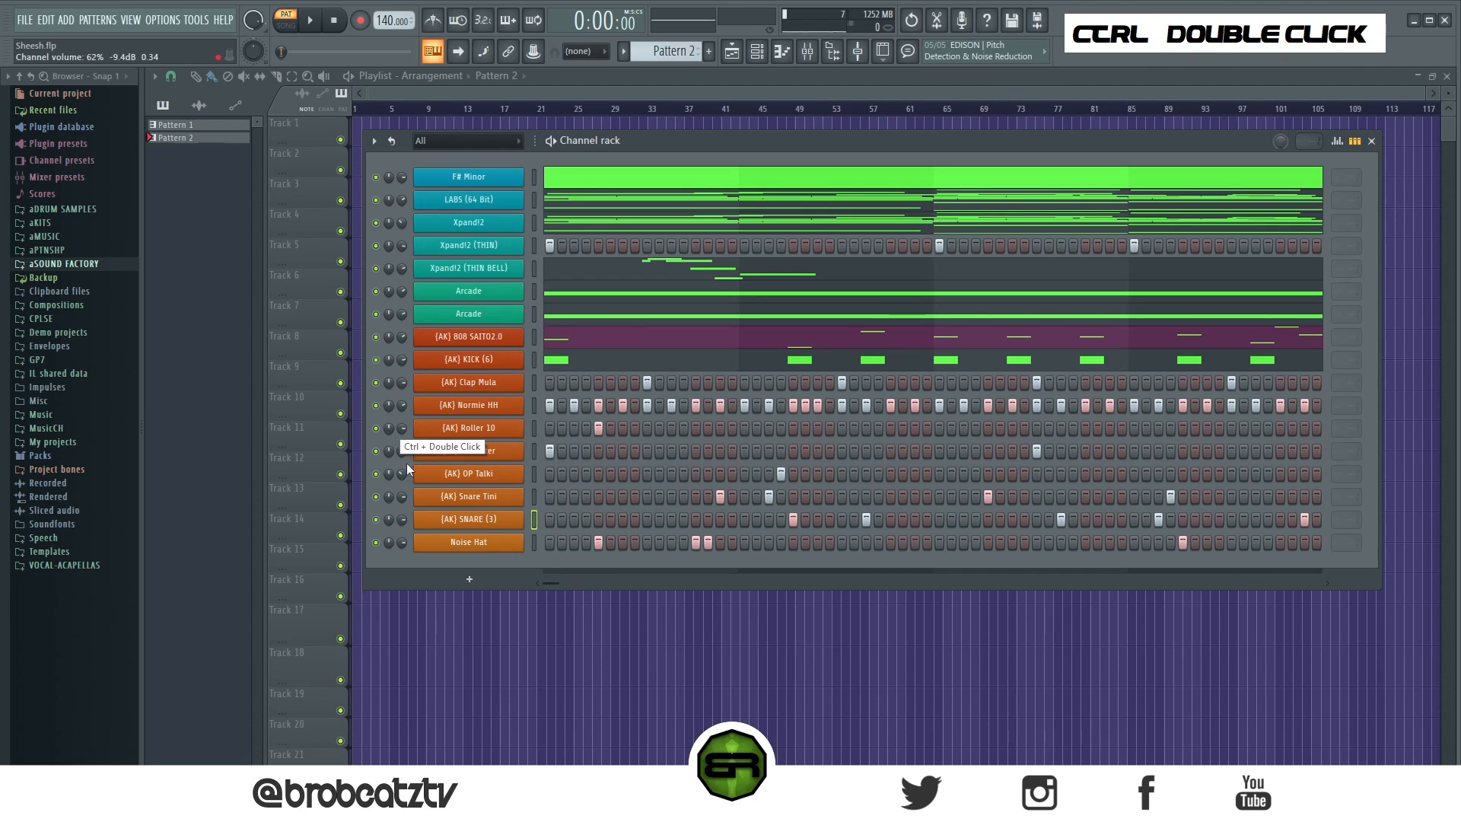
mouse_move(643, 146)
left_mouse_down()
mouse_move(665, 133)
mouse_move(645, 134)
left_mouse_up()
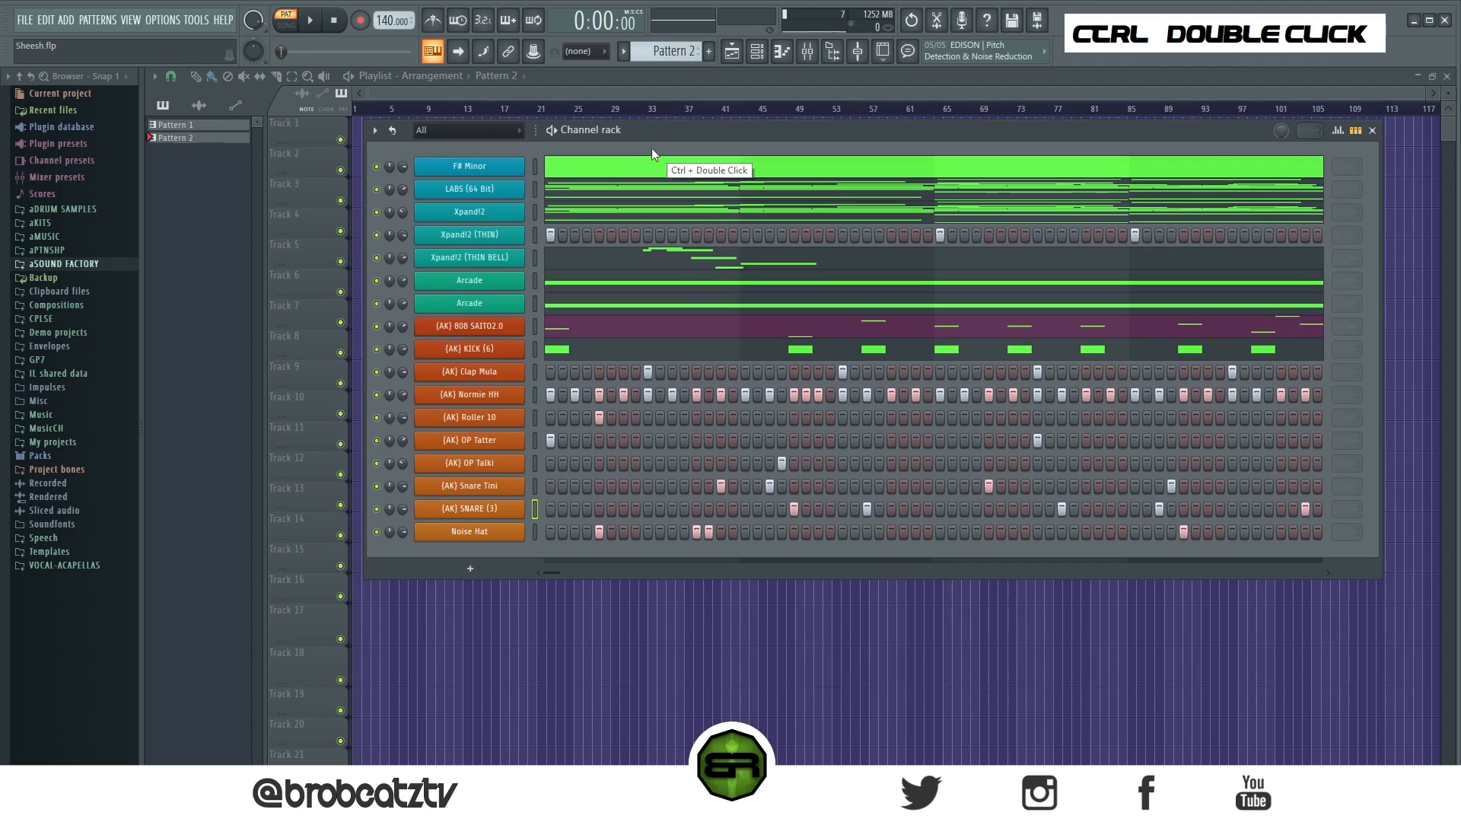
key("space")
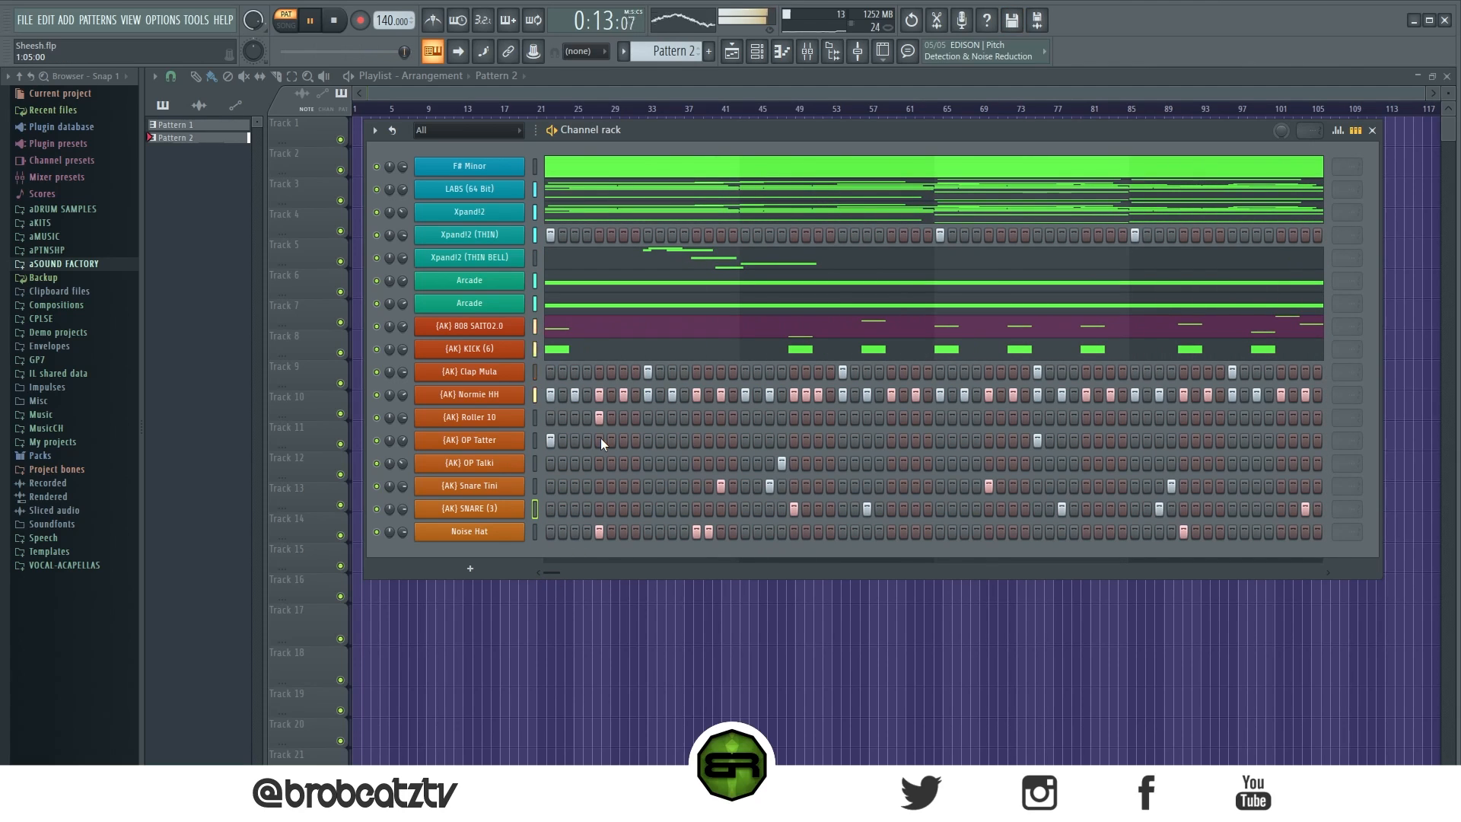
key("space")
left_click_drag(640, 128, 651, 125)
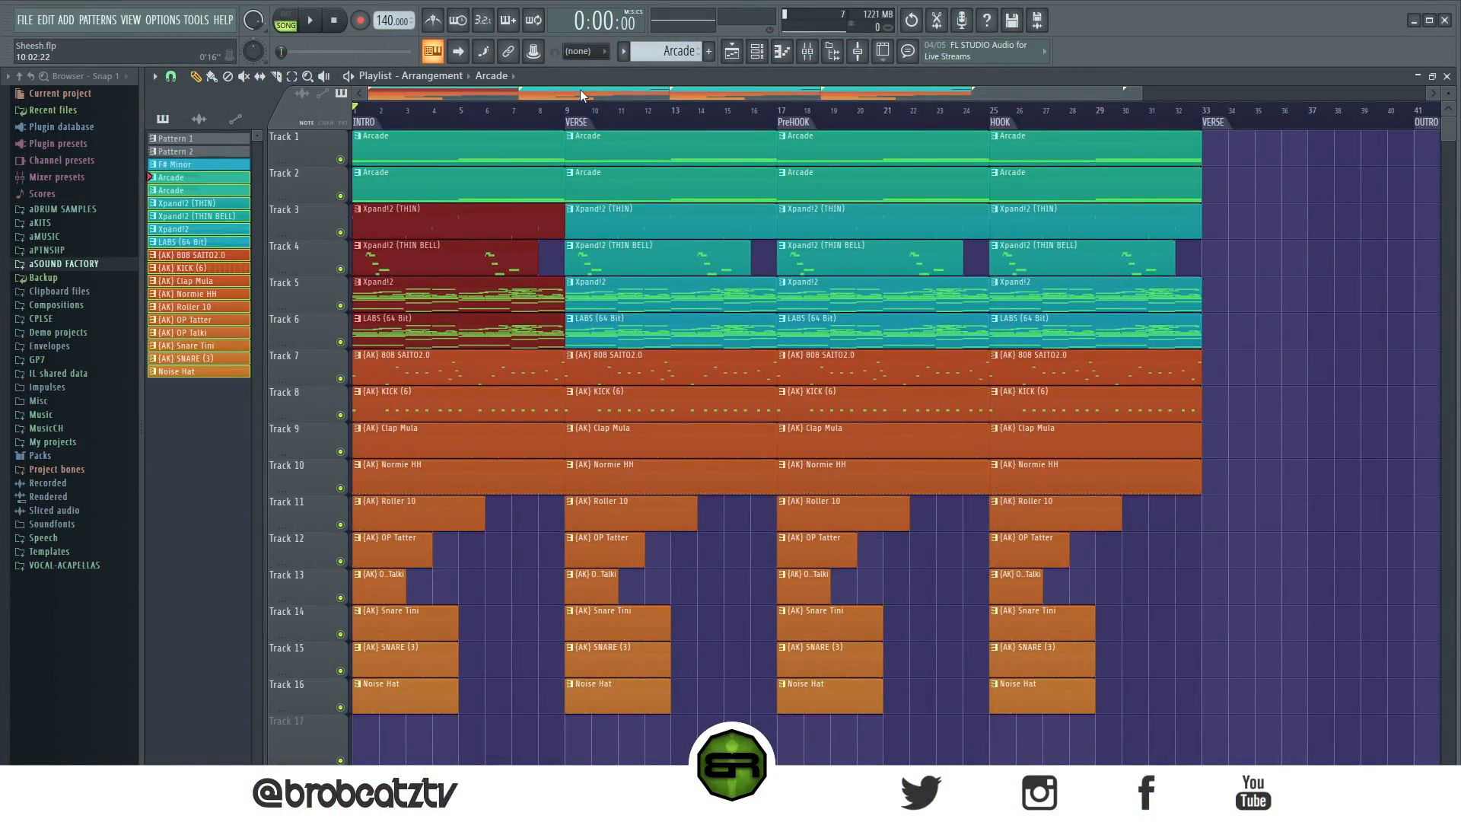
Delete every clip in the INTRO section of the playlist except the LABS (64 Bit) clip
right_click(1275, 285)
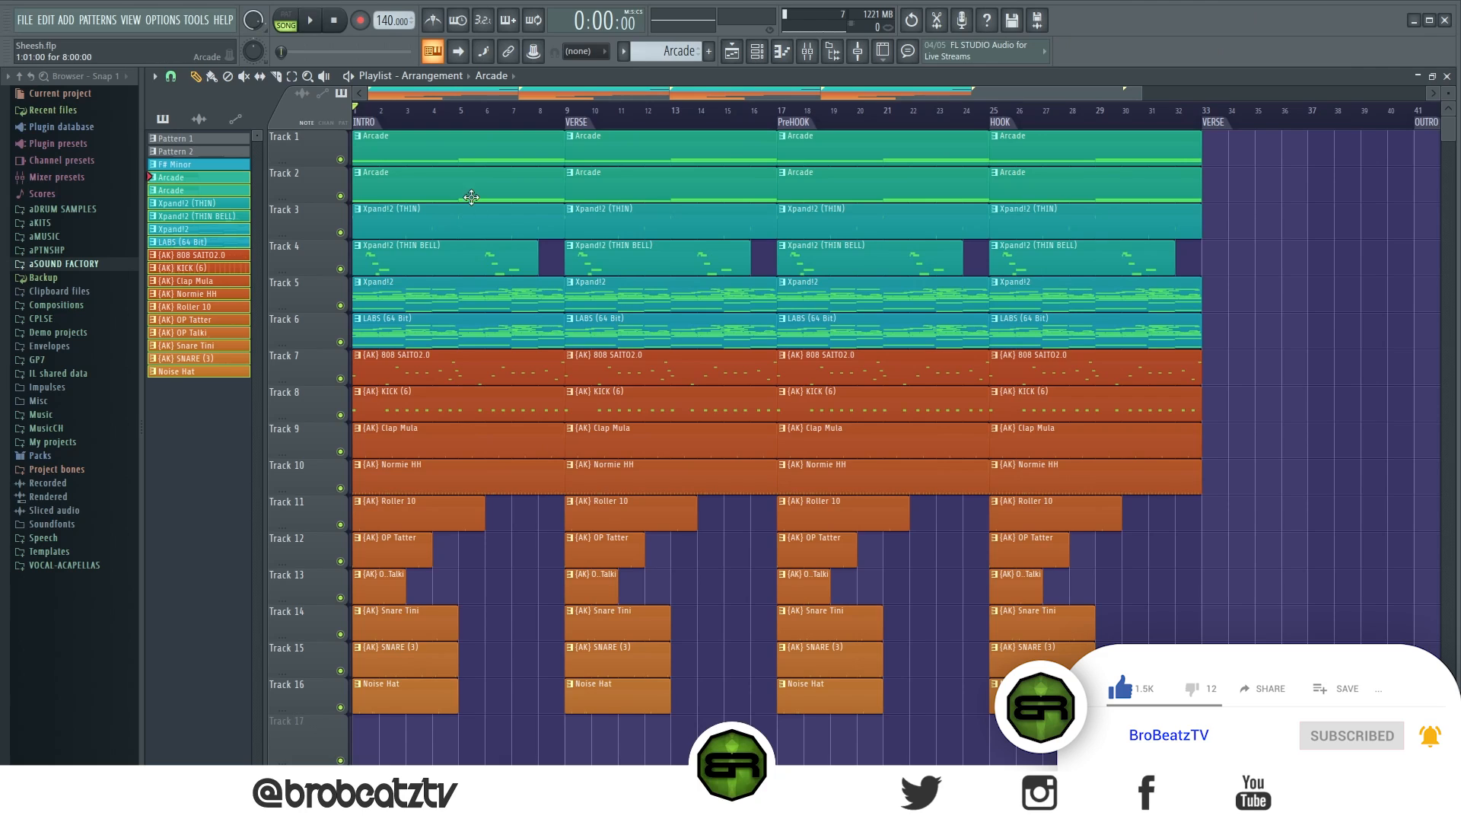
right_click(430, 148)
right_click(397, 369)
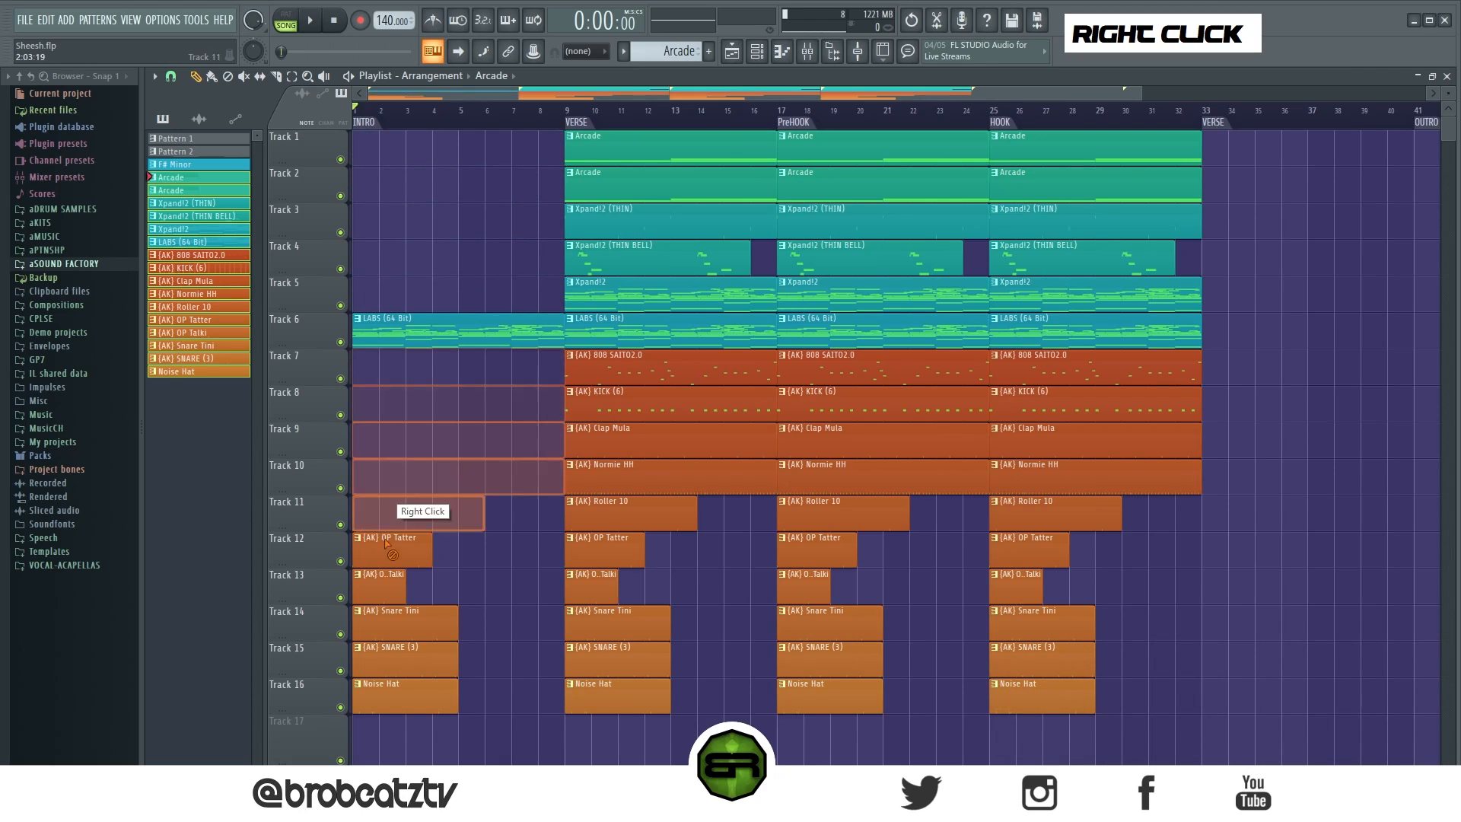
right_click(387, 544)
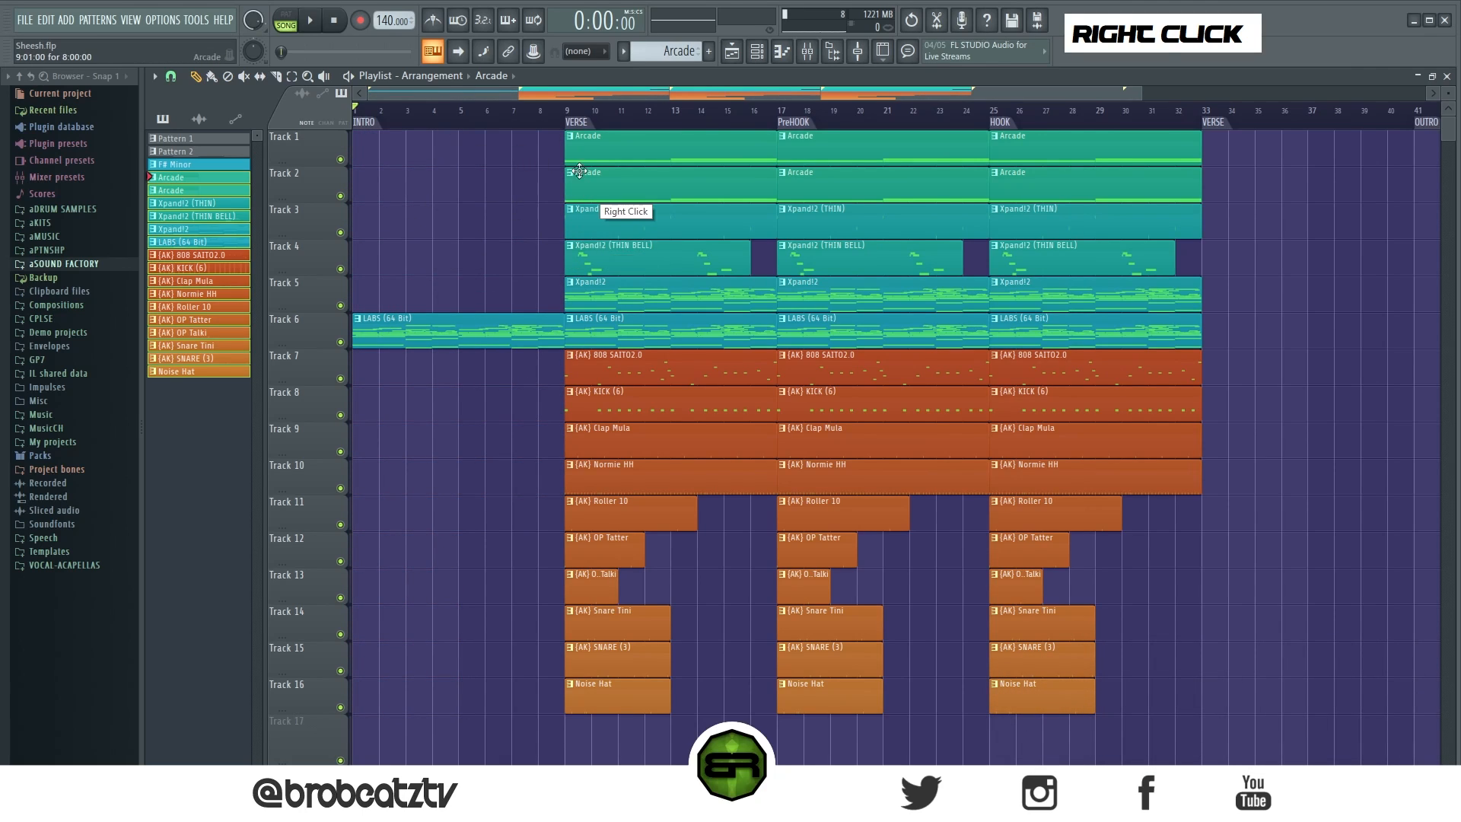
Copy the Xpand!2 (THIN BELL) clip to bar 5 in the INTRO, trimmed to end at bar 8, and play from bar 4
left_click_drag(587, 220, 639, 254)
left_click_drag(639, 253, 537, 255)
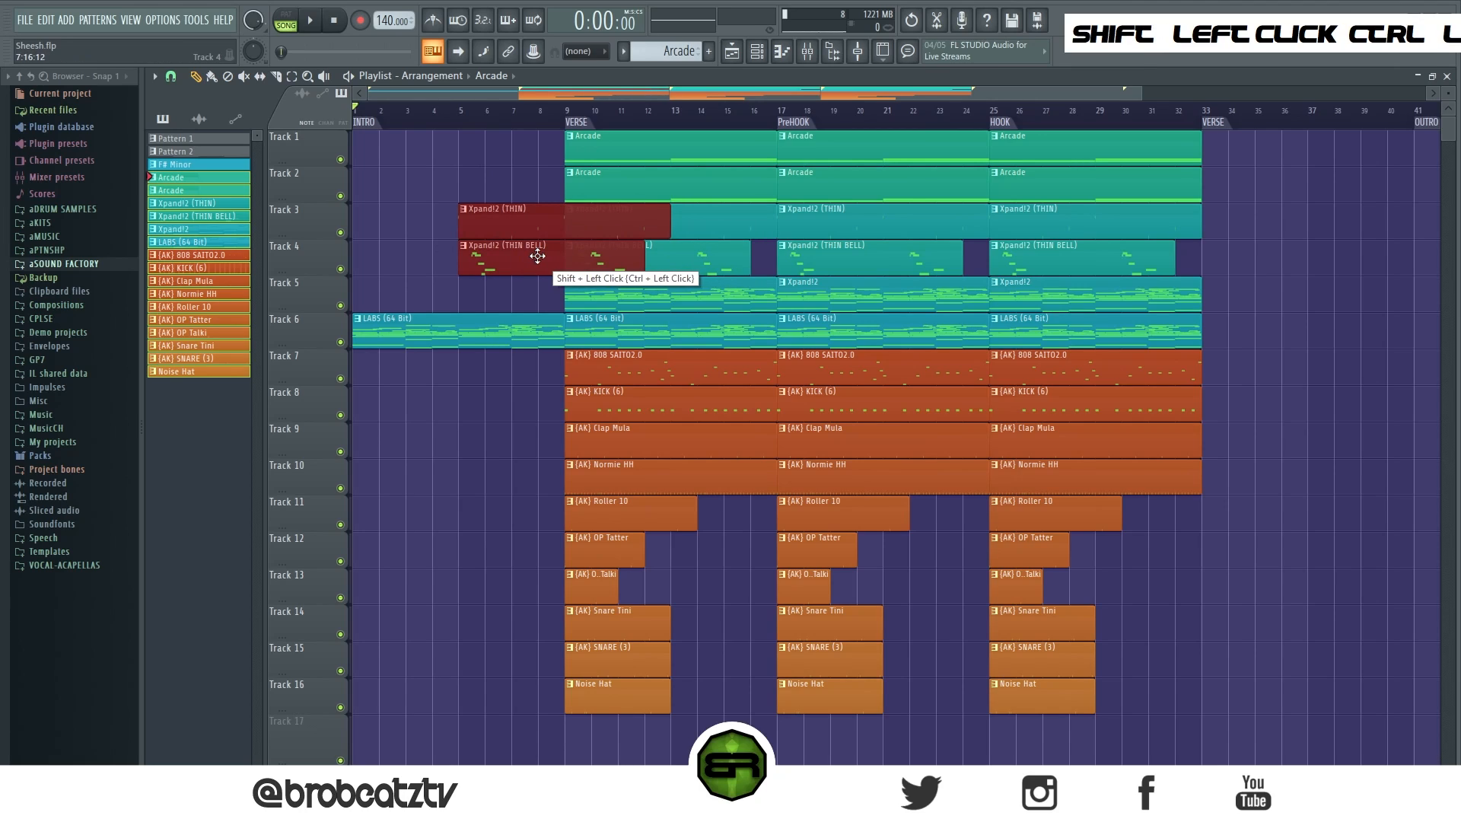
left_click_drag(670, 228, 566, 236)
left_click(529, 162, "ctrl")
right_click(498, 220)
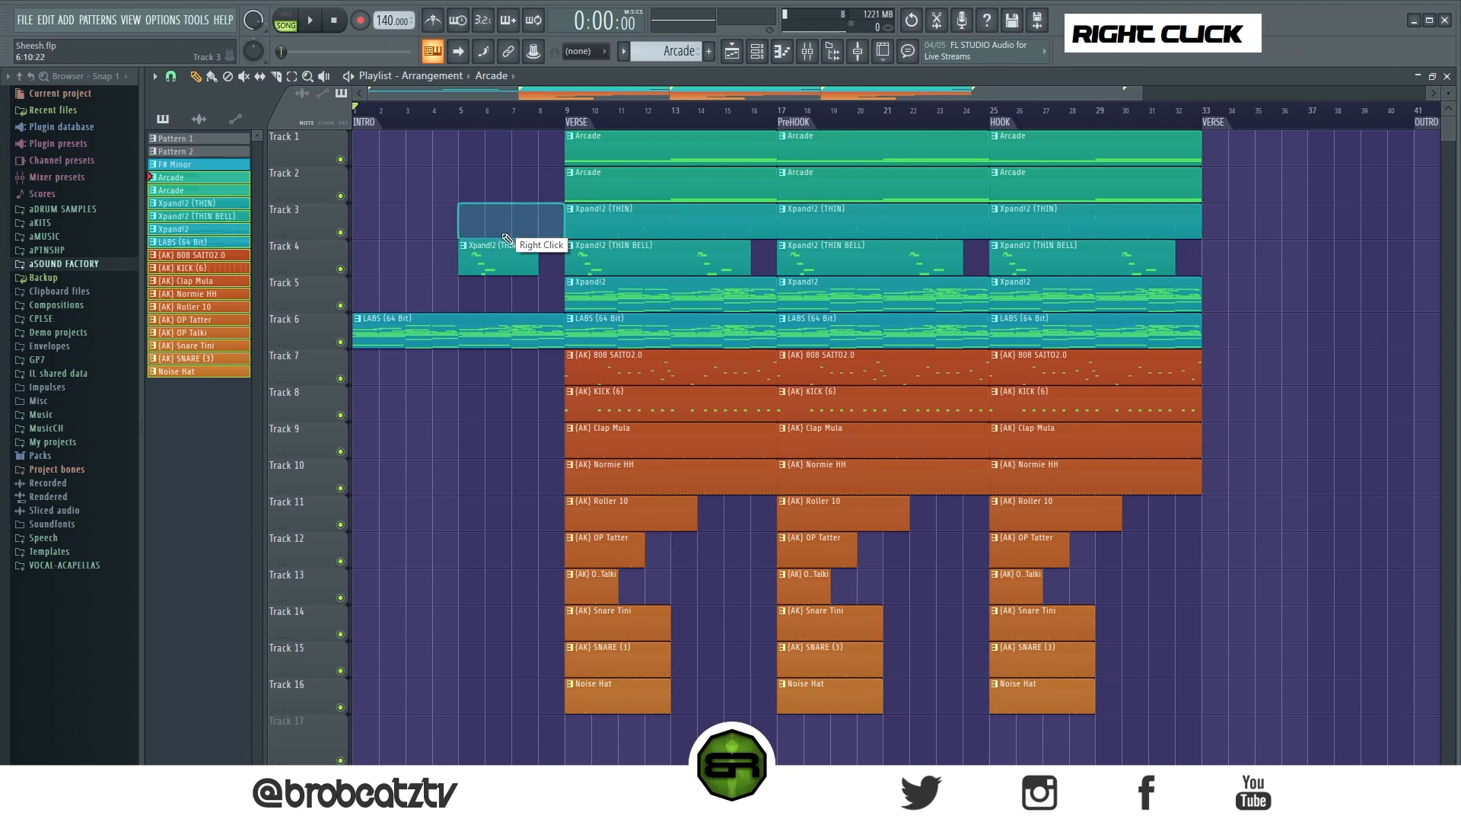
left_click(442, 114)
key("space")
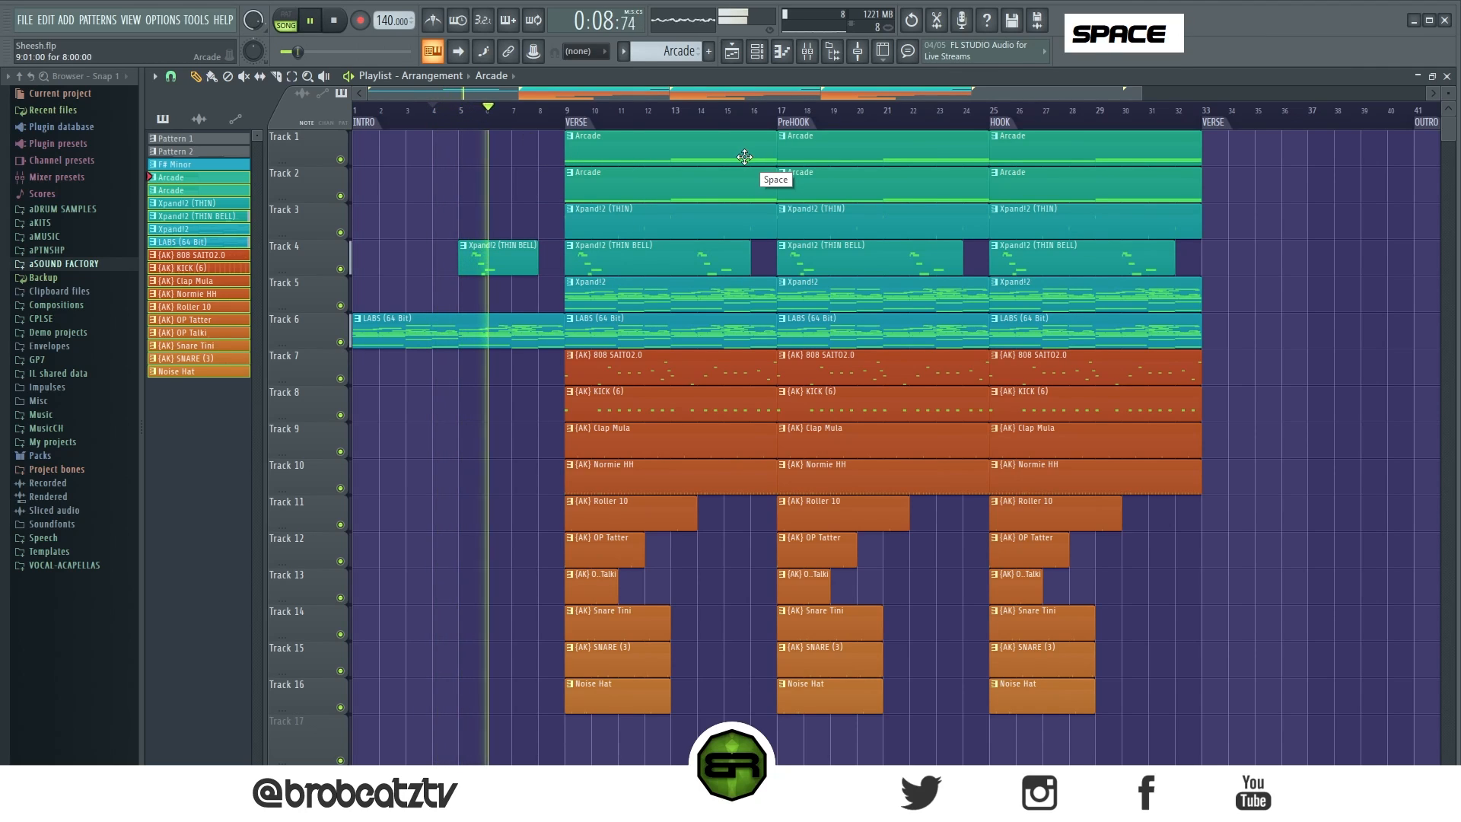
key("space")
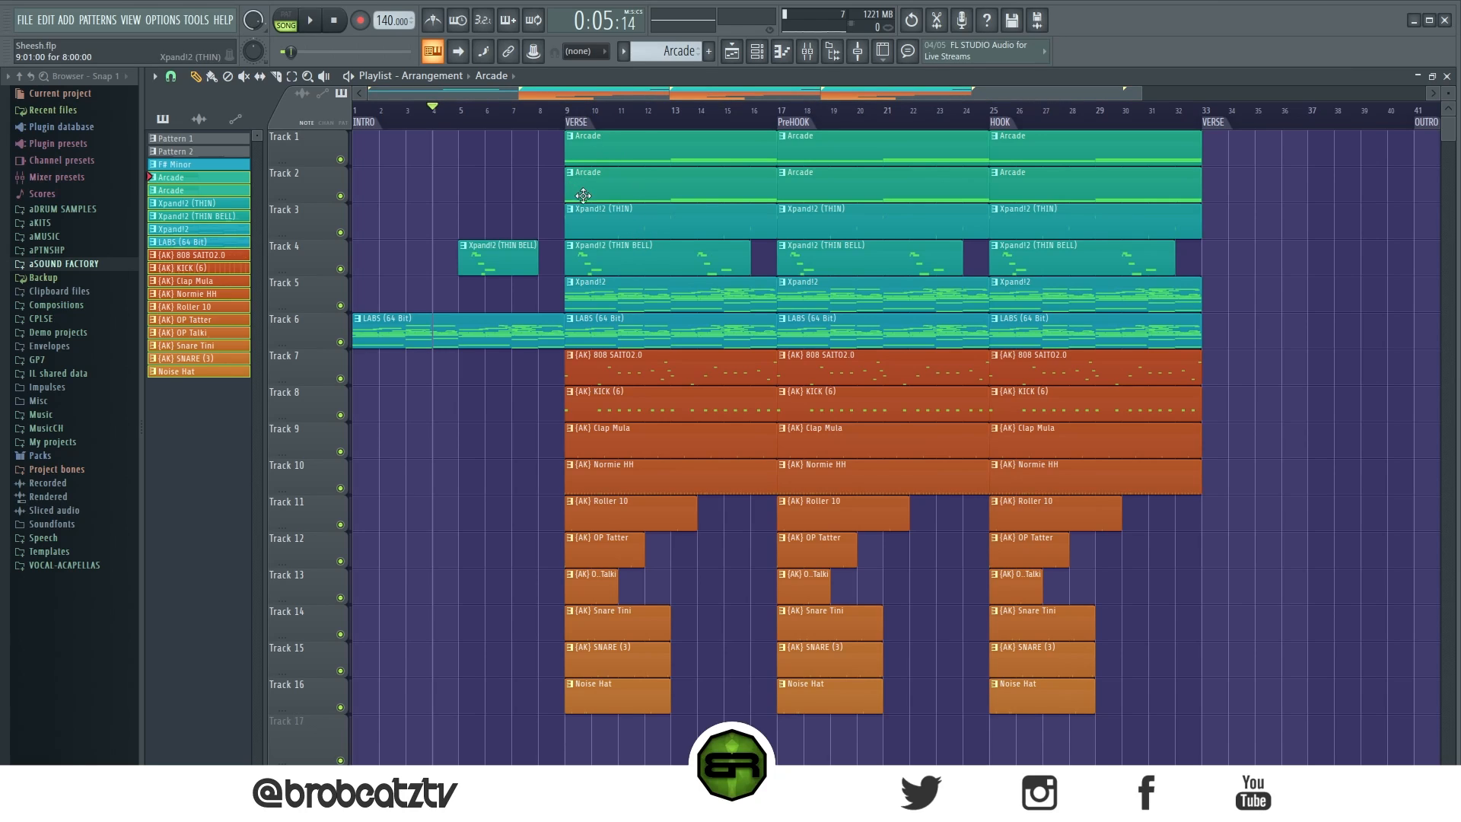
Delete both Arcade clips and the Xpand!2 (THIN) and (THIN BELL) clips from the VERSE section at bar 9
right_click(565, 172)
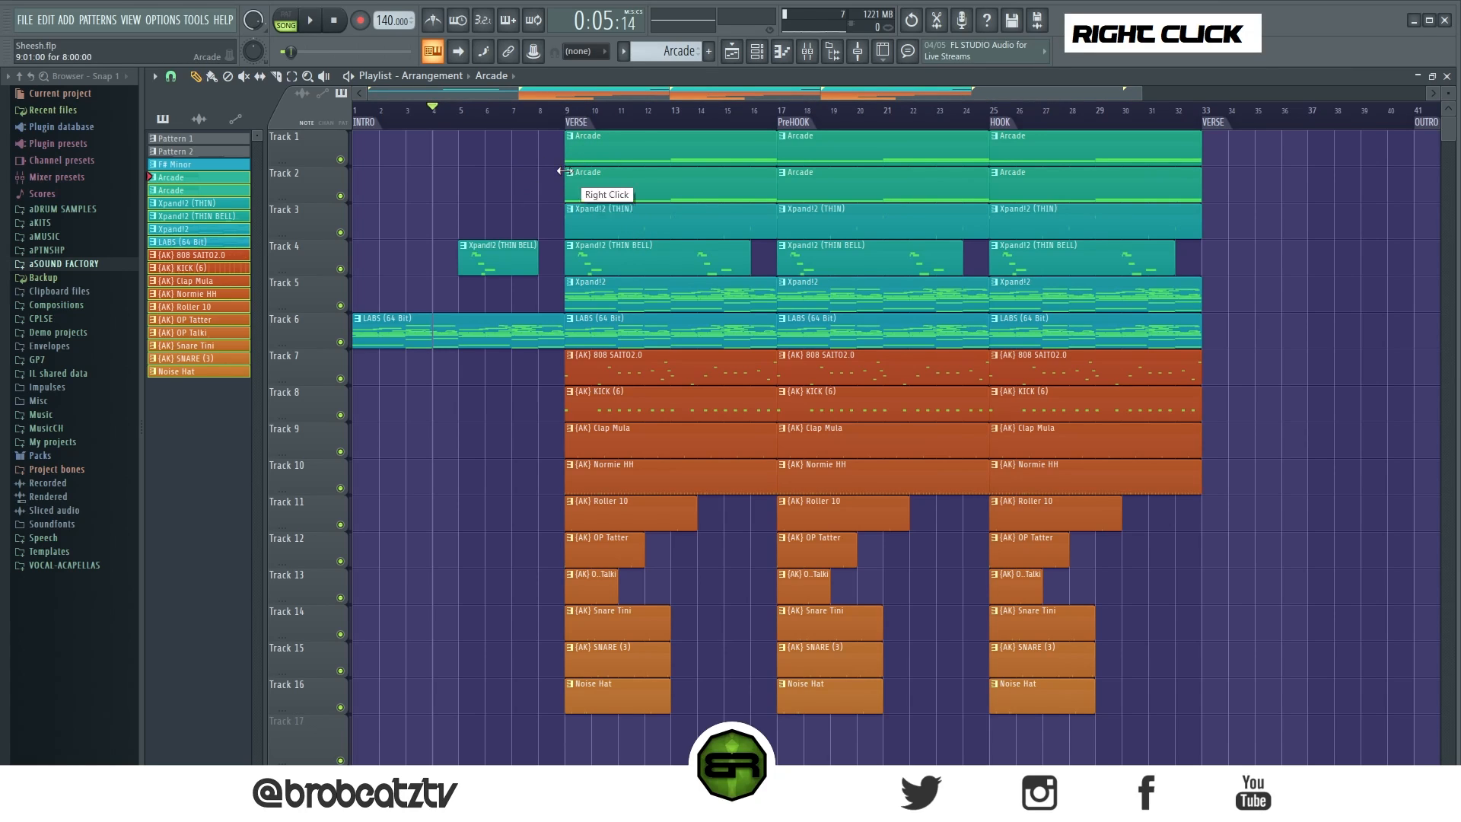
right_click(617, 155)
right_click(624, 186)
right_click(635, 221)
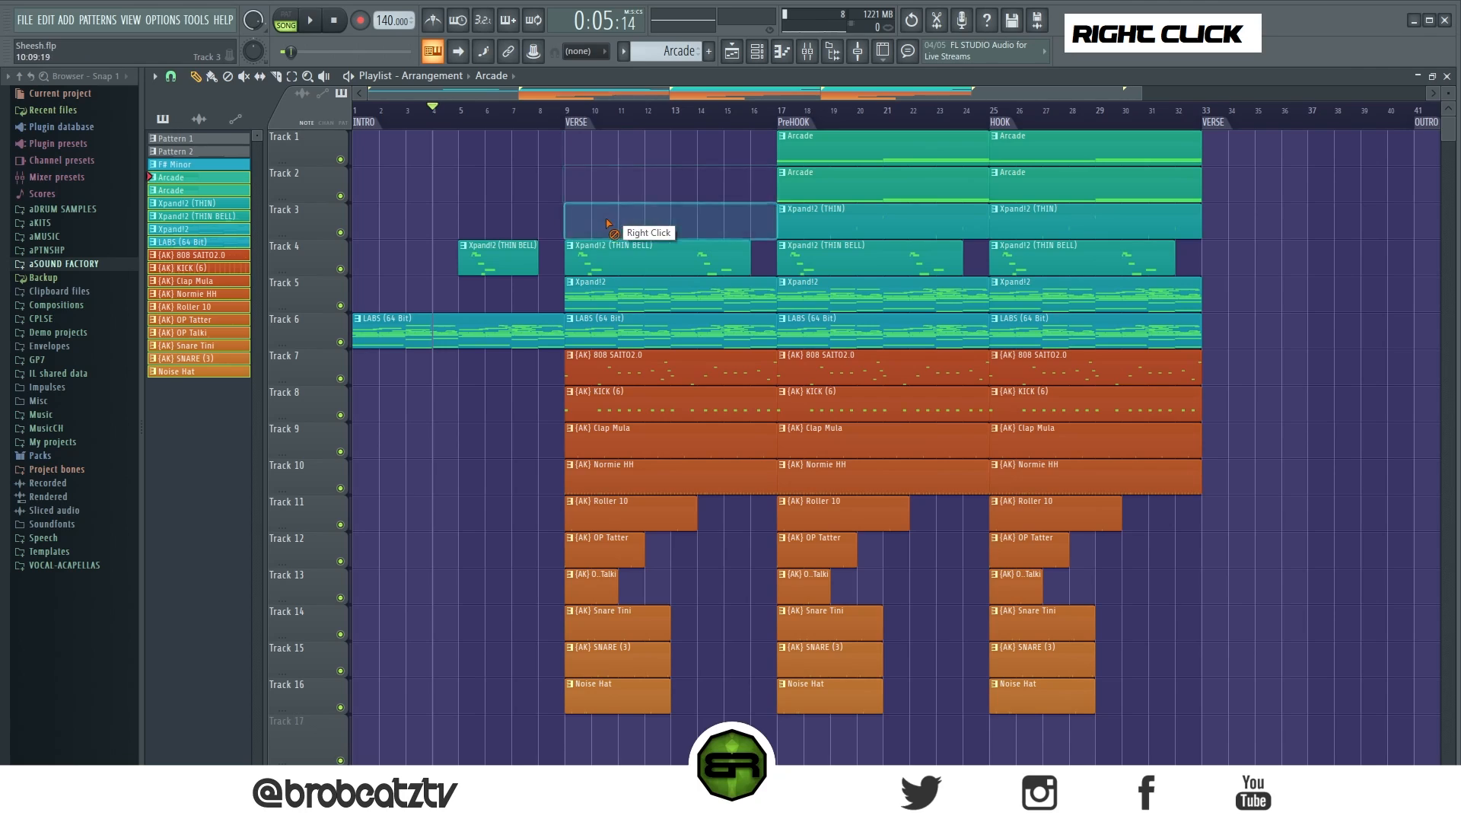
right_click(609, 255)
Delete the Roller 10, OP Tatter, OP Talki, Snare Tini, SNARE (3) and Noise Hat clips from the VERSE section at bar 9
right_click(645, 659)
right_click(636, 694)
right_click(628, 624)
right_click(601, 586)
right_click(608, 549)
right_click(613, 514)
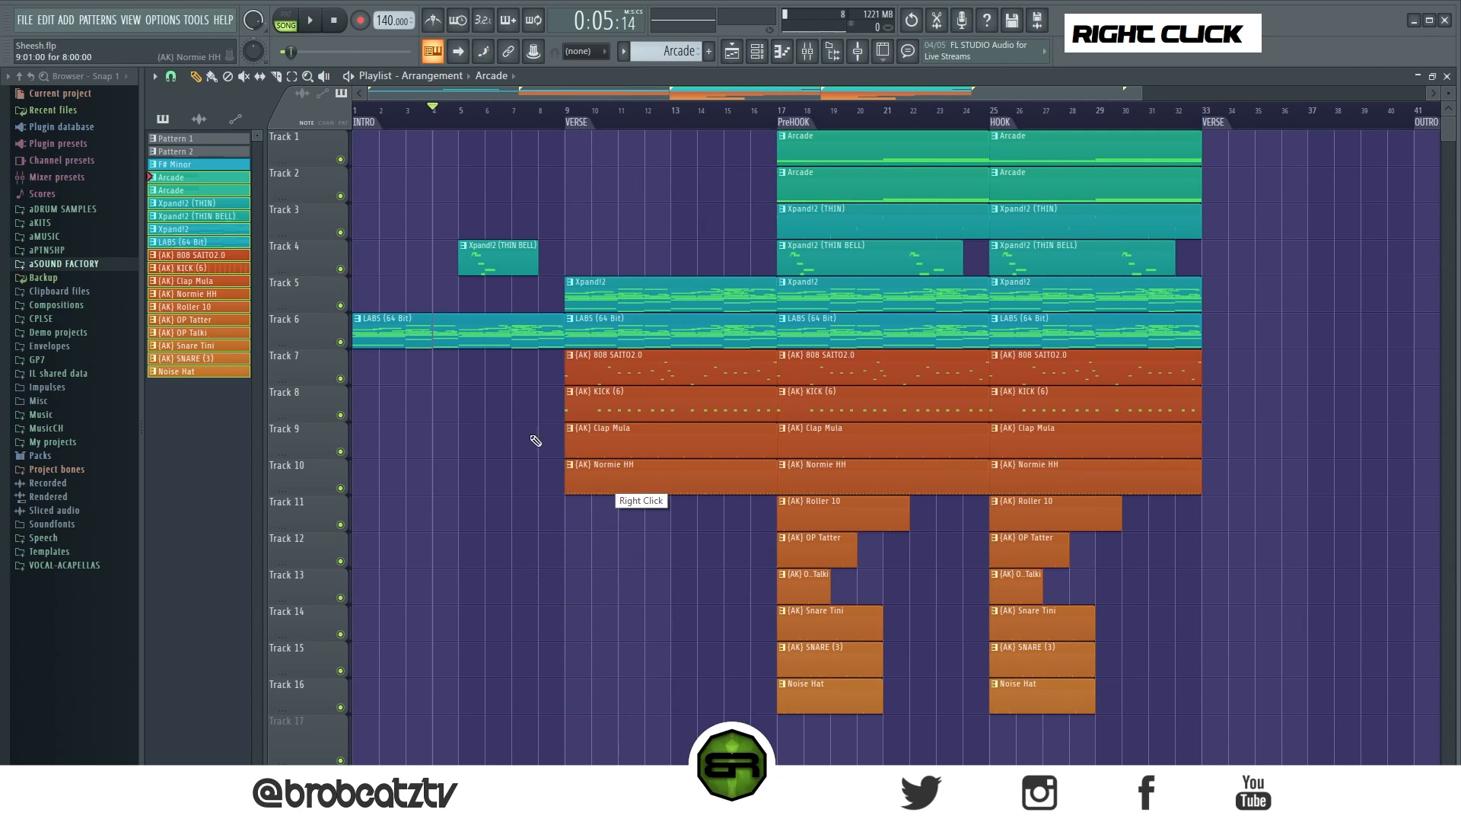
Delete the (AK) 808 SAITO2.0 clip from the VERSE section and play the arrangement from bar 7
right_click(571, 369)
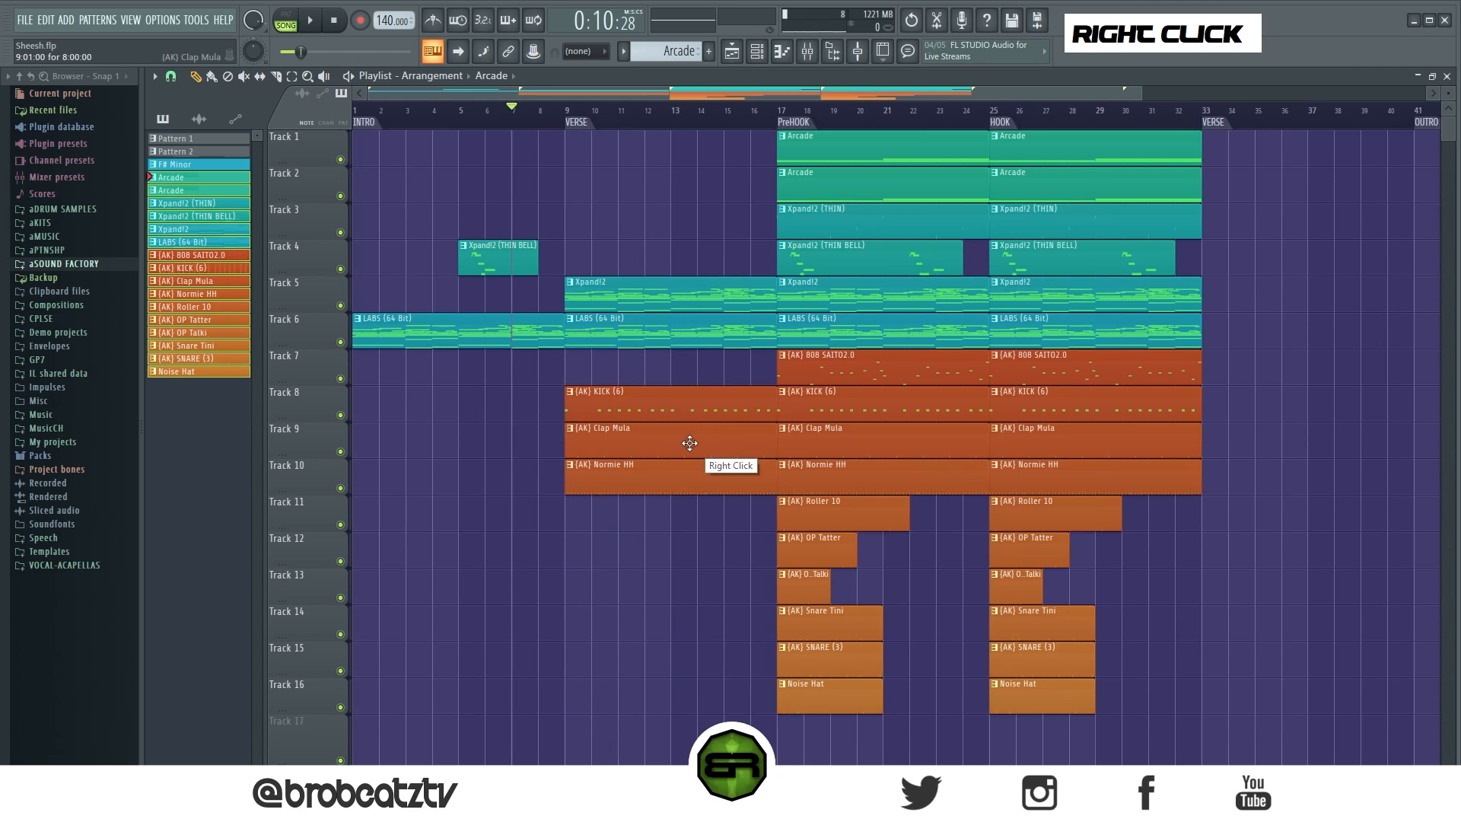
key("space")
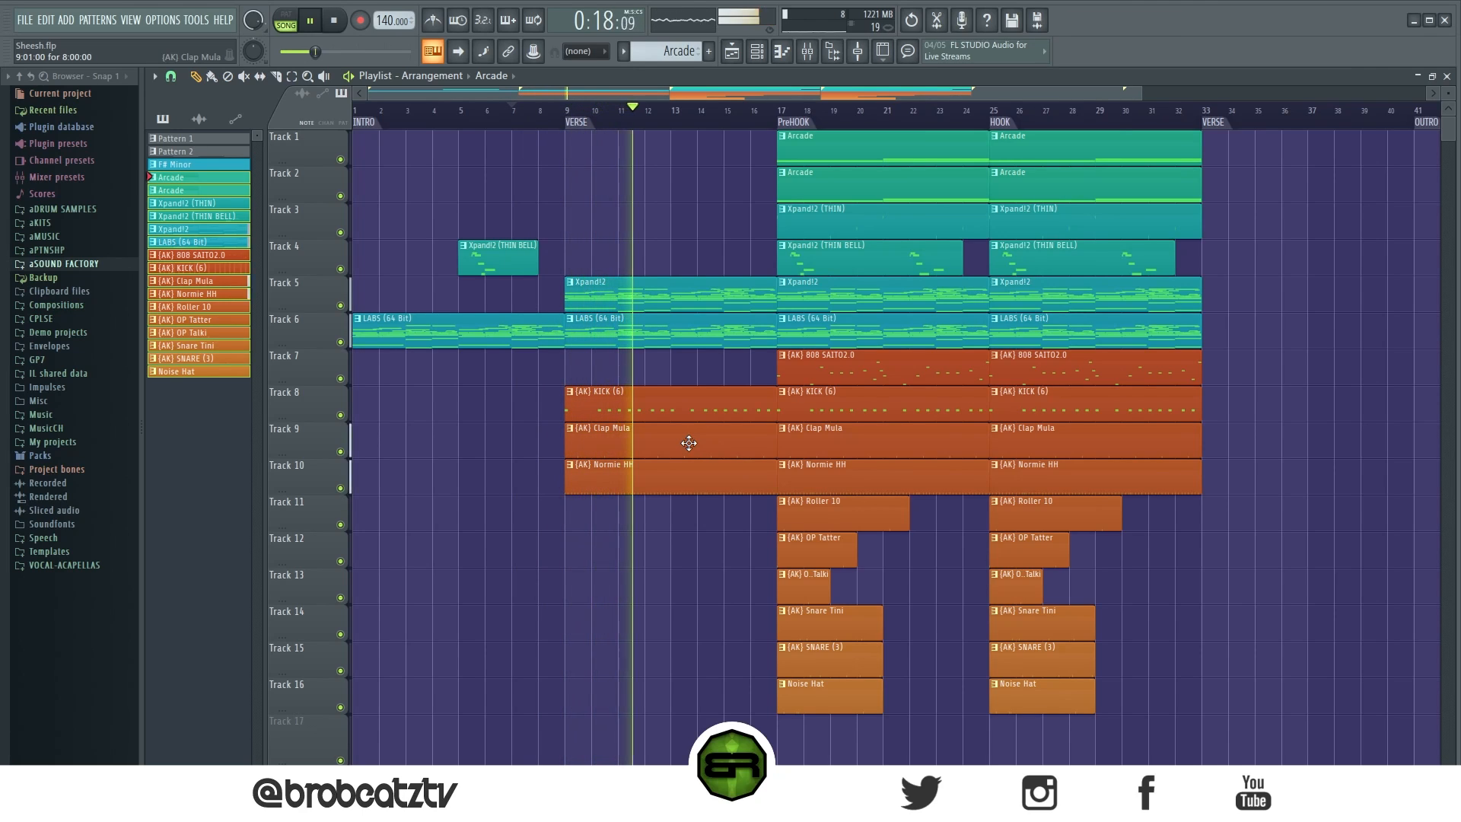
key("space")
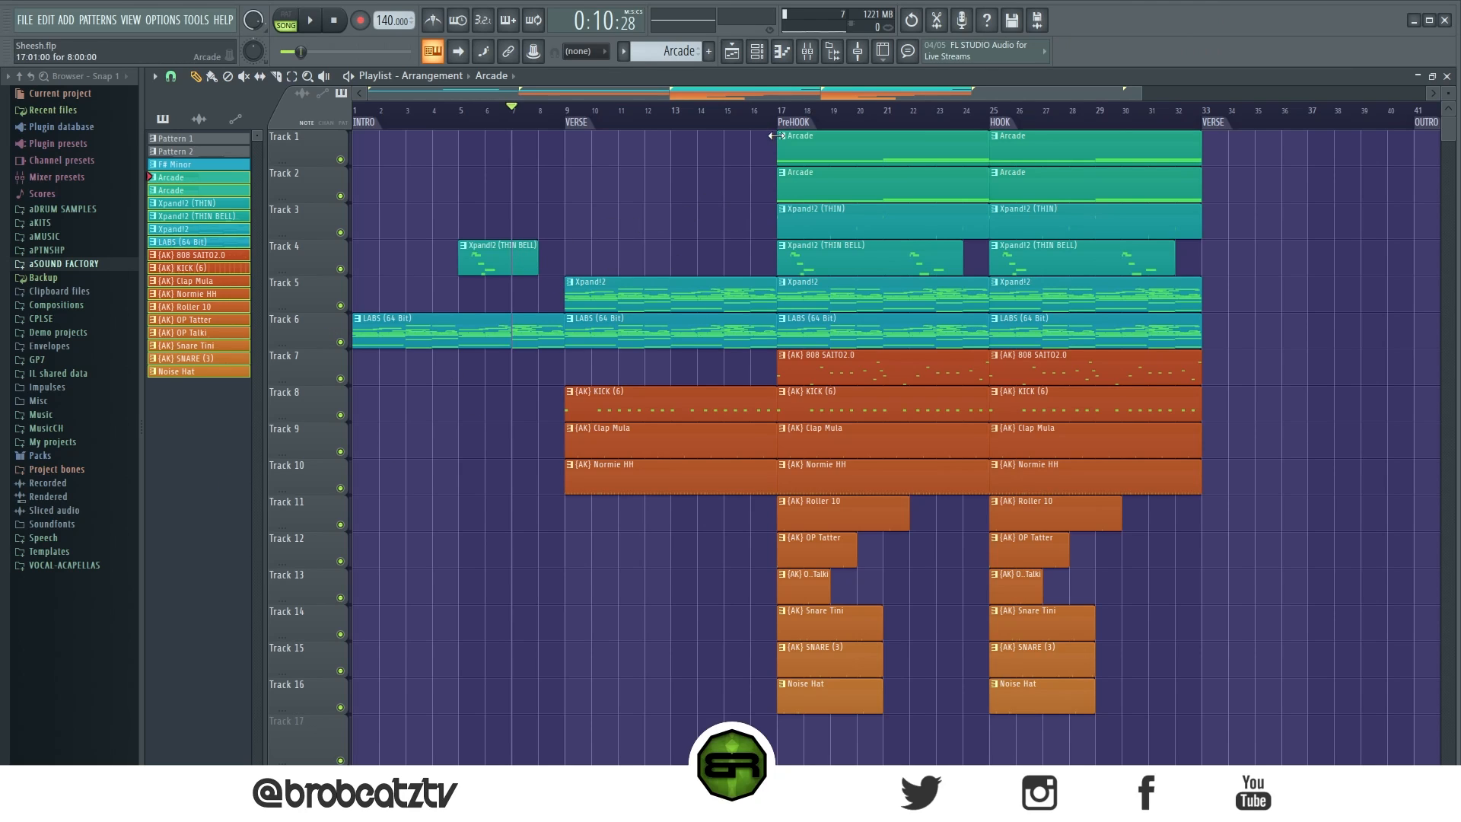
Delete both Arcade clips from the PreHOOK section and play the transition from bar 15
scroll(837, 114, "right", 4)
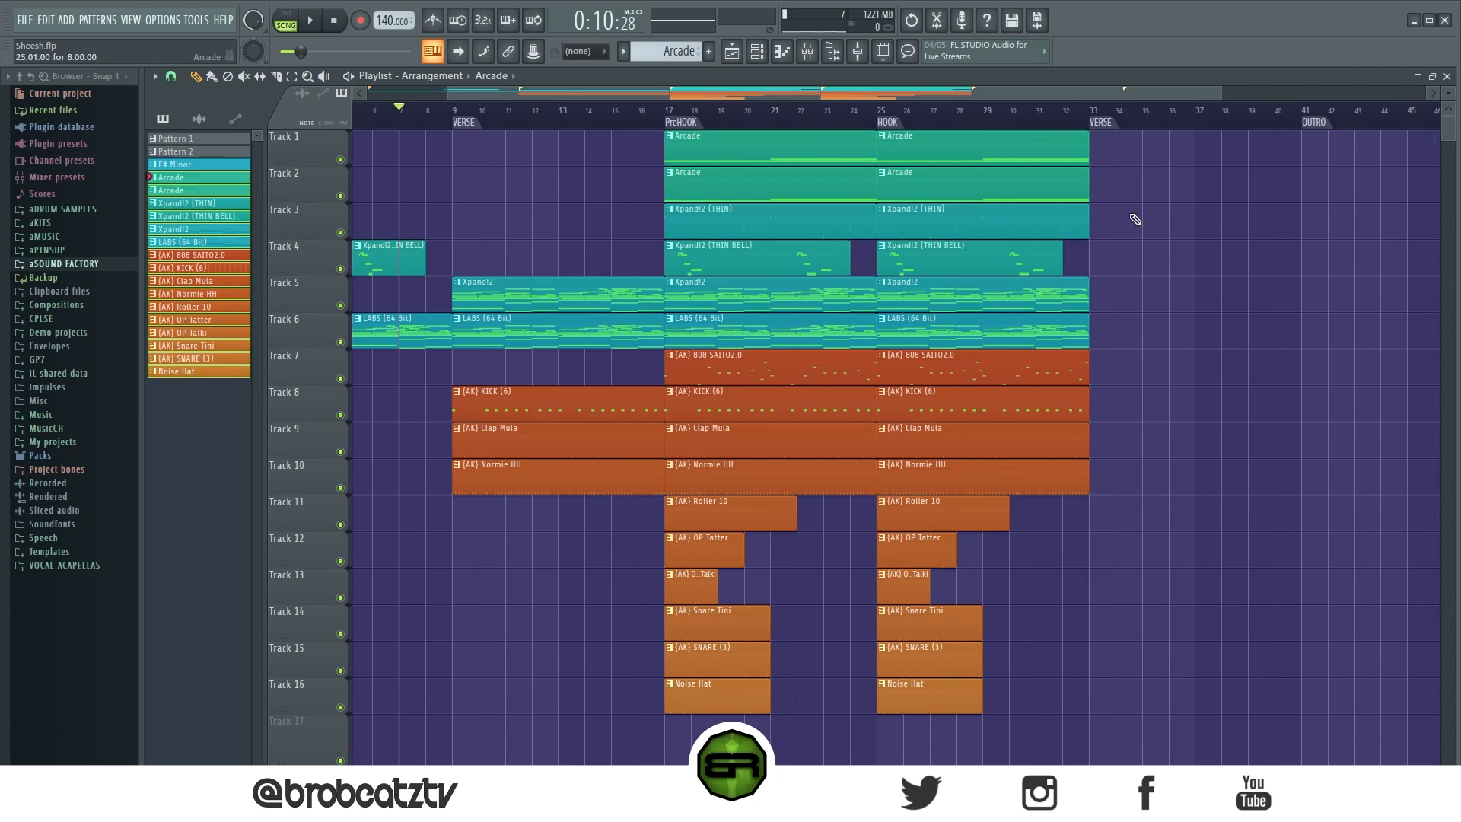
right_click(643, 268)
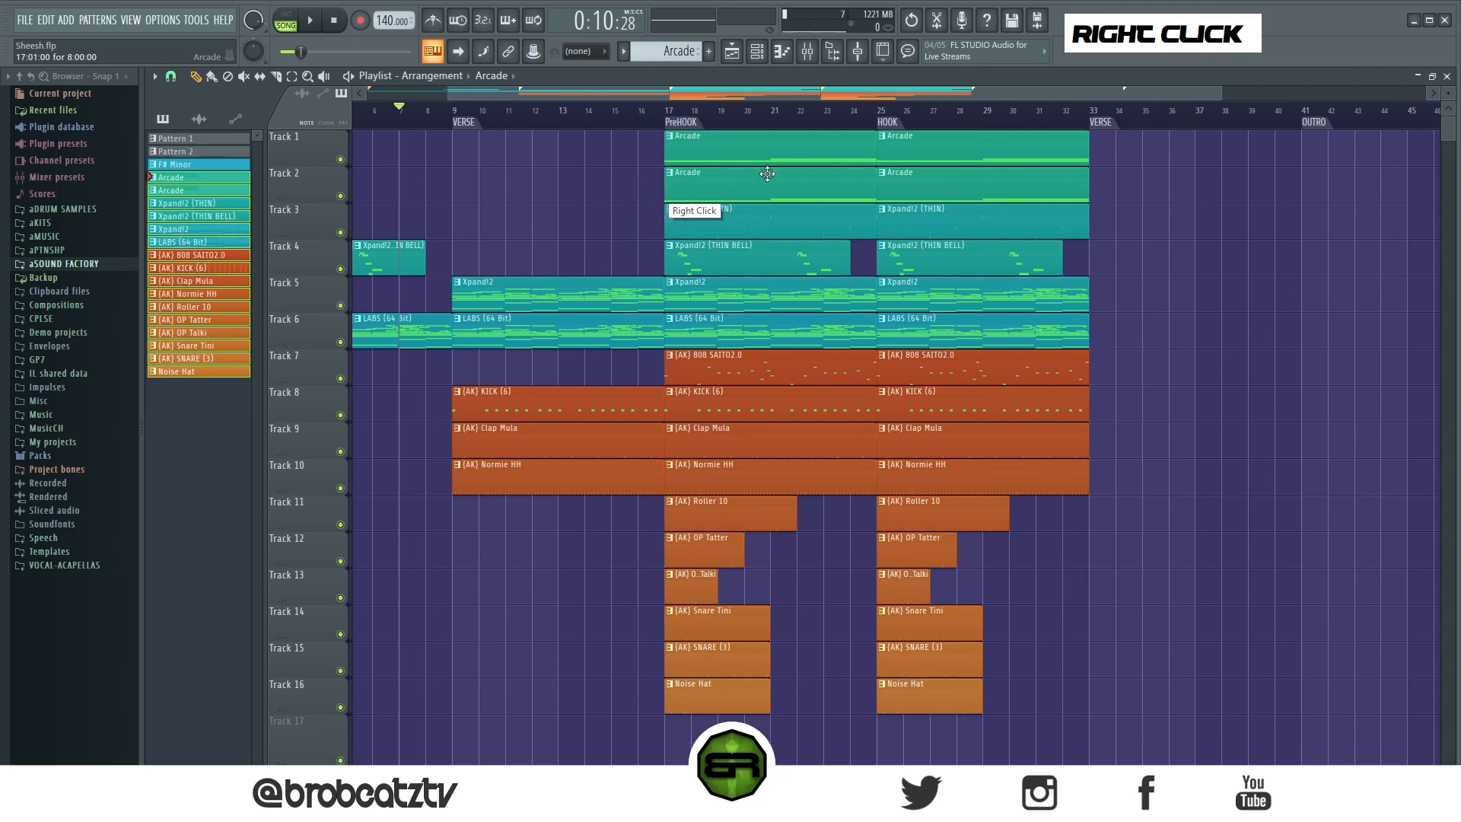
right_click(709, 148)
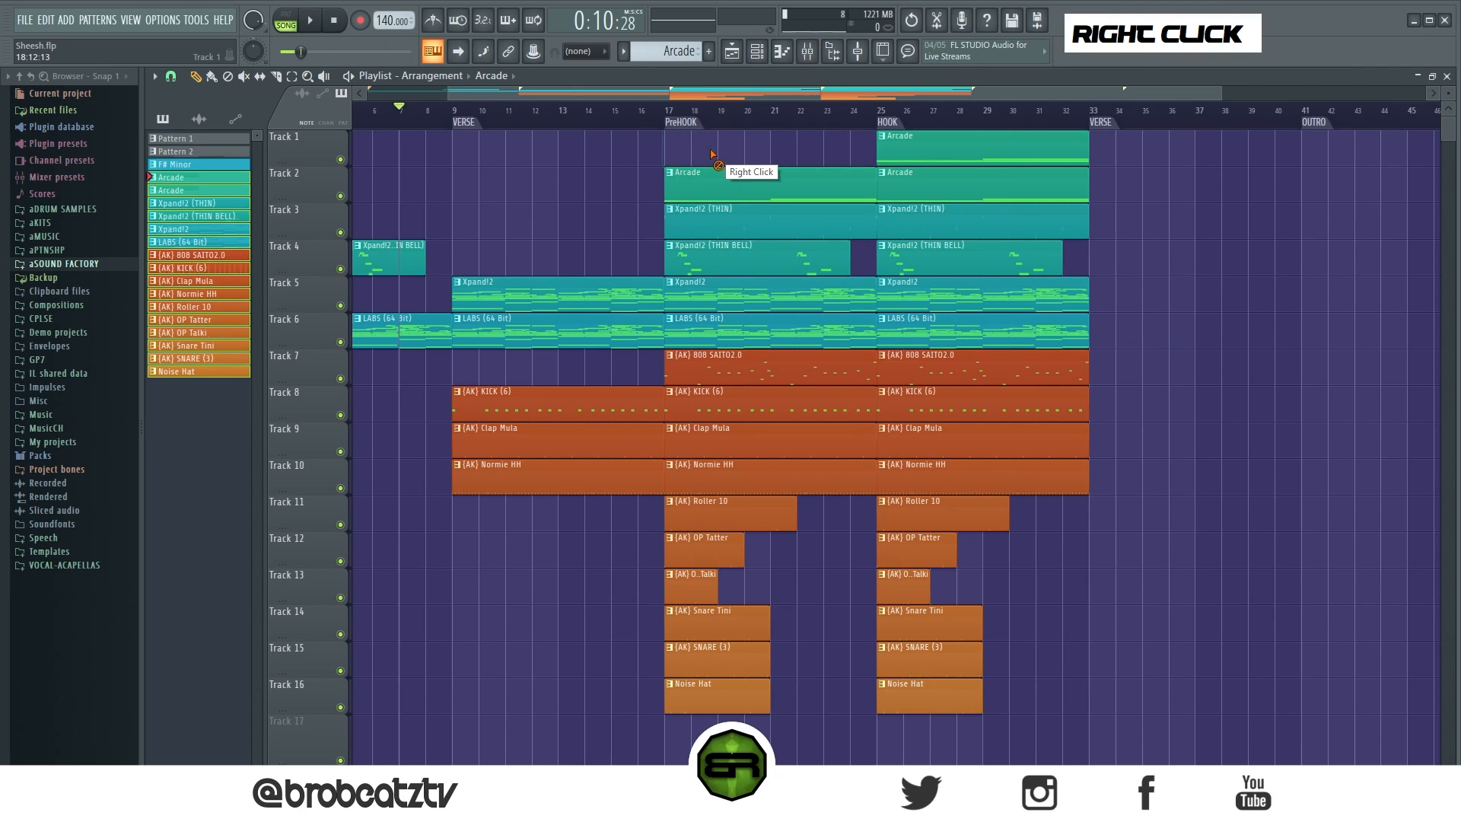
key("ctrl+z")
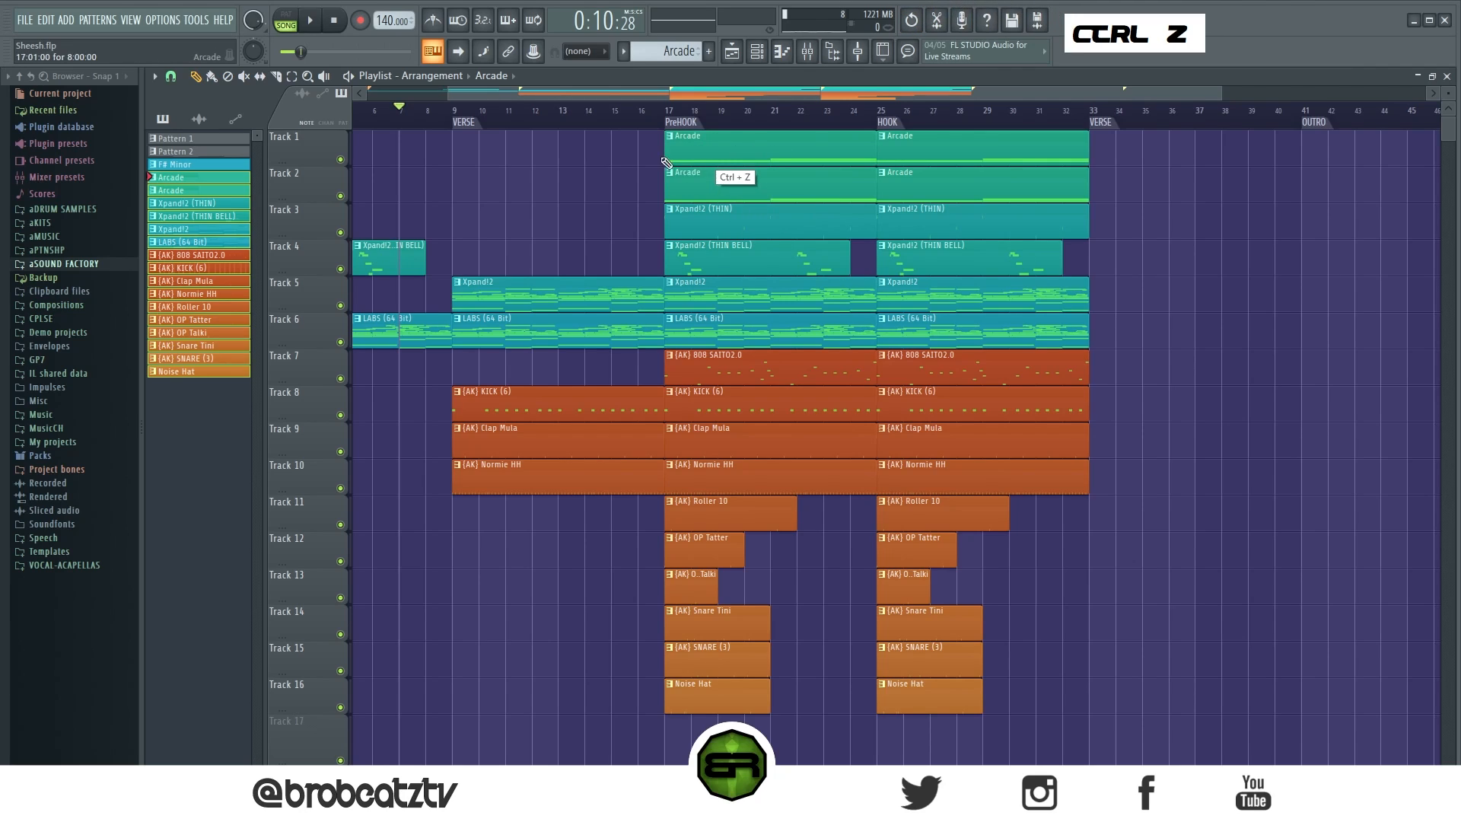
right_click(716, 146)
right_click(733, 192)
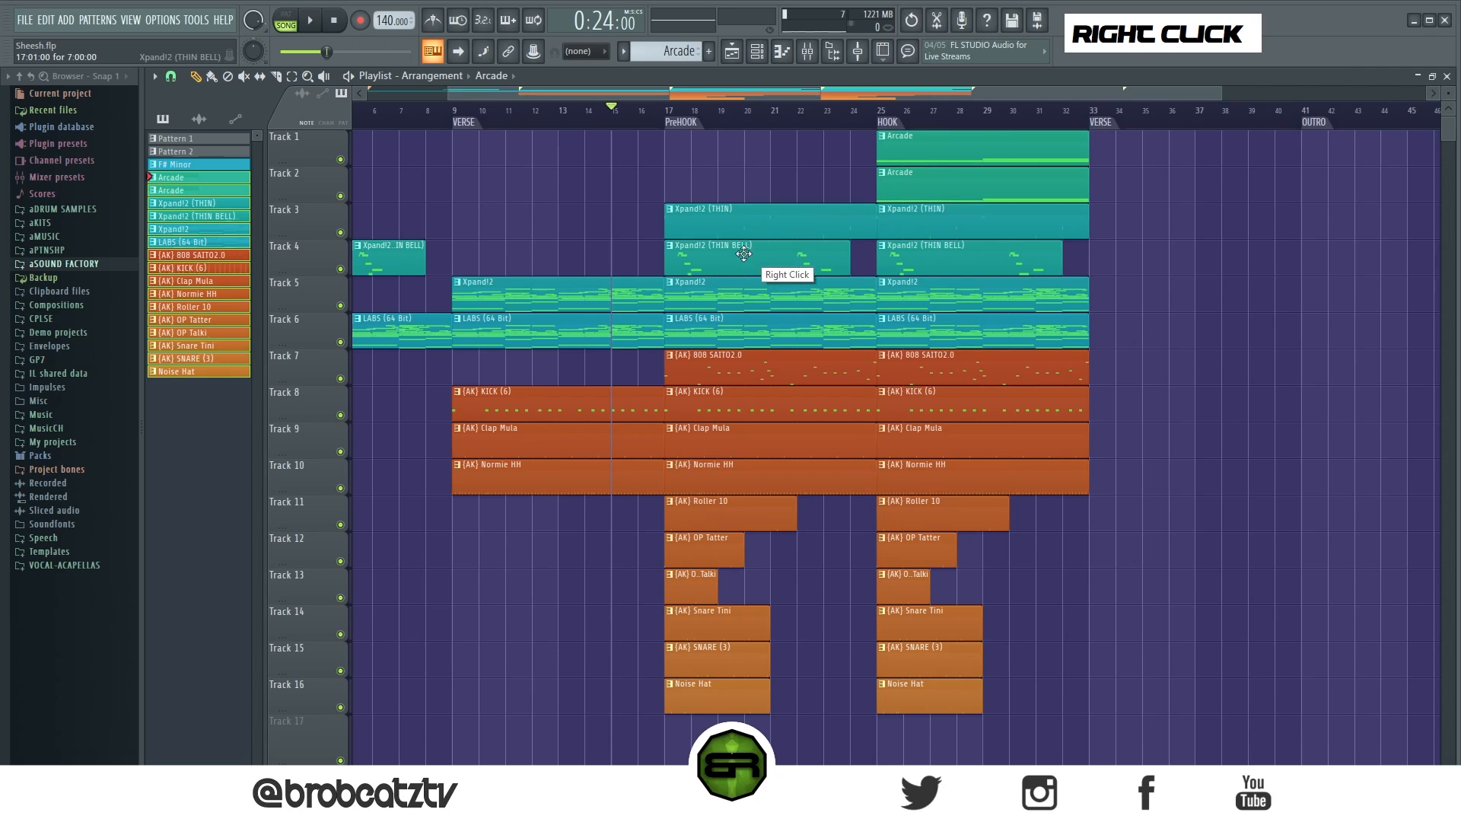
key("space")
key("space")
Copy the (AK) OP Tatter clip to bar 14 on track 12, leading into the PreHOOK
left_click_drag(705, 561, 612, 553)
right_click(613, 596)
right_click(619, 641)
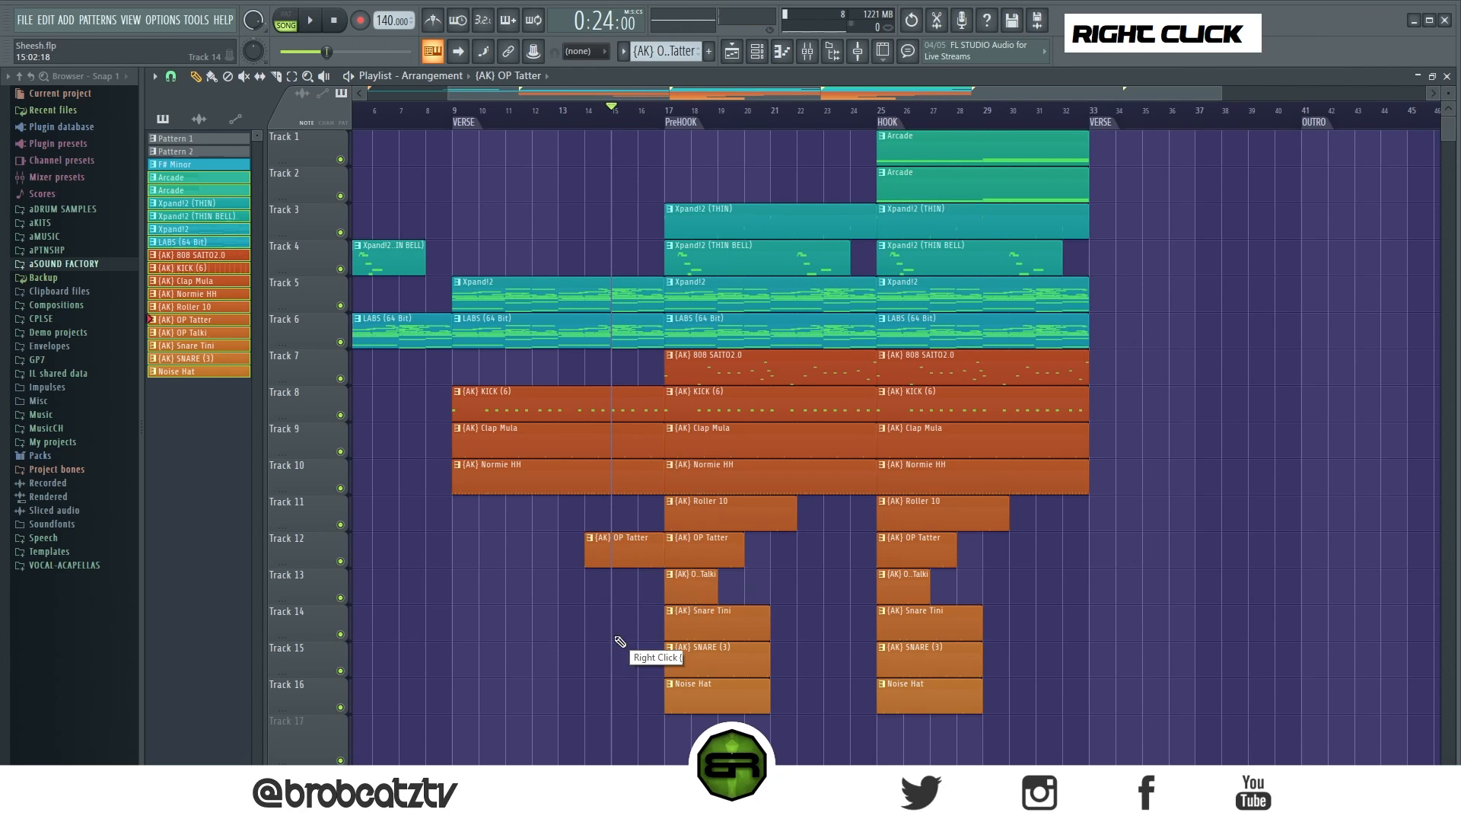
Try an (AK) OP Talki clip at bar 15 on track 13 and play the transition into the PreHOOK
left_click(618, 591)
key("space")
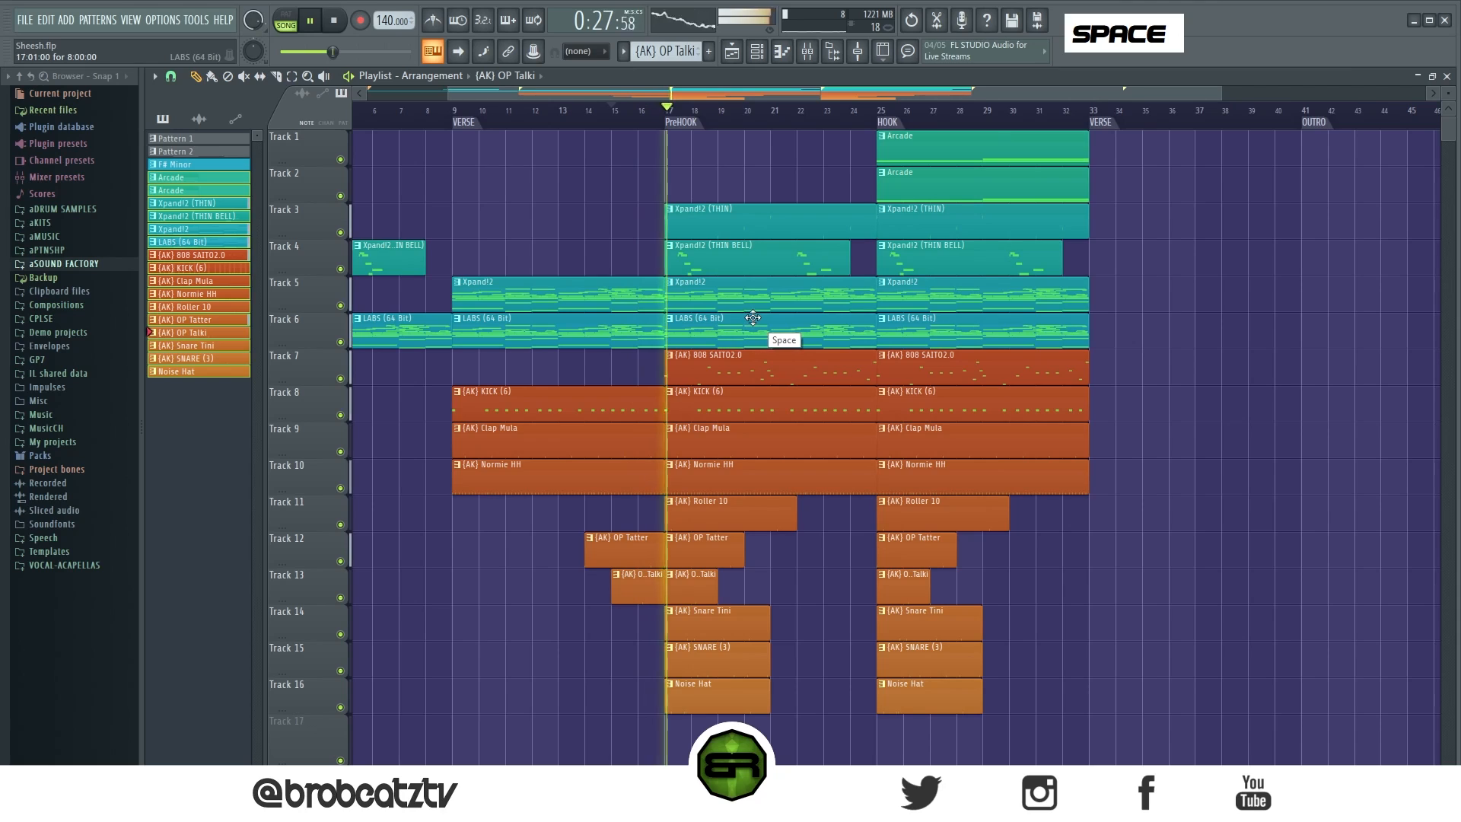
right_click(619, 587)
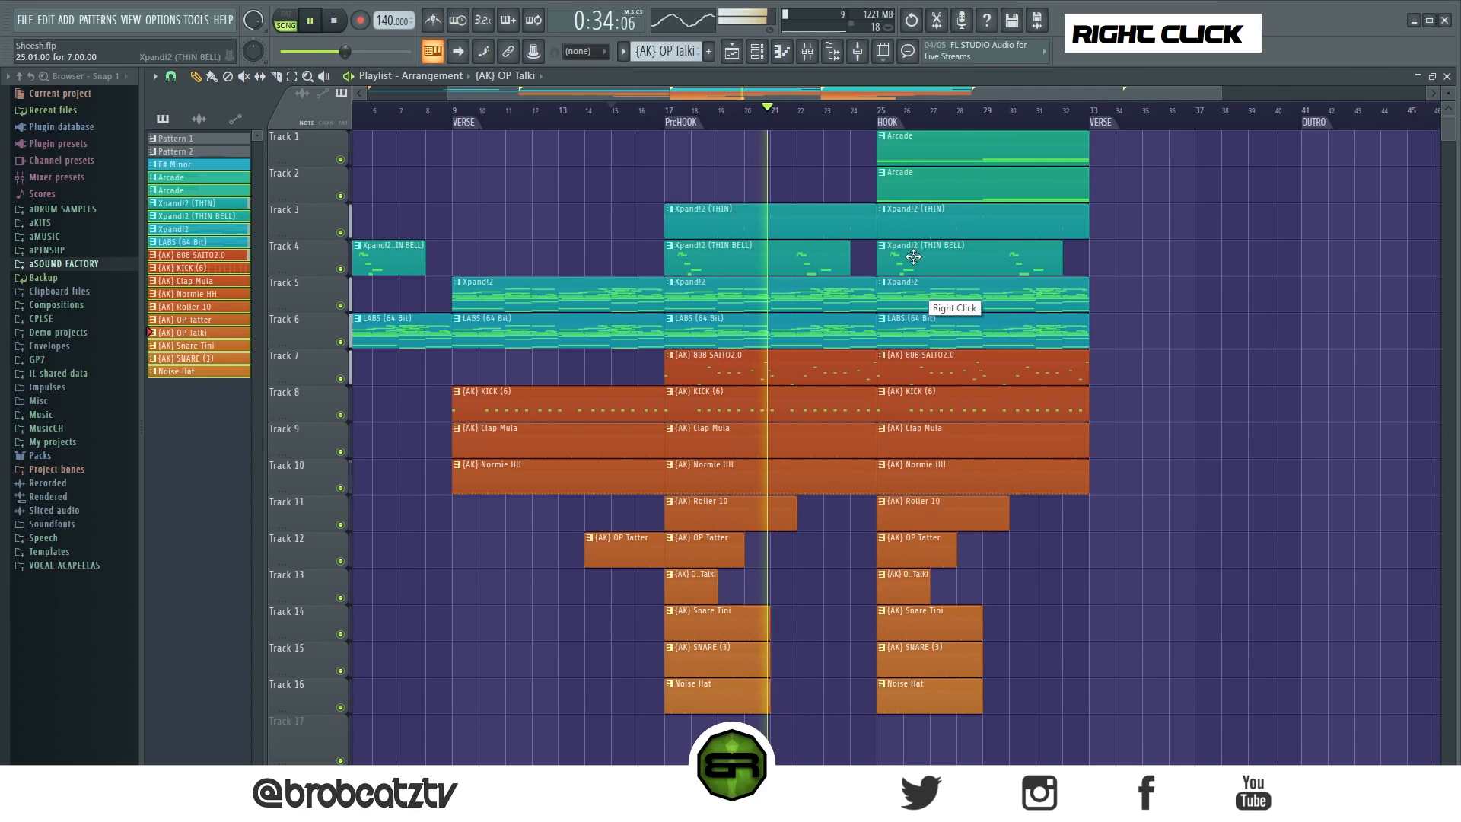
key("space")
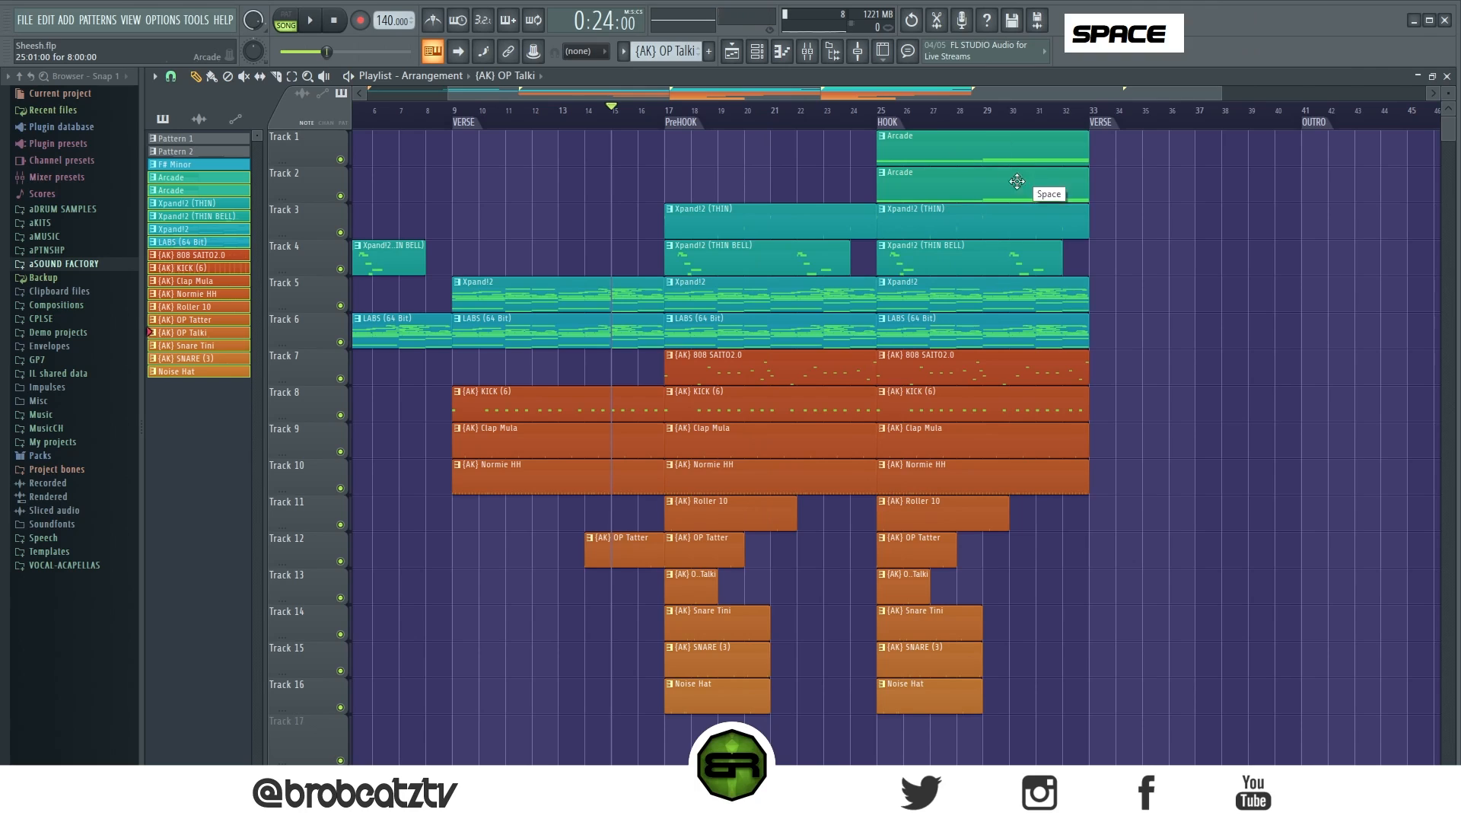
Play the arrangement from bar 24 to hear the transition into the HOOK section
right_click(840, 116)
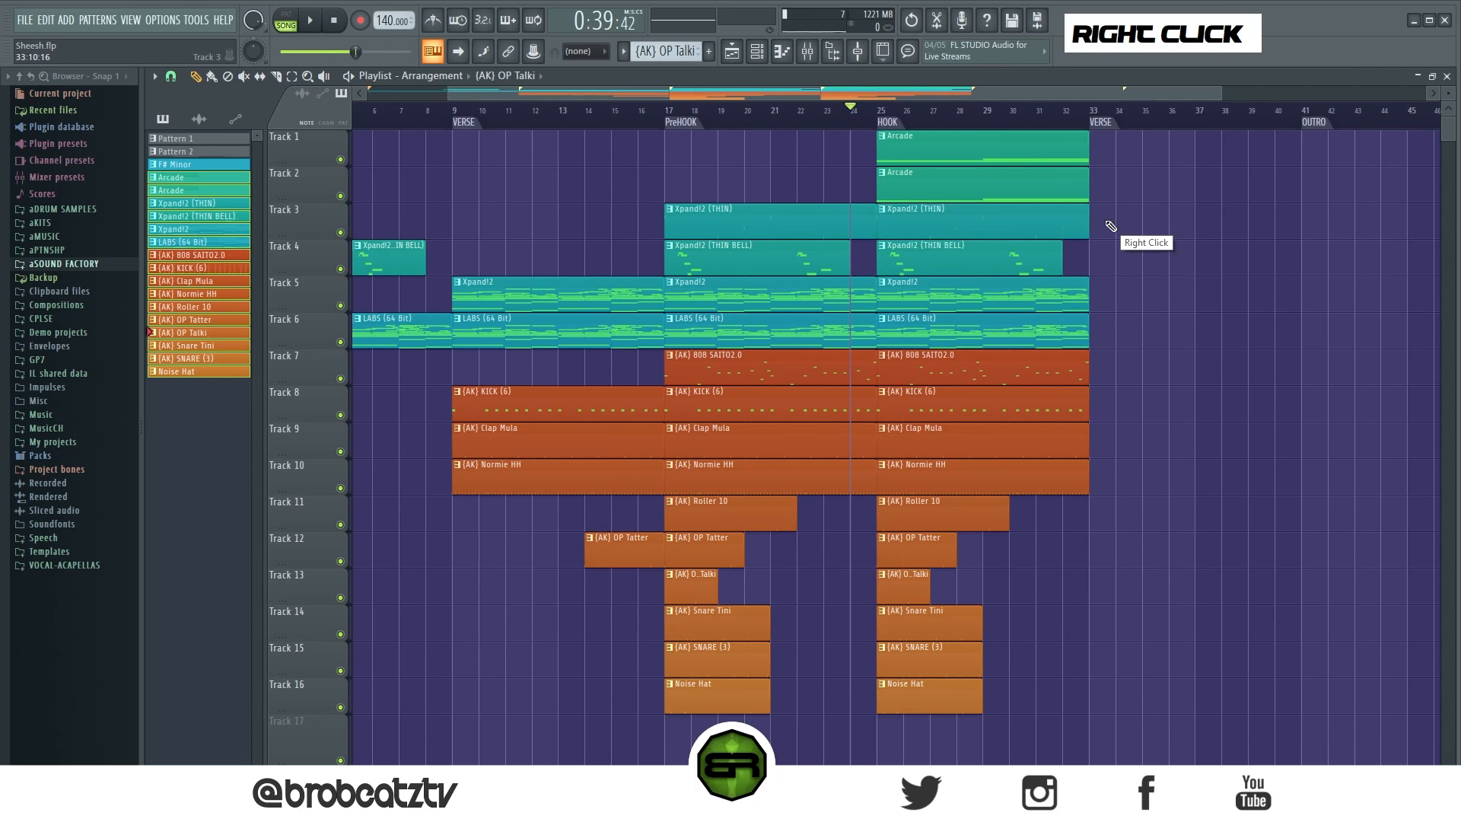
key("space")
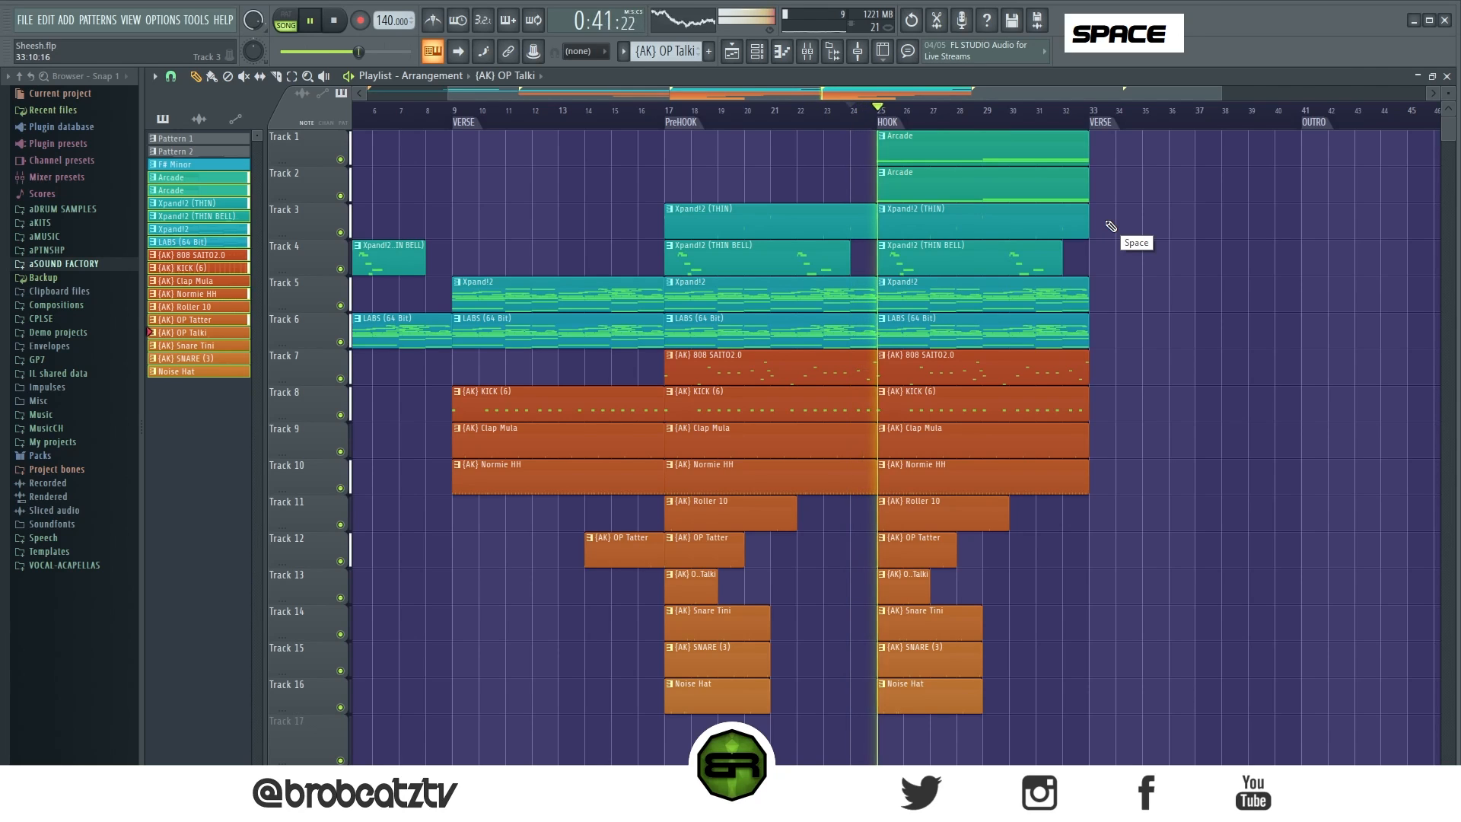
scroll(793, 135, "down", 2)
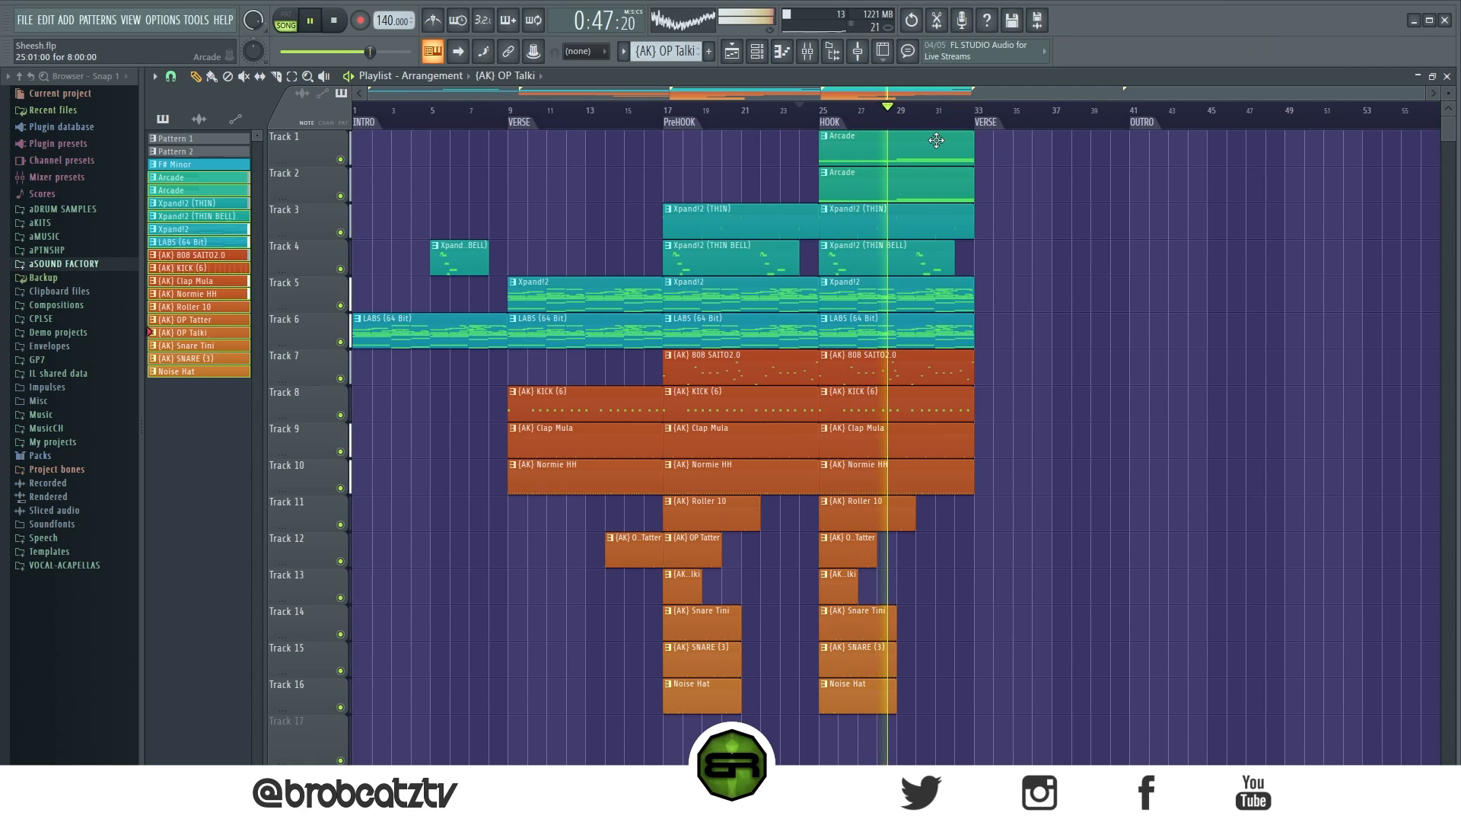
Stop playback and return the playhead to the start of the PreHOOK section at bar 17
key("space")
right_click(1050, 203)
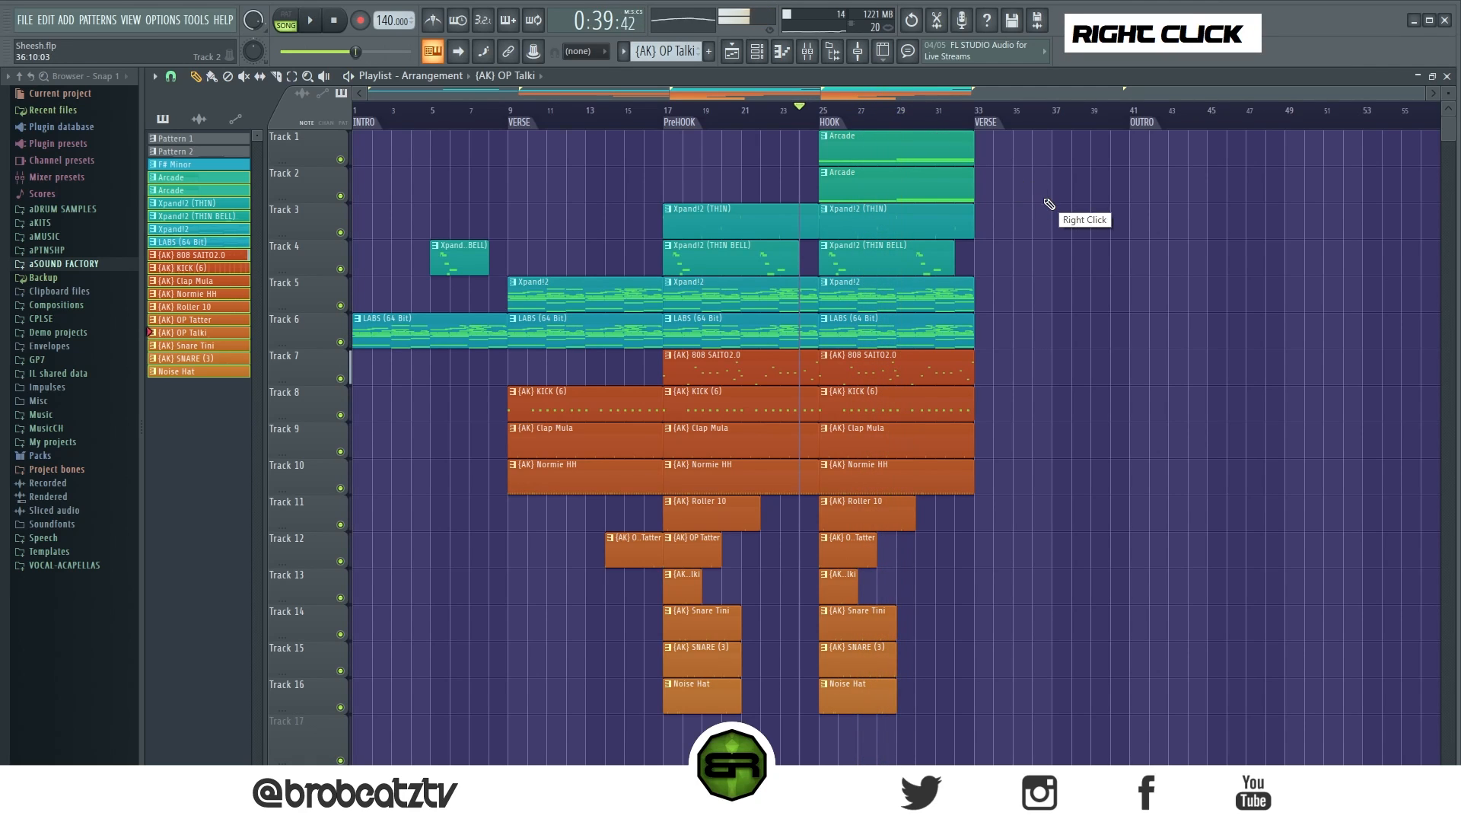
right_click(661, 122)
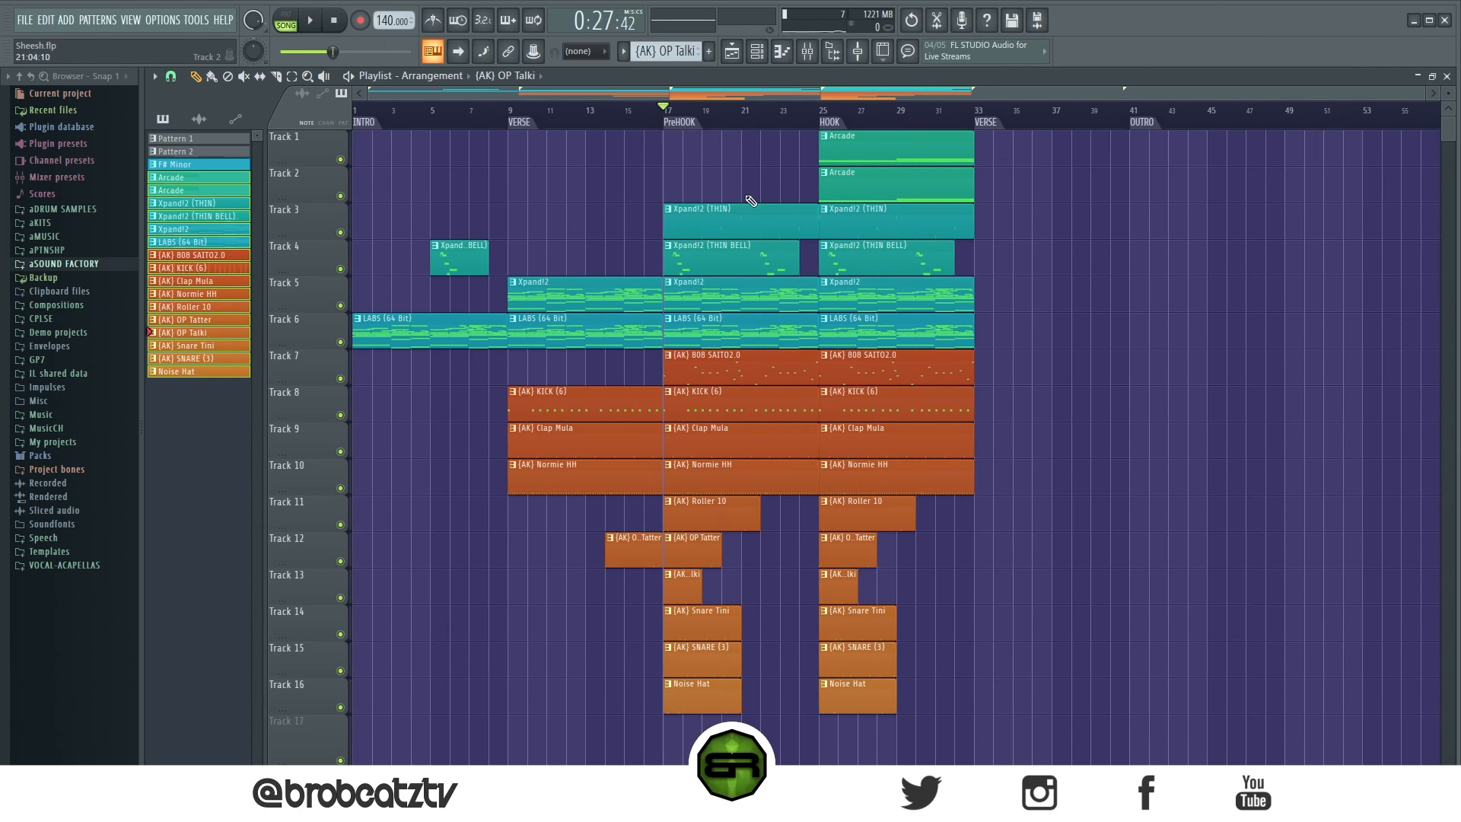
right_click(697, 126)
key("ctrl")
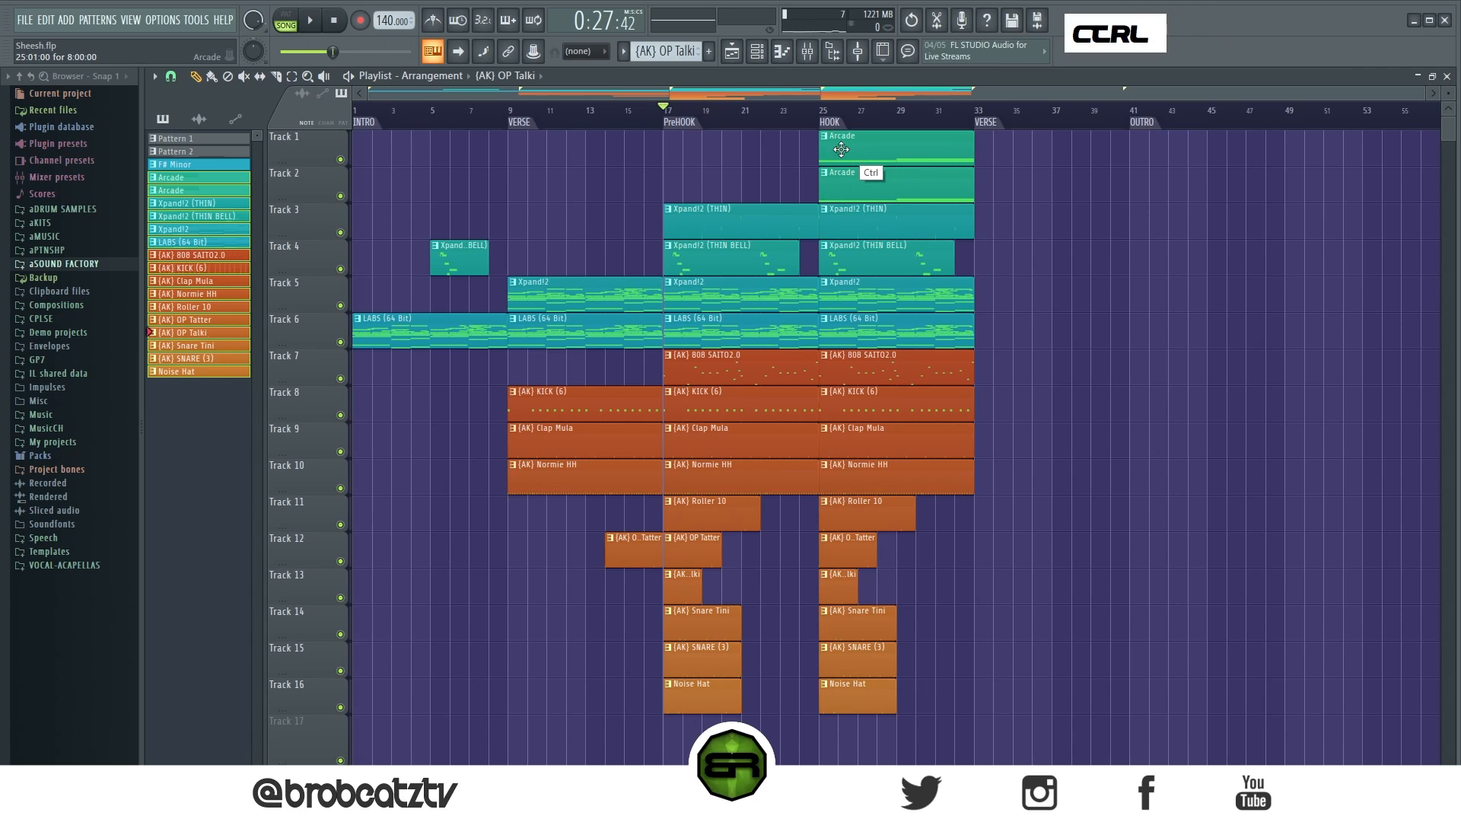
key("ctrl")
Try a copy of the PreHOOK section's clips at bar 37 and slice the copies on tracks 3 to 11 at bar 41
left_click_drag(896, 122, 814, 116)
right_click(673, 143)
double_click(803, 120)
left_click_drag(671, 205, 1088, 691)
right_click(1178, 615)
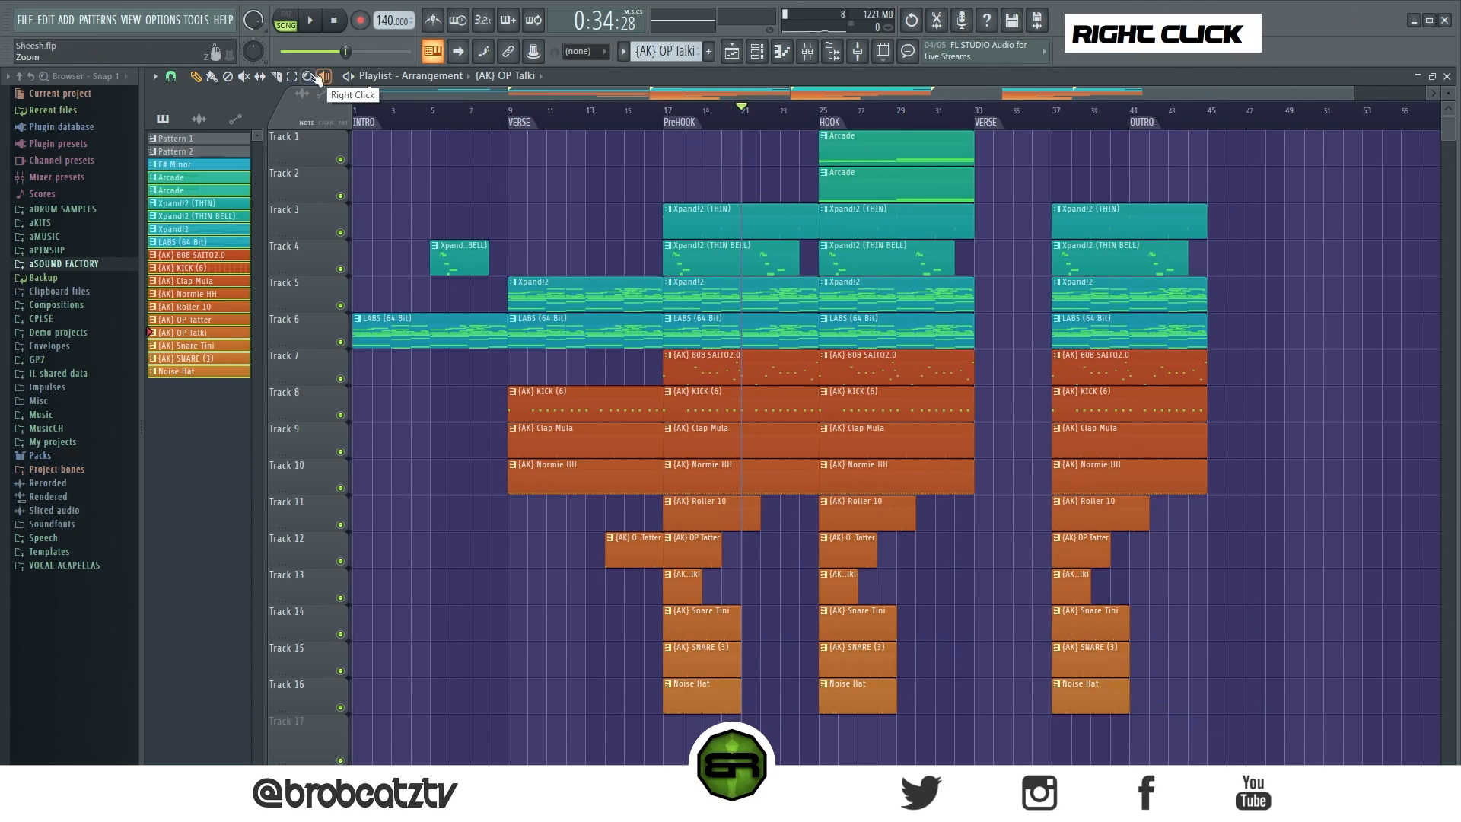
left_click_drag(1137, 207, 1134, 534)
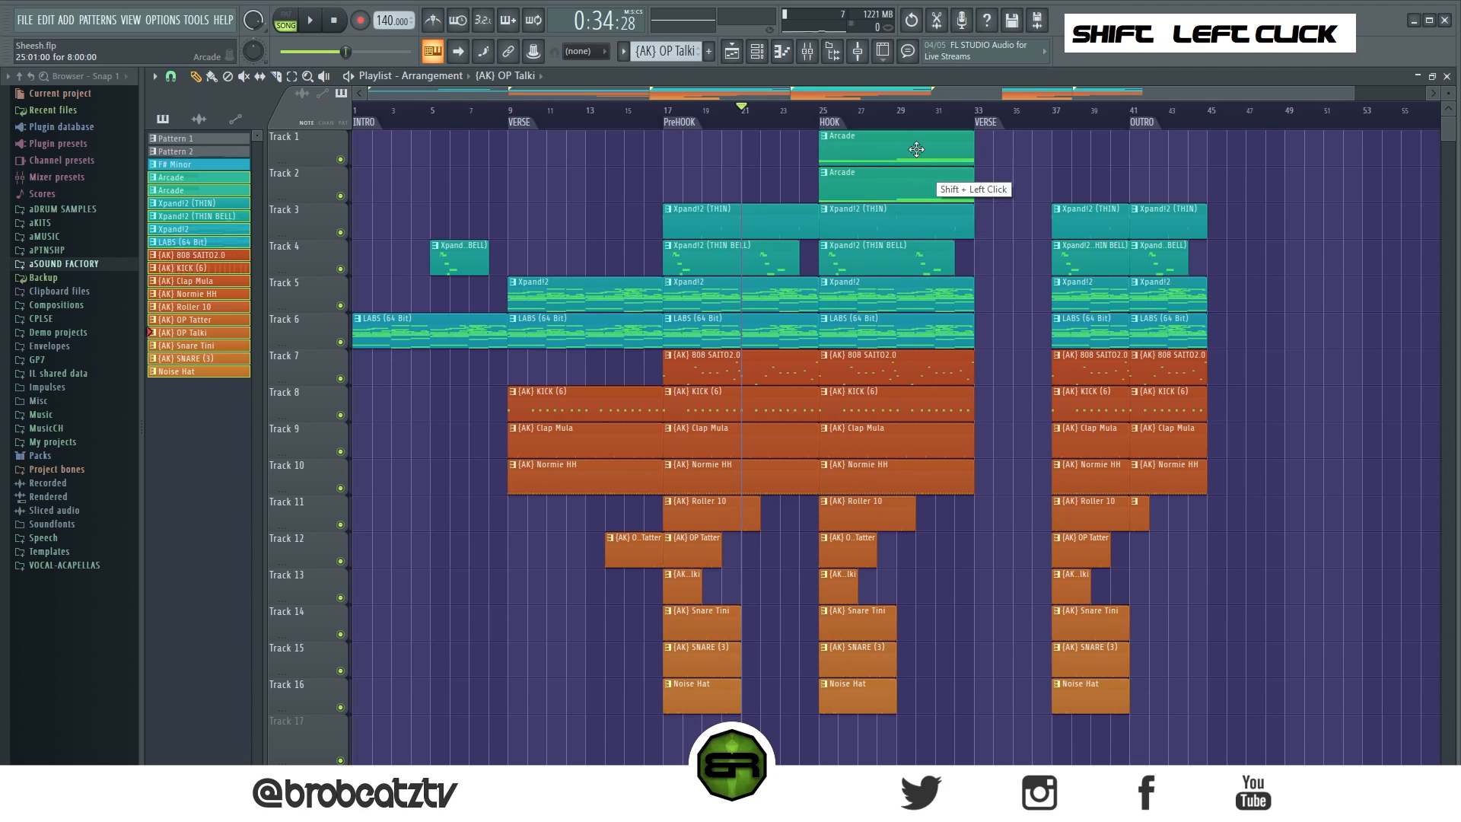
Try an Arcade copy above the sliced clips and delete all trial clips placed after the HOOK section
left_click_drag(916, 149, 1226, 149)
left_click_drag(1142, 204, 1118, 700)
left_click_drag(1096, 701, 1036, 94)
right_click(1318, 637)
right_click(1083, 207)
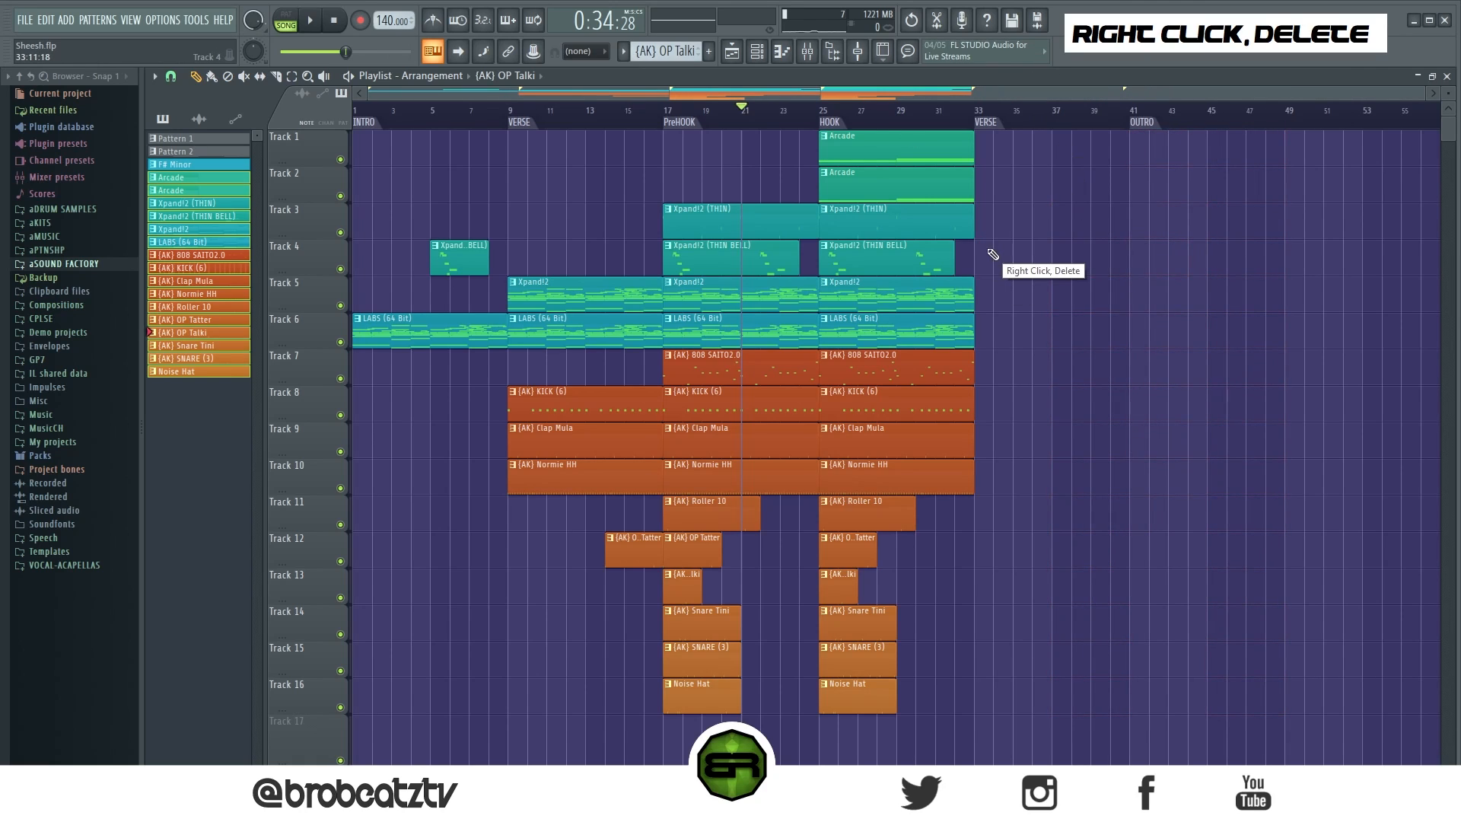
Copy all intro and verse clips from bars 1 to 16 to the second VERSE, starting at bar 33
left_click_drag(640, 204, 323, 592)
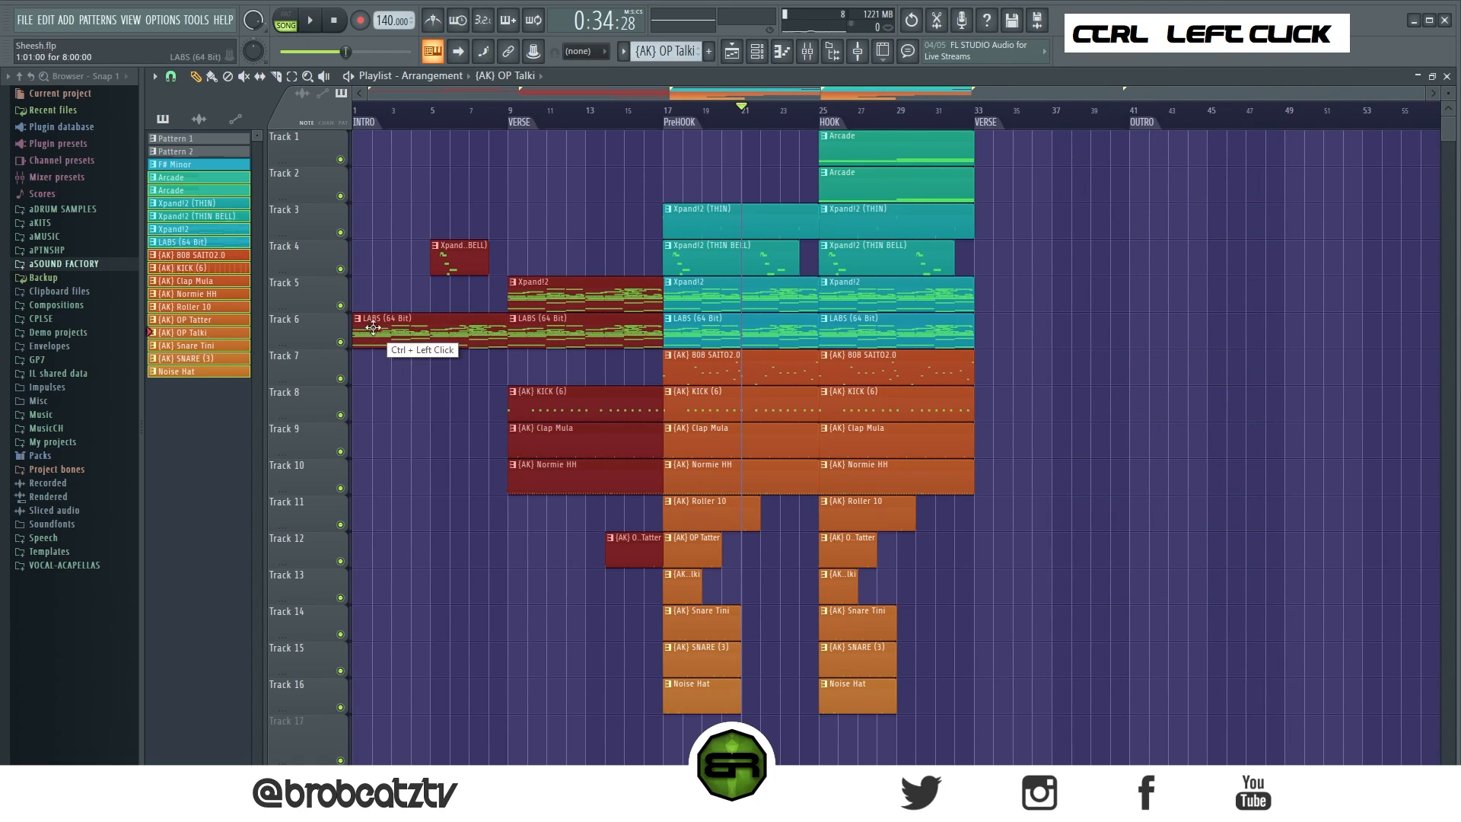
mouse_move(392, 339)
left_mouse_down()
mouse_move(1014, 345)
mouse_move(1132, 141)
mouse_move(1436, 133)
left_mouse_up()
right_click(1009, 456)
scroll(1164, 114, "down", 2)
right_click(1142, 457)
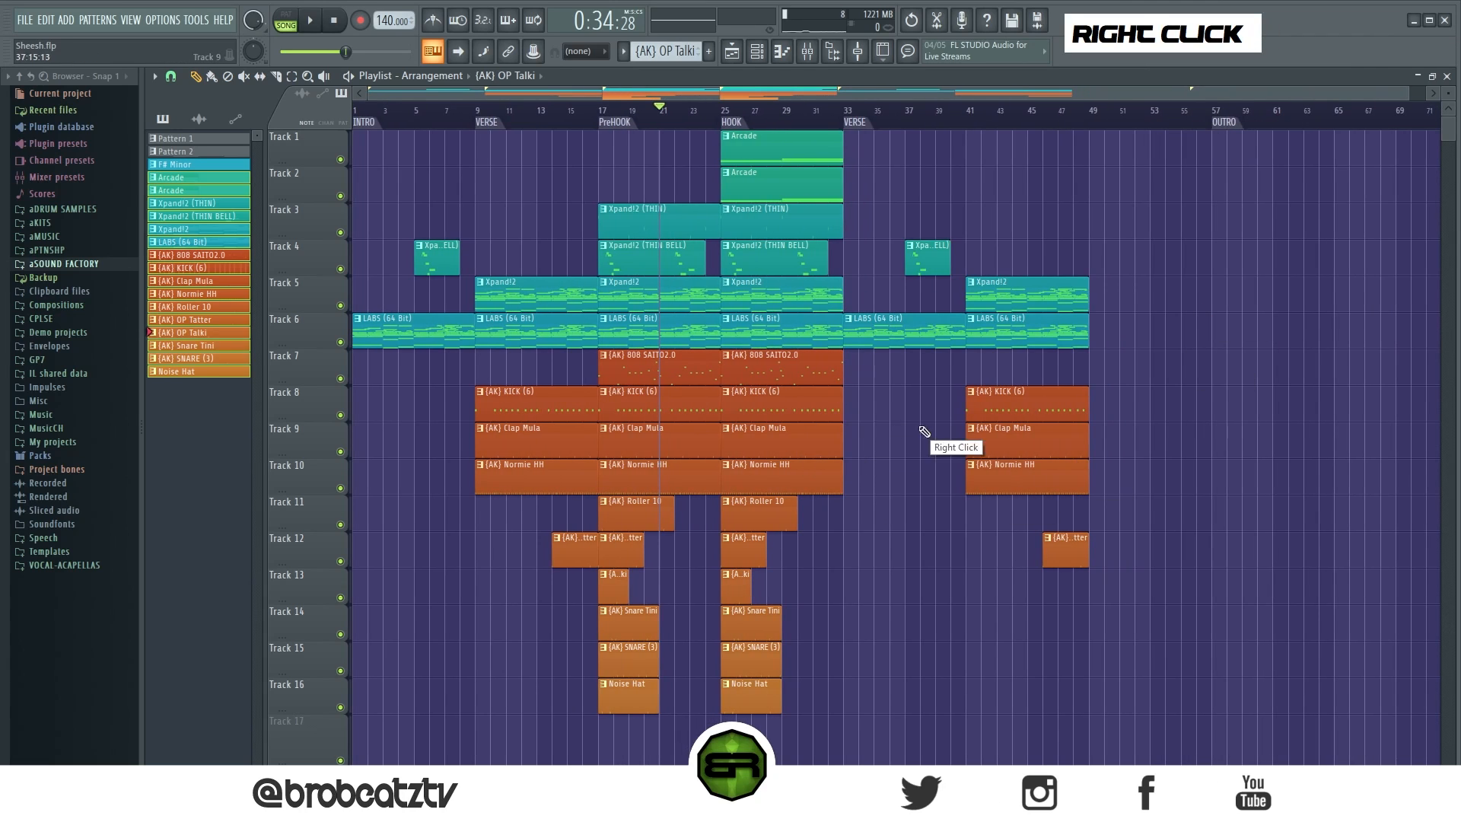
Add an (AK) 808 SAITO2.0 clip at bar 41, and (AK) KICK (6) and (AK) Clap Mula clips at bar 33
left_click(822, 369)
left_click(981, 367)
left_click_drag(882, 396, 915, 472)
right_click(898, 553)
right_click(885, 489)
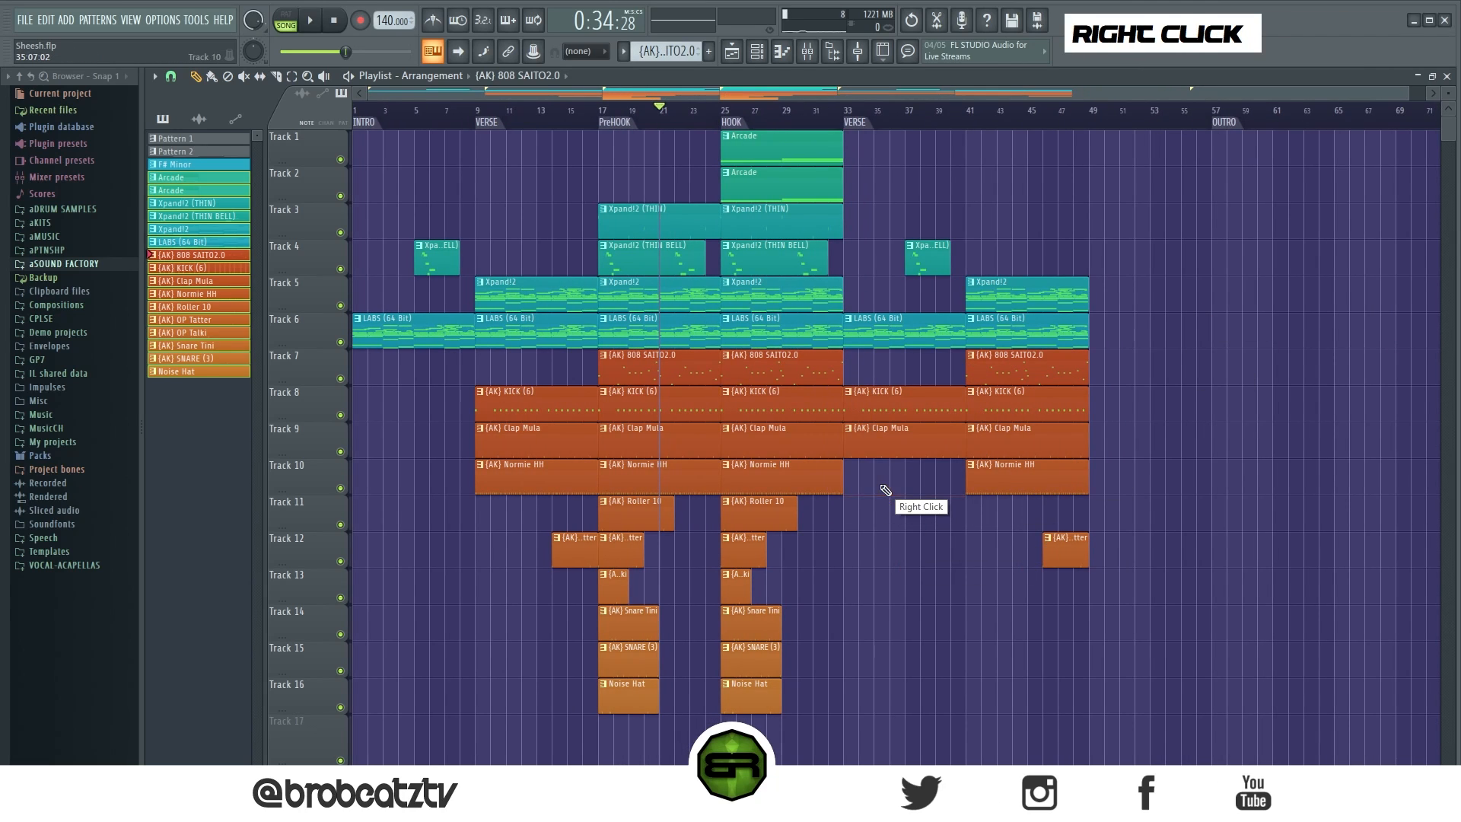
Add the Snare Tini and SNARE (3) clips at bar 37, and copy the HOOK's track 11 to 16 fills to bar 41 without OP Tatter and Snare Tini
left_click_drag(810, 609, 930, 651)
right_click(829, 626)
left_click_drag(763, 522, 984, 690)
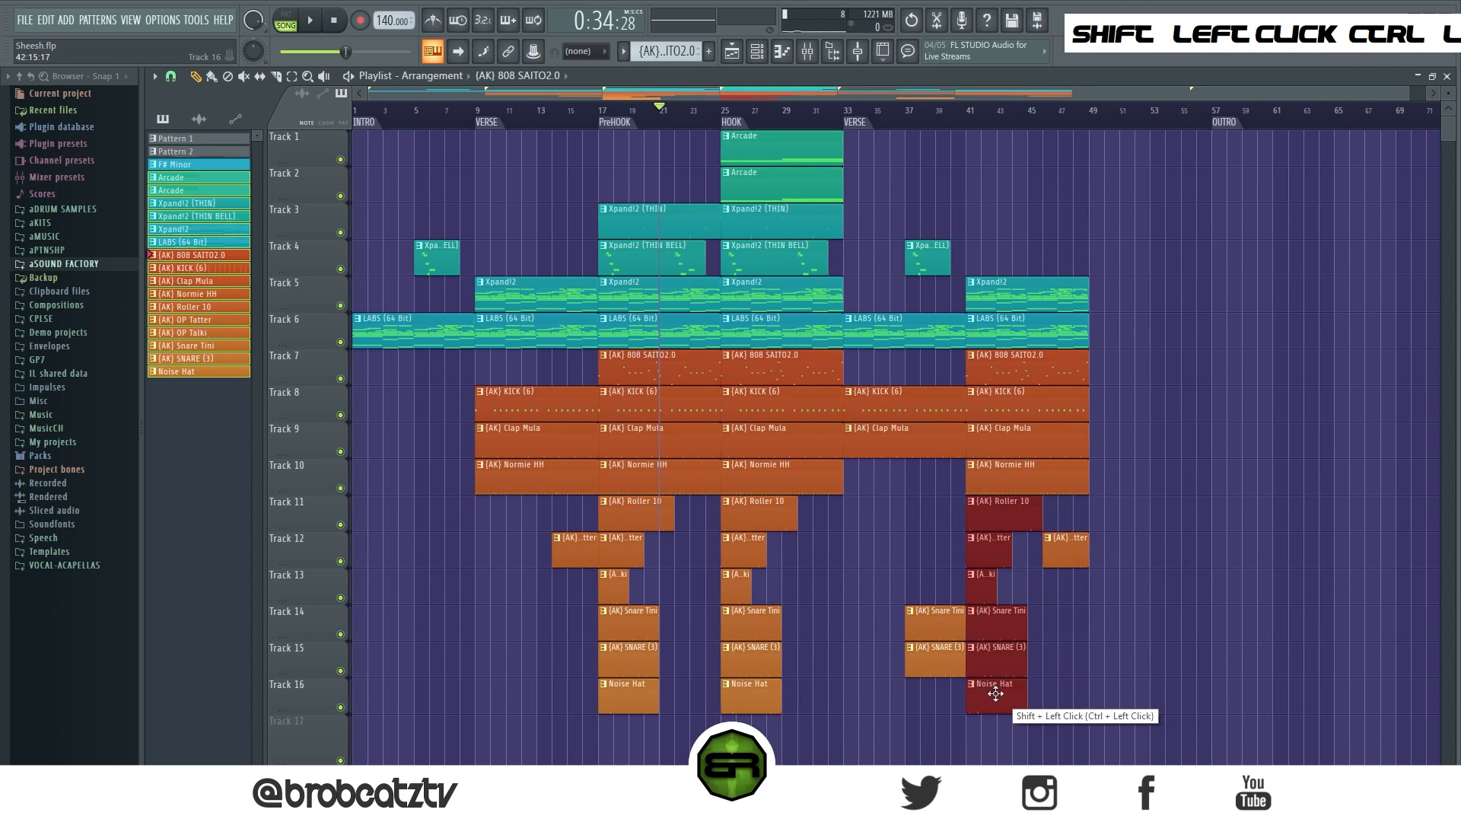
right_click(1001, 619)
right_click(989, 549)
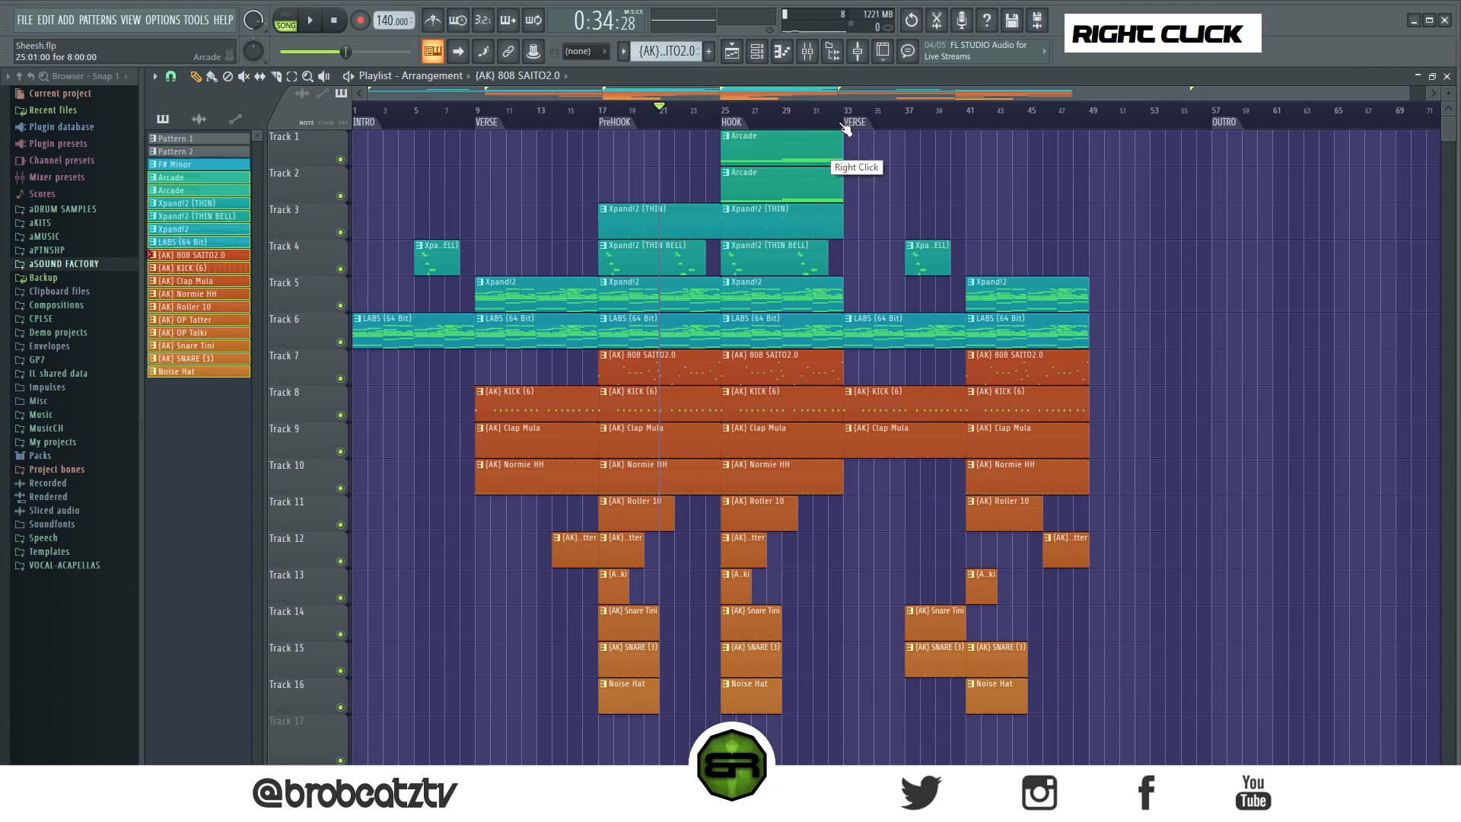
Copy the clips from bars 17 to 48 to bar 49, and remove the copied clips that start from bar 73 on
left_click_drag(1126, 130, 1113, 691)
scroll(1019, 121, "down", 1)
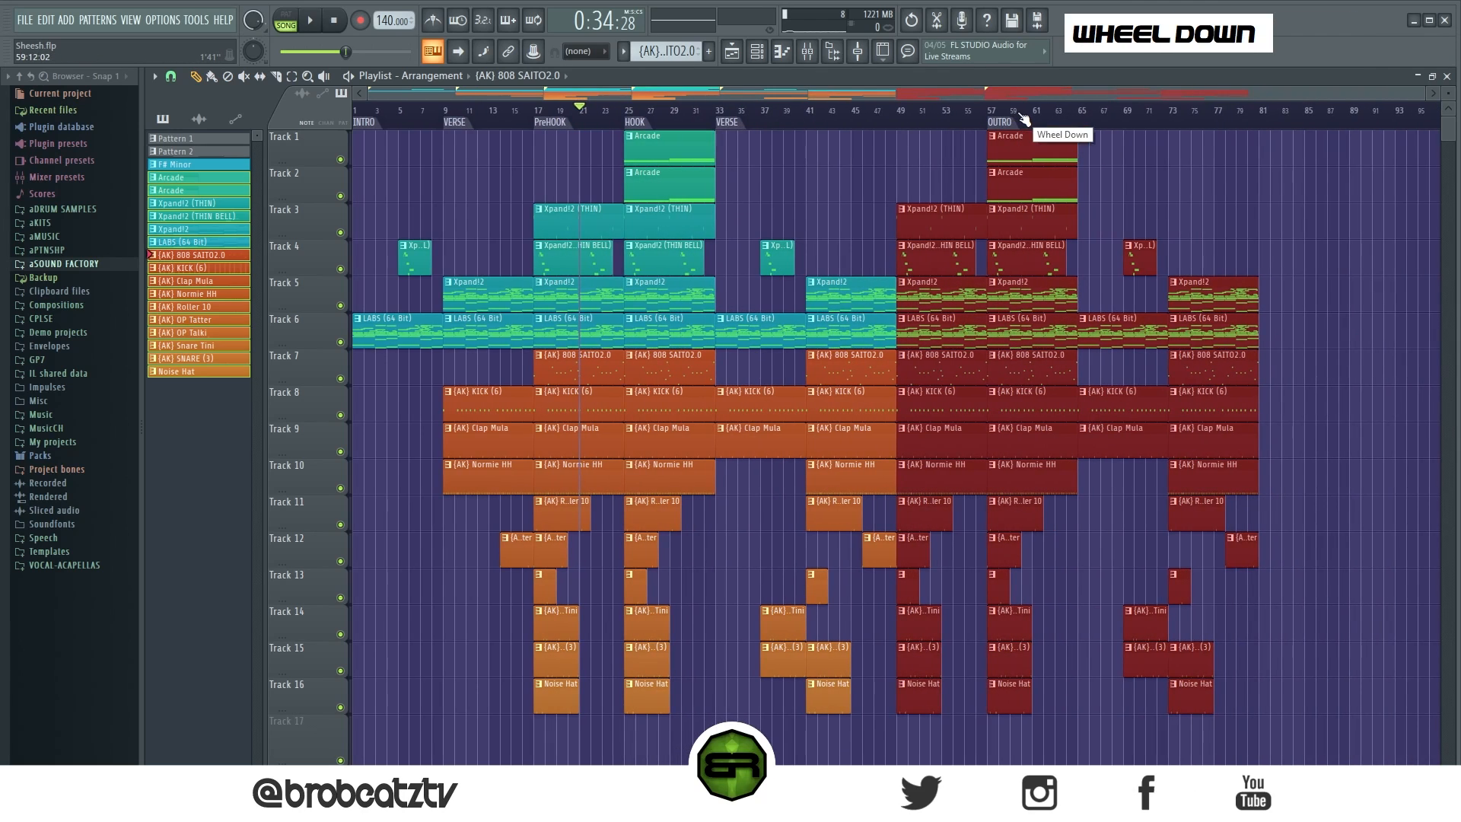
right_click(704, 328)
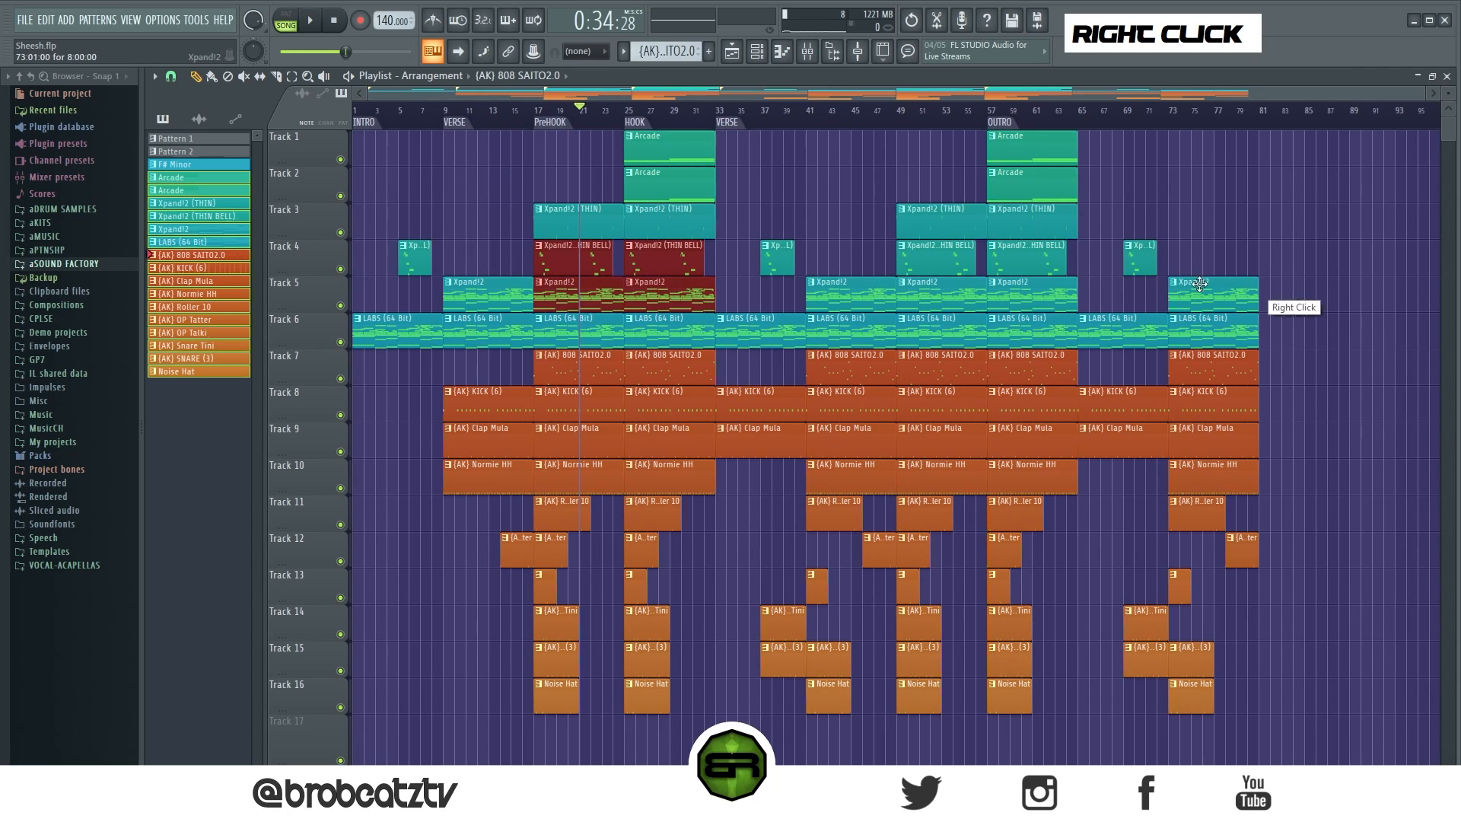
right_click(1172, 293)
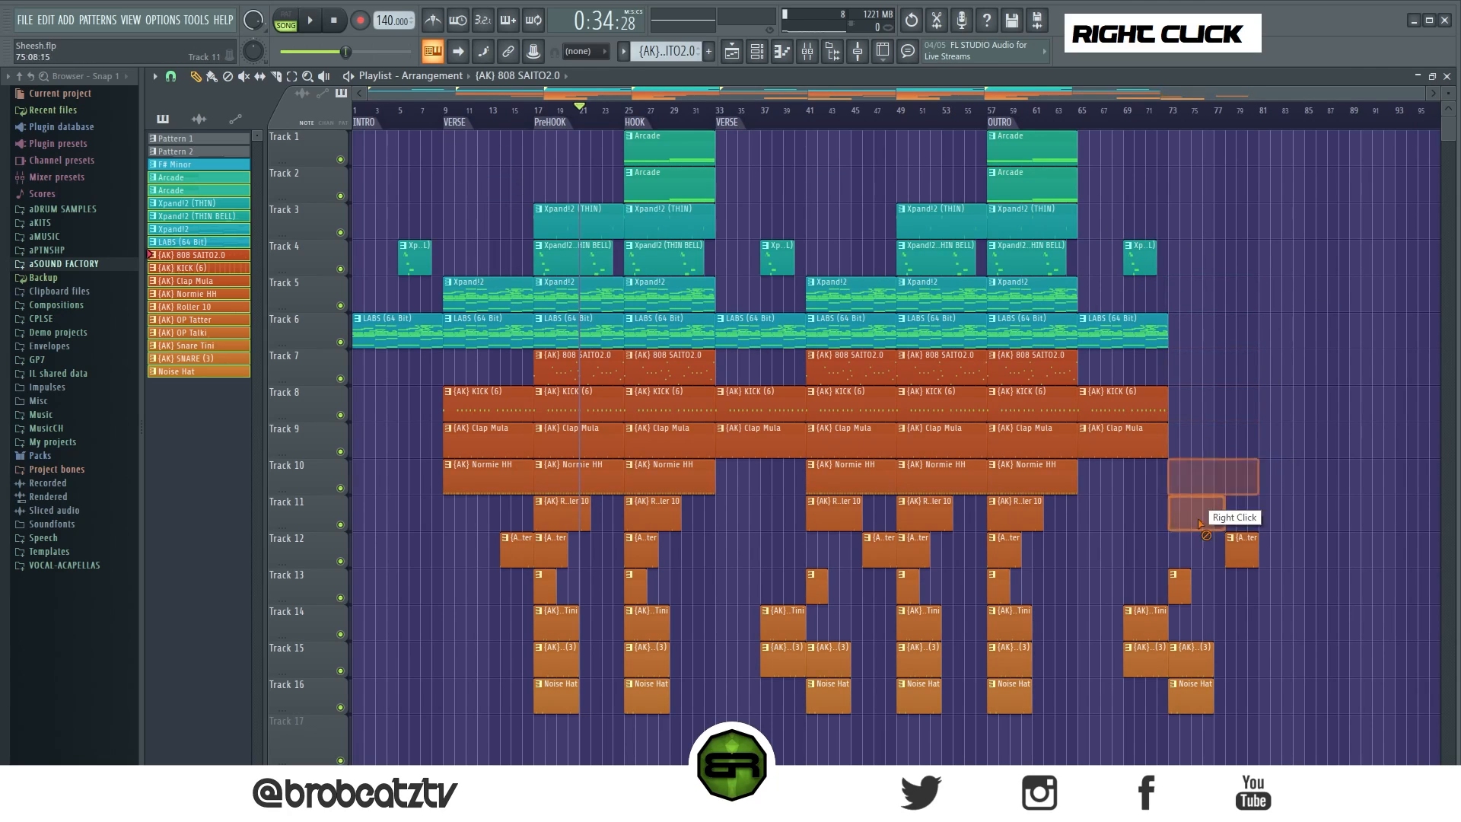
Copy the clips from bars 49 to 72 to bar 73 and move the OUTRO marker to bar 89
left_click_drag(1183, 133, 1187, 699)
scroll(1006, 120, "down", 2)
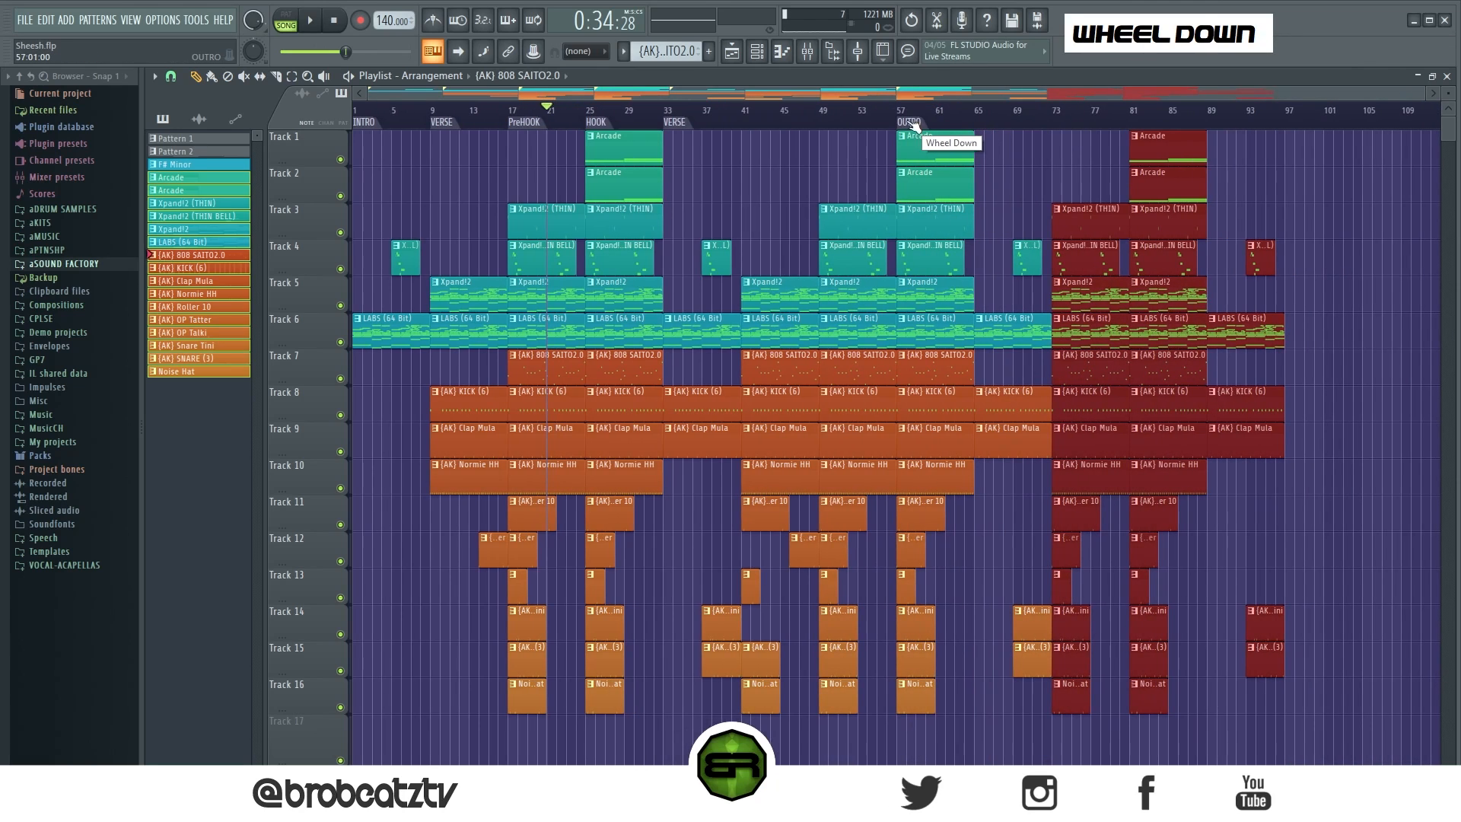
right_click(1217, 120)
left_click_drag(1219, 120, 1129, 138)
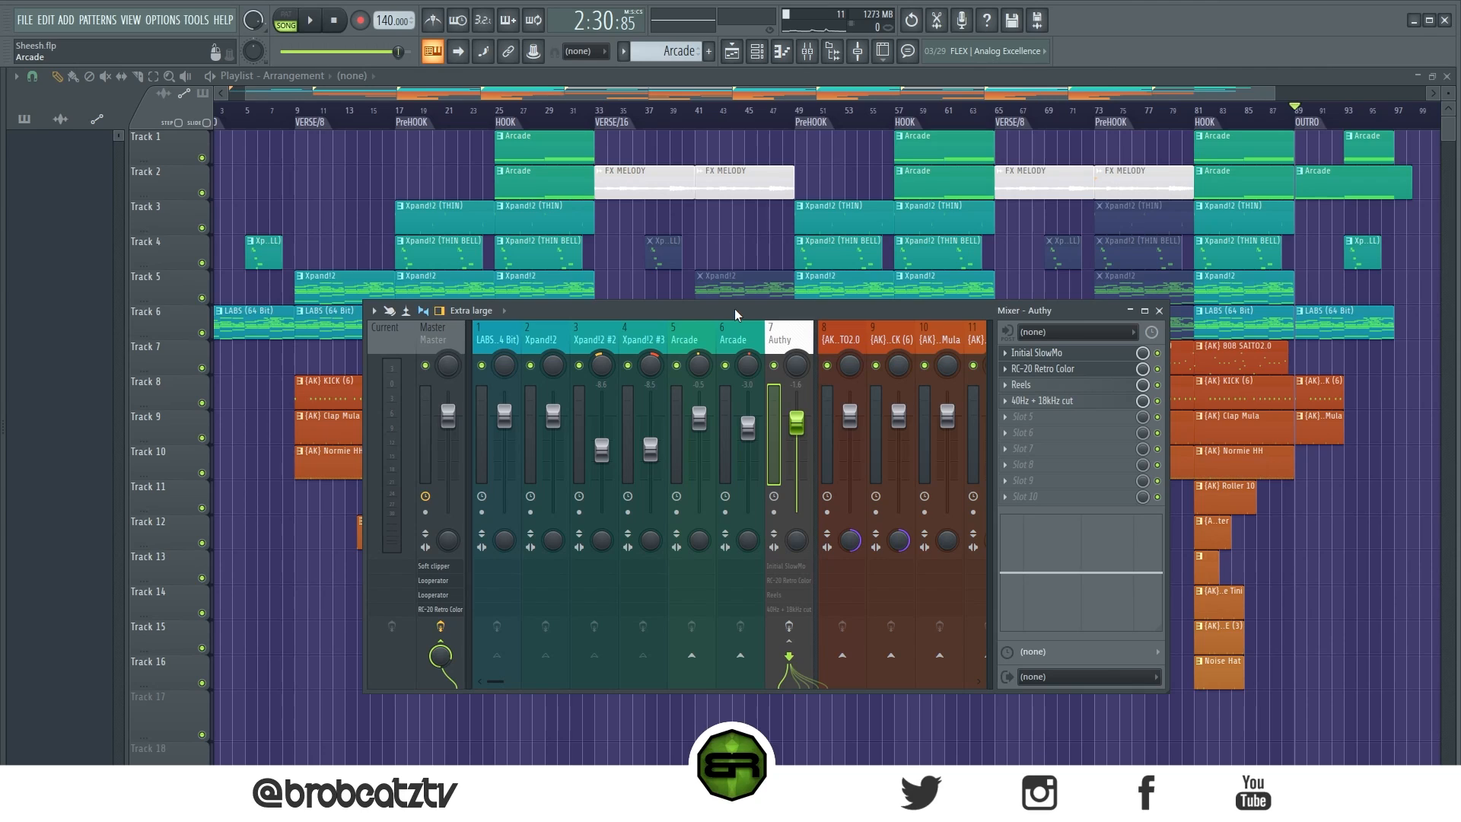
Reposition the mixer and check the effect chains of the Master and Authy tracks
left_click_drag(705, 312, 690, 475)
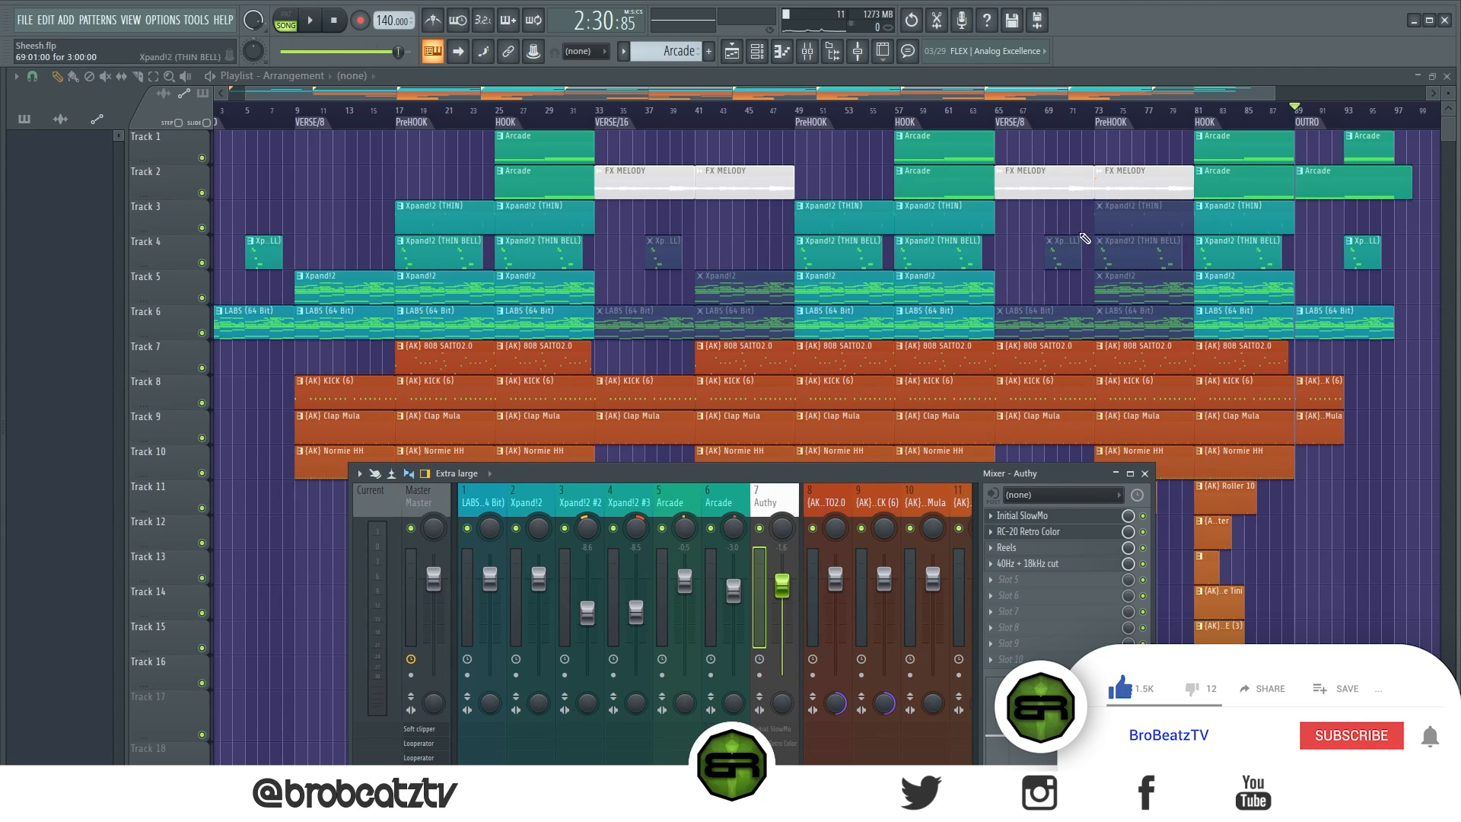
left_click_drag(763, 465, 811, 334)
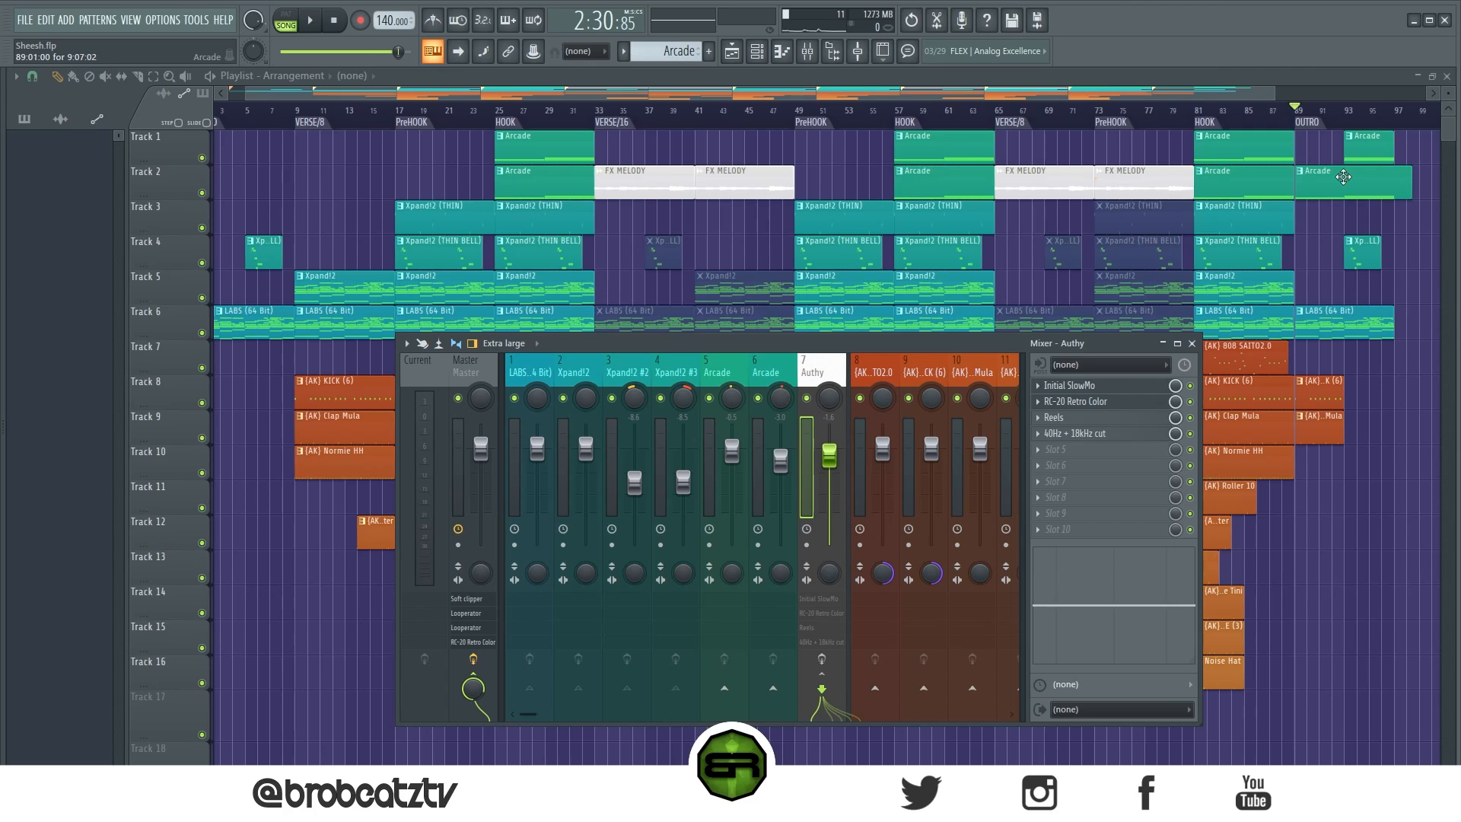
left_click(478, 376)
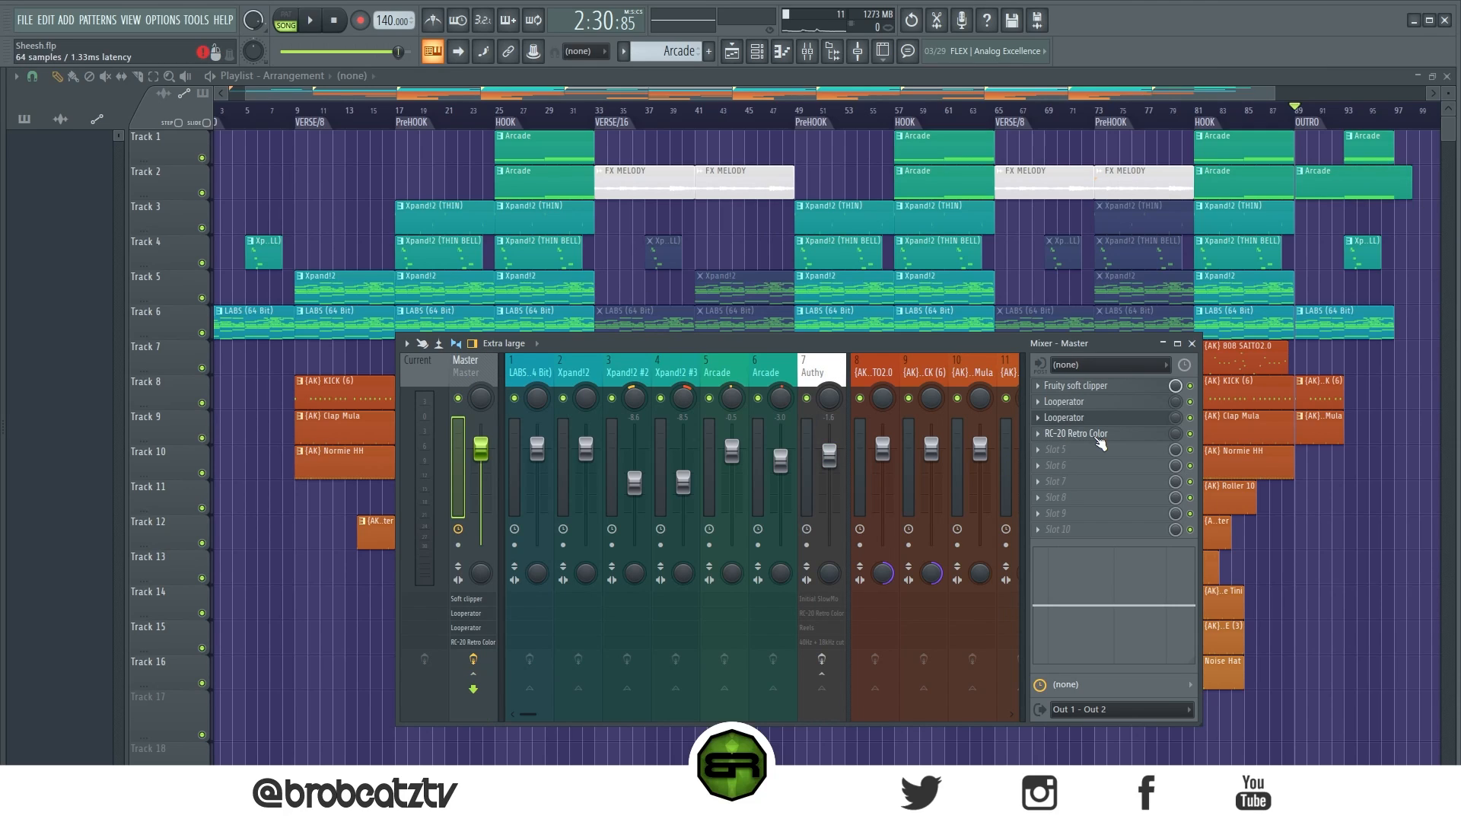
left_click(814, 372)
left_click_drag(824, 349, 824, 345)
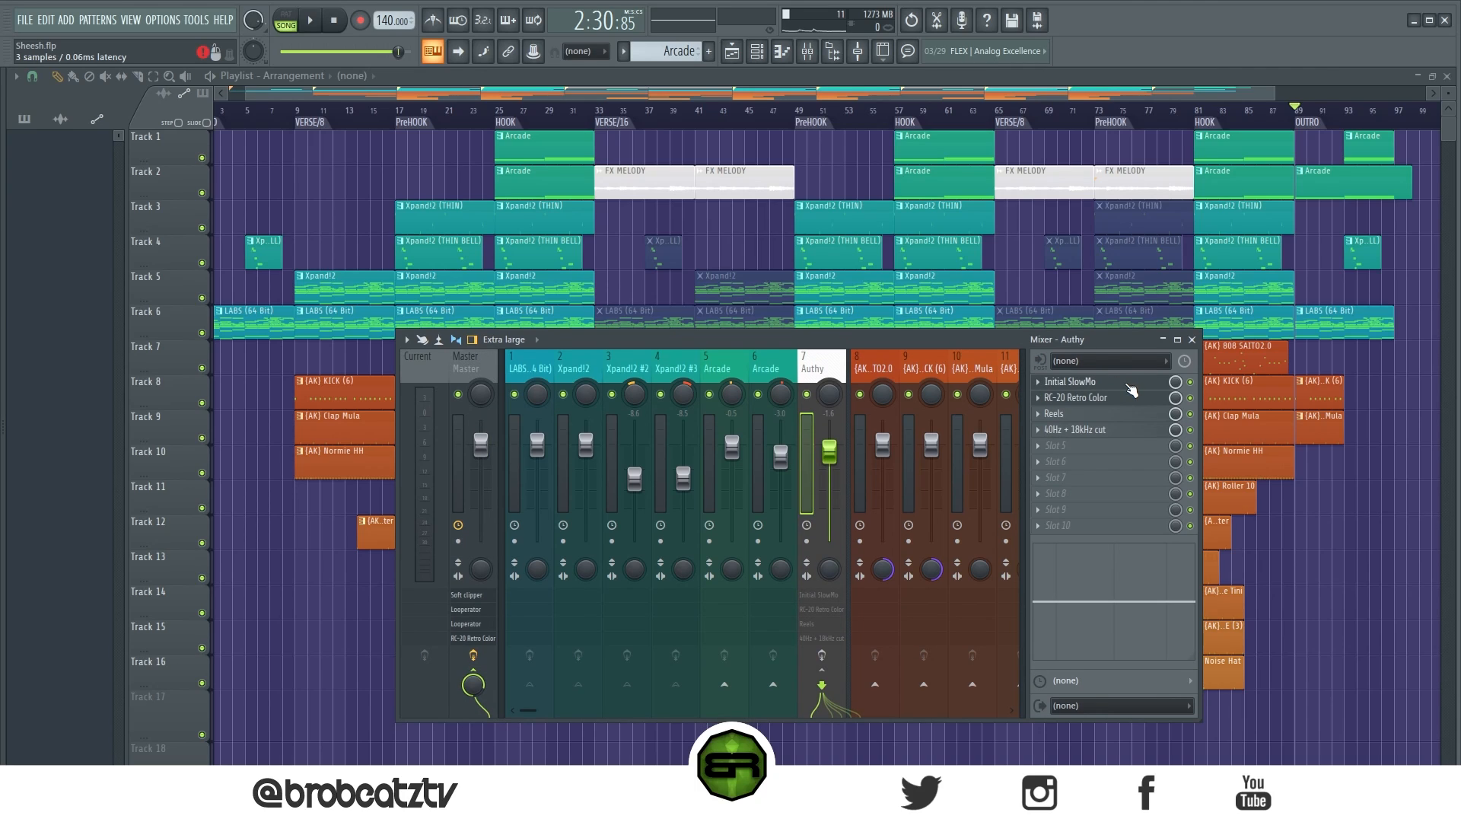
Inspect the Initial SlowMo and RC-20 Retro Color settings on the Authy mixer track
double_click(1101, 381)
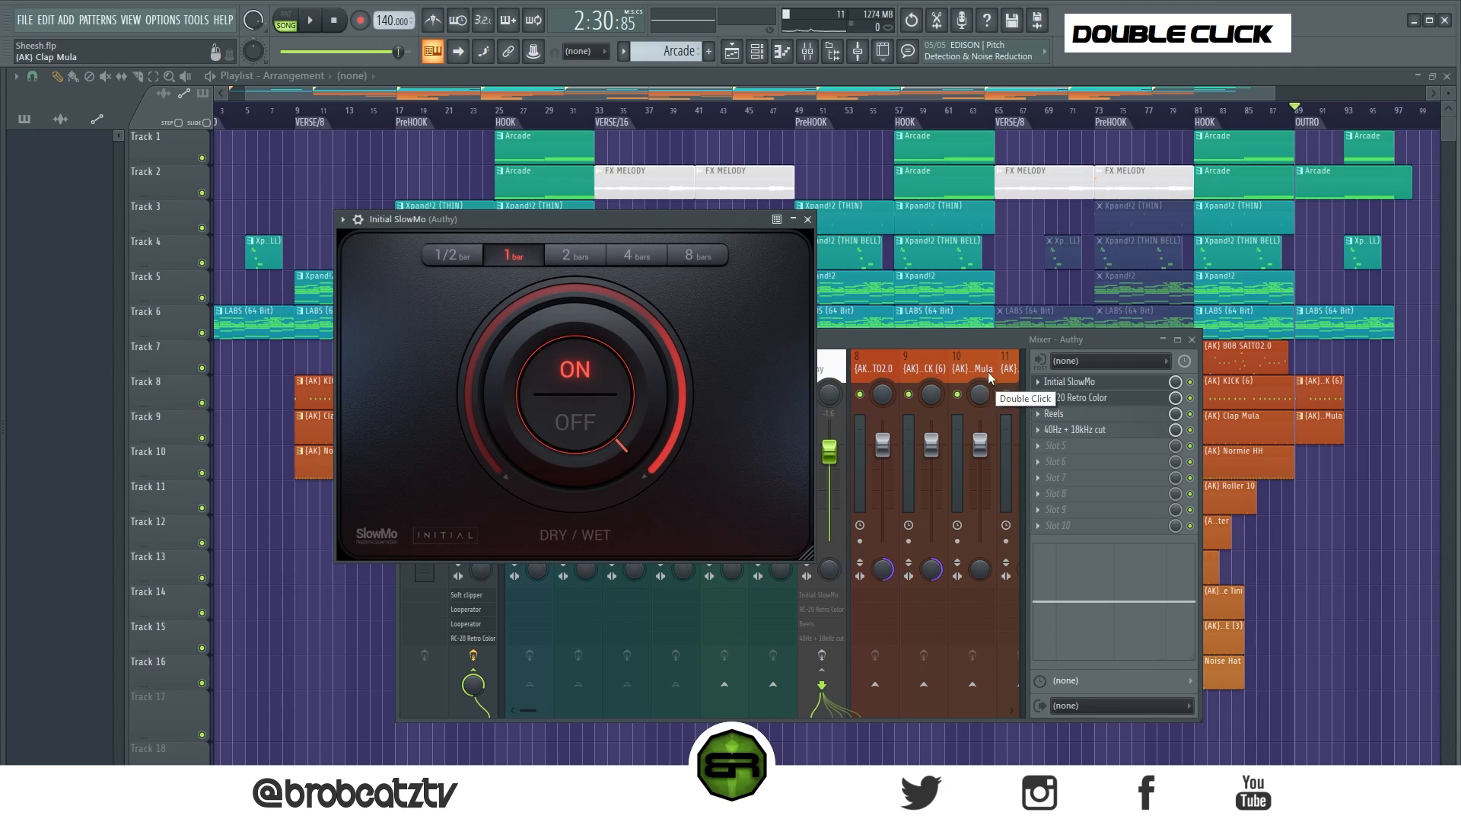
double_click(1073, 382)
double_click(1077, 399)
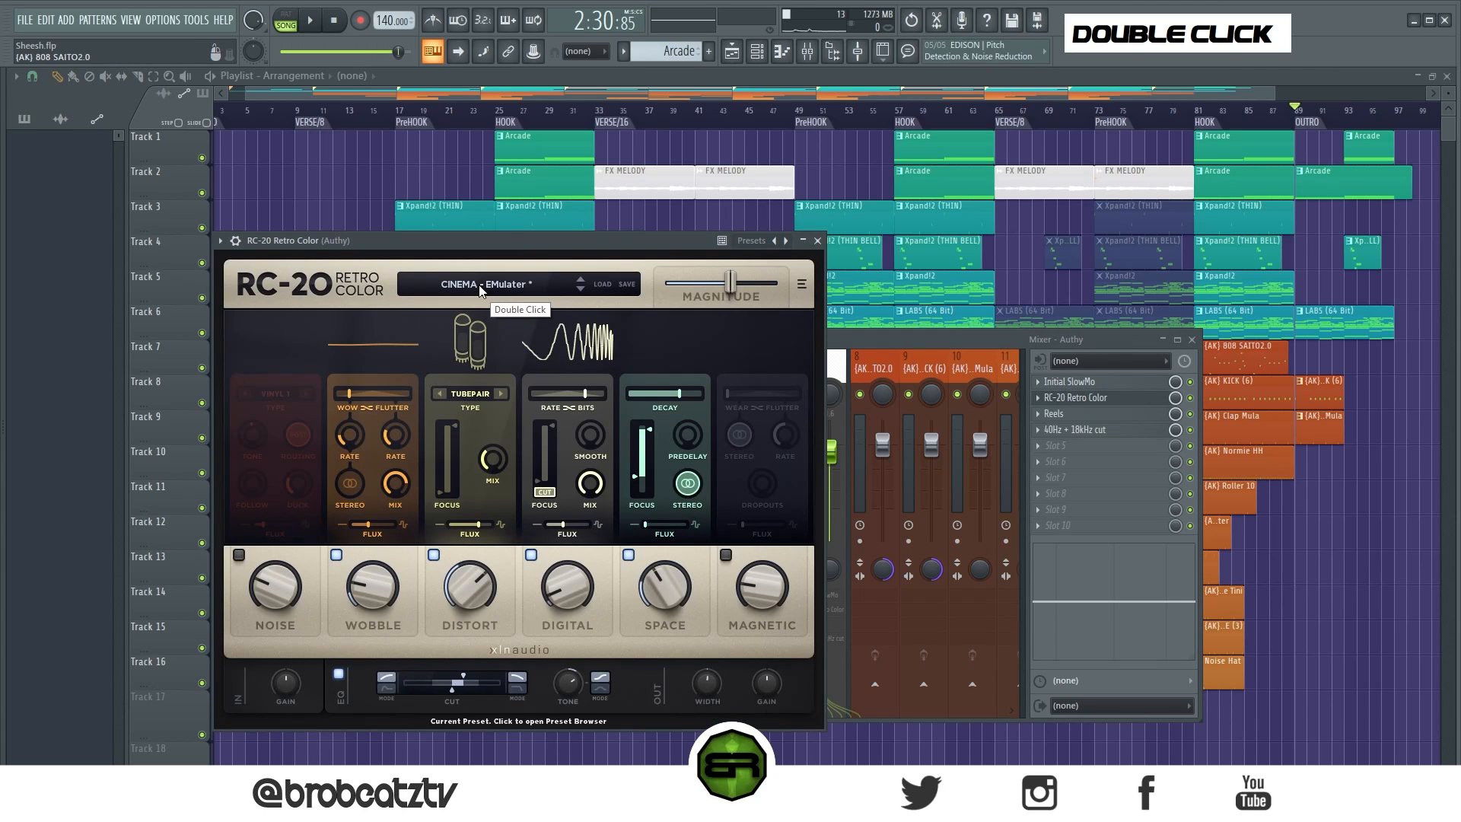
double_click(1107, 401)
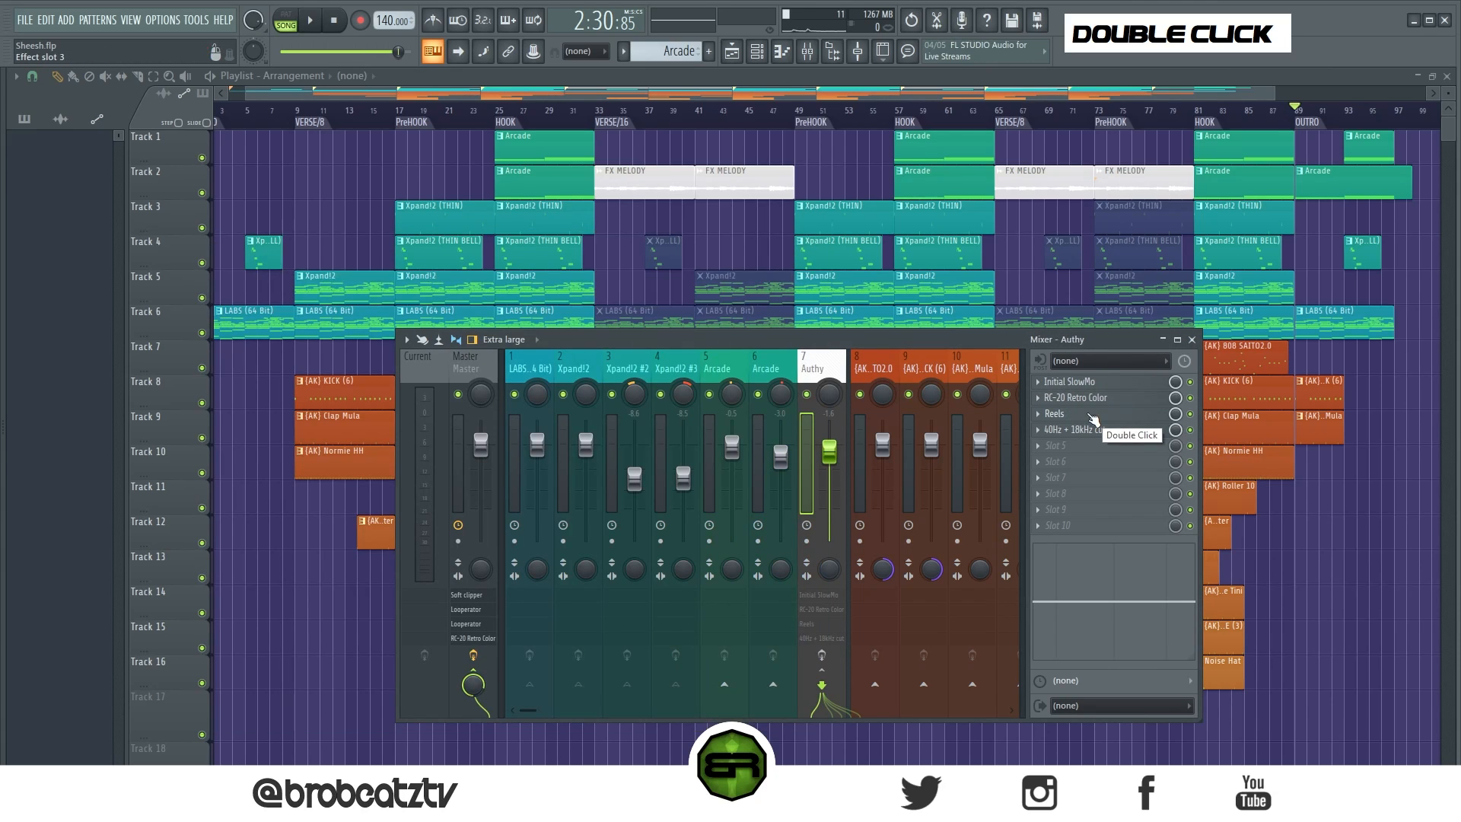
Inspect the Reels and 40Hz + 18kHz cut effects on the Authy track, and close the mixer
double_click(1092, 417)
double_click(1082, 417)
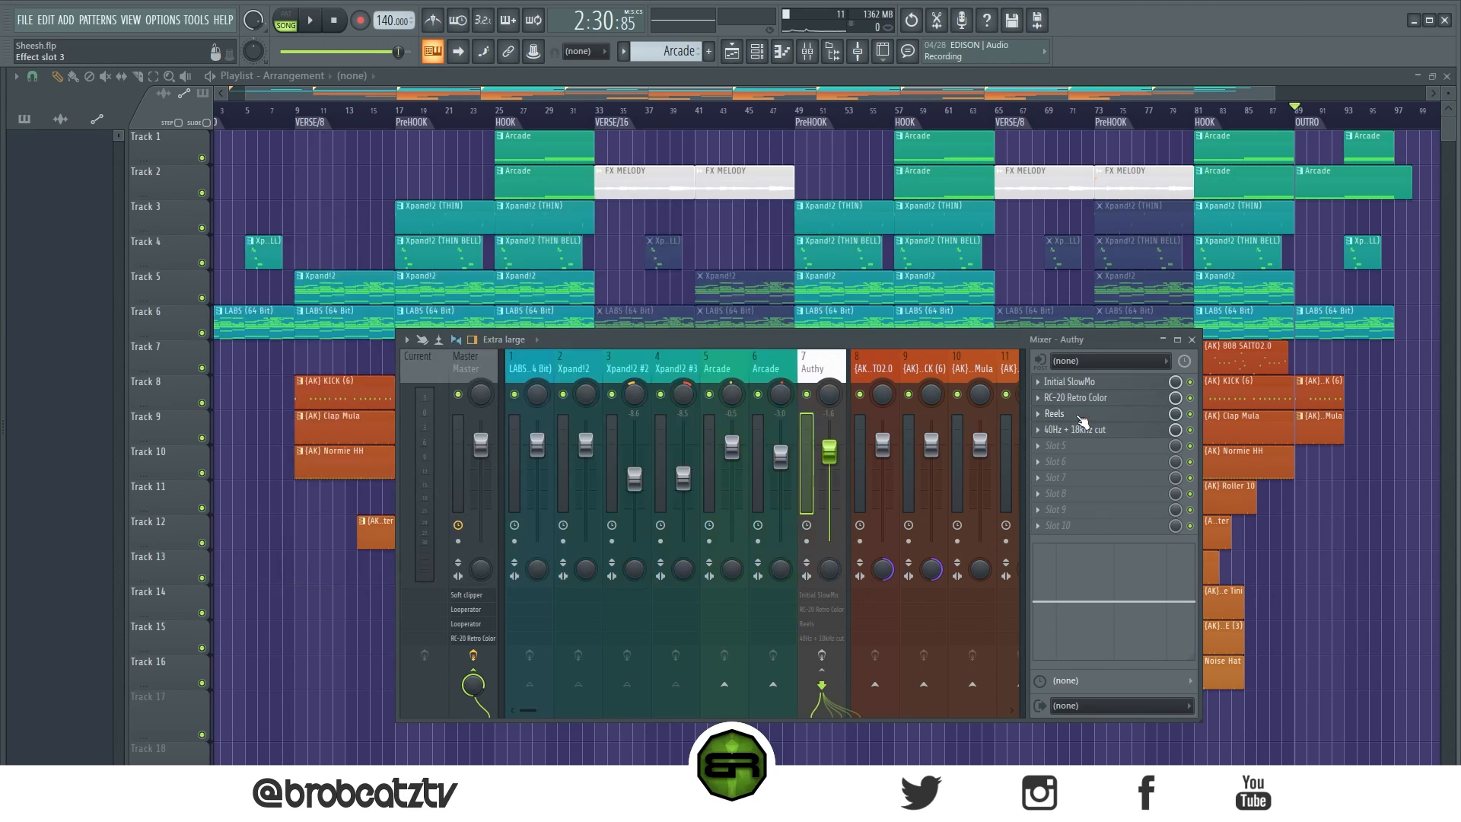
double_click(1083, 430)
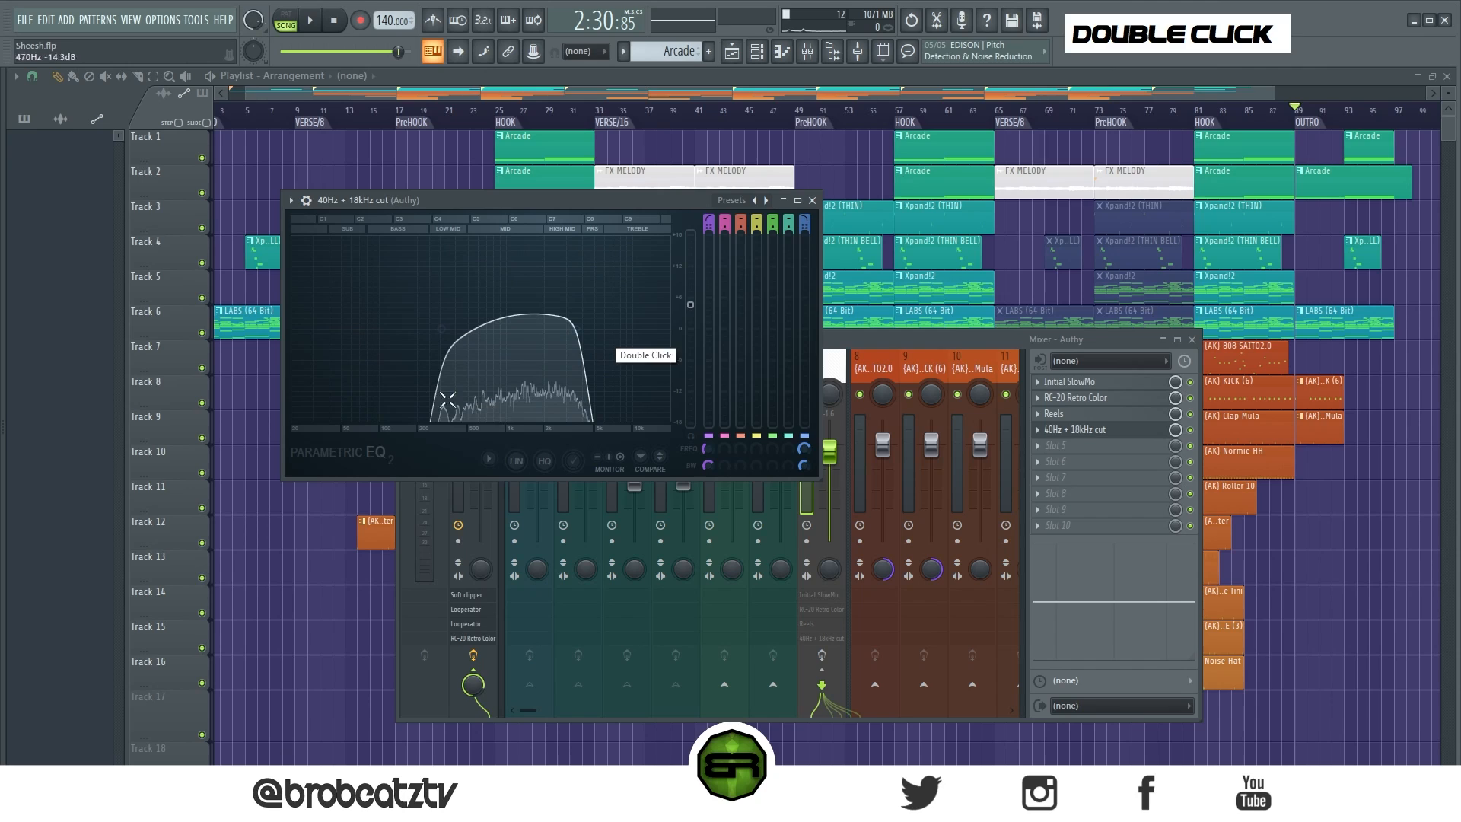
left_click(812, 201)
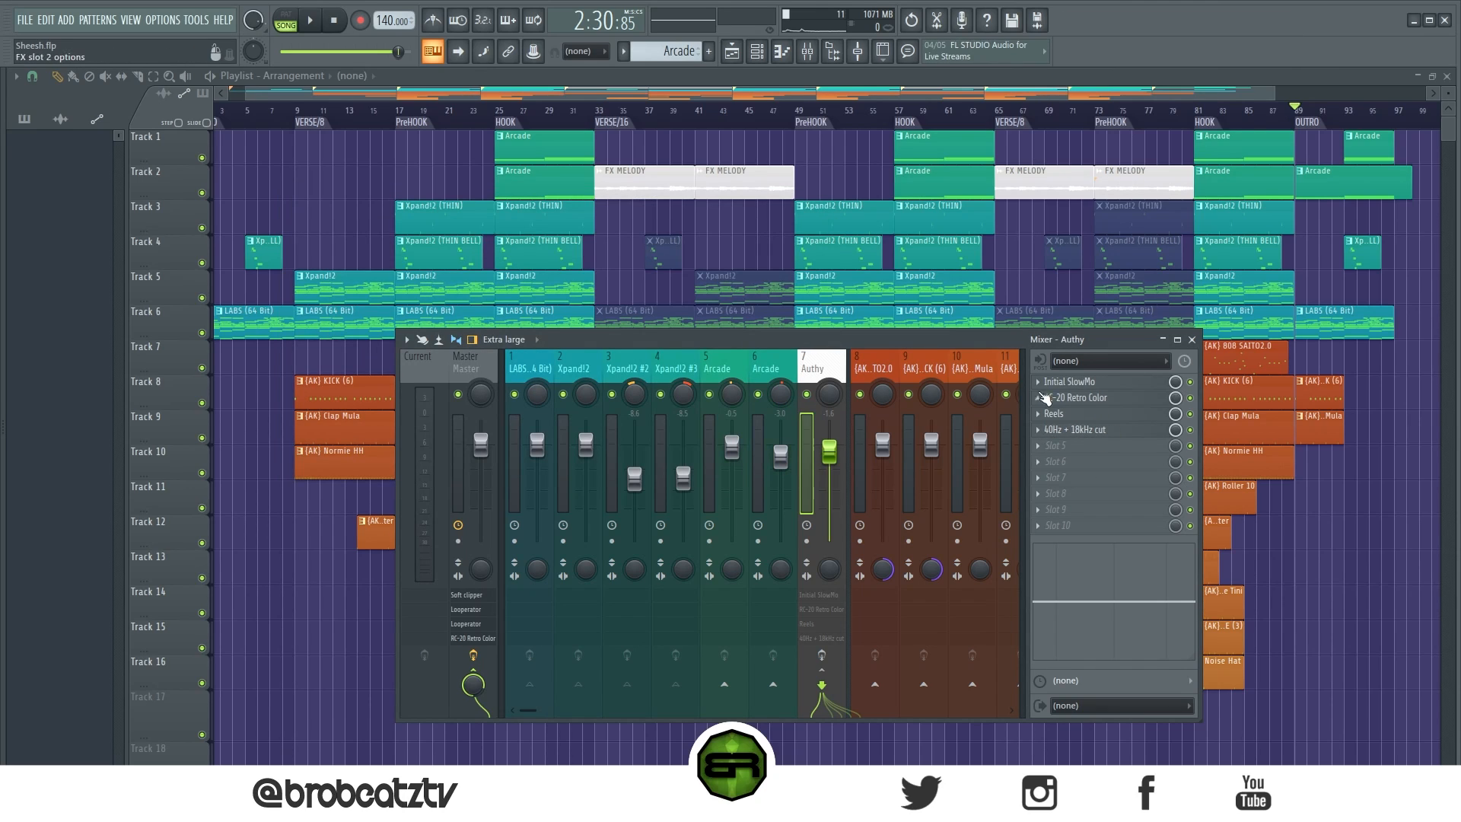
left_click(1192, 341)
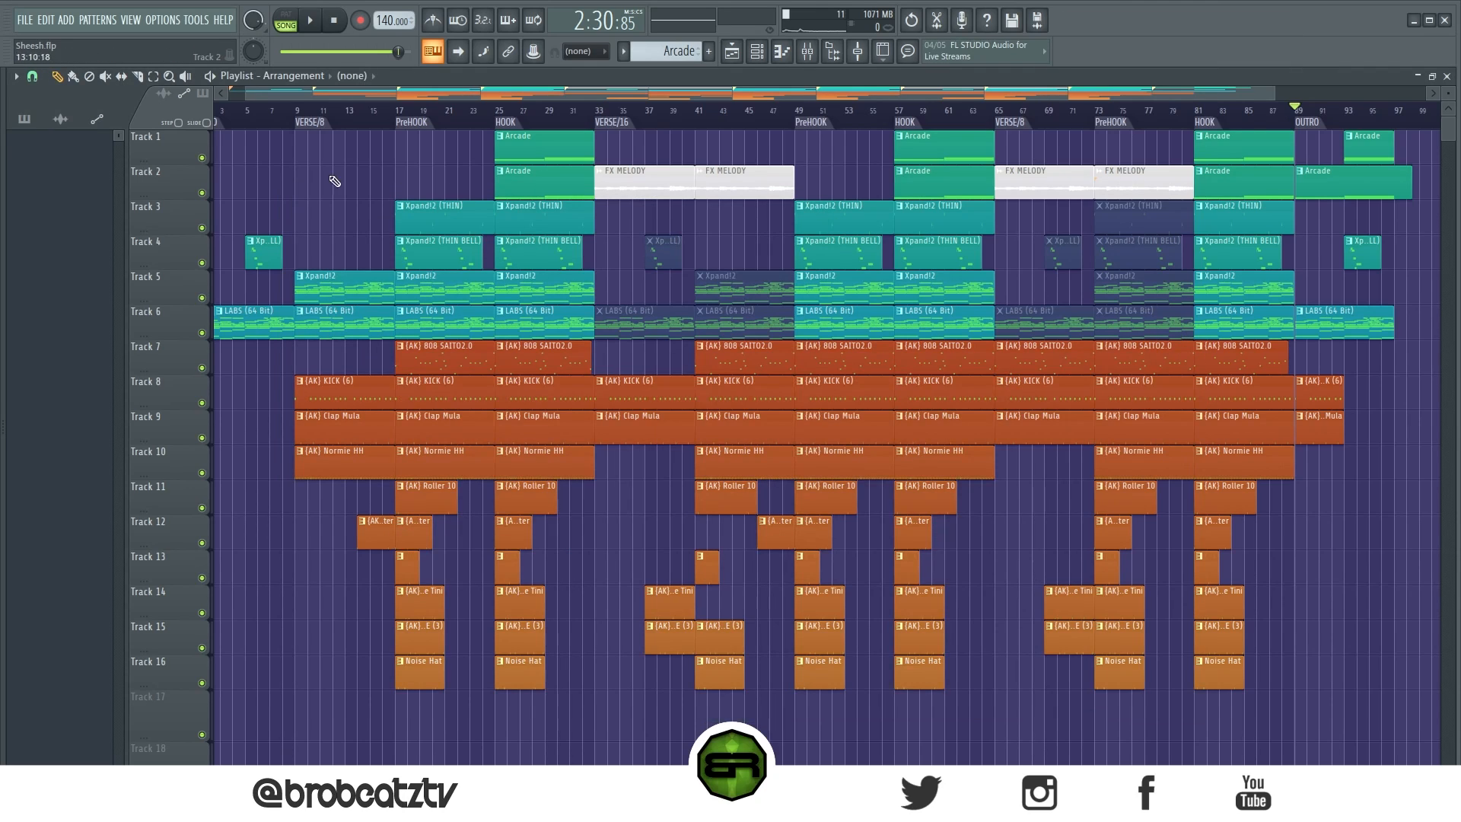
Solo track 2 to hear the FX MELODY clip from bar 33, and unmute all tracks again
right_click(207, 190)
key("space")
key("space")
left_click(597, 111)
key("space")
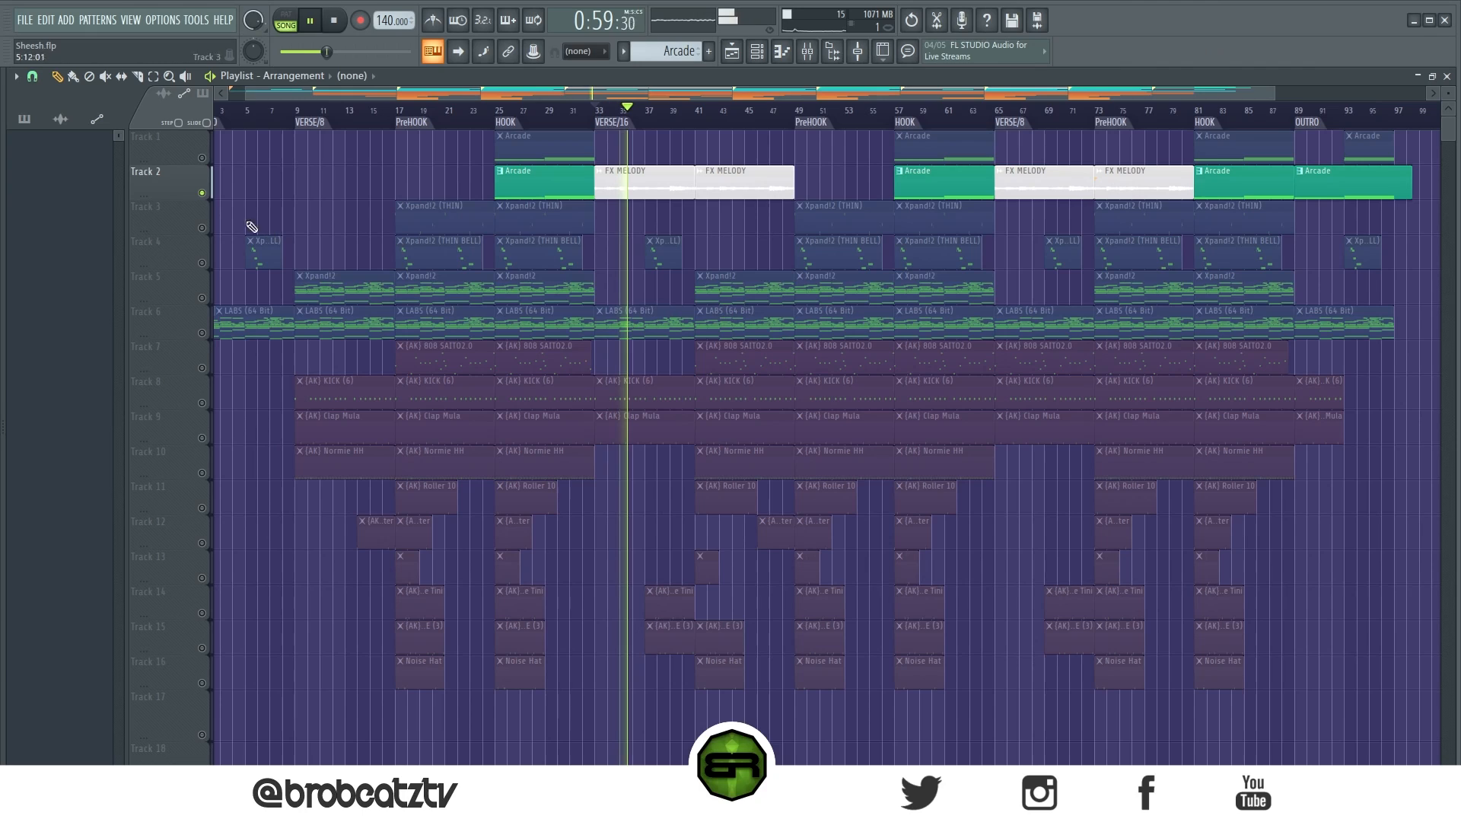
key("space")
right_click(202, 193)
Play the full arrangement from bar 40 to hear the second FX MELODY clip with the drums
right_click(704, 123)
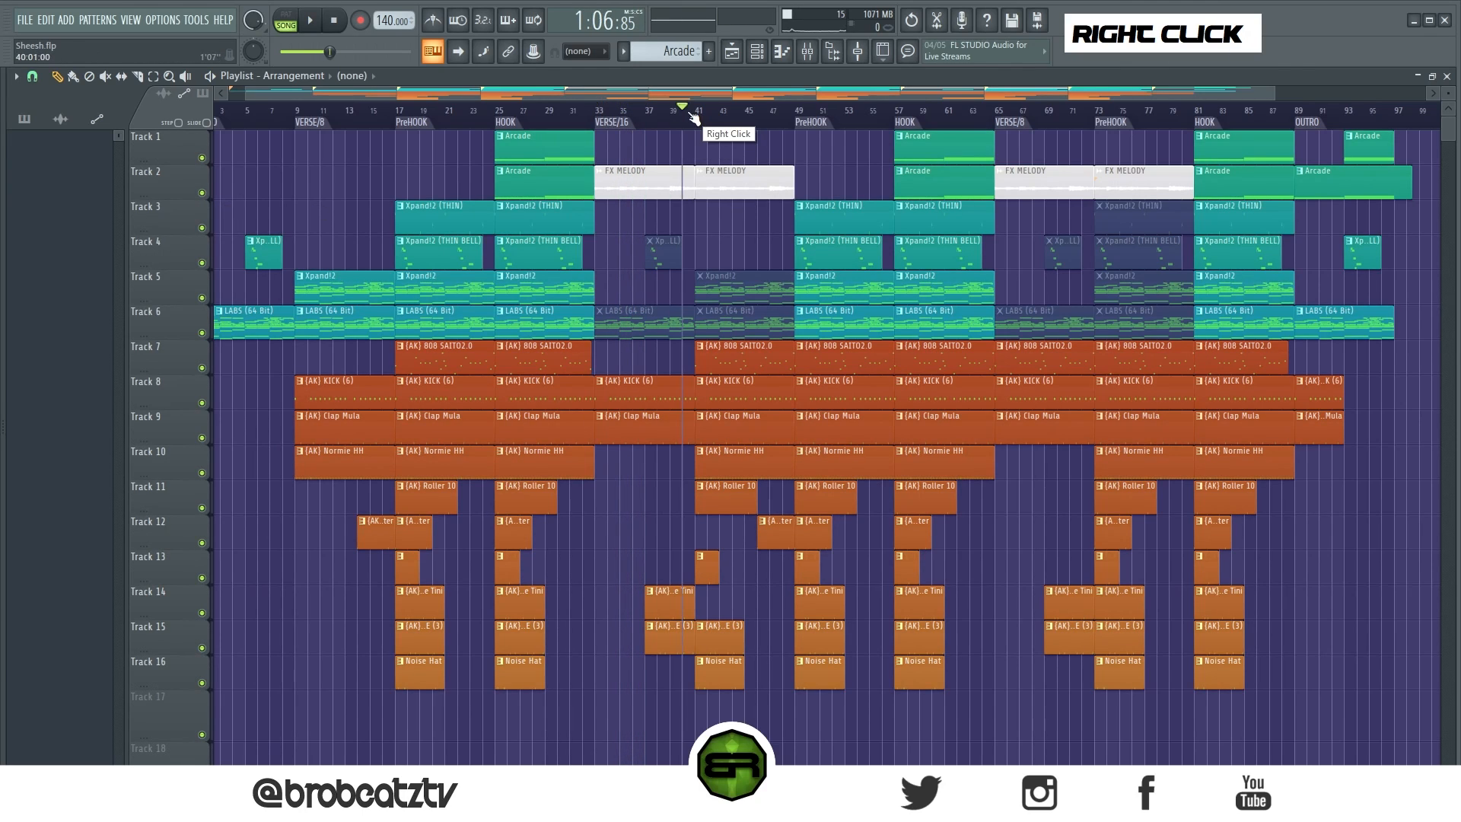
key("space")
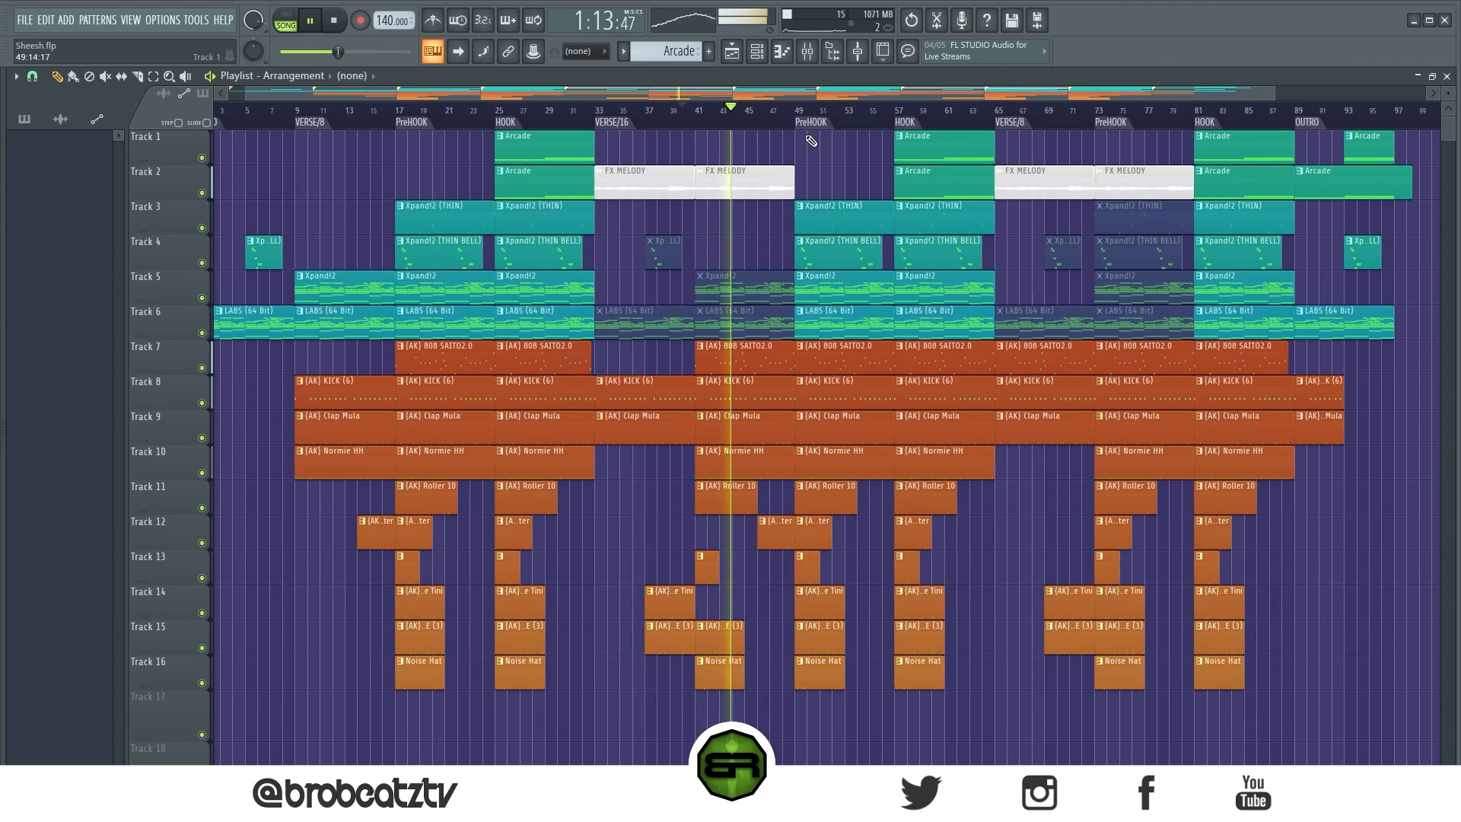
key("space")
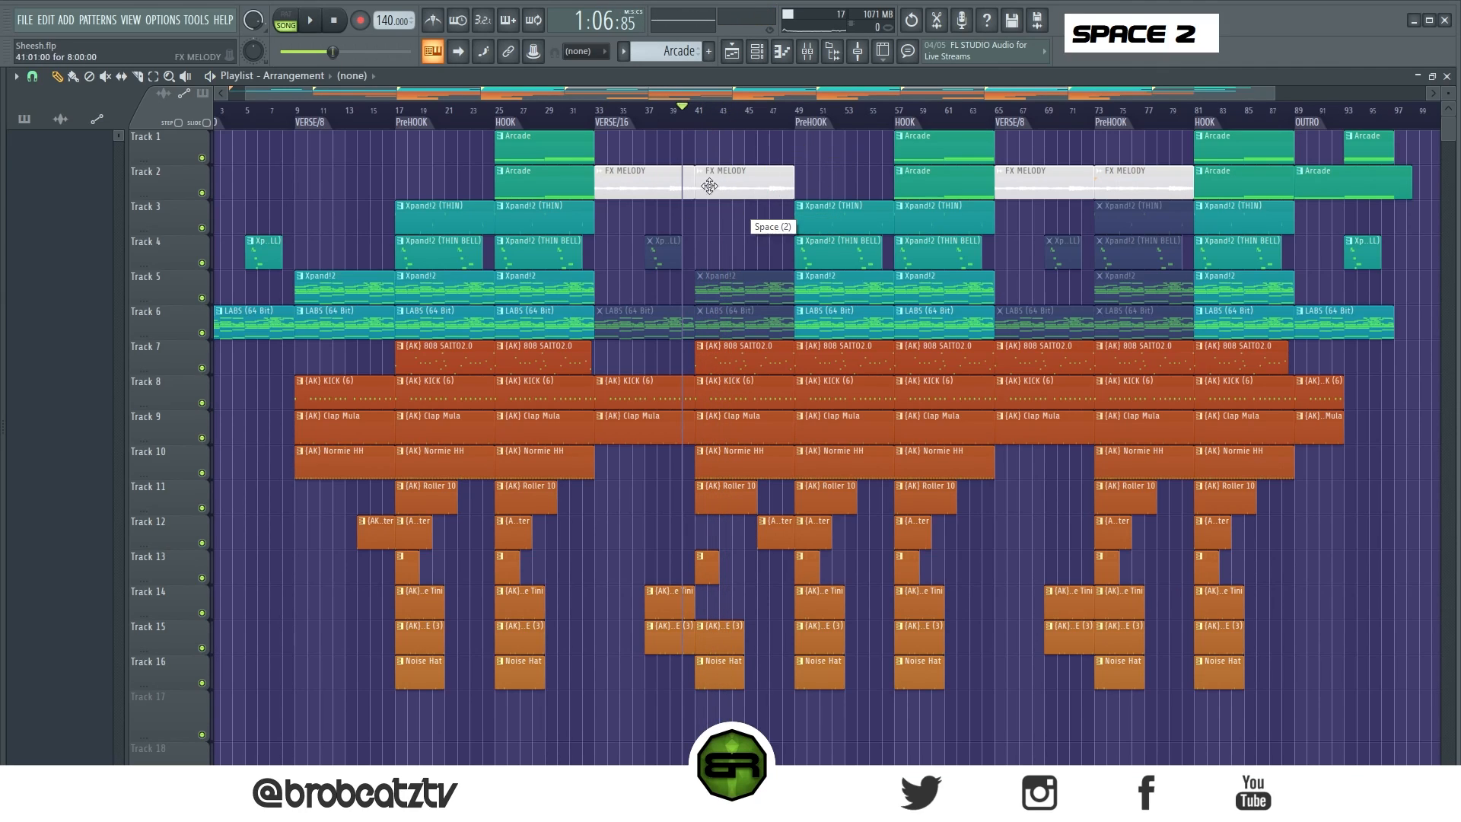
Reopen the mixer and view both Looperator effects on the Master track
left_click_drag(619, 269, 735, 180)
left_click(807, 52)
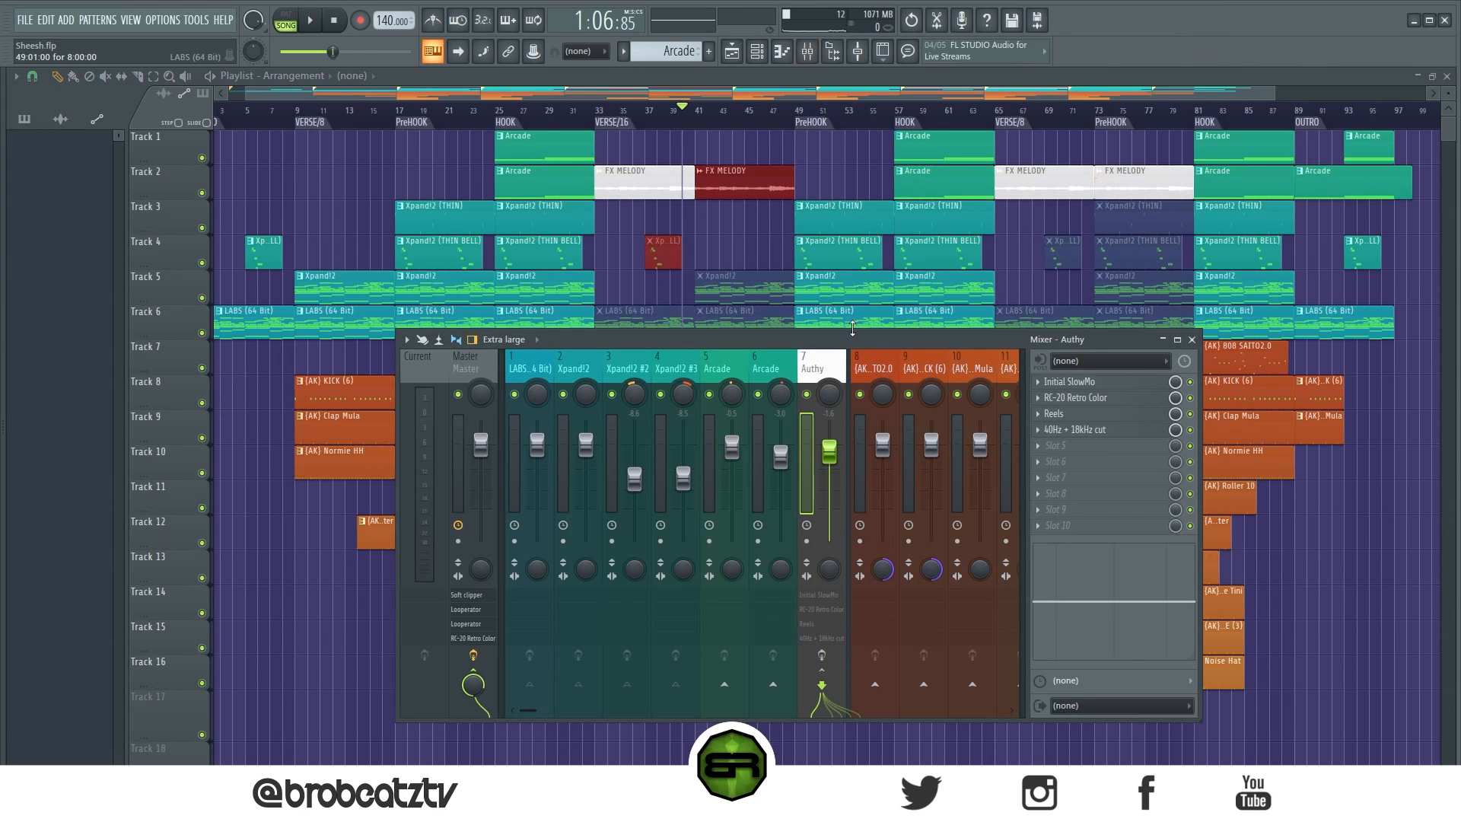
left_click_drag(827, 362, 627, 376)
left_click(482, 370)
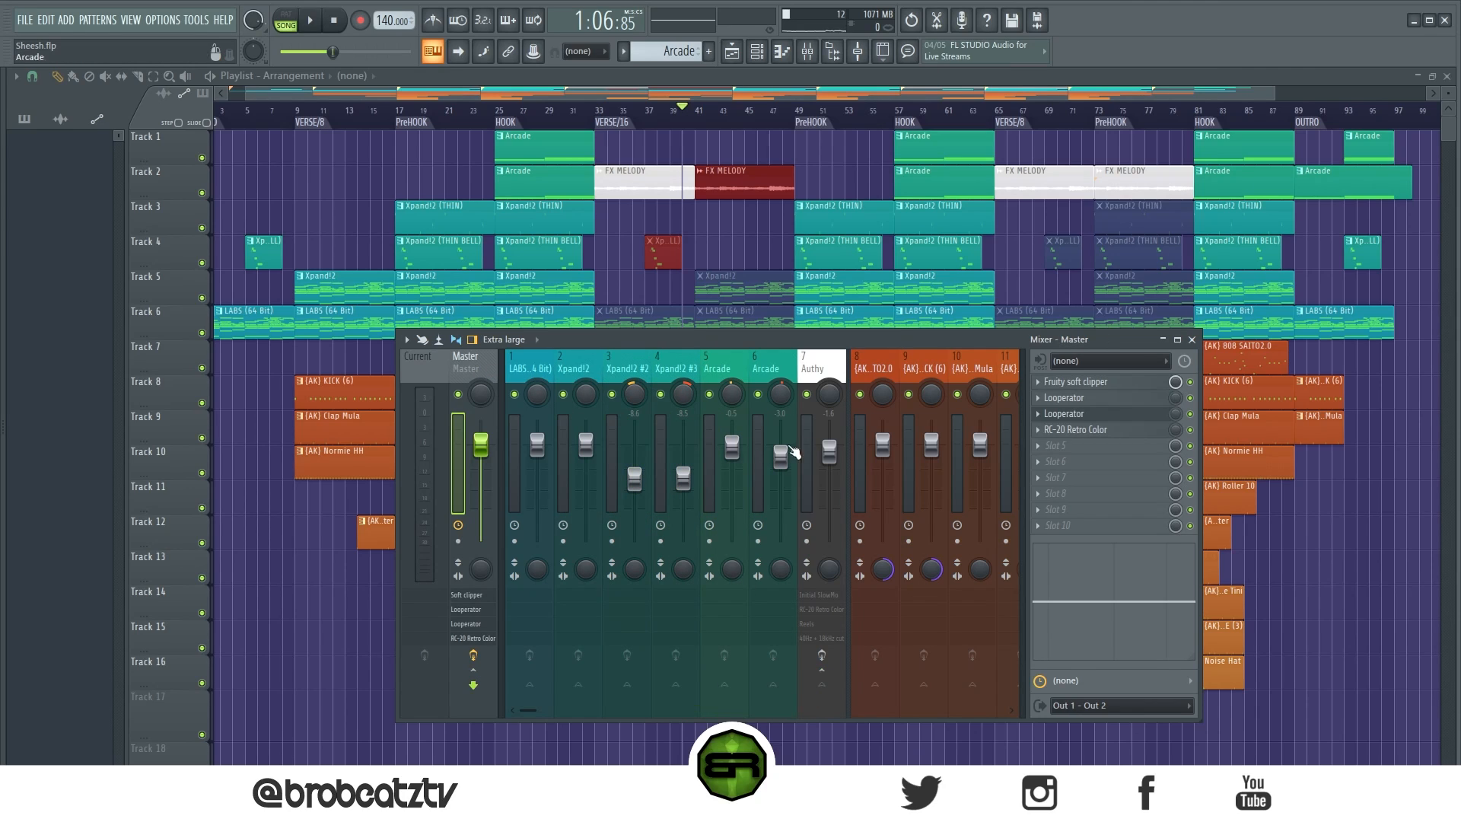
left_click(1132, 399)
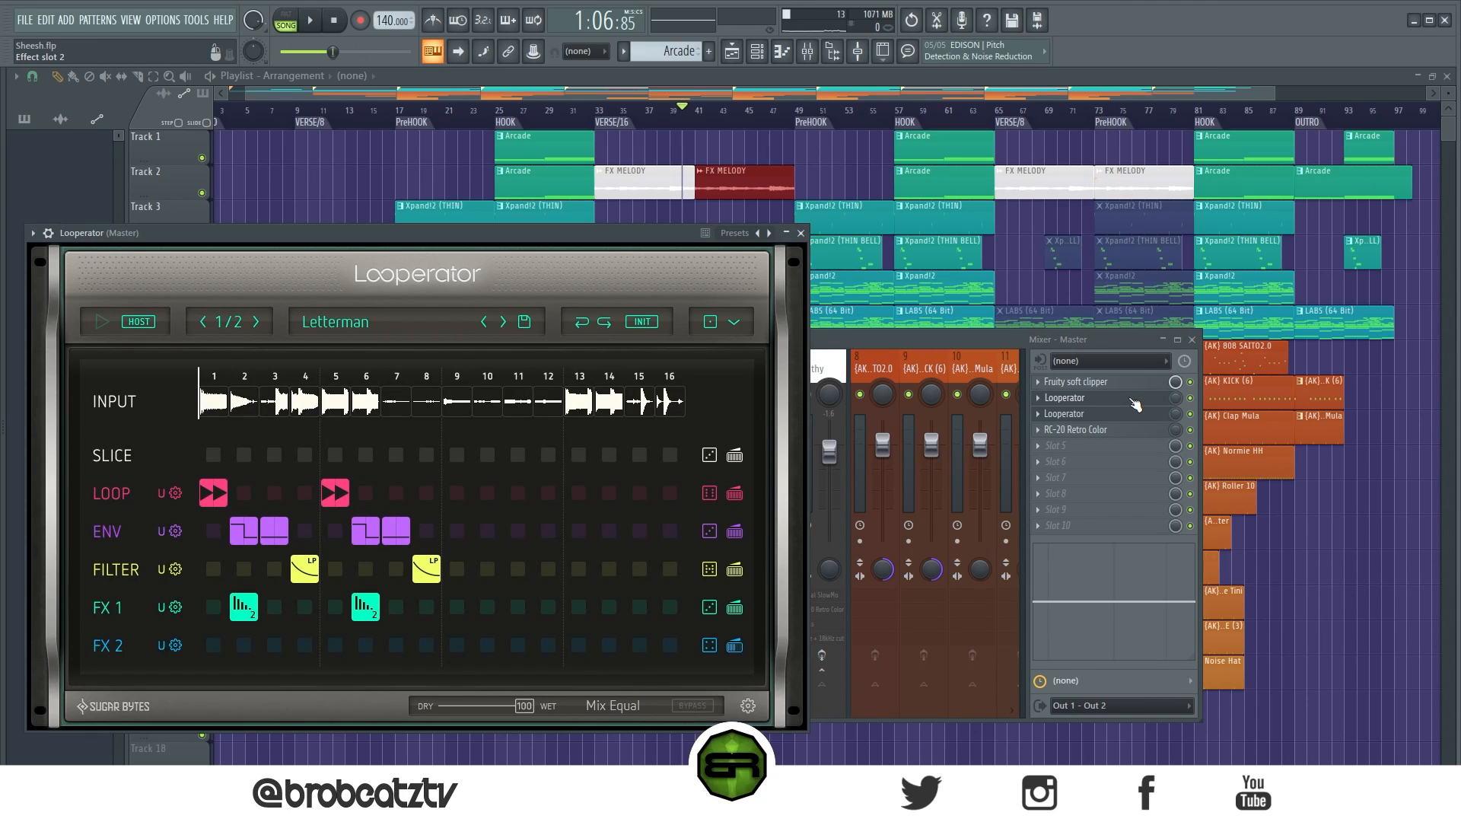
left_click(1133, 401)
left_click(1133, 415)
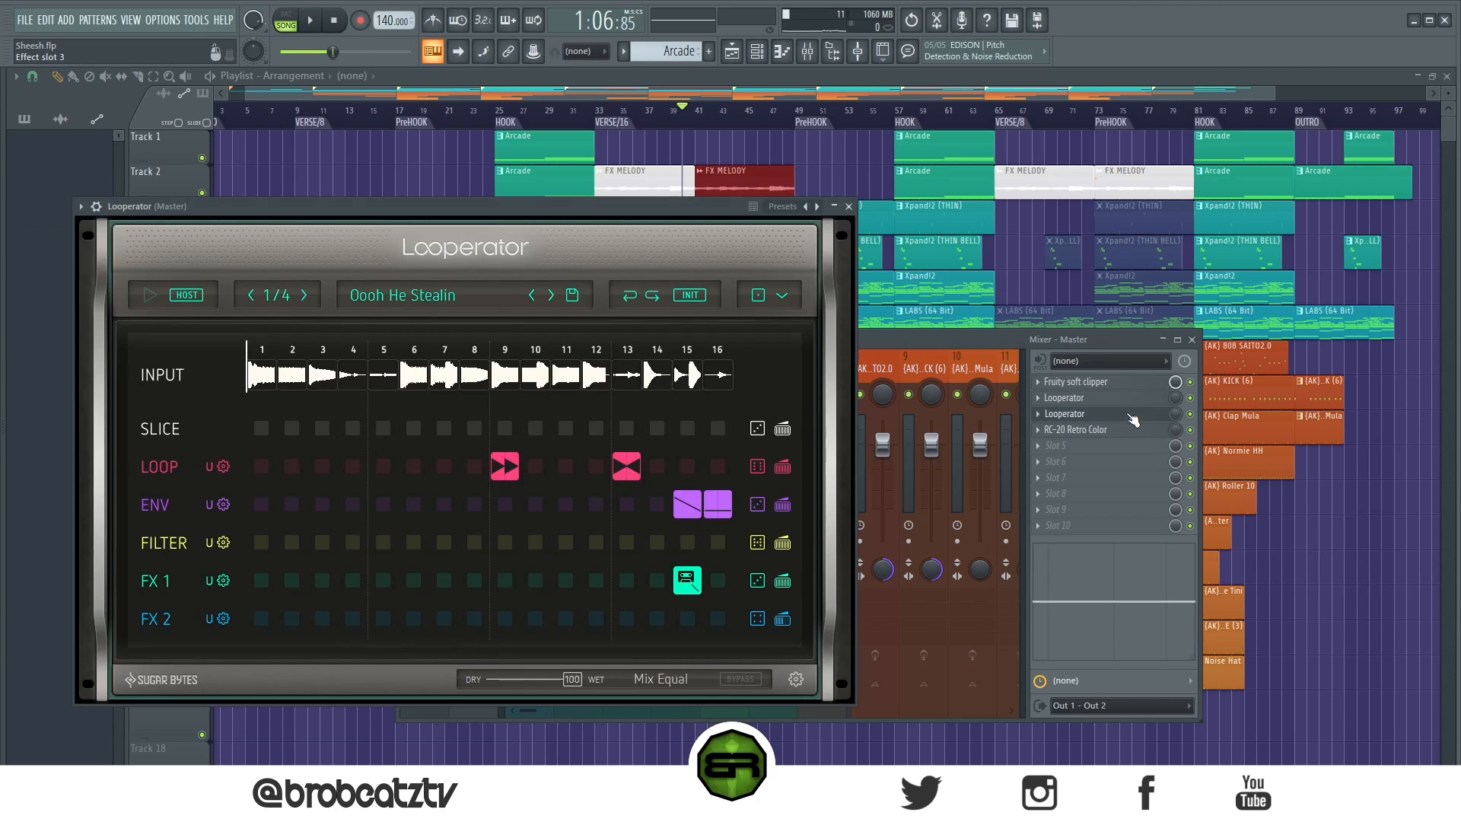
Create mix level automation clips for both Looperators and RC-20 Retro Color on the Master track, and close the mixer
double_click(1123, 430)
left_click(1123, 433)
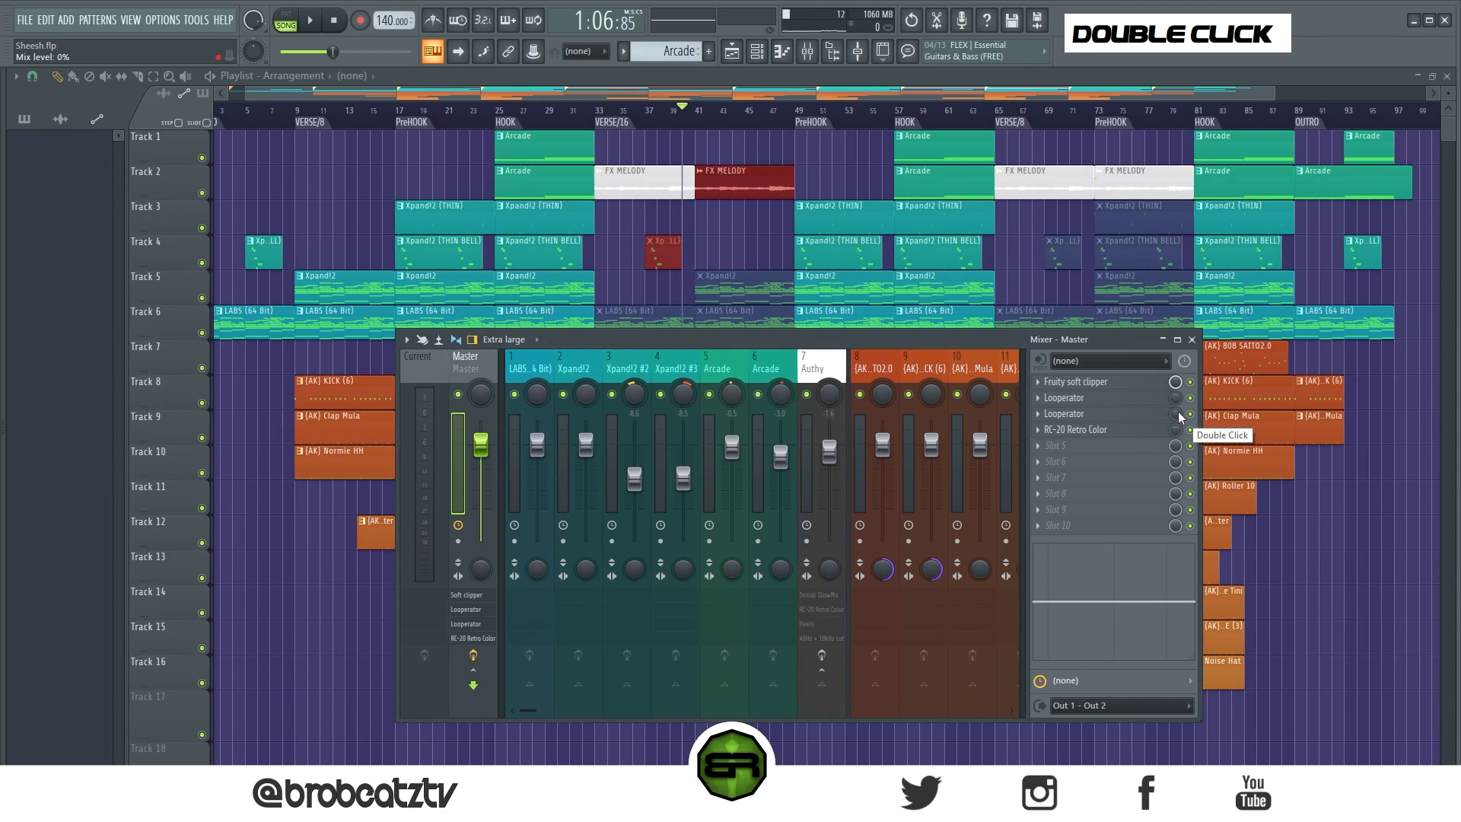
right_click(1179, 400)
left_click(1210, 510)
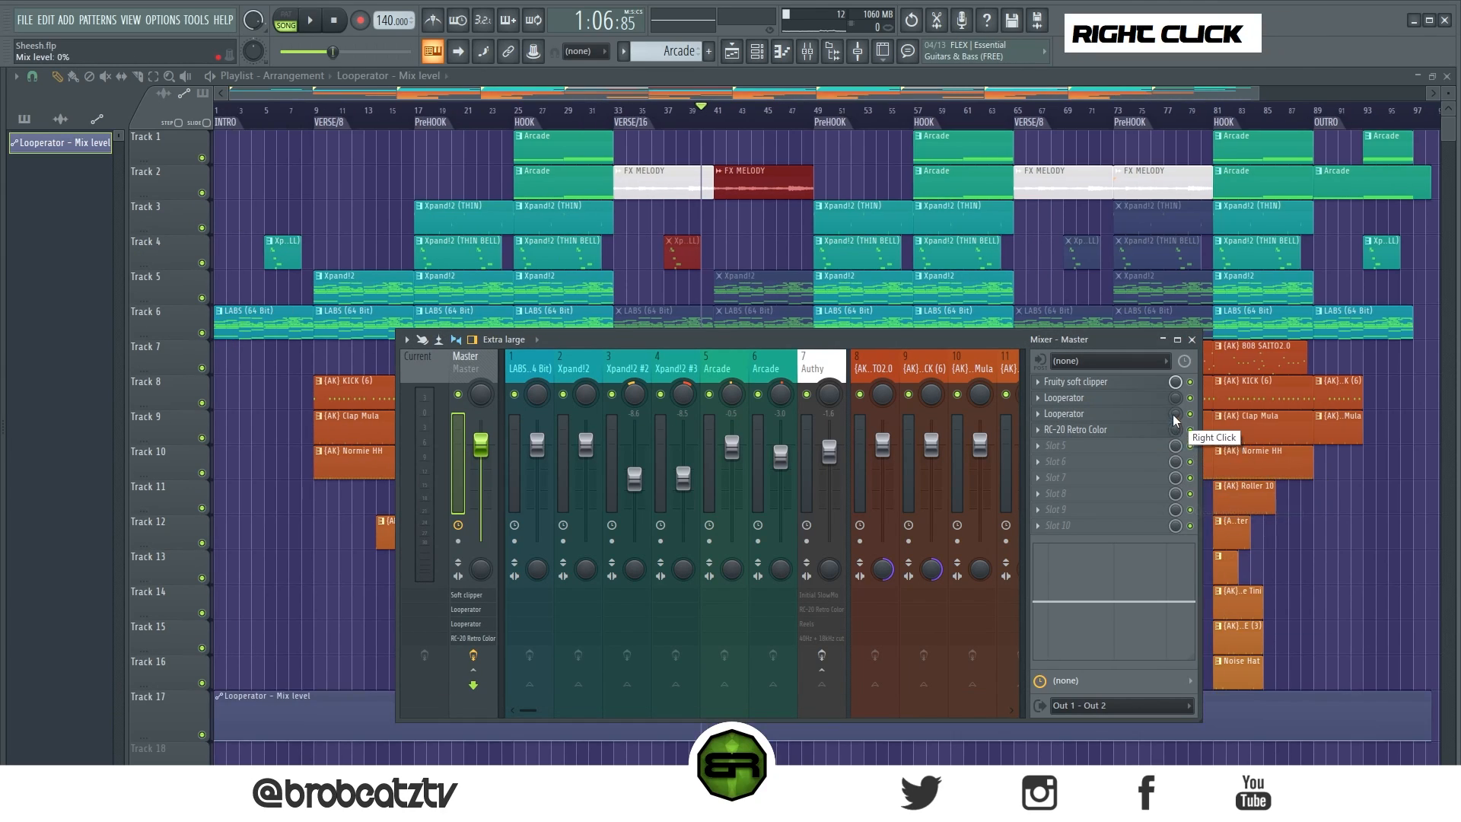
right_click(1176, 415)
left_click(1195, 529)
right_click(1176, 430)
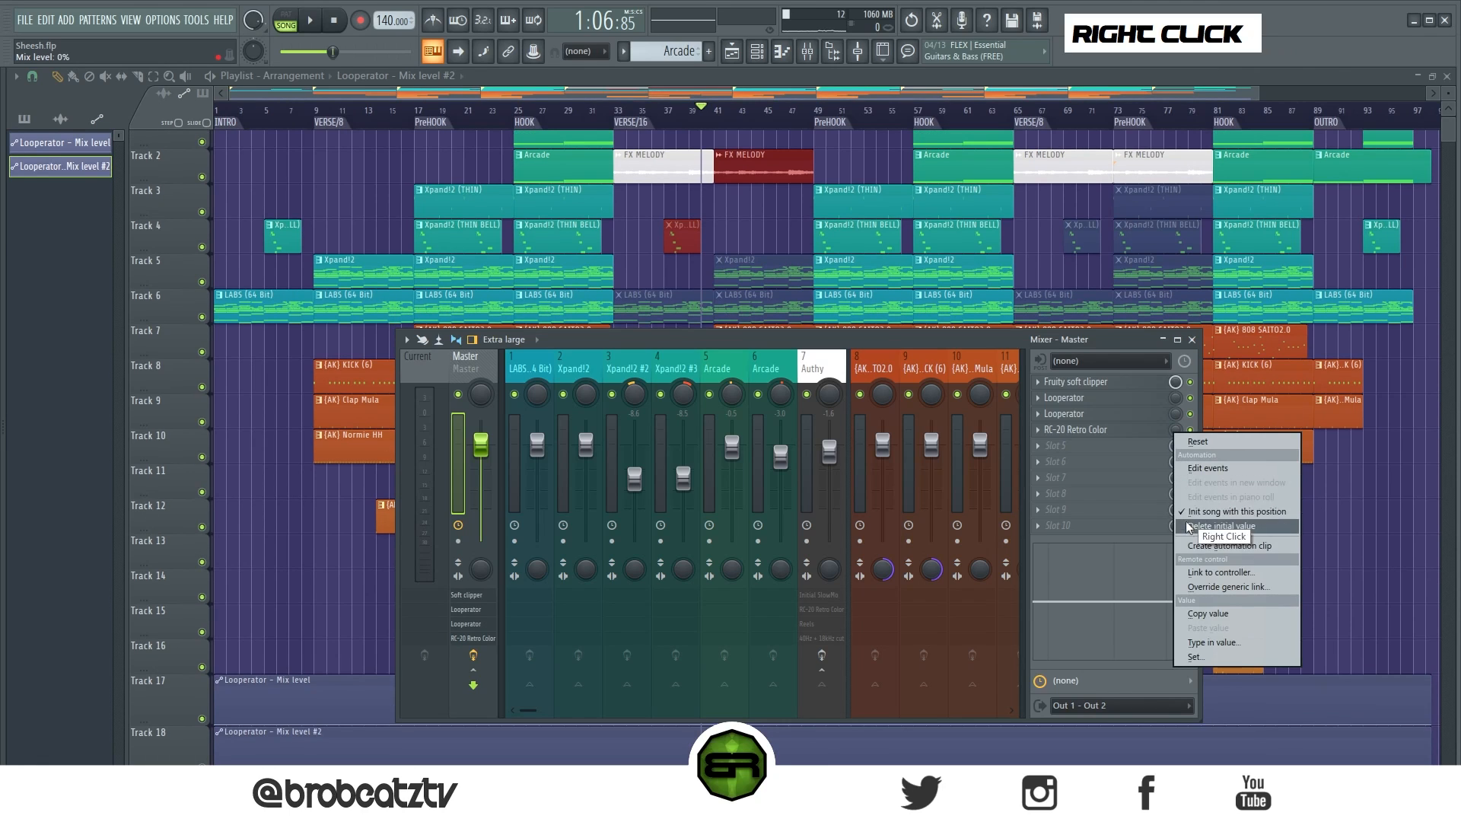
left_click(1218, 545)
right_click(795, 56)
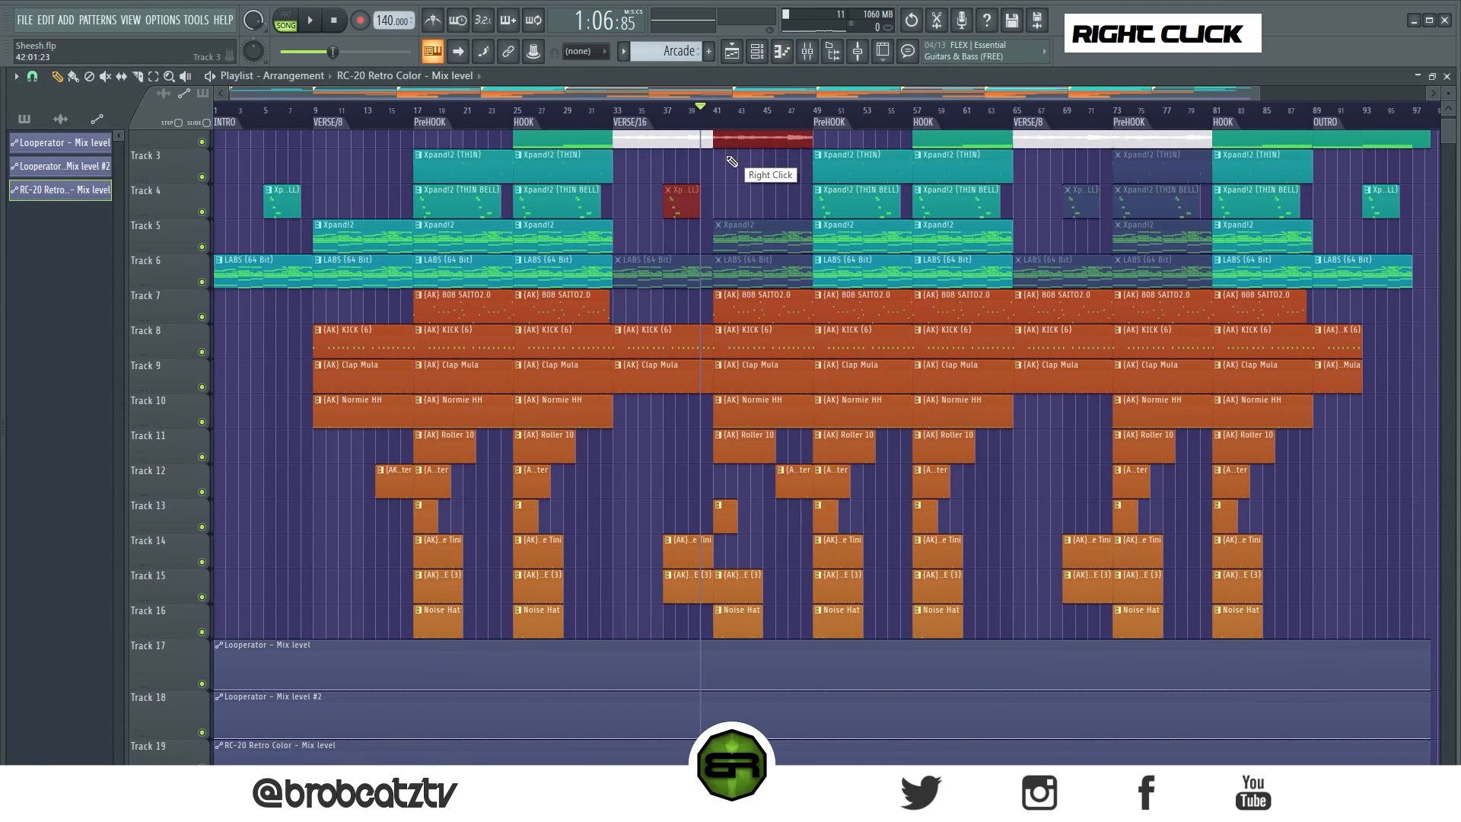
Shape a raised block in the first Looperator mix level automation from bar 41 to bar 43
scroll(716, 171, "down", 1)
right_click(663, 443)
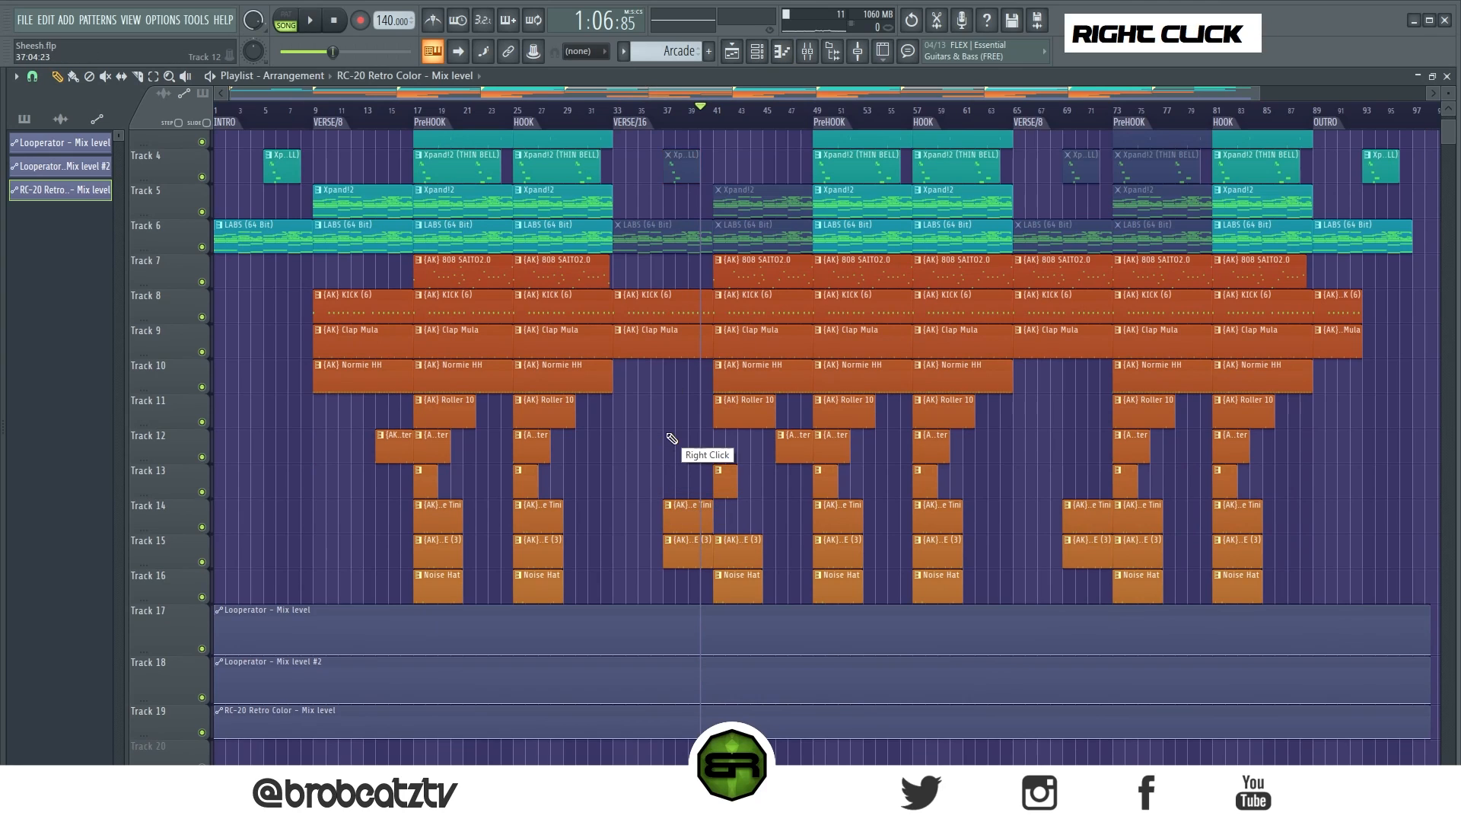
scroll(674, 440, "down", 2)
scroll(692, 445, "up", 4)
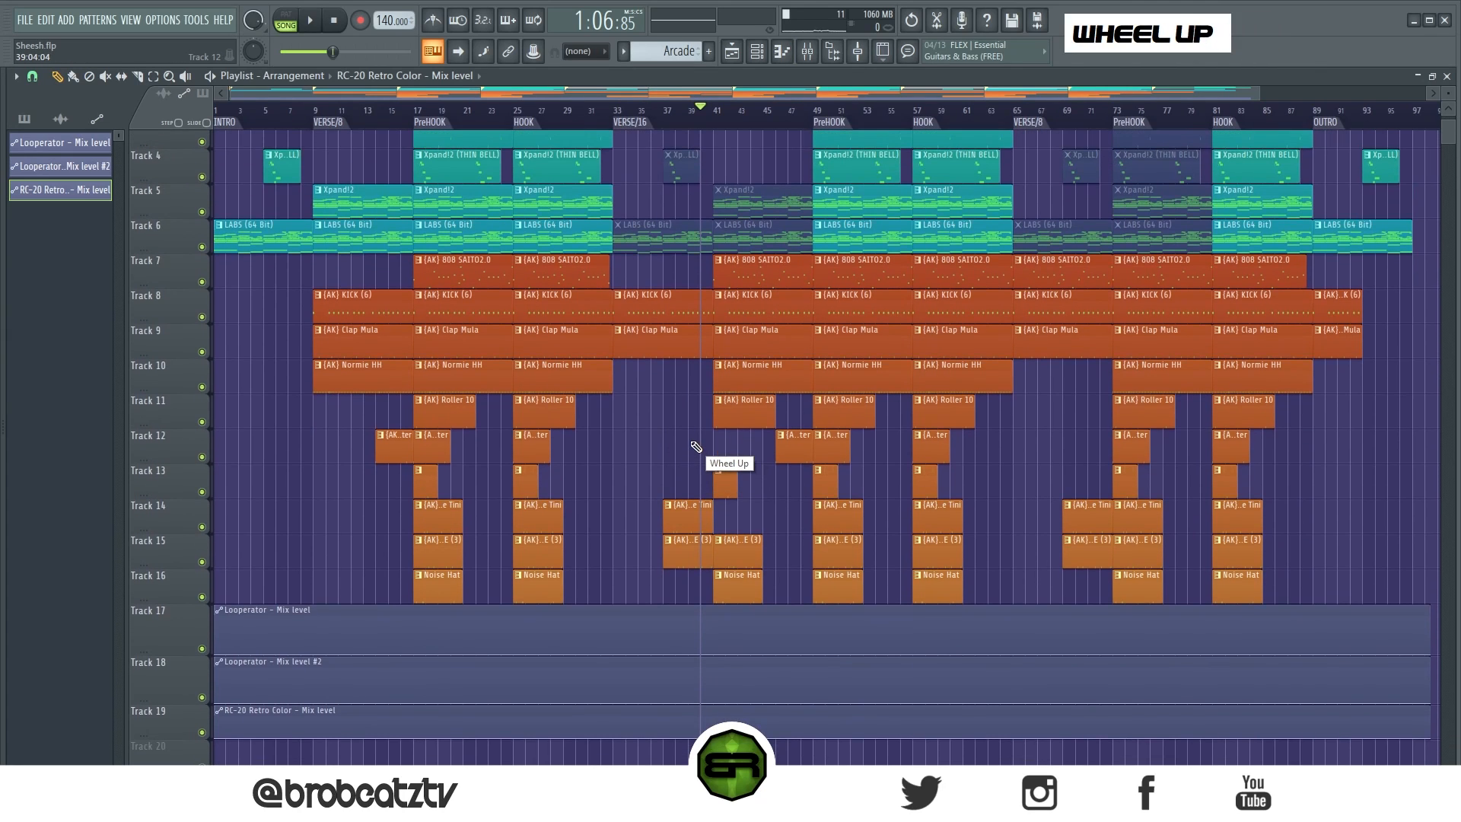
scroll(632, 426, "down", 1)
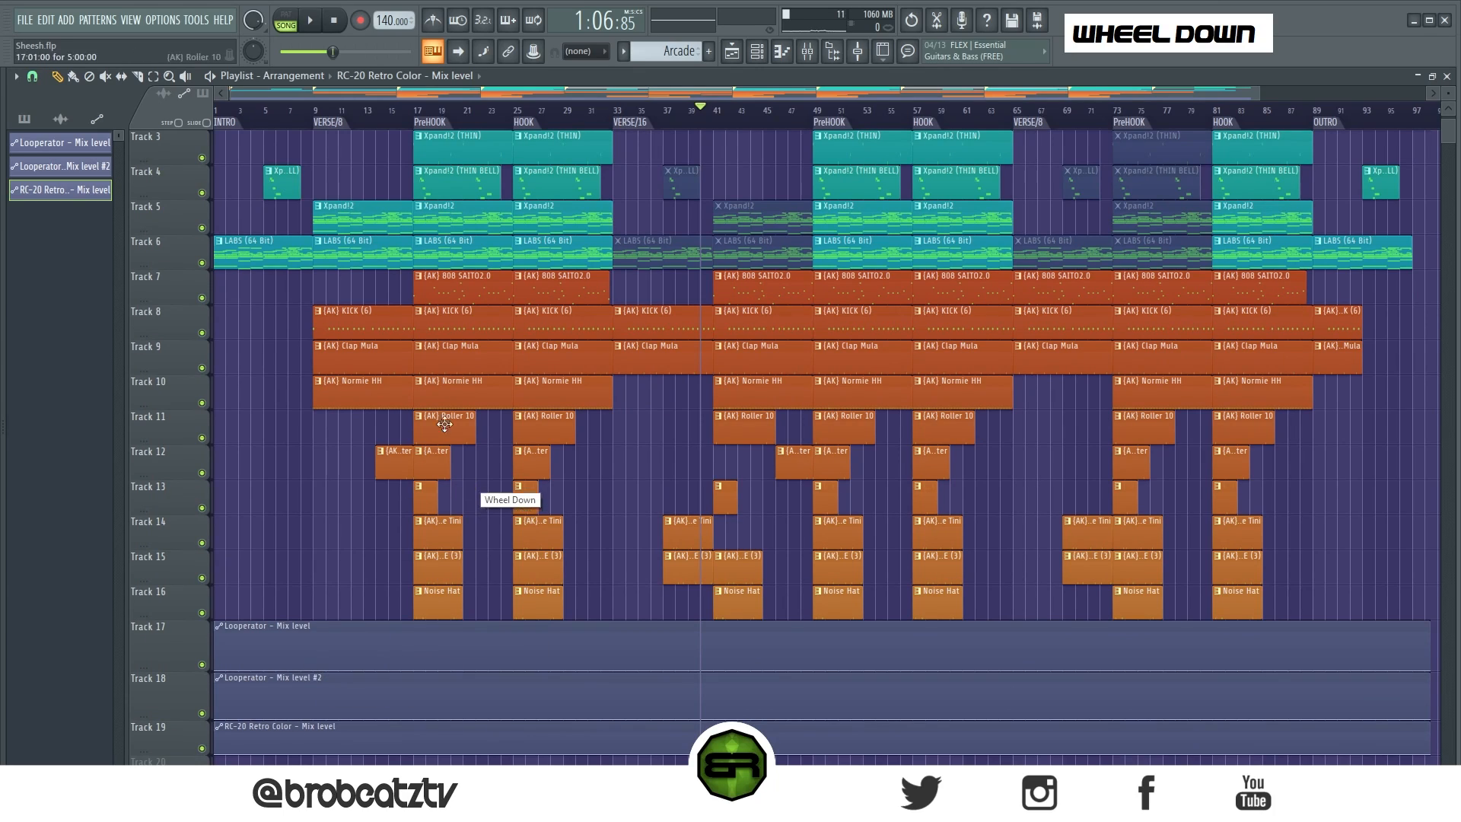
left_click(315, 114)
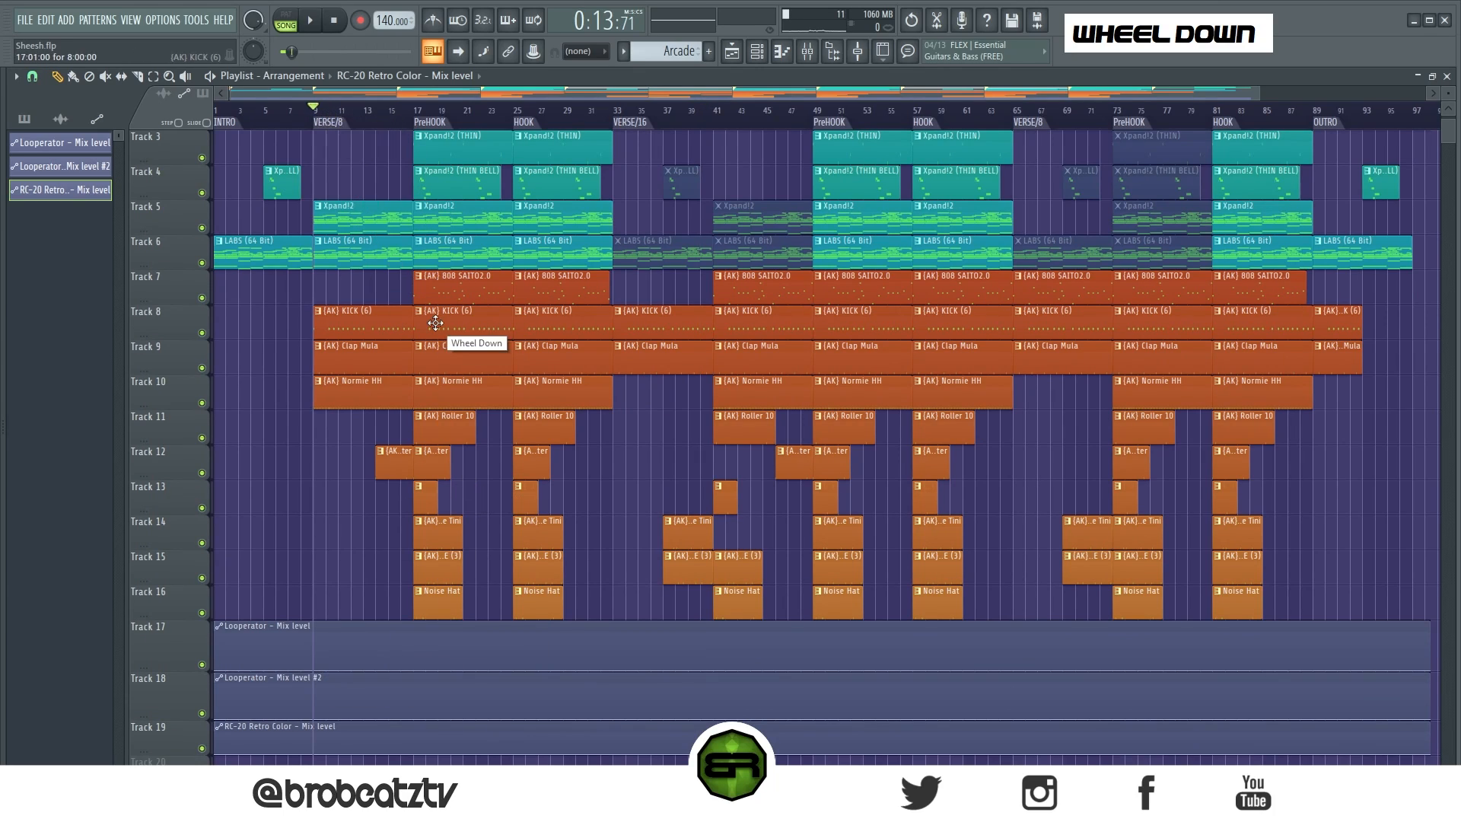
right_click(303, 511)
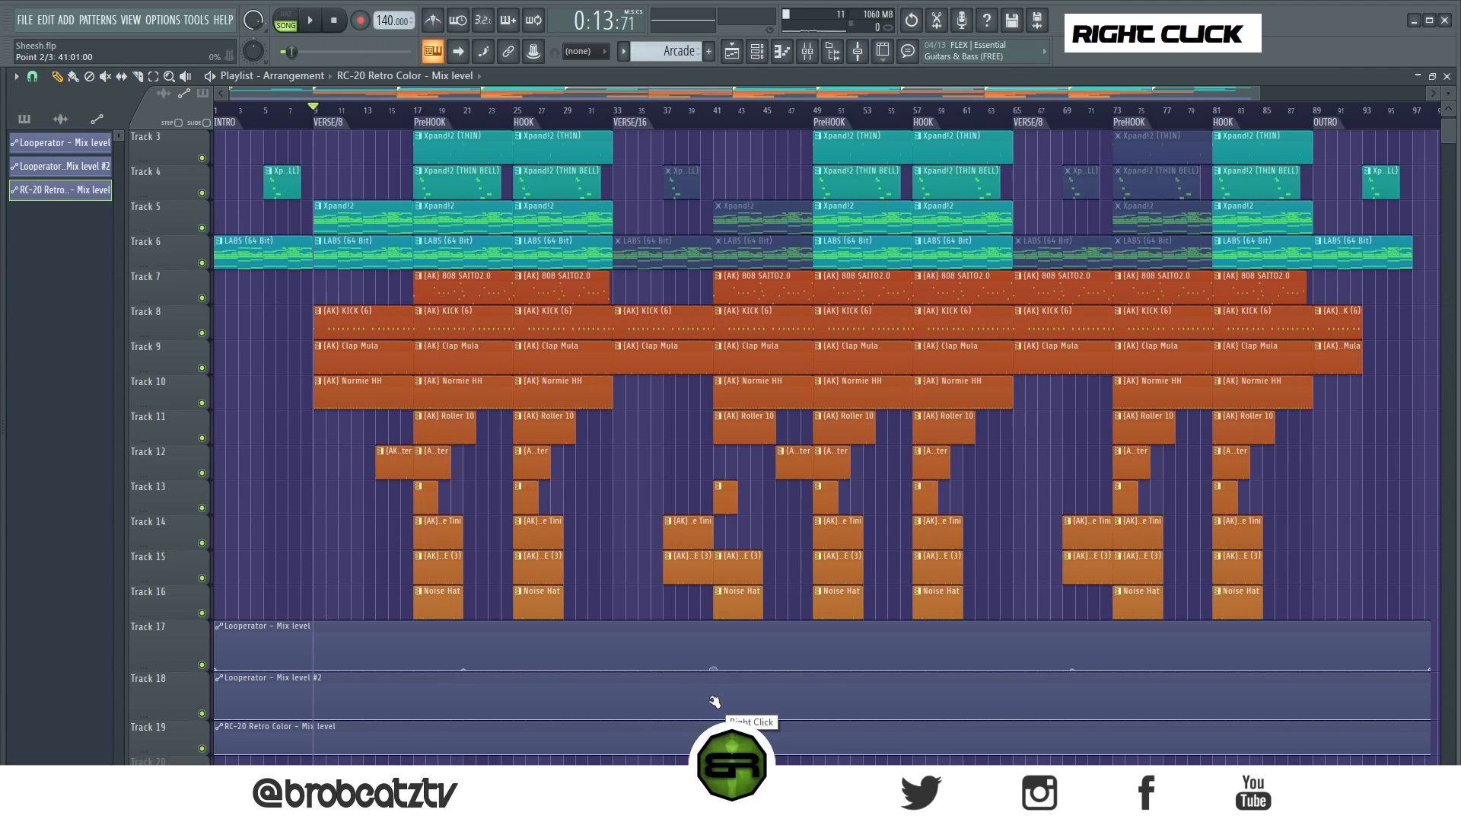
left_click_drag(742, 661, 698, 599)
left_click_drag(747, 647, 666, 726)
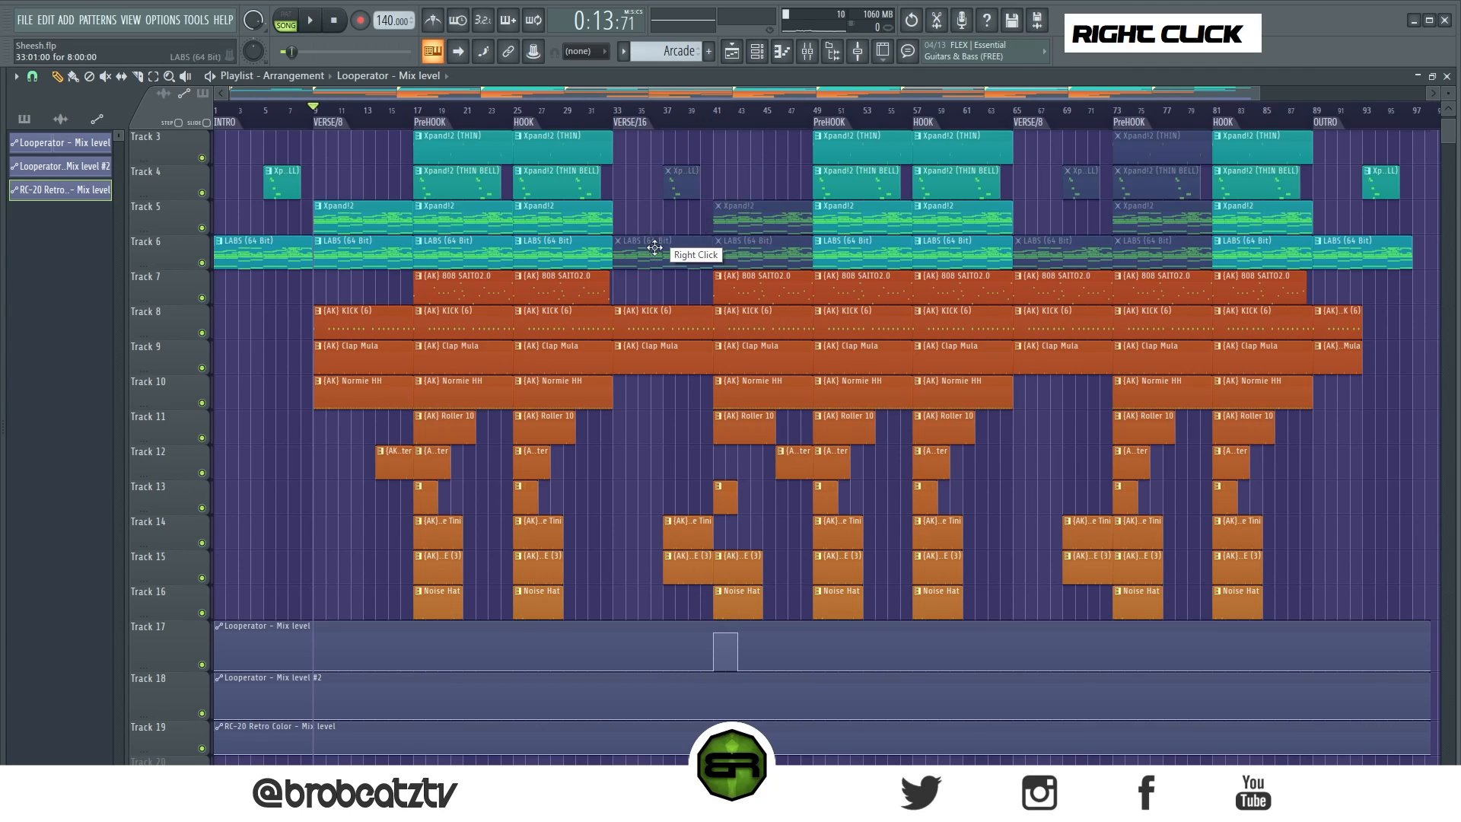
Play the arrangement from bar 39 to hear the first Looperator automation at bar 41
left_click(699, 122)
key("space")
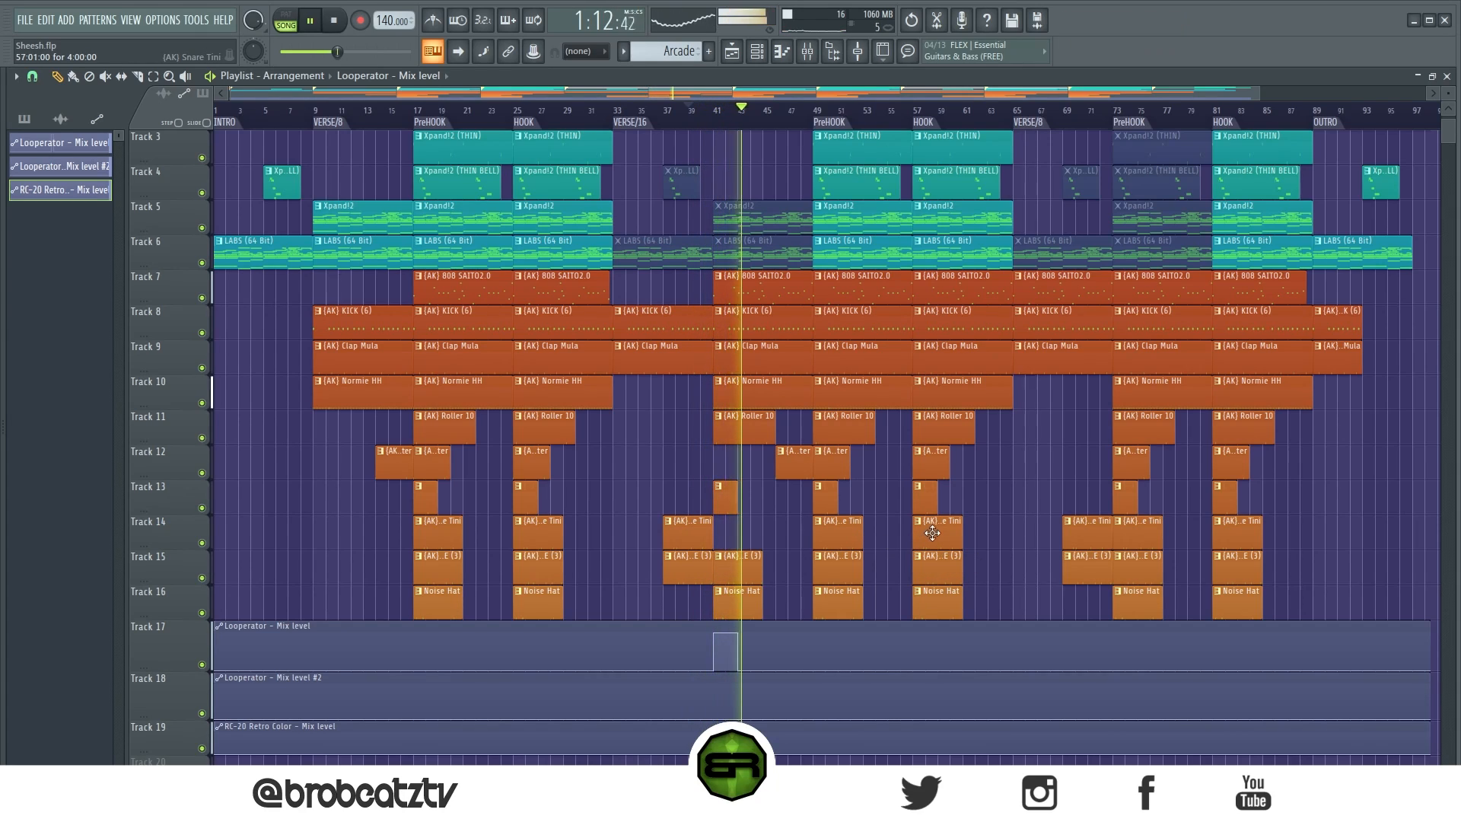
key("space")
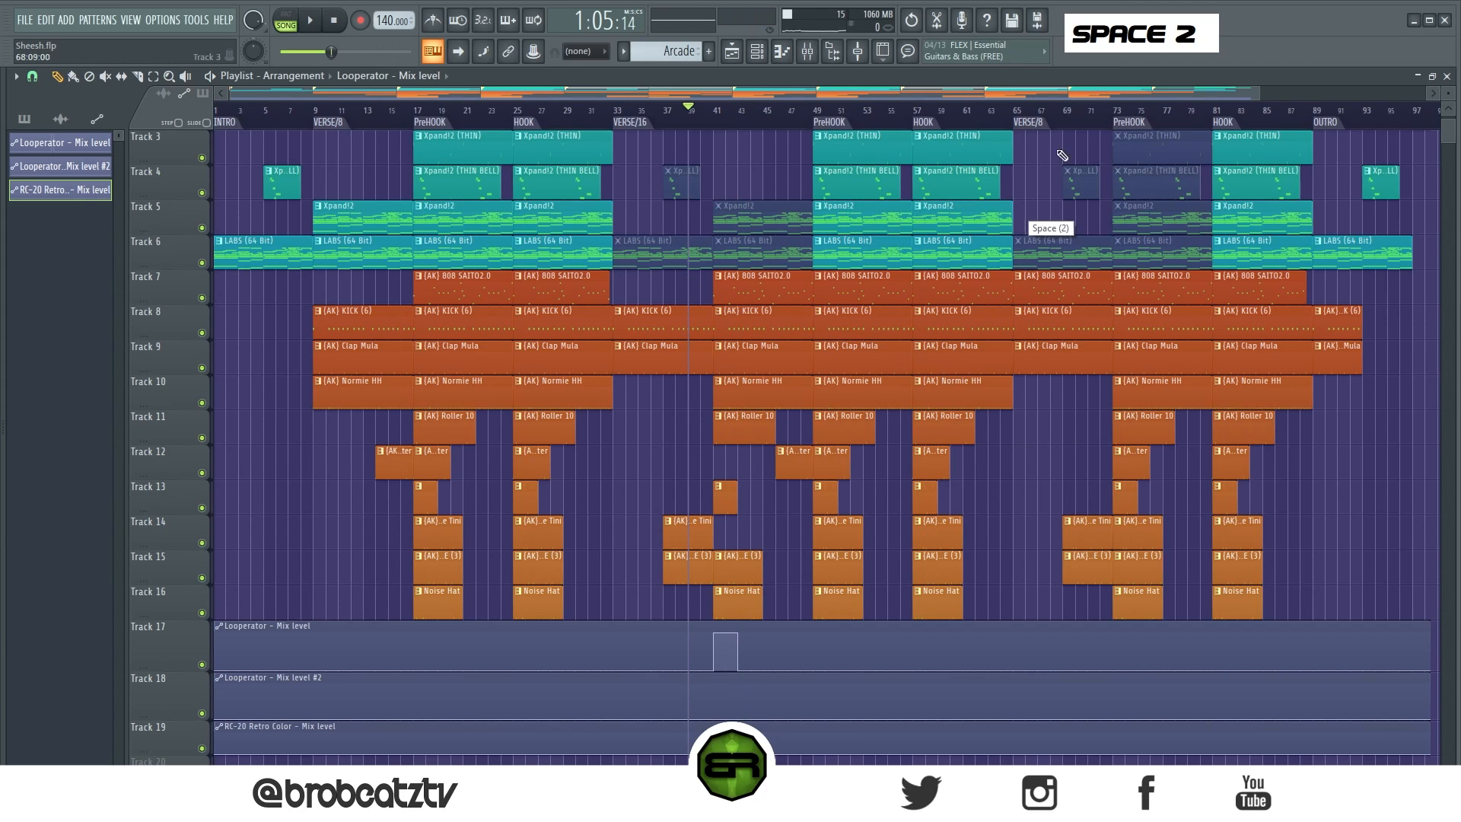
Raise the second Looperator mix level automation across bar 64, ending where the second VERSE/8 begins at bar 65
scroll(1116, 134, "up", 3)
scroll(864, 435, "down", 1)
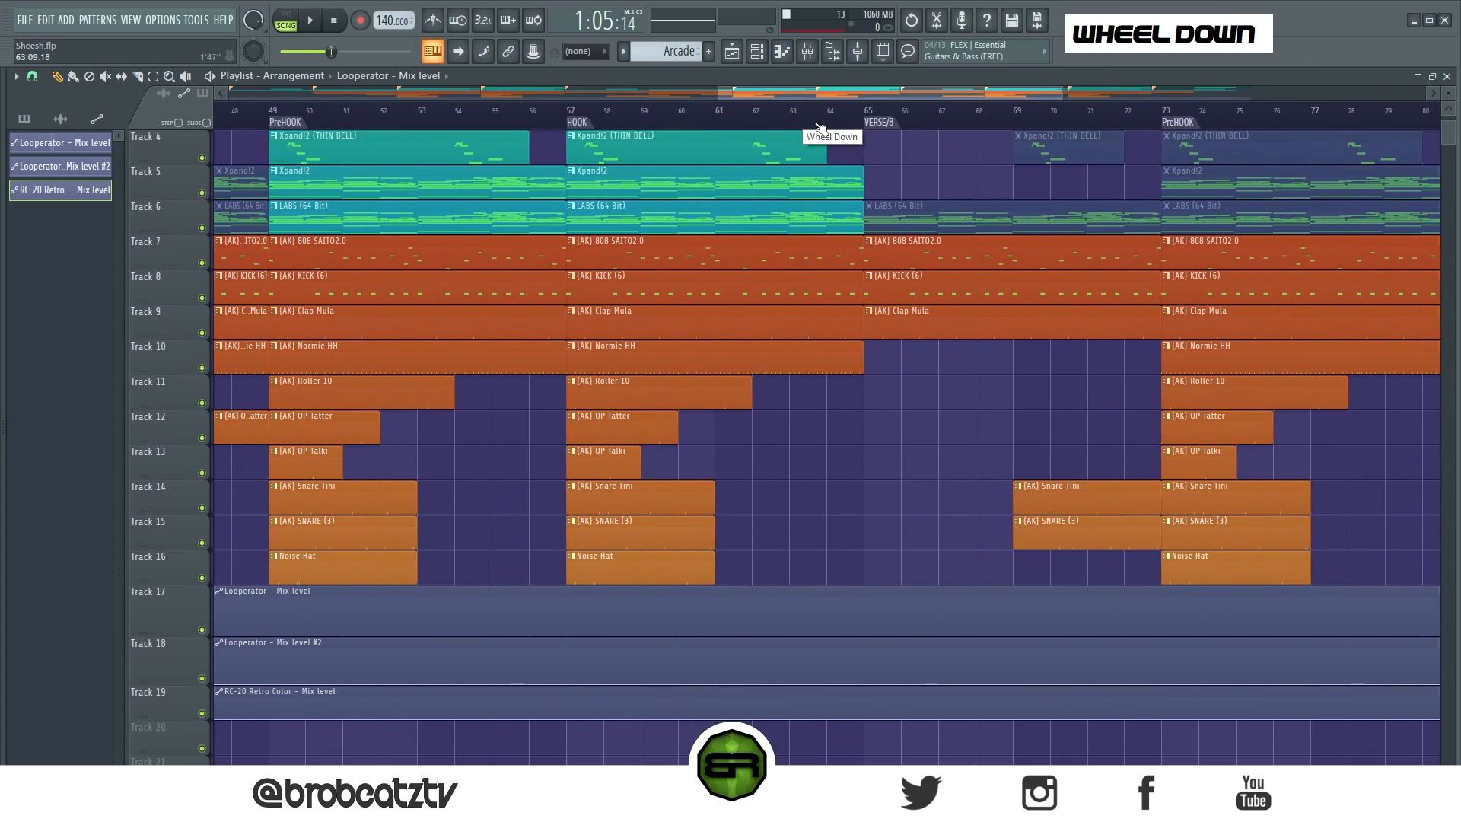
right_click(826, 680)
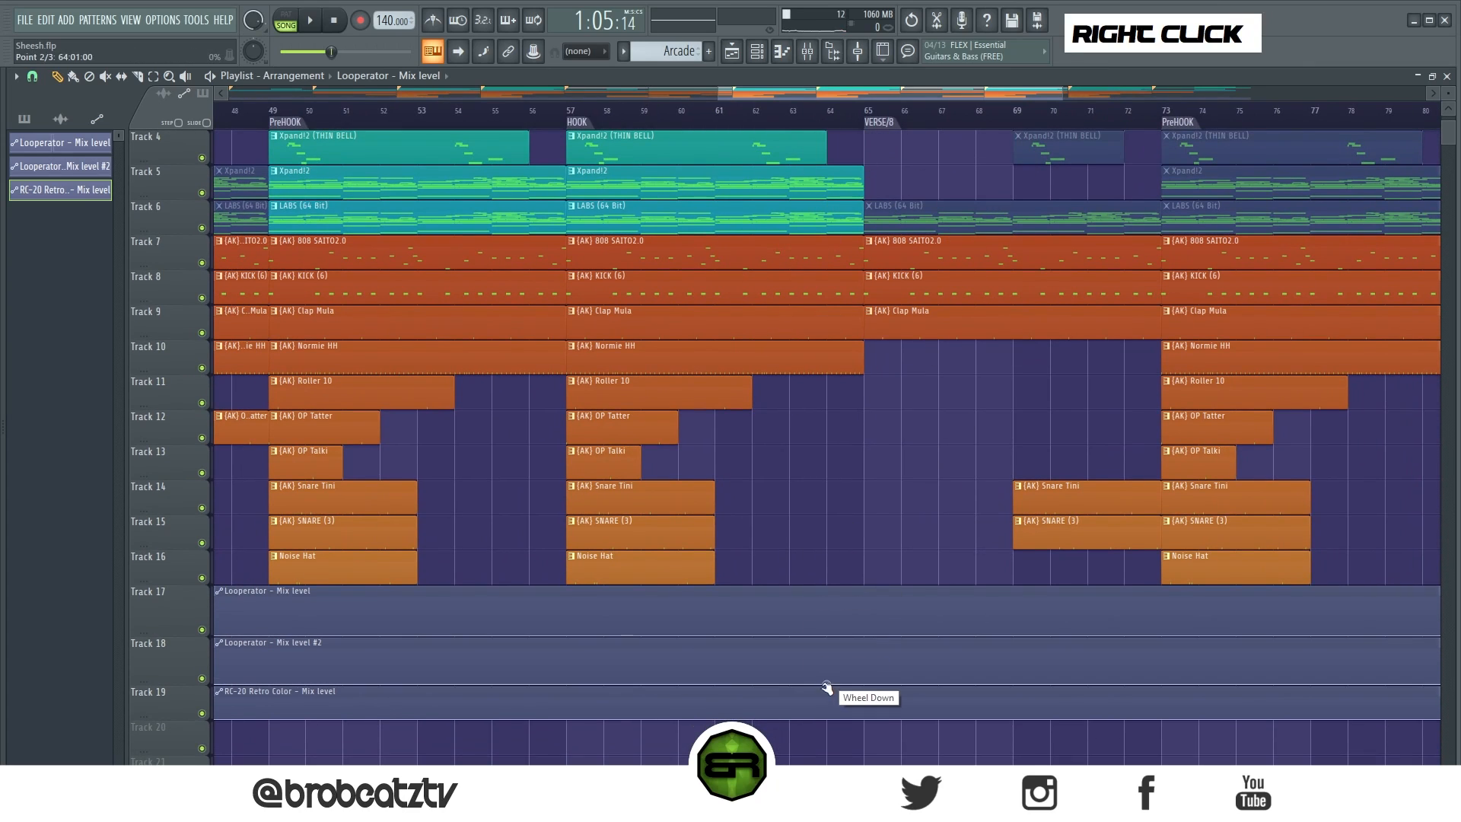
right_click(846, 663)
right_click(863, 653)
right_click(881, 655)
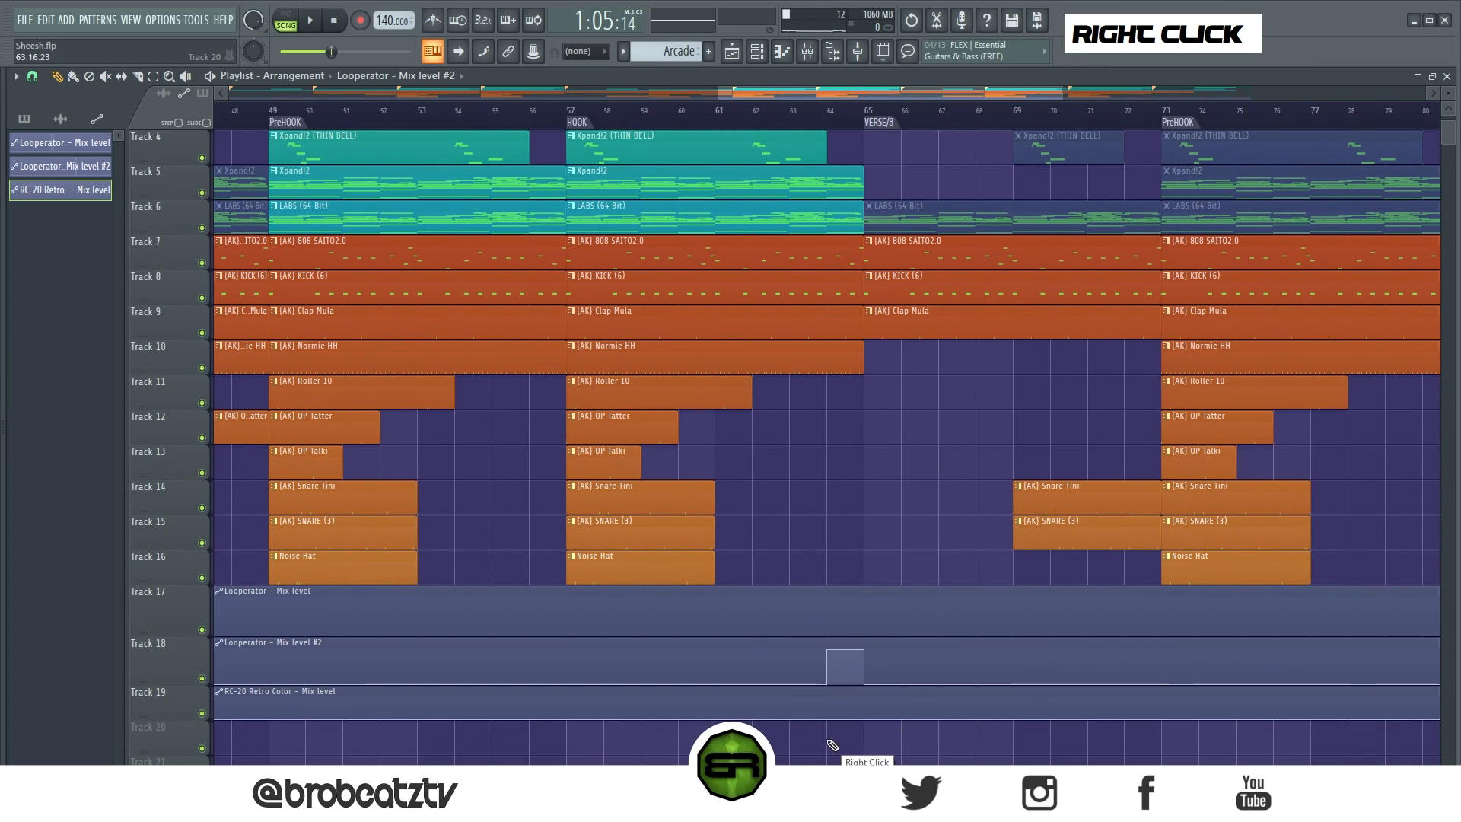
Raise the RC-20 Retro Color mix level automation over the second VERSE/8, with curved transitions into bar 65 and down to bar 73
right_click(829, 718)
right_click(853, 696)
right_click(1015, 707)
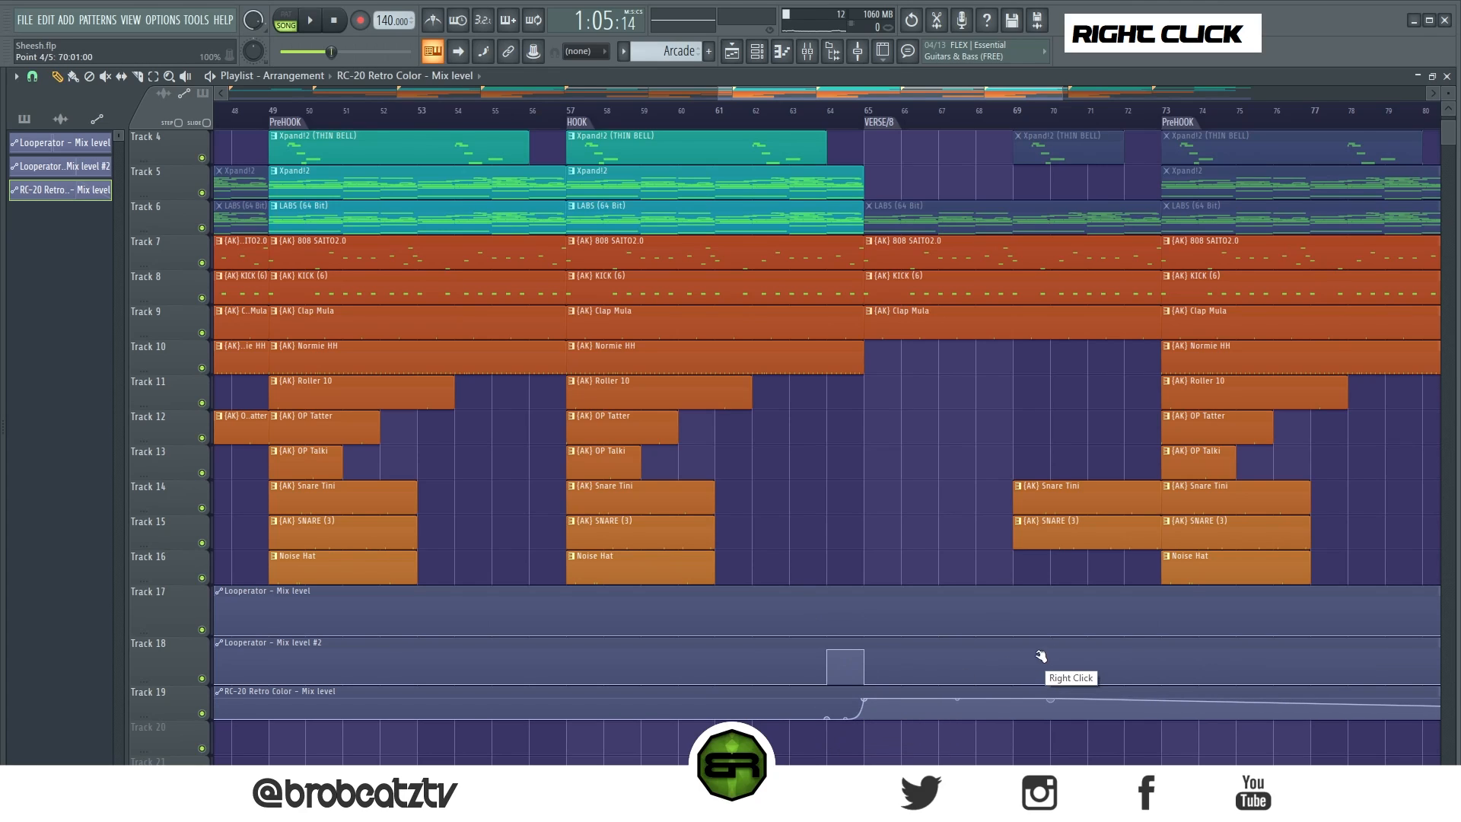
right_click(1169, 711)
right_click(1162, 716)
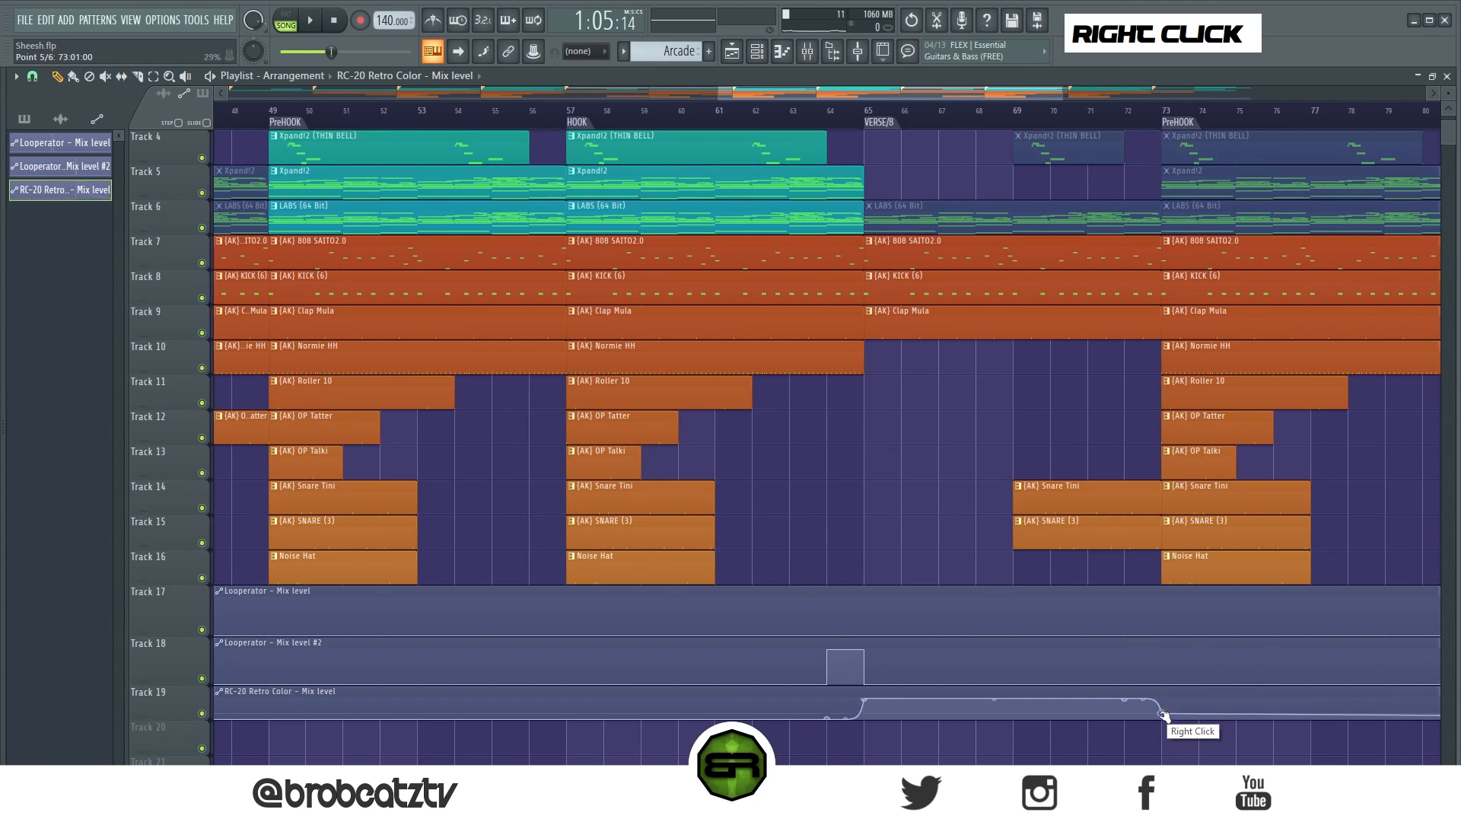
Add a 100% block to the second Looperator mix level automation from bar 72 to bar 73
left_click(1136, 675, "alt")
right_click(1124, 652)
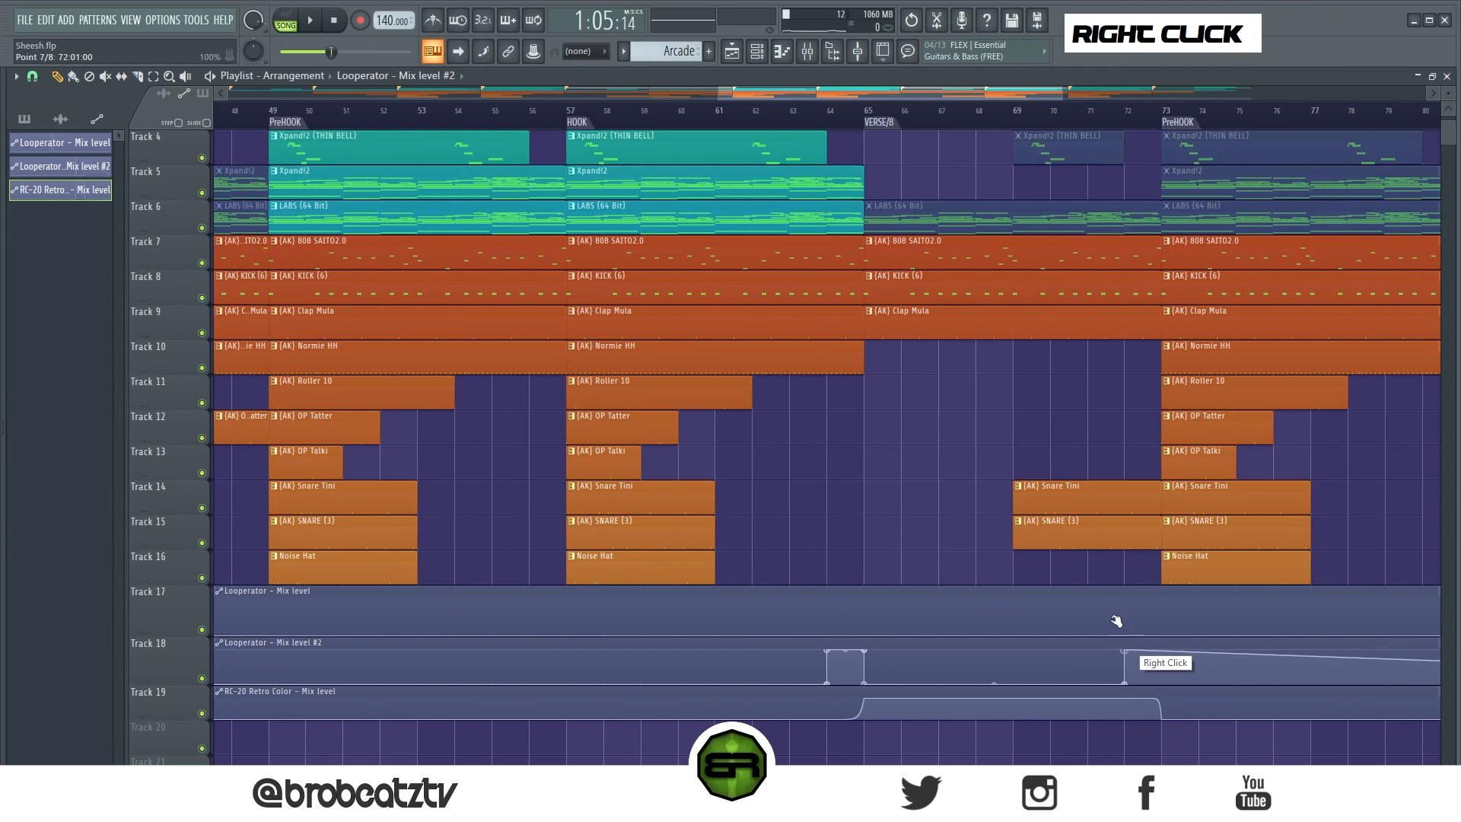
right_click(1157, 656)
Play the arrangement from bar 63 to hear the second Looperator and RC-20 automation leading into the verse
right_click(789, 111)
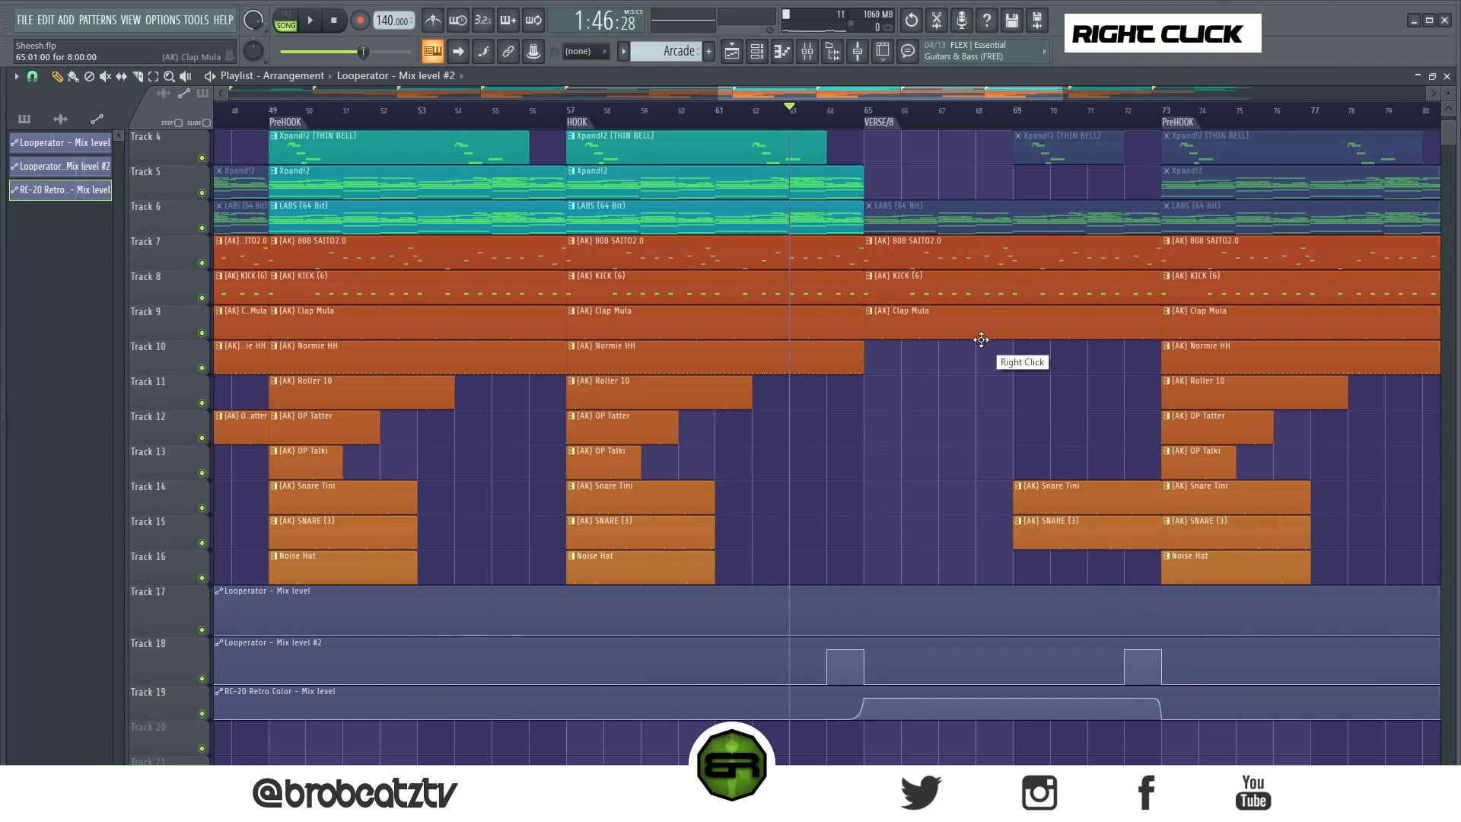
key("space")
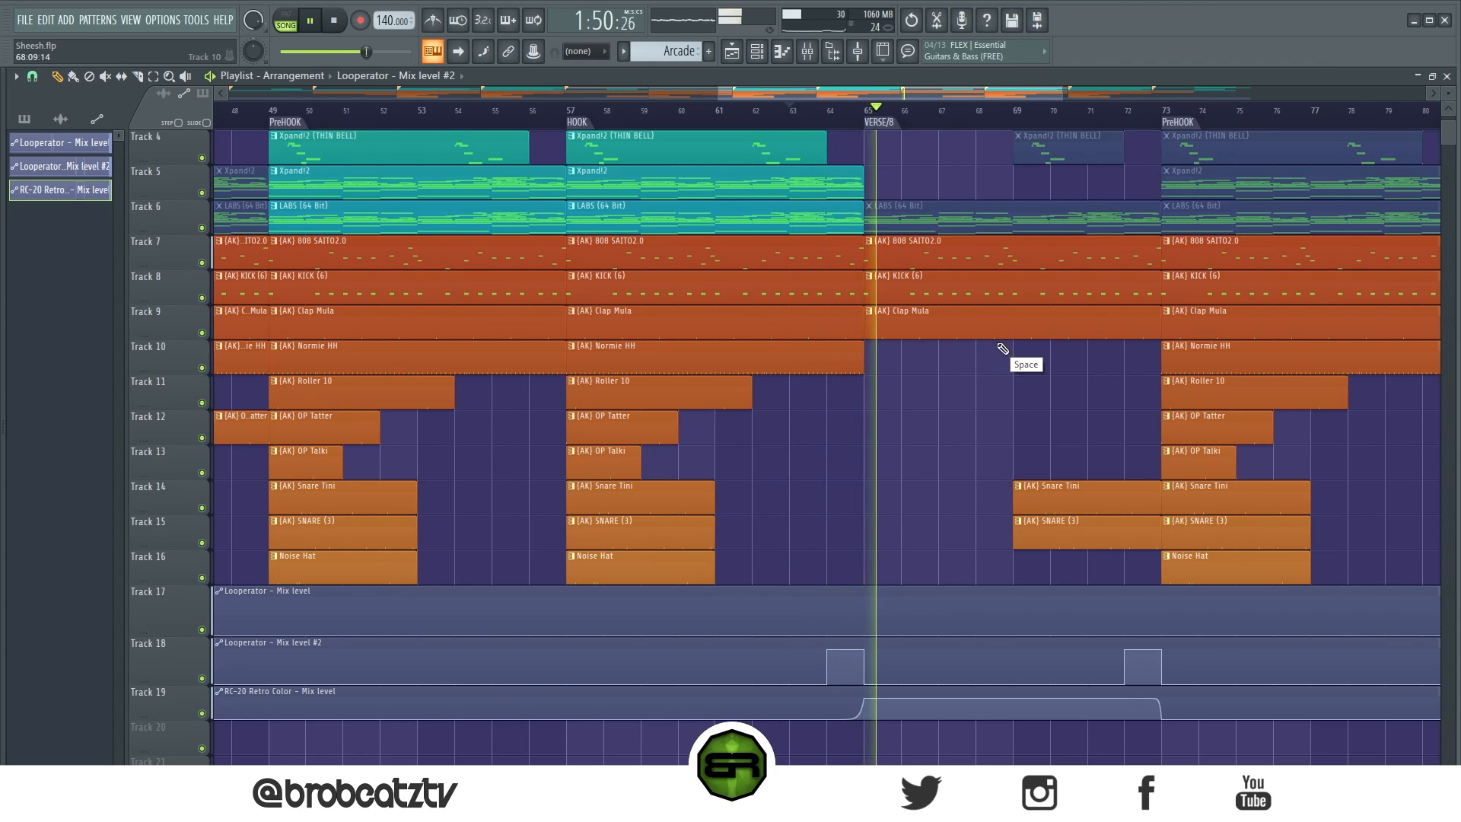
scroll(948, 125, "down", 3)
scroll(968, 241, "up", 2)
scroll(1361, 120, "down", 2)
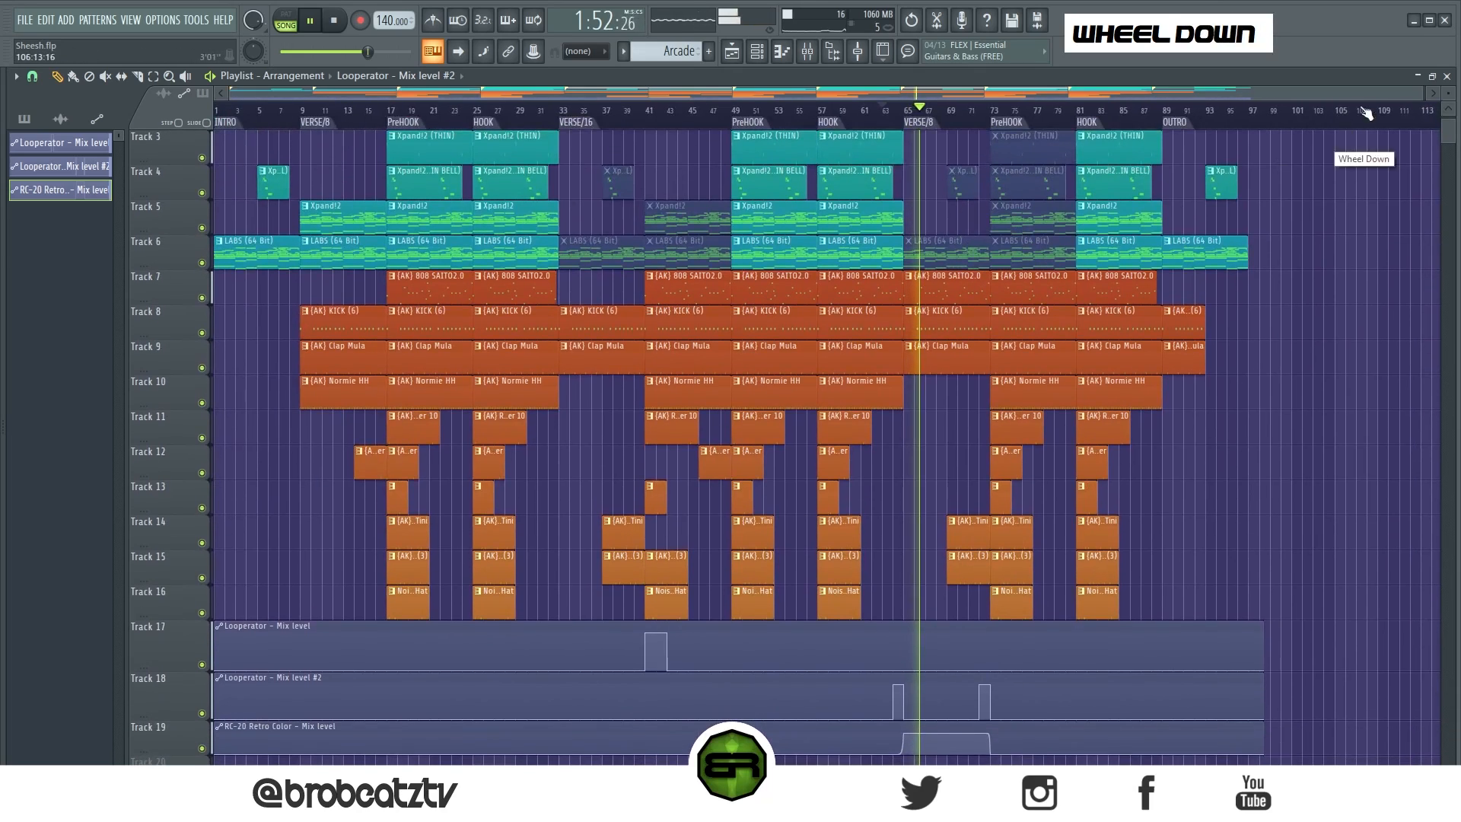
scroll(1446, 116, "down", 2)
scroll(1448, 118, "up", 2)
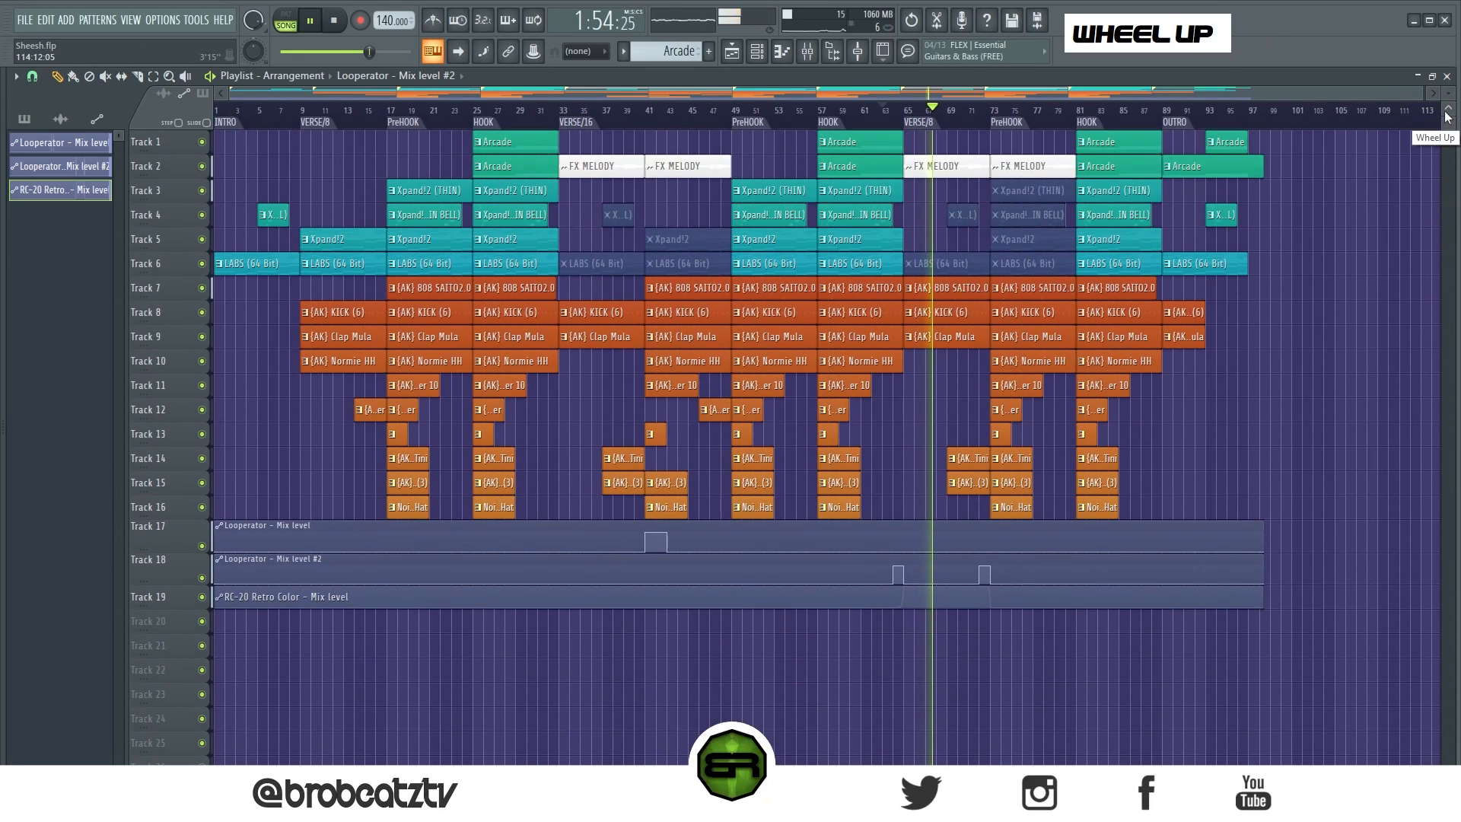
scroll(1447, 118, "up", 2)
key("space")
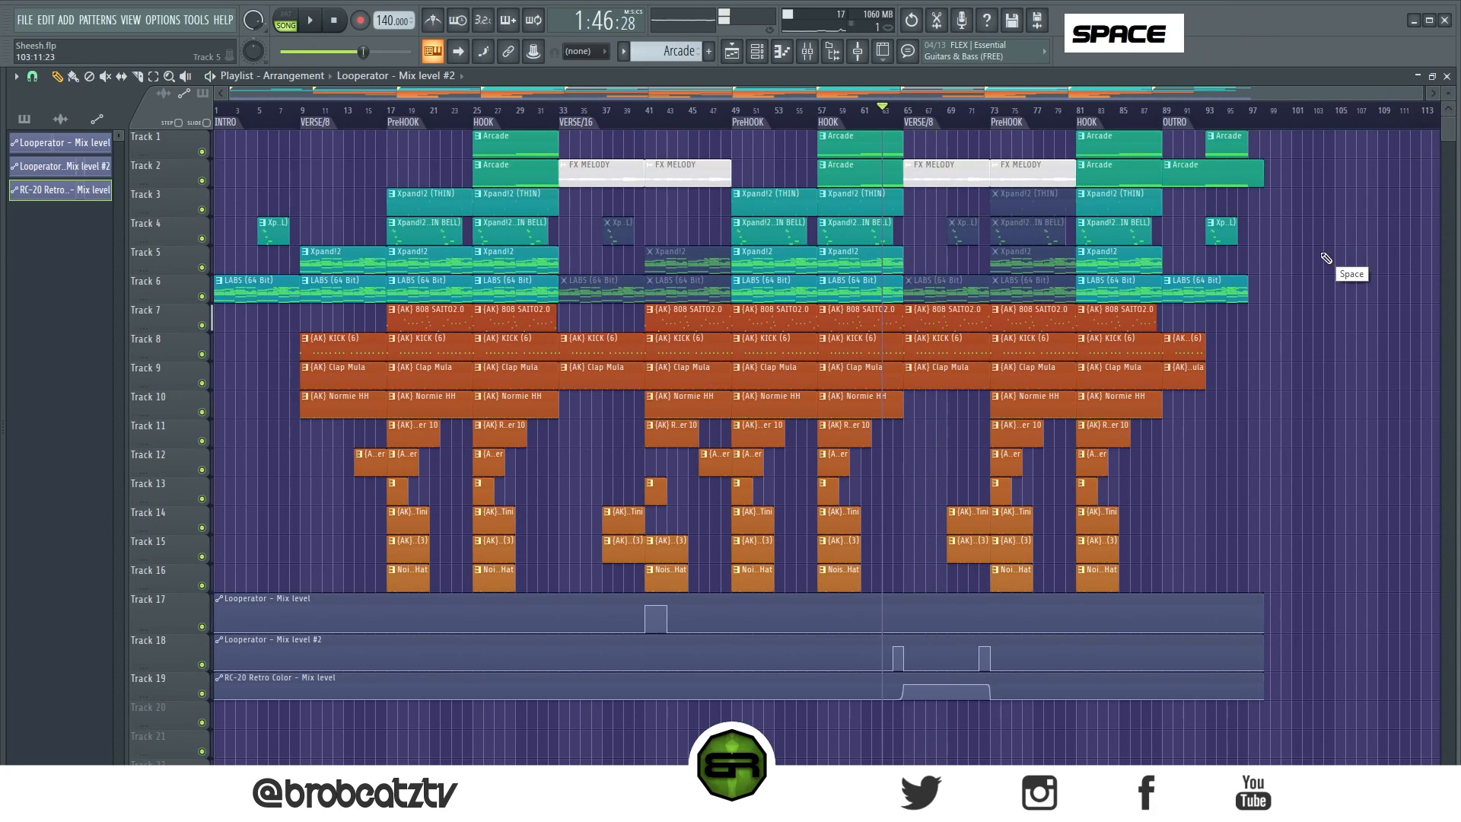
Play the arrangement from bar 71 to hear the automated transition from the second VERSE/8 into the last PreHOOK
left_click_drag(1120, 272, 979, 115)
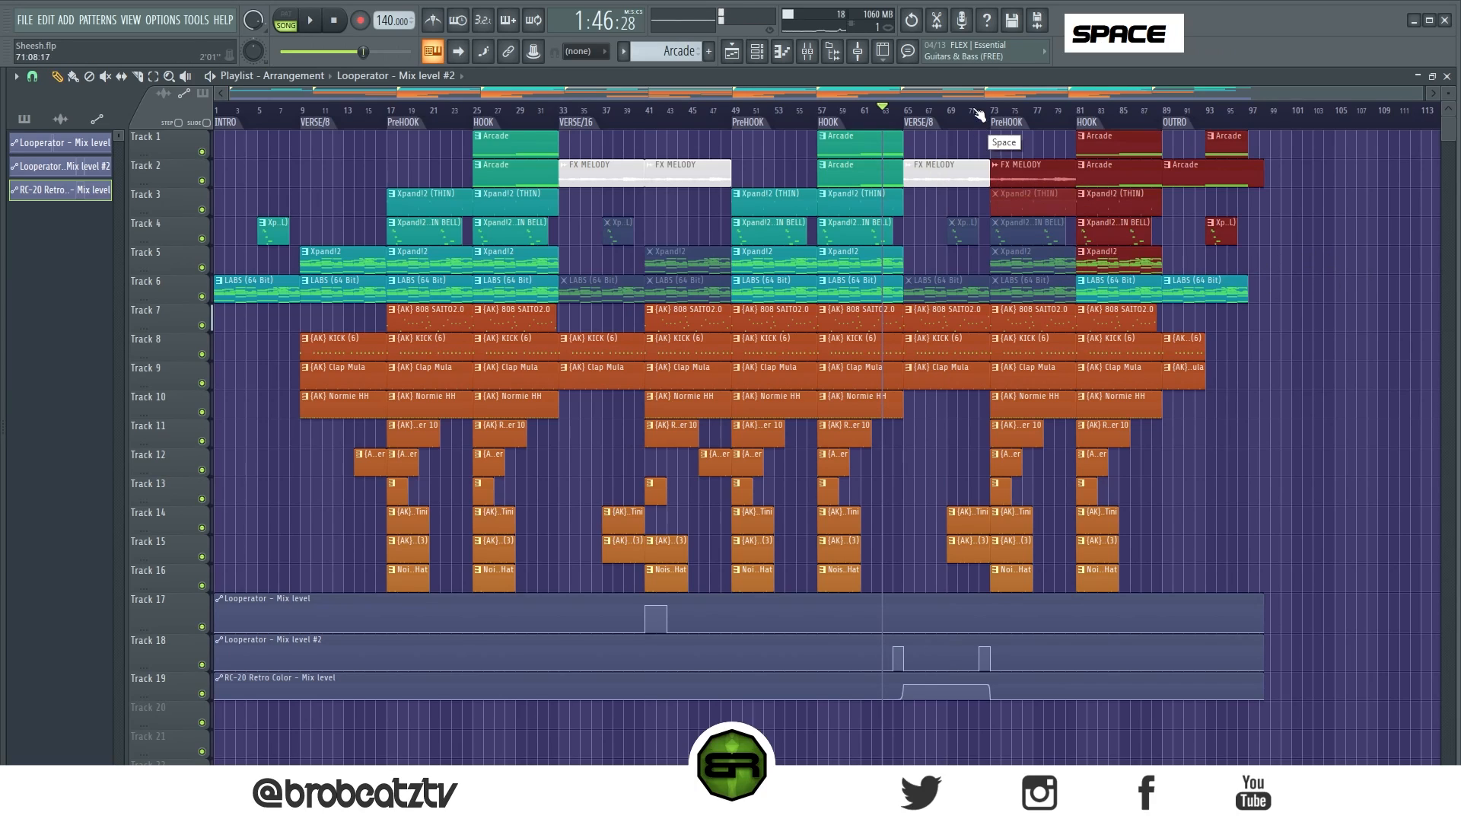
right_click(936, 130)
right_click(969, 115)
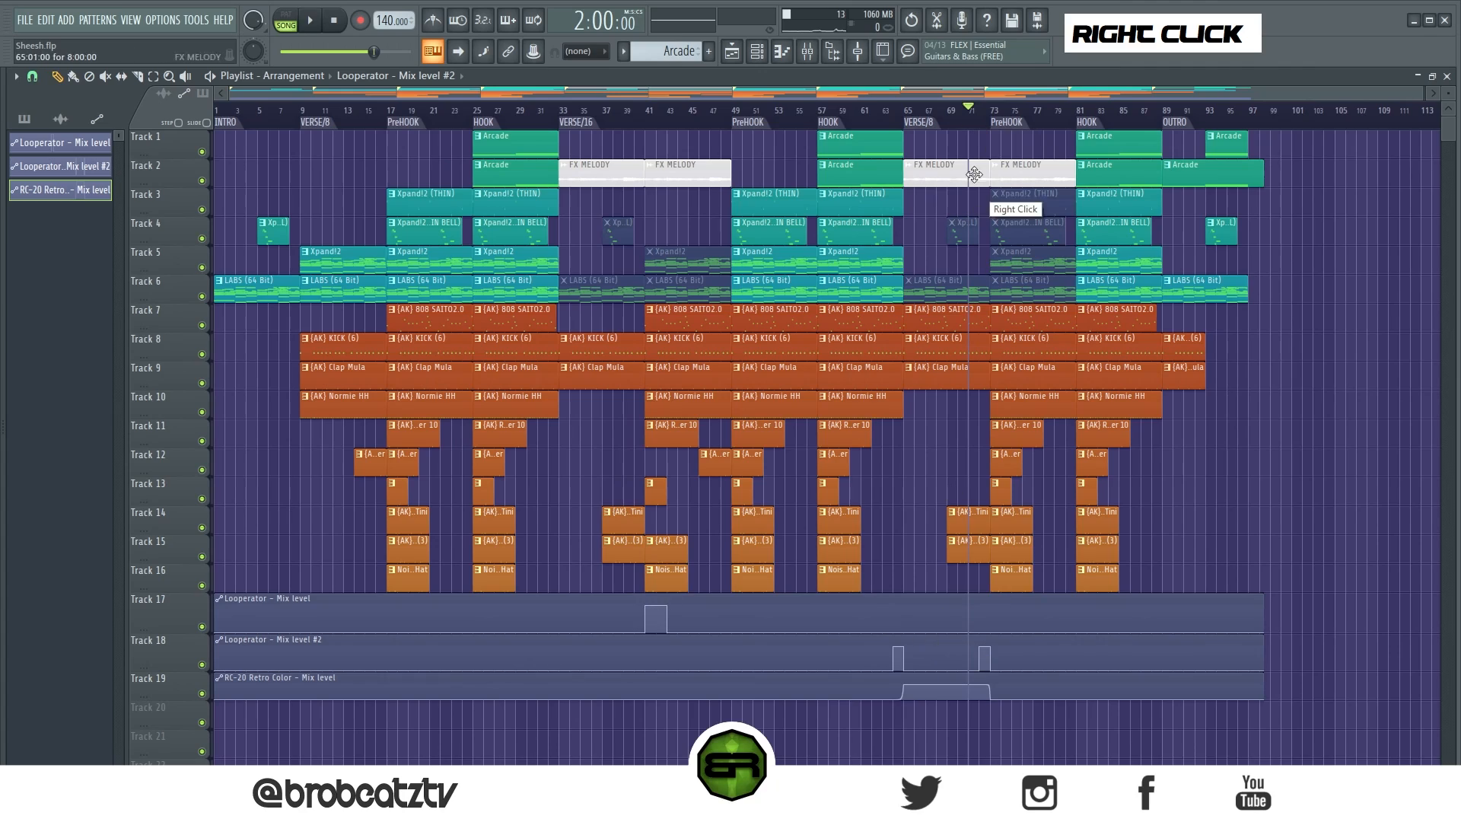
right_click(1006, 113)
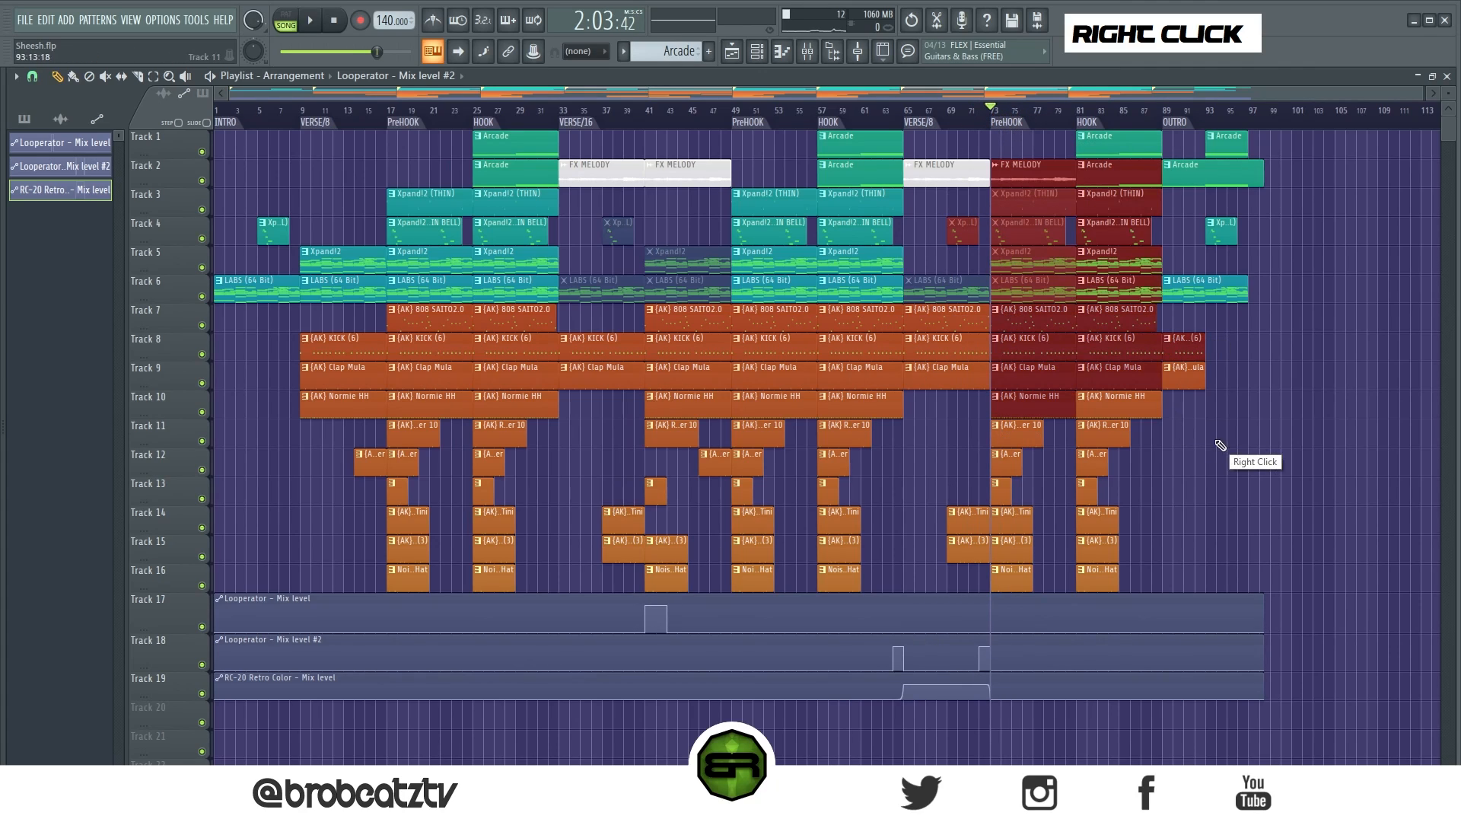
right_click(981, 119)
right_click(1266, 311)
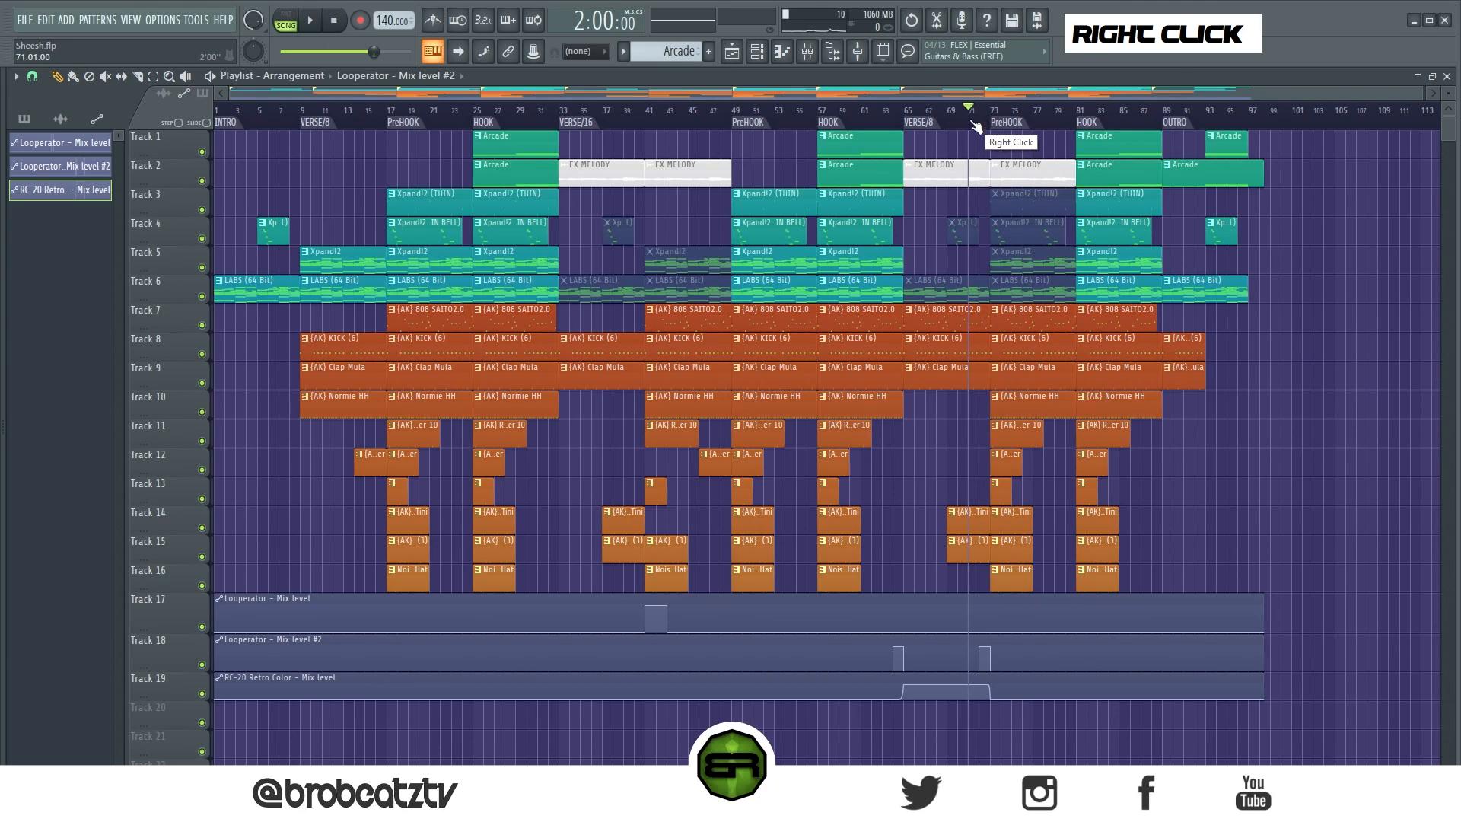
key("space")
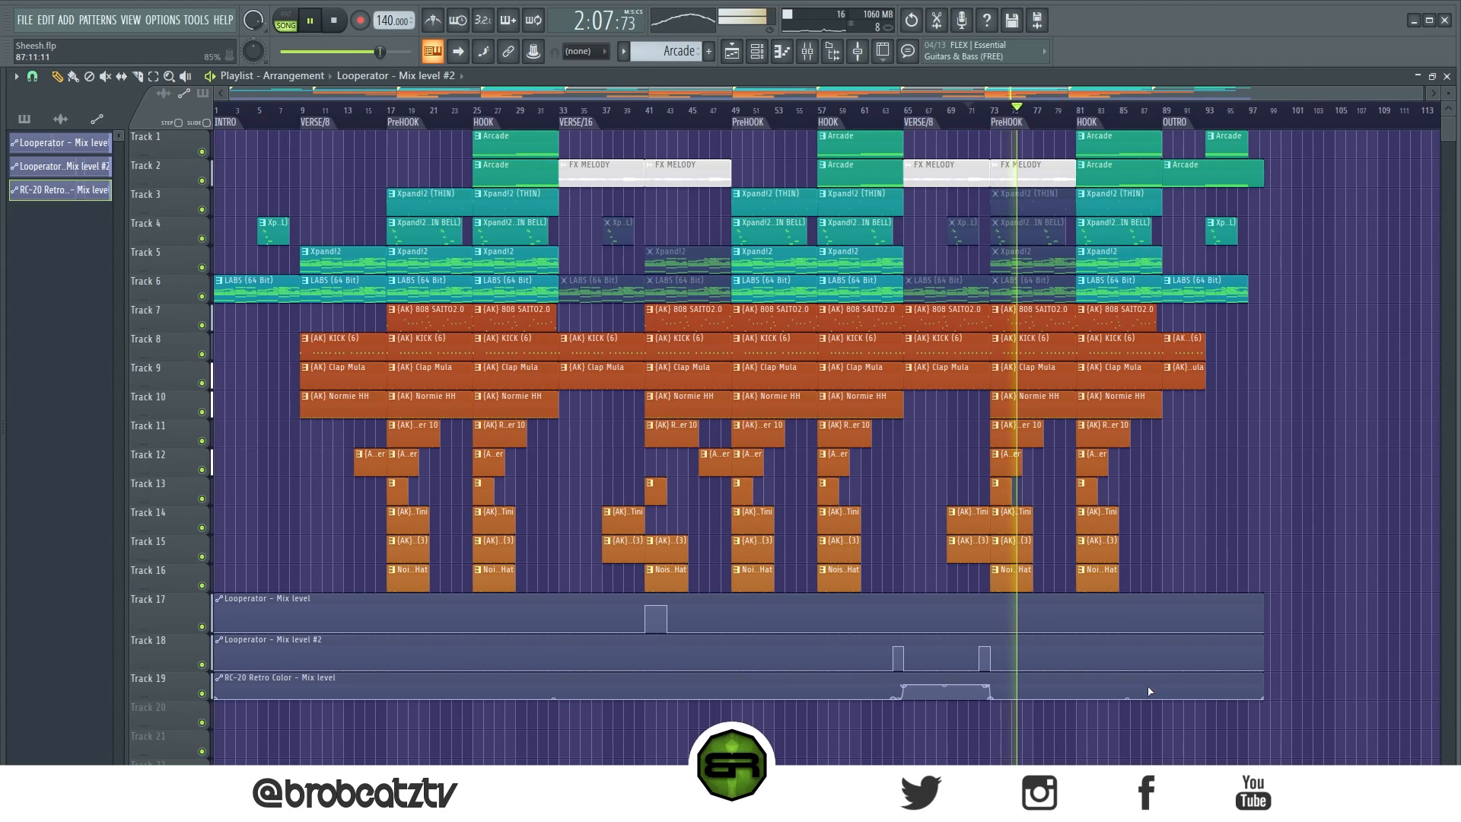
key("space")
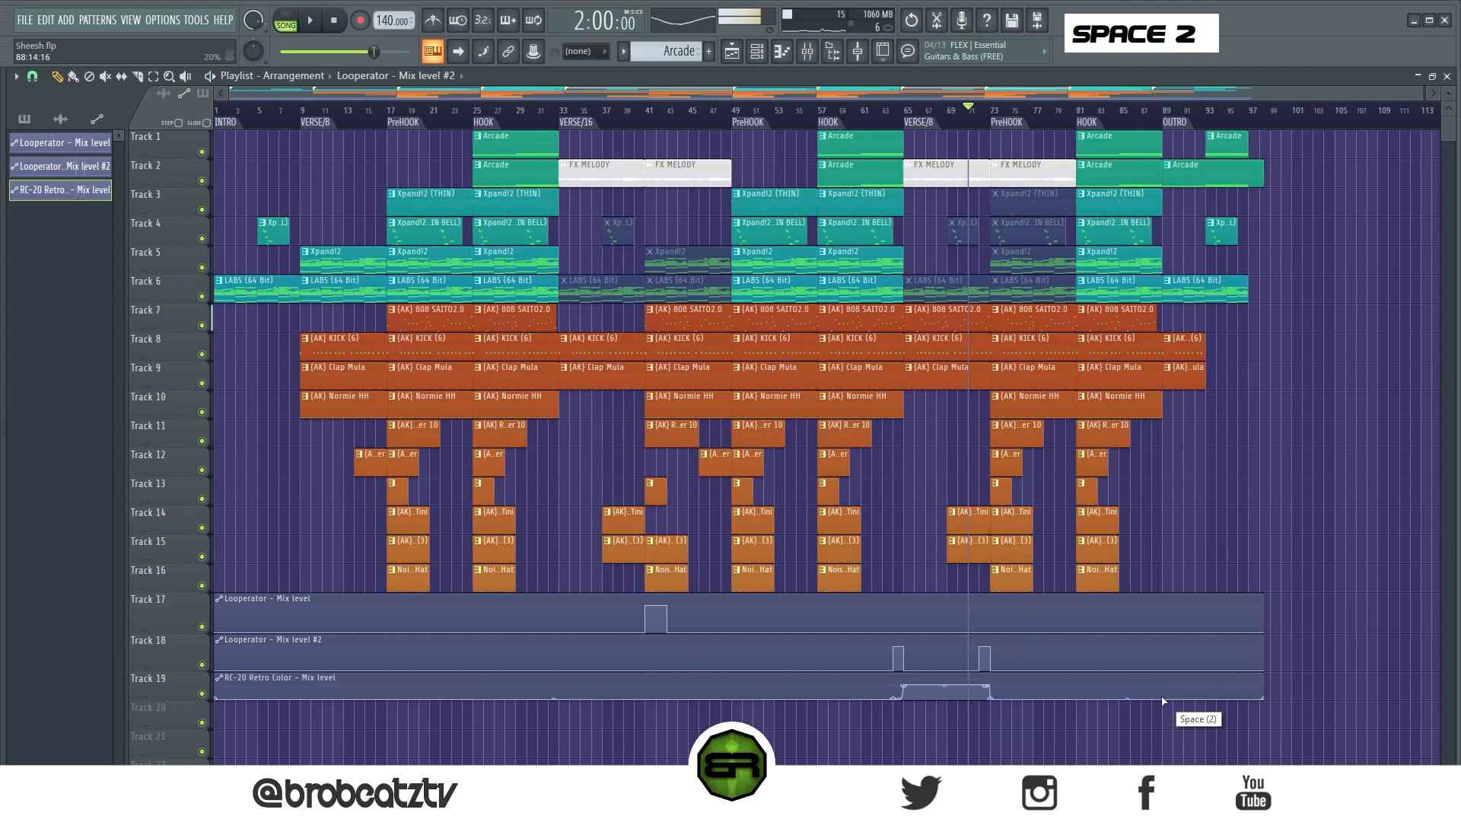
Raise the RC-20 Retro Color mix level automation along a gradual curve from bar 89 to about bar 94, and play the outro
right_click(1163, 699)
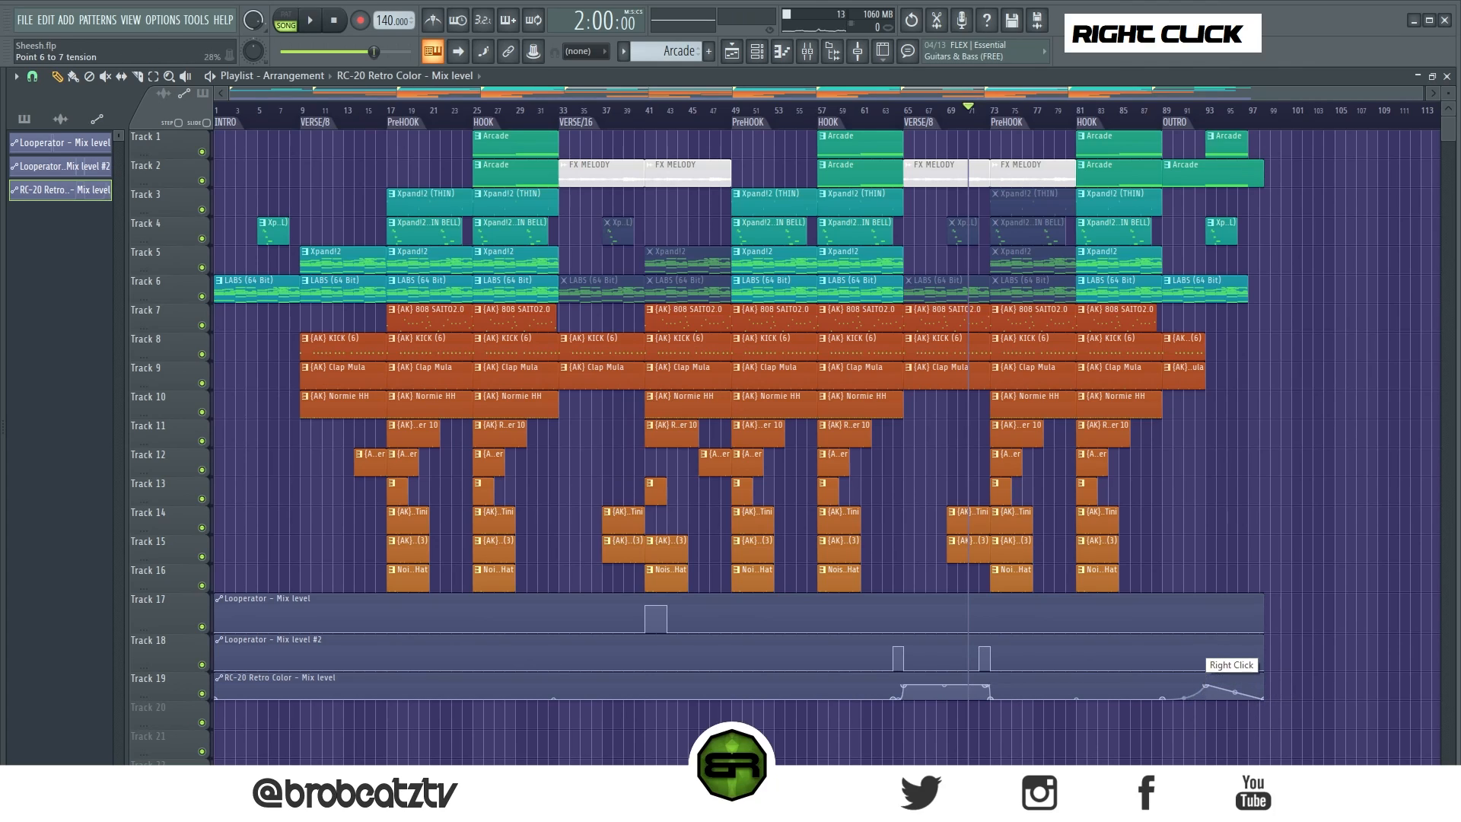
left_click_drag(1228, 696, 1259, 670)
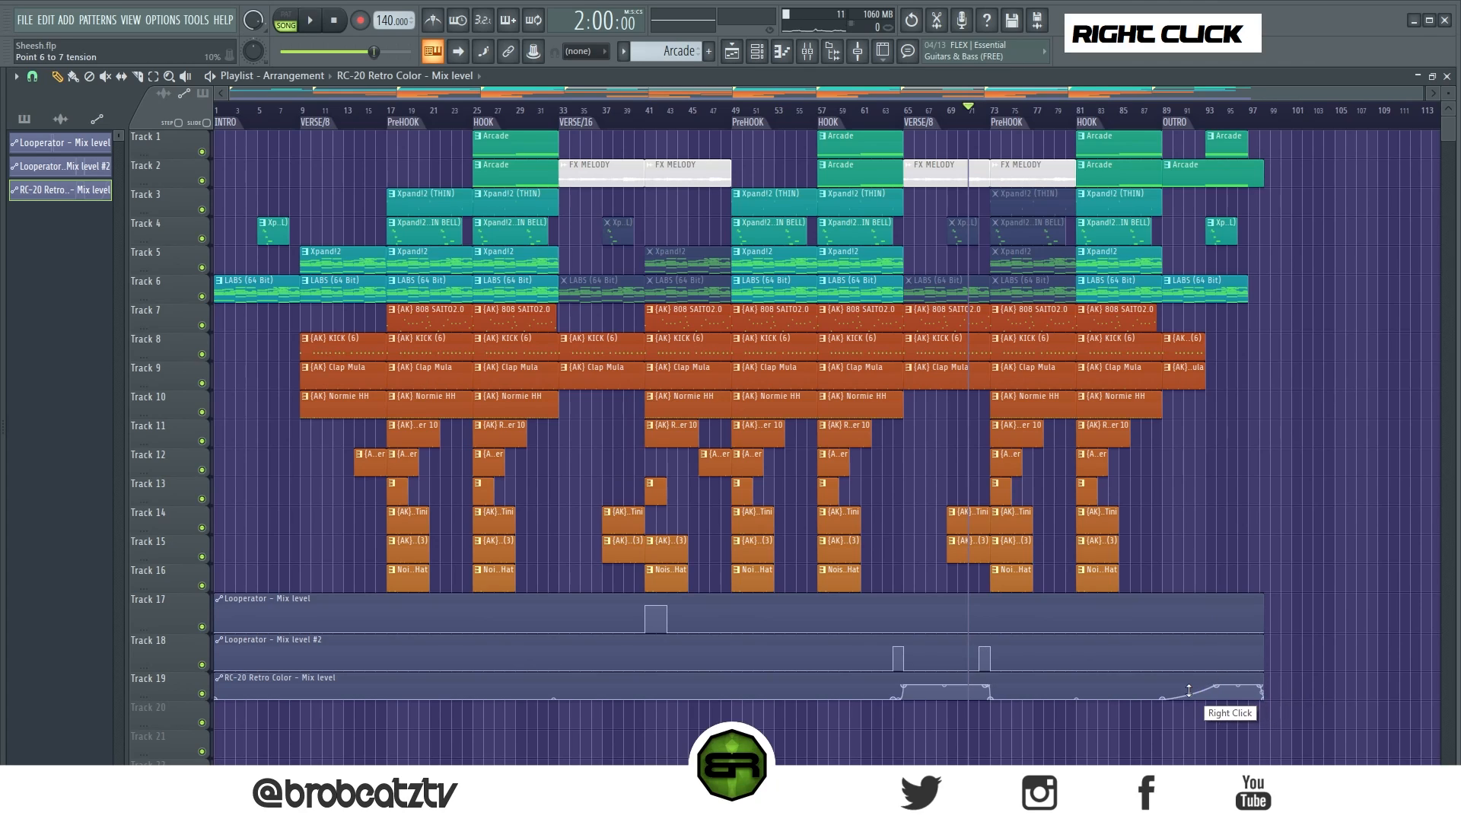
key("space")
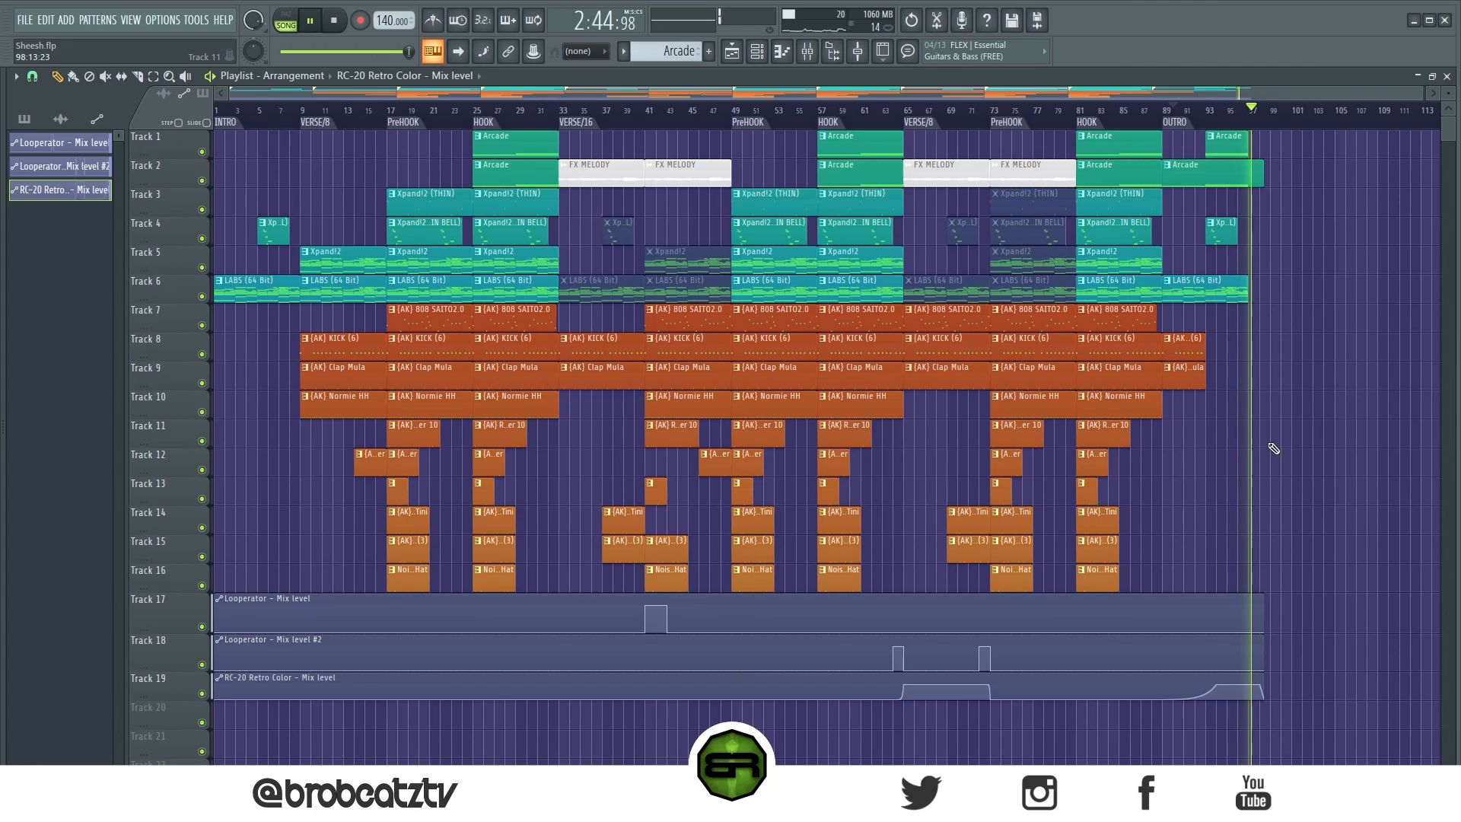
key("space")
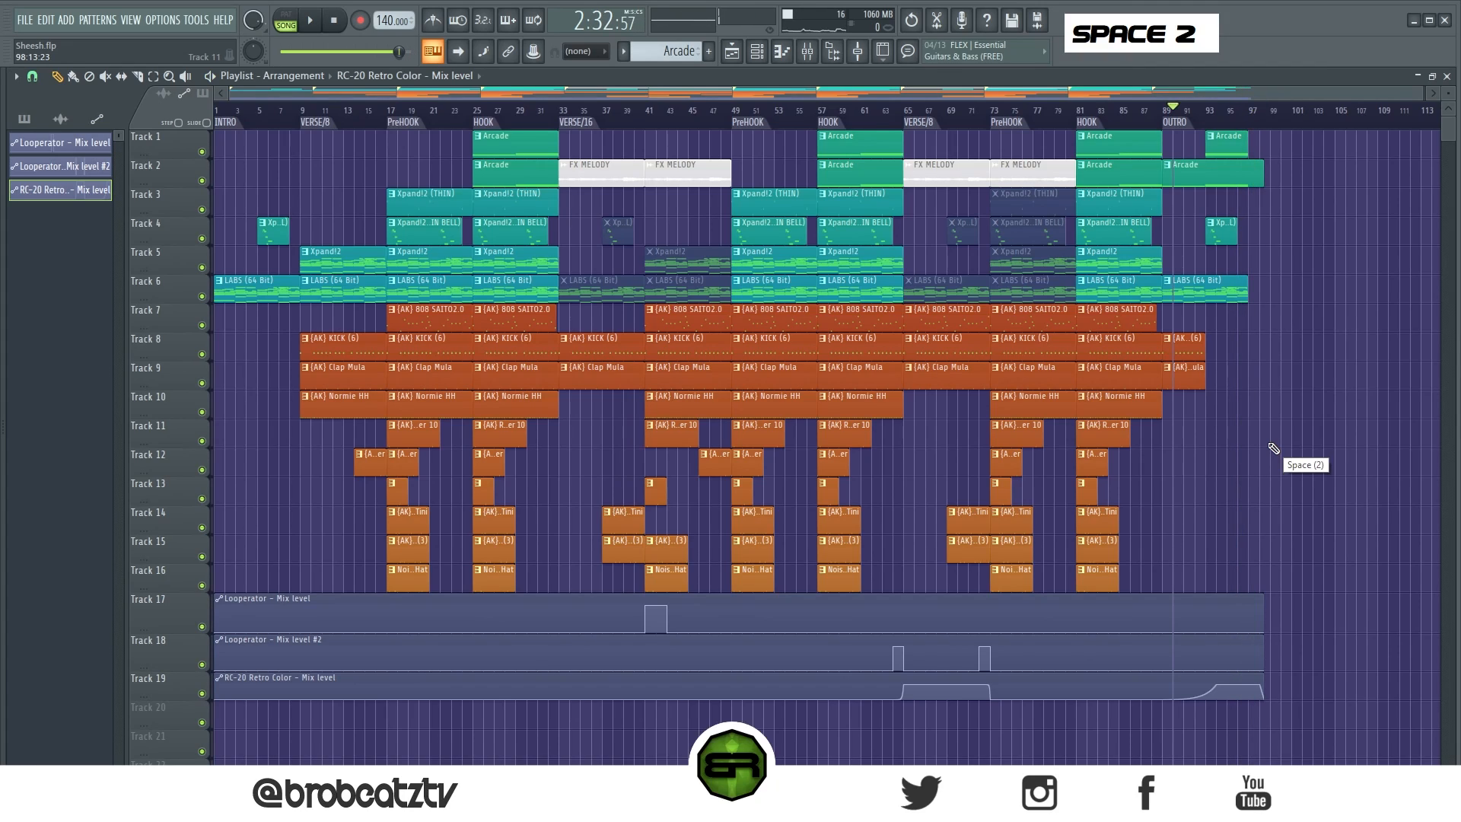
right_click(1280, 411)
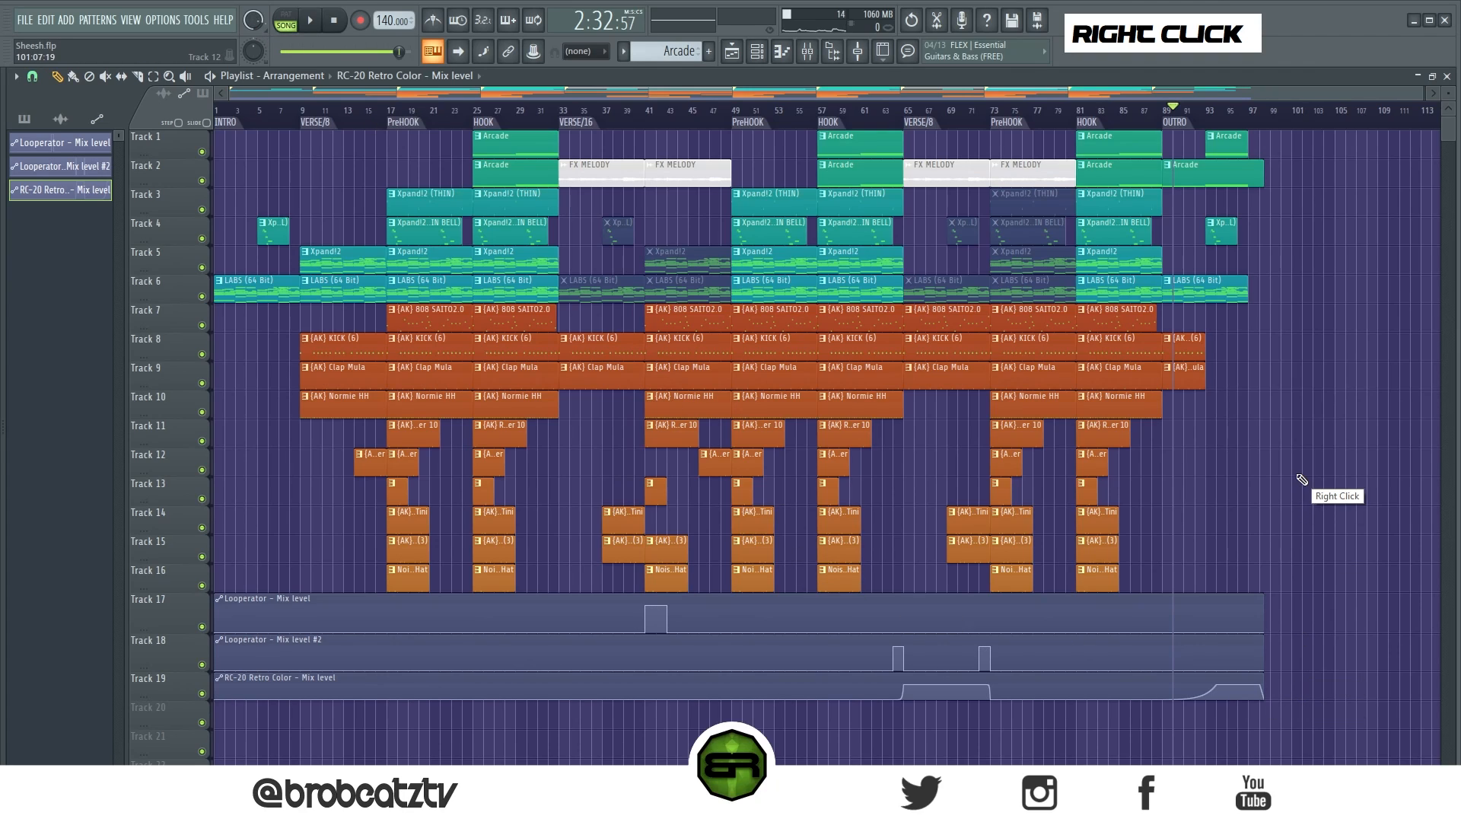
right_click(1332, 358)
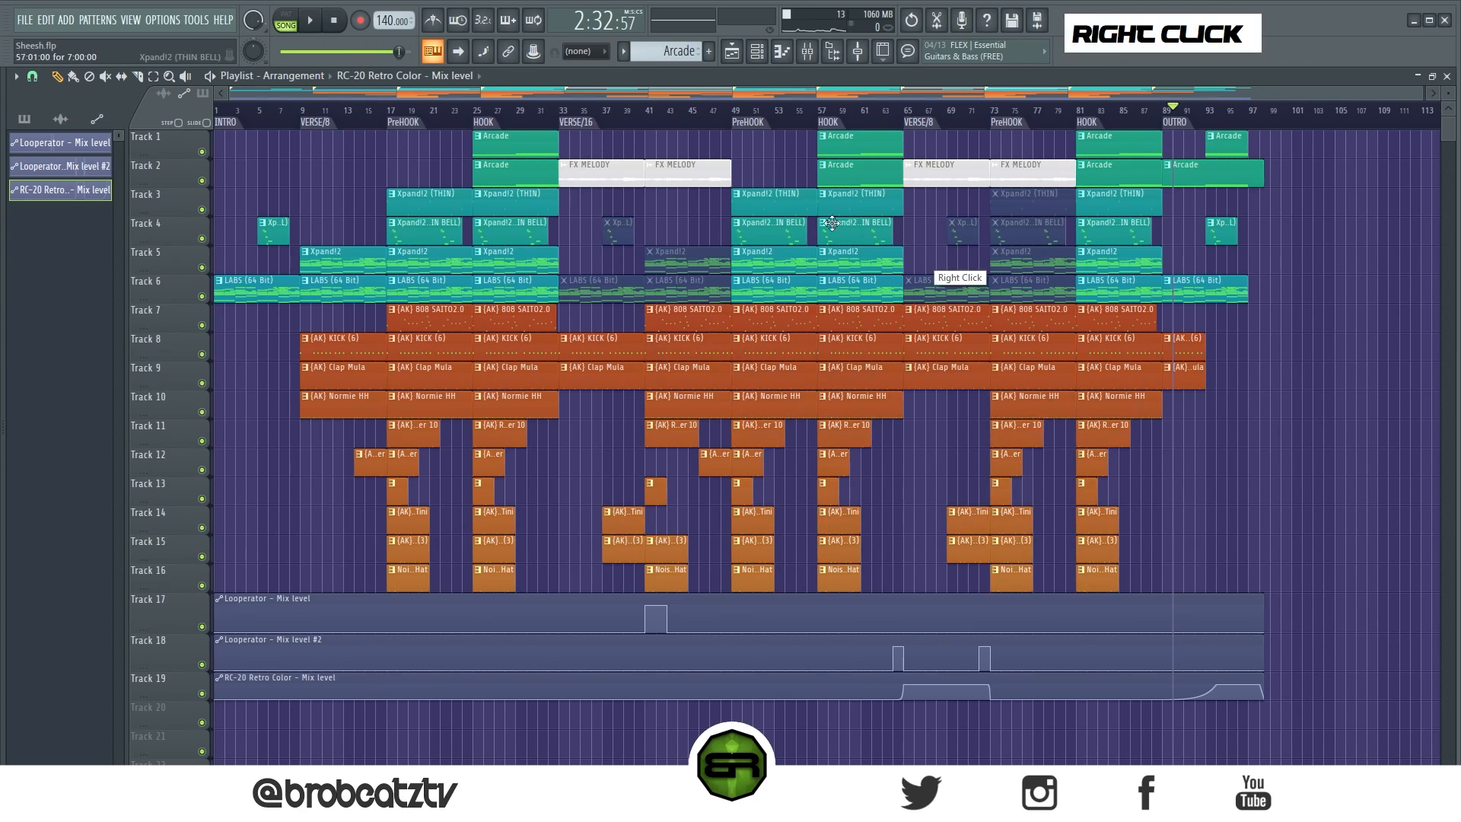
left_click_drag(787, 114, 172, 107)
left_click_drag(463, 151, 380, 283)
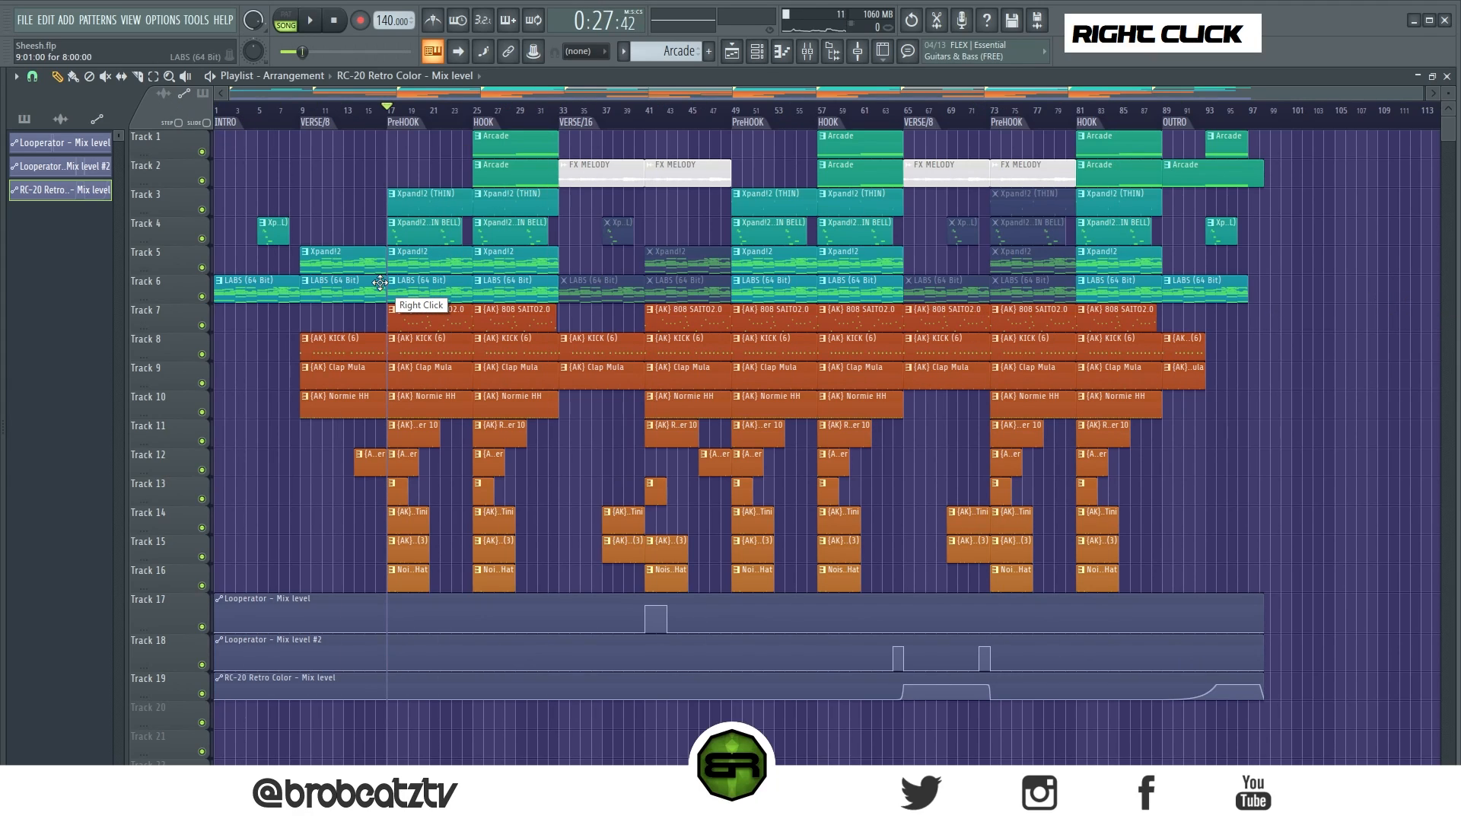
right_click(708, 228)
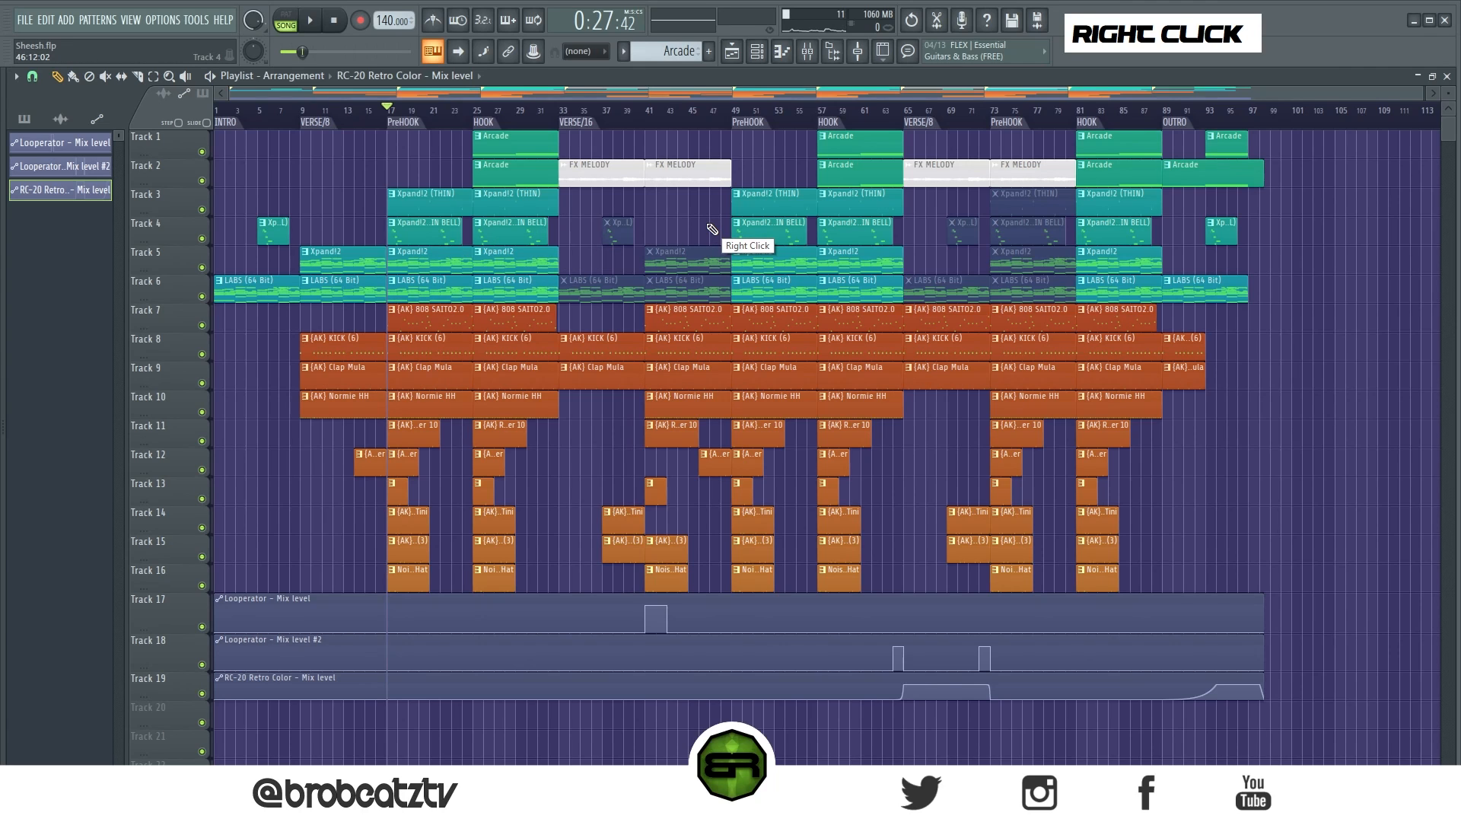